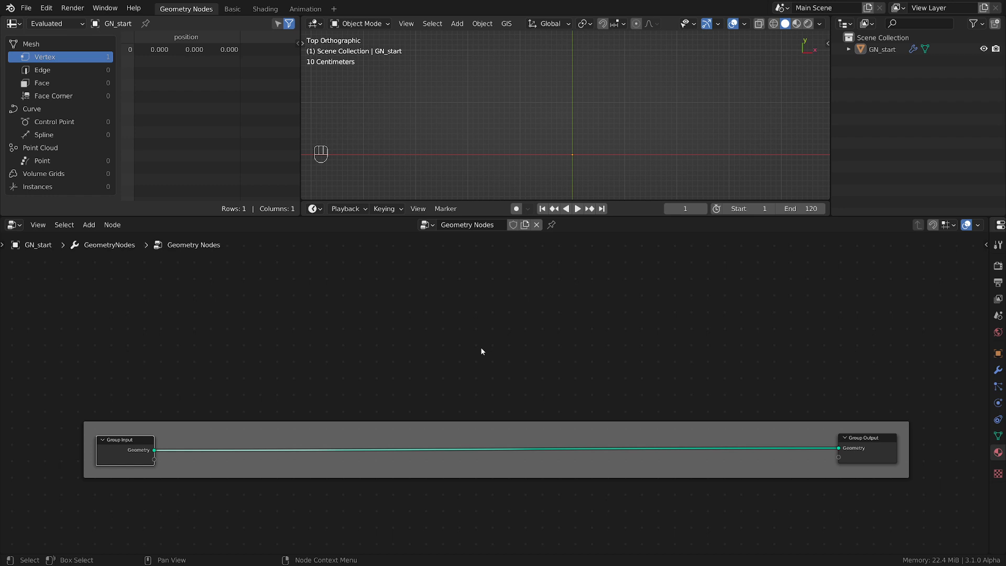
Select the GN_start object in the 3D viewport
drag(659, 141, 530, 189)
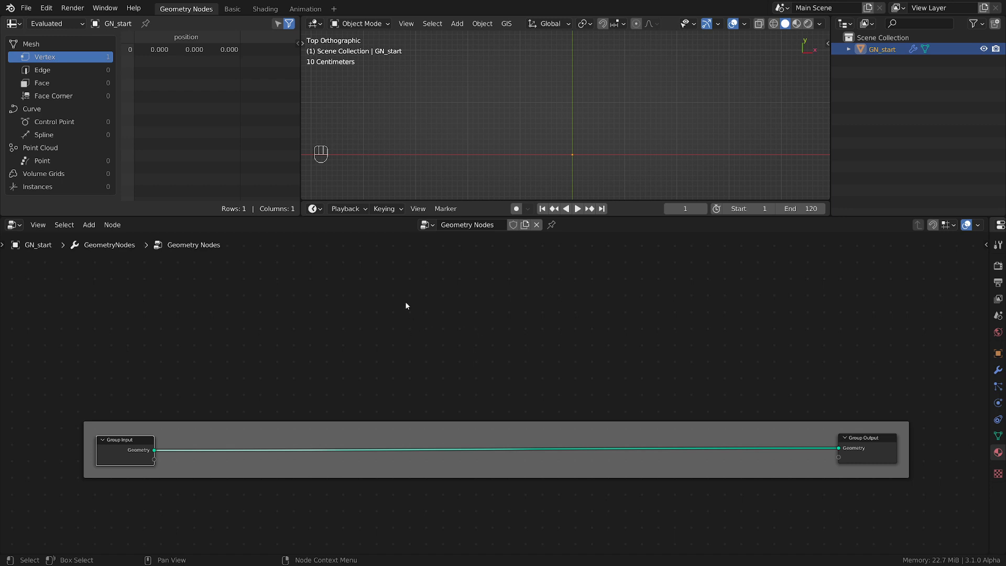
Sketch an annotation of a closed rounded outline above the node frame and divide it with lines into irregular cells
mouse_move(440, 287)
mouse_down()
mouse_move(461, 264)
mouse_move(602, 288)
mouse_move(636, 311)
mouse_up()
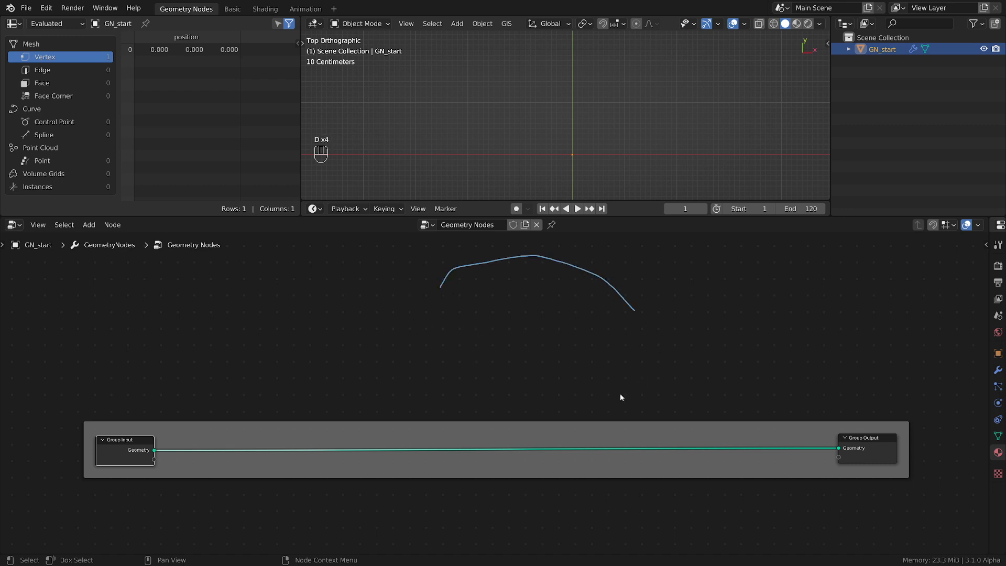
mouse_move(416, 339)
mouse_down()
mouse_move(483, 405)
mouse_move(650, 330)
mouse_move(638, 313)
mouse_up()
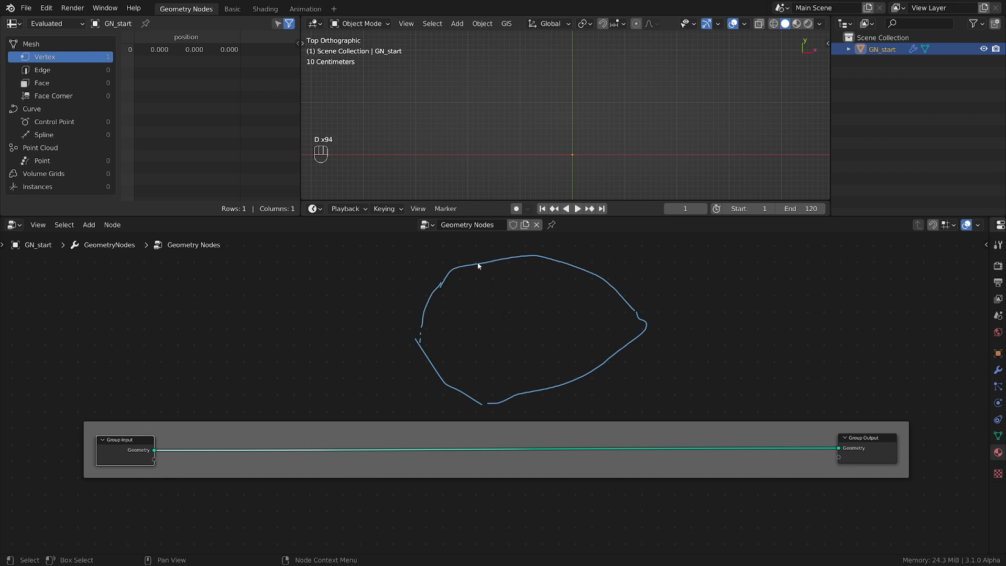
drag(477, 263, 440, 327)
mouse_move(487, 288)
mouse_down()
mouse_move(511, 319)
mouse_move(571, 272)
mouse_move(572, 311)
mouse_move(639, 336)
mouse_up()
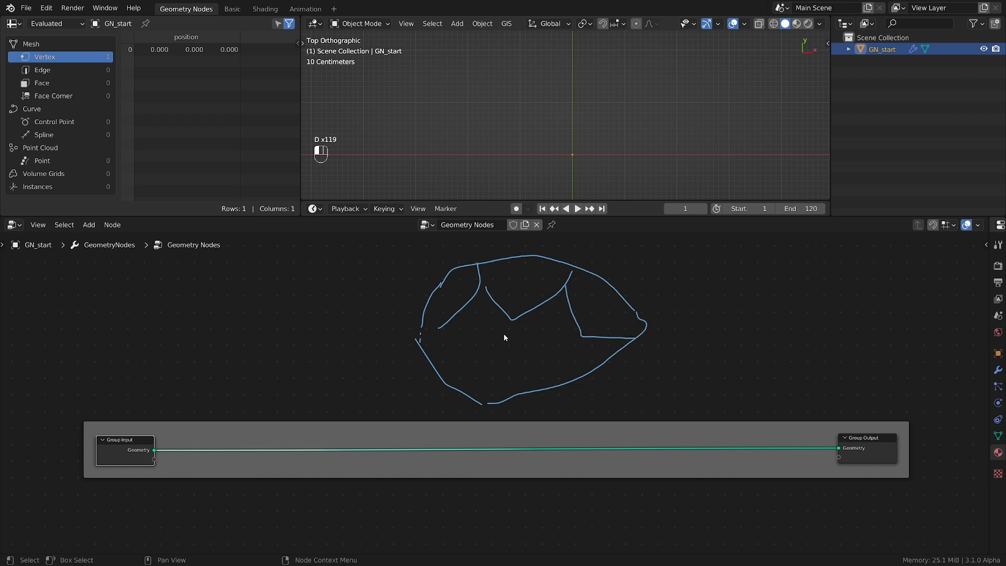
drag(477, 352, 410, 416)
mouse_move(450, 329)
mouse_down()
mouse_move(476, 353)
mouse_move(540, 376)
mouse_move(537, 363)
mouse_move(580, 332)
mouse_up()
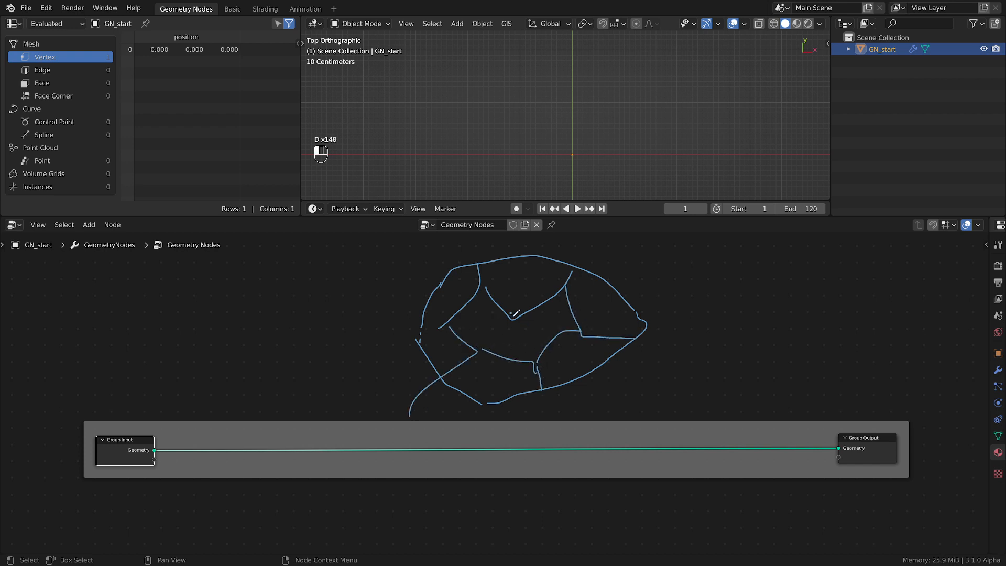
drag(512, 315, 540, 361)
Mark a point inside each cell of the sketch and replace the stray line across the outline's lower edge
drag(591, 298, 597, 308)
drag(515, 276, 522, 278)
drag(451, 288, 457, 292)
drag(452, 337, 476, 351)
click(498, 375)
drag(578, 359, 573, 361)
drag(486, 330, 490, 332)
right_drag(388, 391, 389, 395)
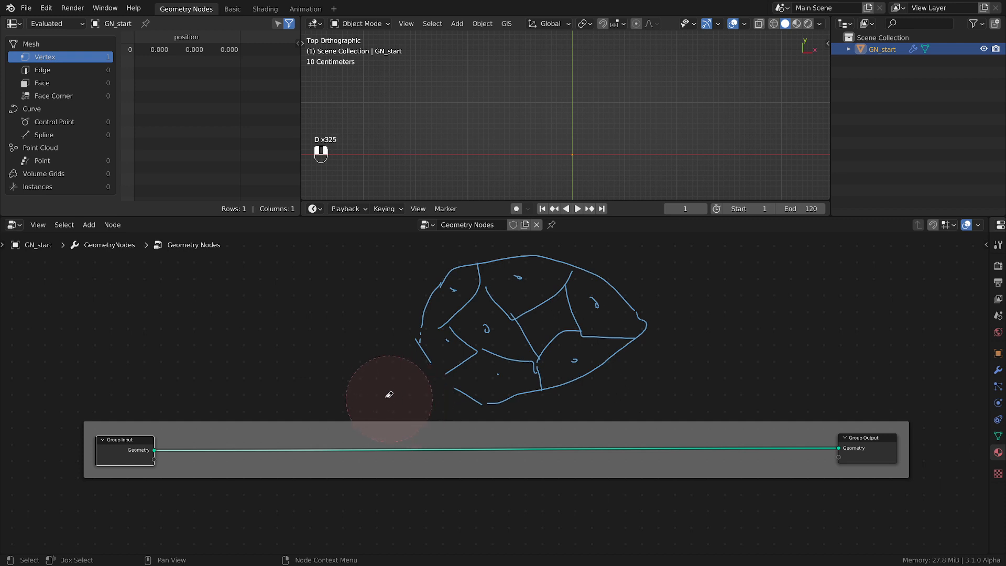
drag(429, 358, 464, 391)
drag(547, 316, 552, 315)
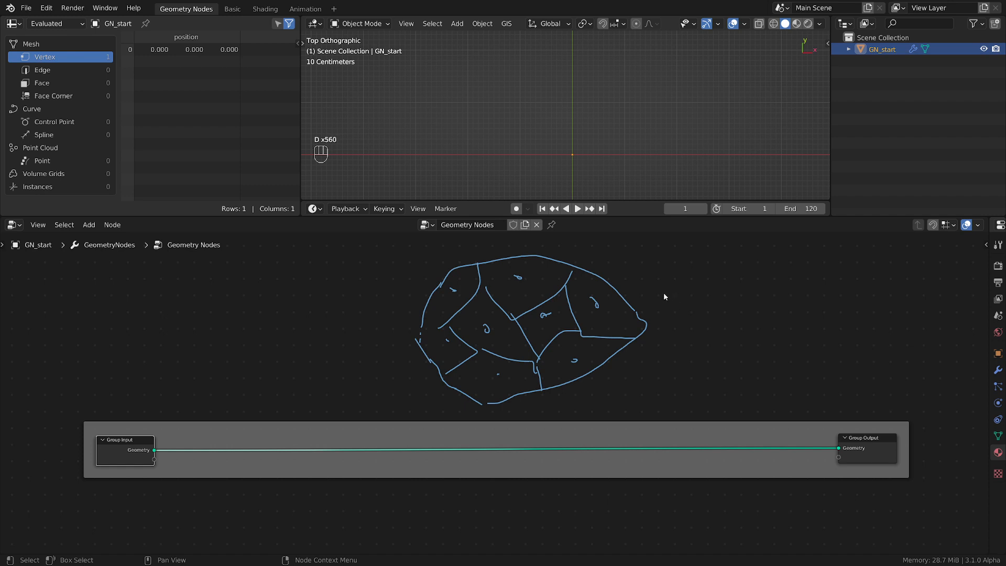
Replace the cell sketch with several loose annotation strokes radiating outward, and erase those strokes too
mouse_move(665, 297)
right_down()
mouse_move(396, 285)
mouse_move(652, 331)
mouse_move(418, 360)
mouse_move(565, 366)
right_up()
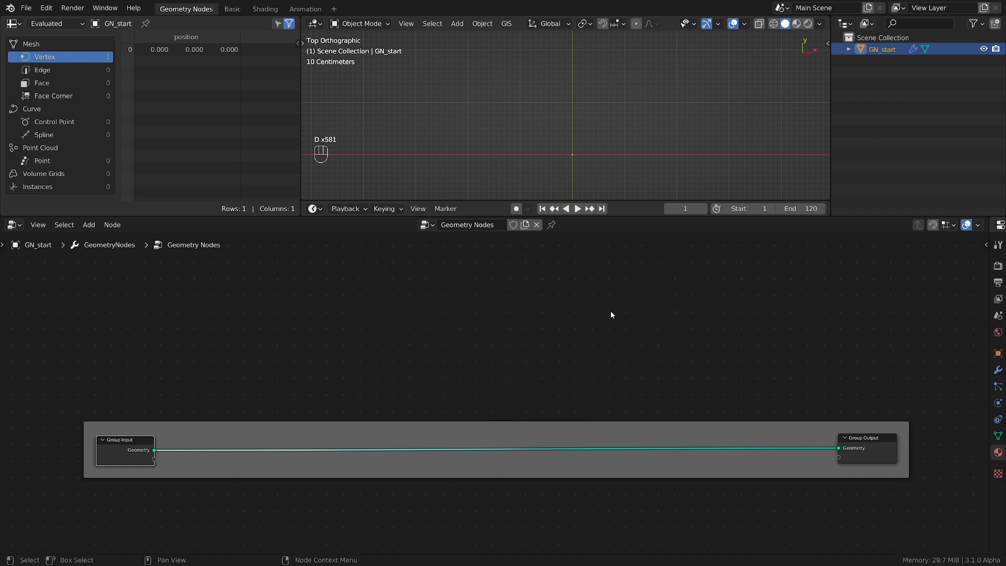
drag(631, 303, 724, 264)
drag(583, 304, 465, 249)
drag(474, 300, 377, 293)
drag(564, 360, 588, 354)
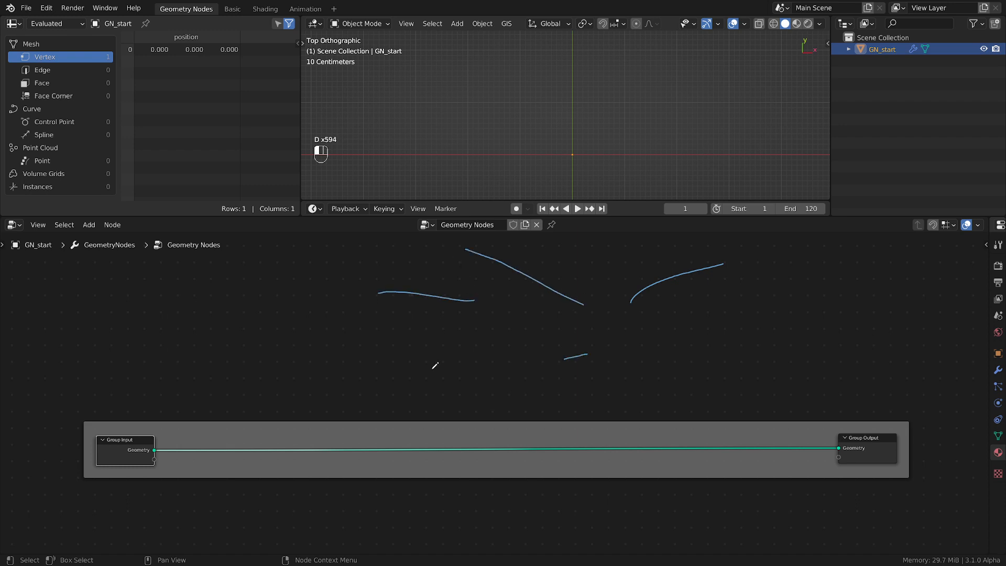
drag(435, 366, 423, 371)
drag(874, 378, 692, 340)
drag(667, 372, 670, 391)
drag(676, 321, 798, 285)
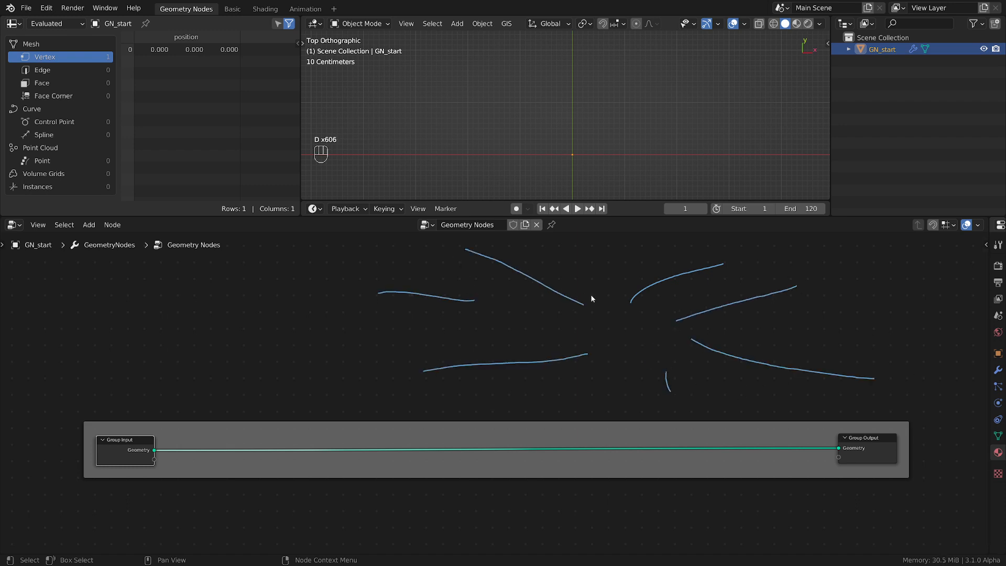
mouse_move(446, 288)
right_down()
mouse_move(414, 289)
mouse_move(703, 246)
mouse_move(881, 365)
mouse_move(544, 383)
right_up()
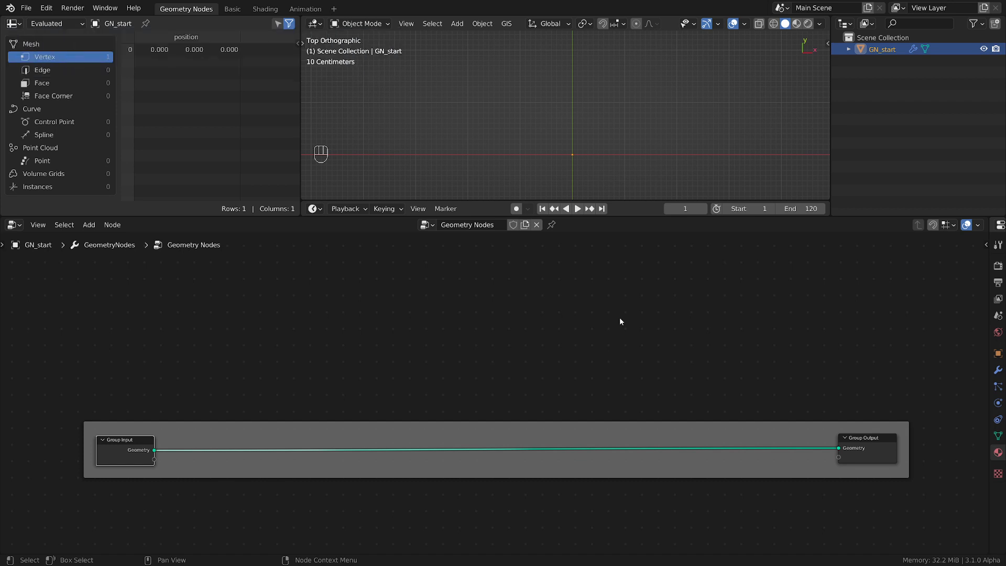
Replace the Group Input node with a String to Curves node whose Curve Instances output feeds the Group Output geometry
scroll(376, 466, up, 3)
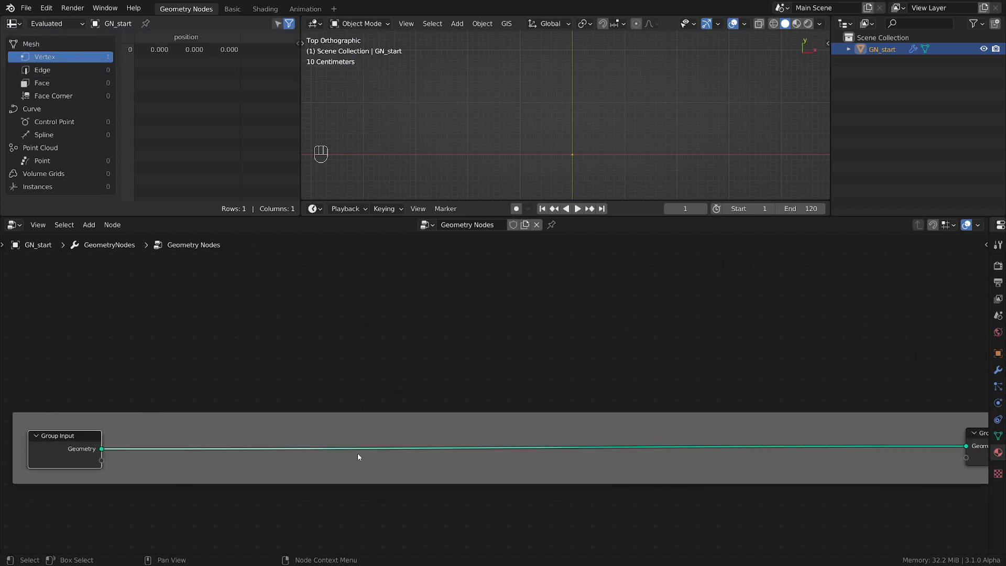
scroll(358, 453, down, 2)
key(shift+a)
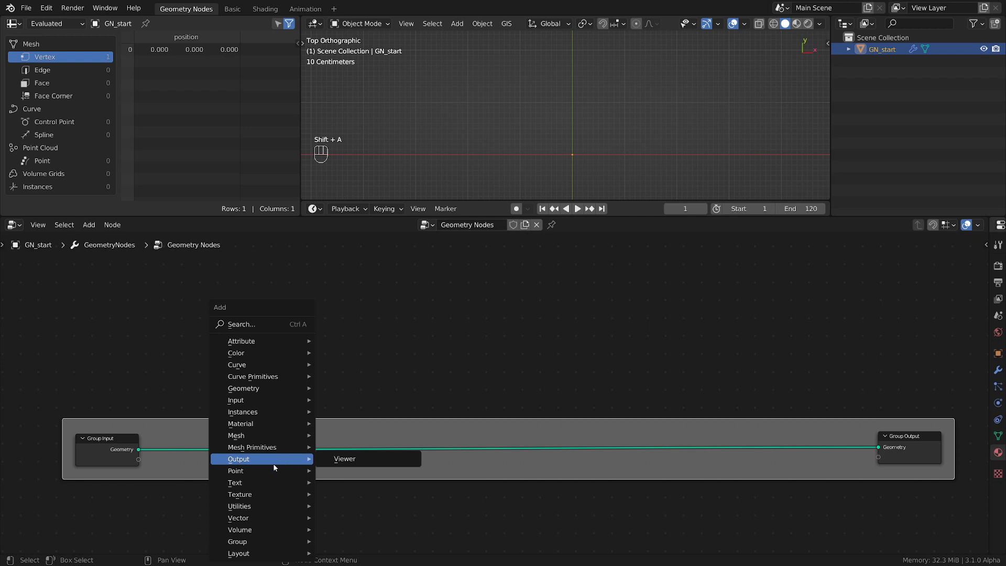
mouse_move(259, 485)
click(362, 470)
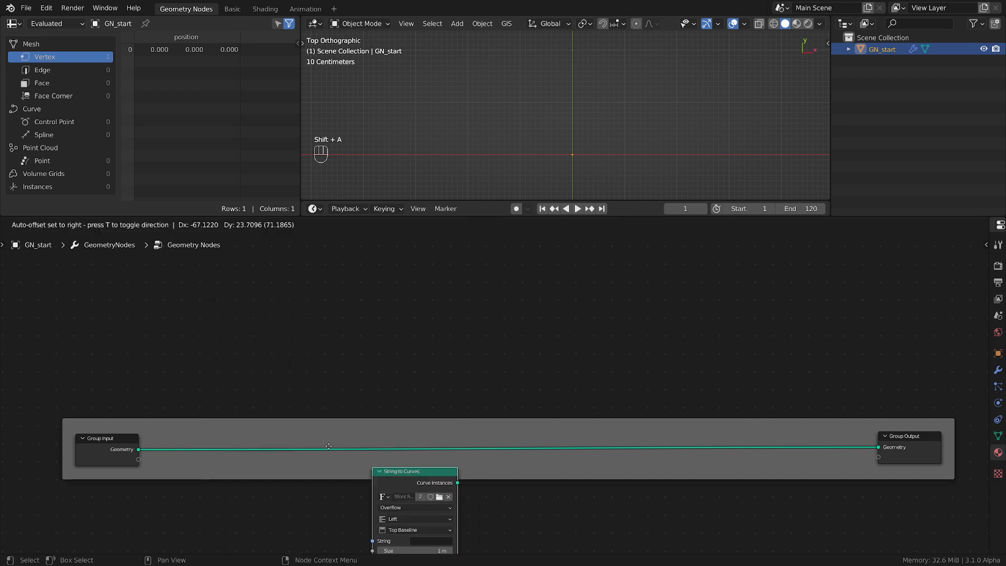
click(213, 426)
click(137, 446)
key(x)
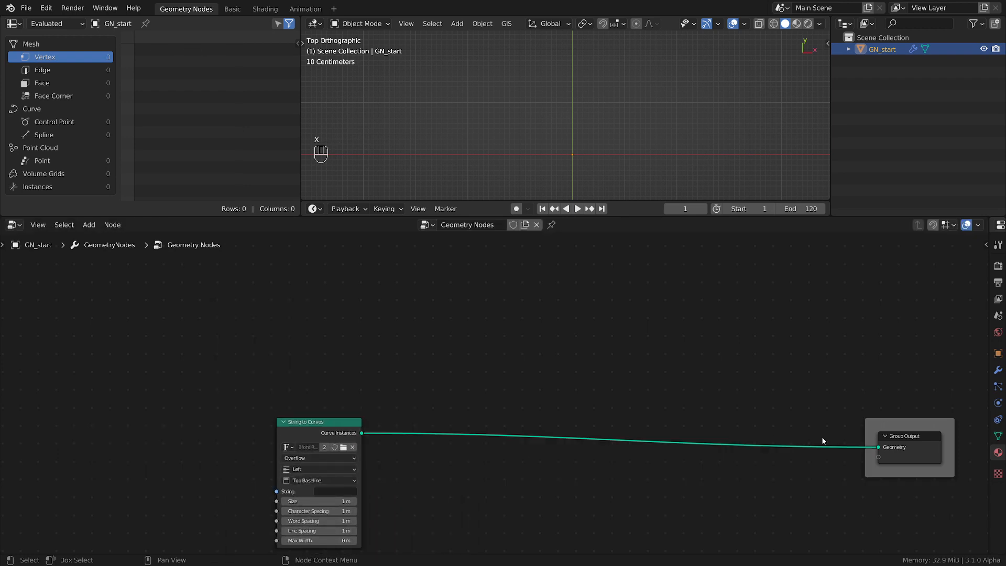
Move the String to Curves node inside the frame, at the far end from the Group Output node
key(g)
click(875, 426)
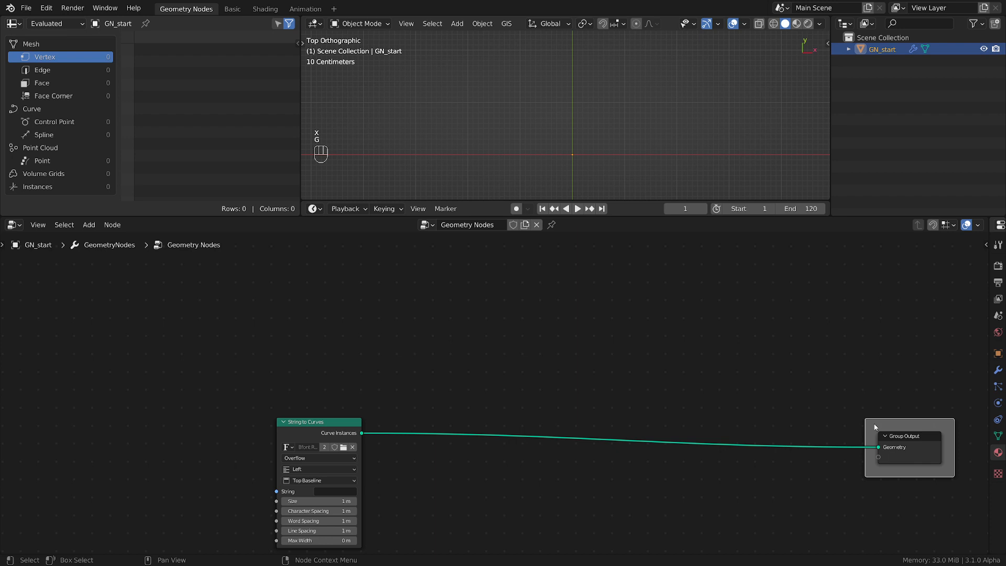
click(304, 434)
key(g)
click(810, 453)
key(g)
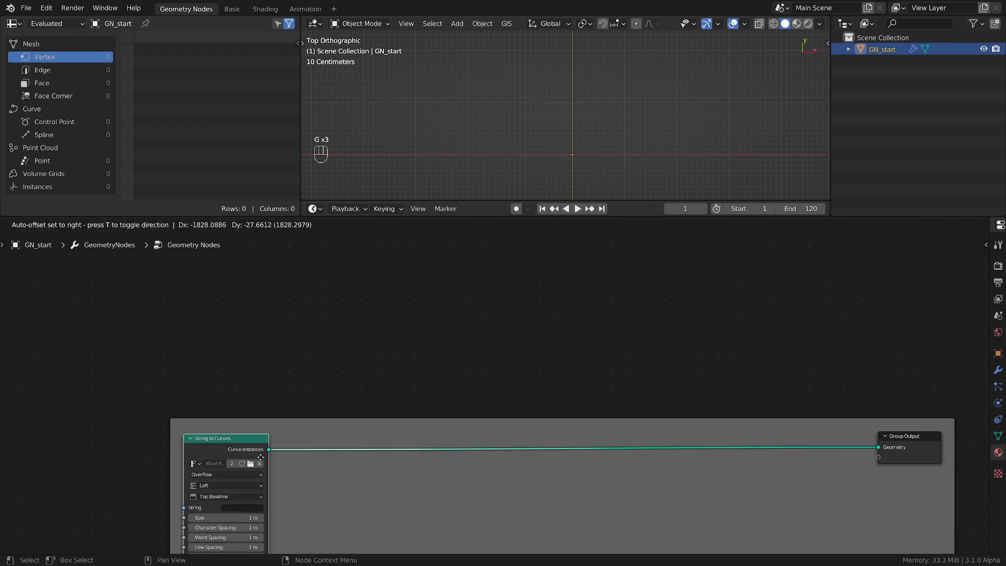
drag(547, 334, 556, 351)
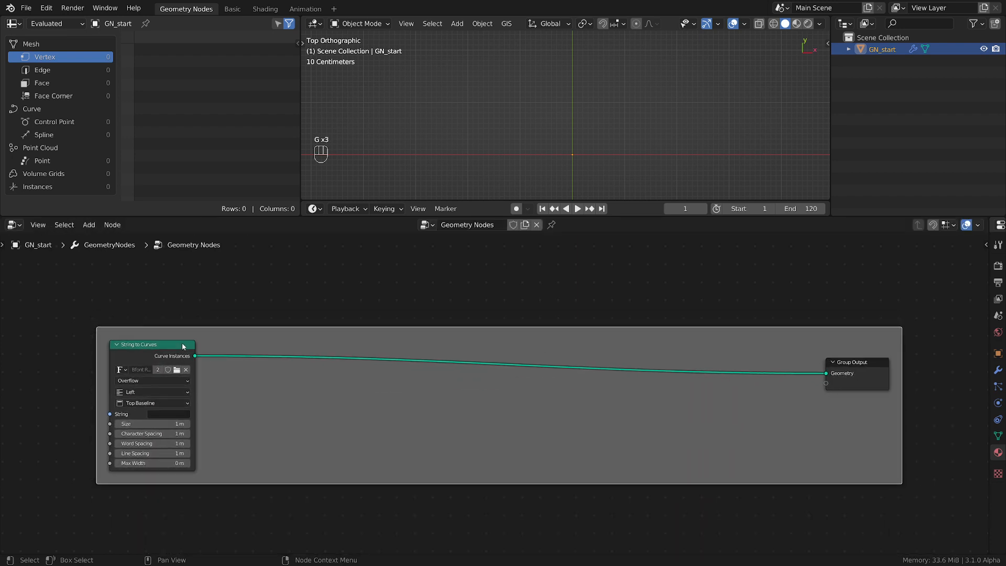
drag(164, 358, 161, 371)
scroll(210, 409, up, 1)
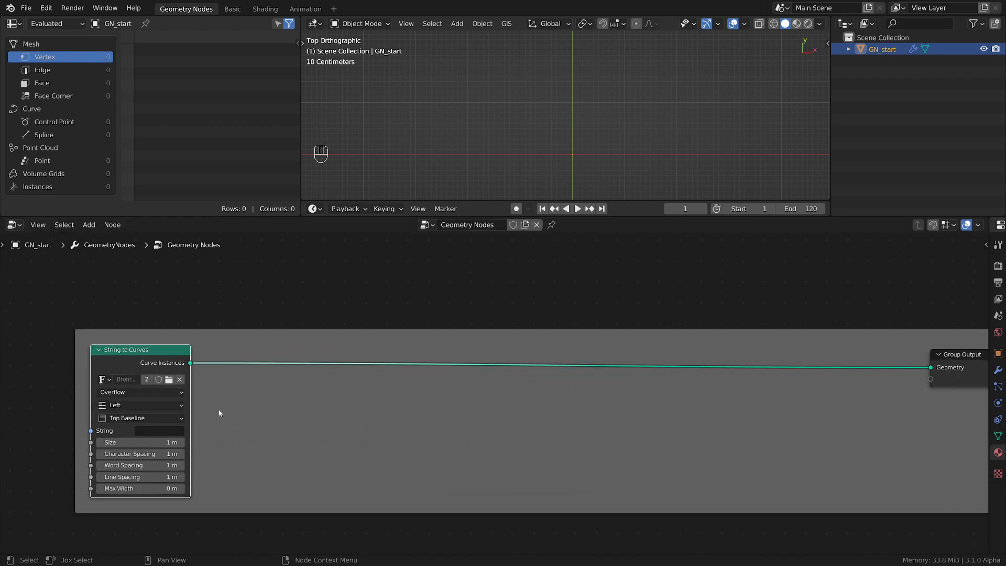
Set the String to Curves node's string to ROCKS
click(181, 426)
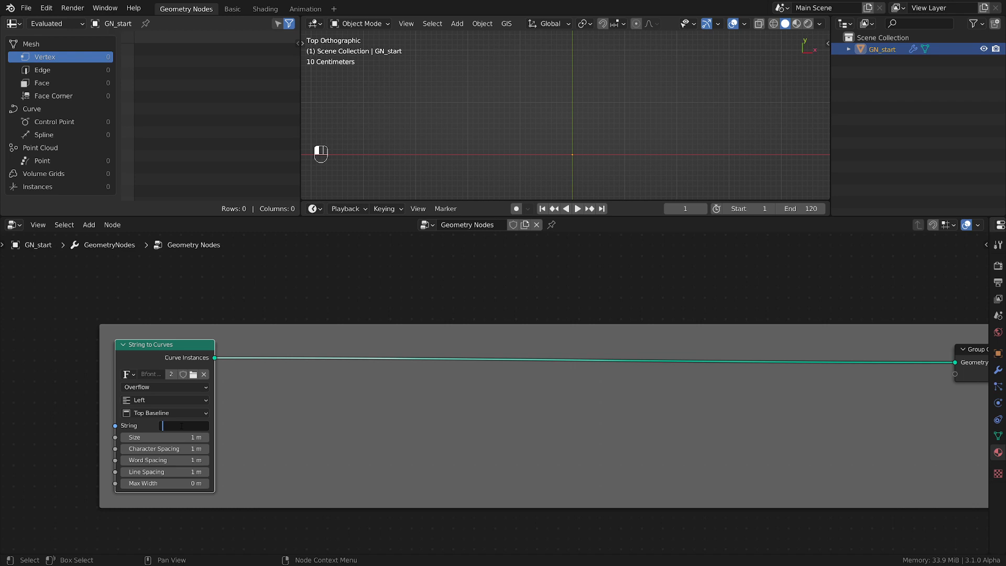
text(ROCKS)
key(Return)
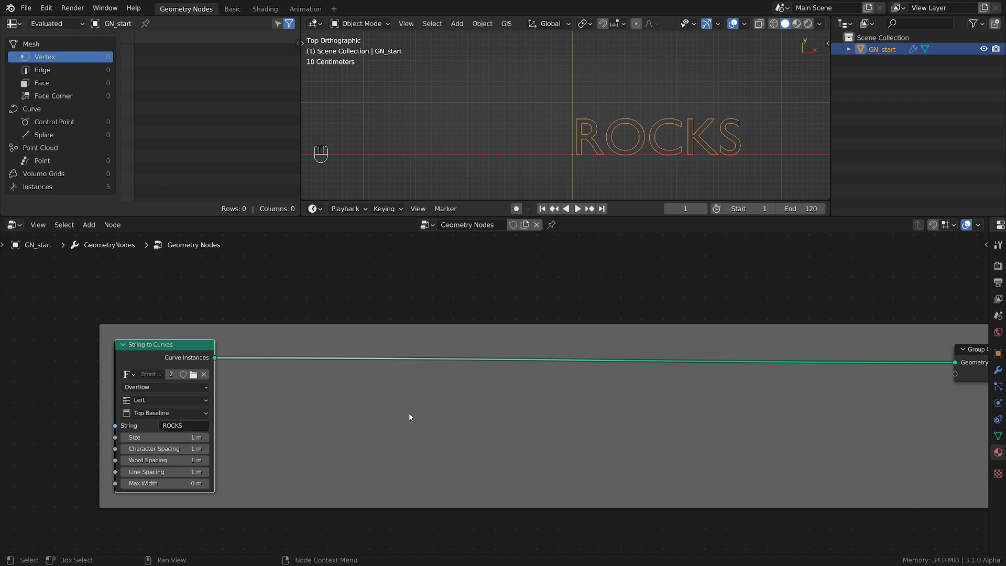
Insert a Fill Curve node between String to Curves and Group Output
click(367, 400)
key(shift+a)
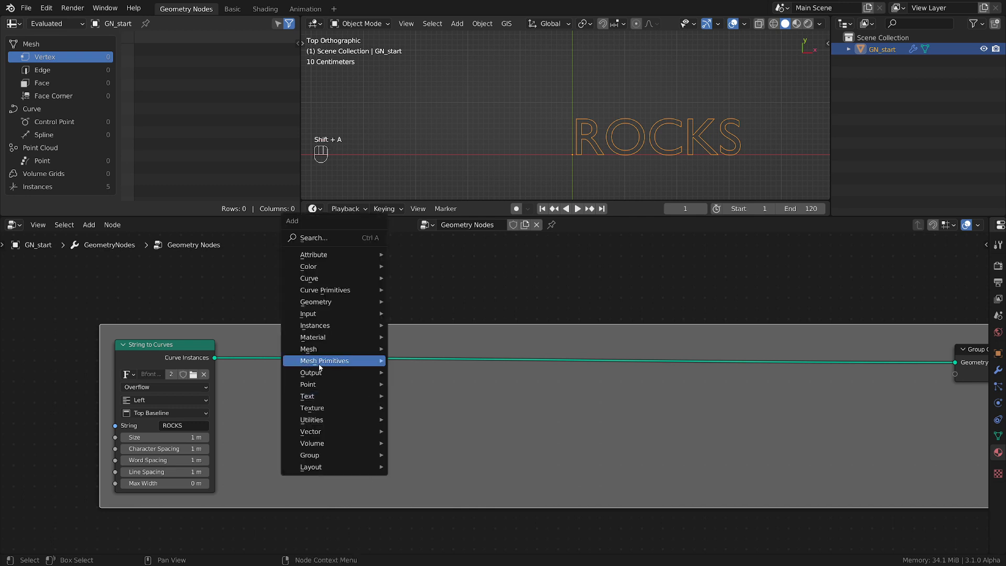
mouse_move(319, 397)
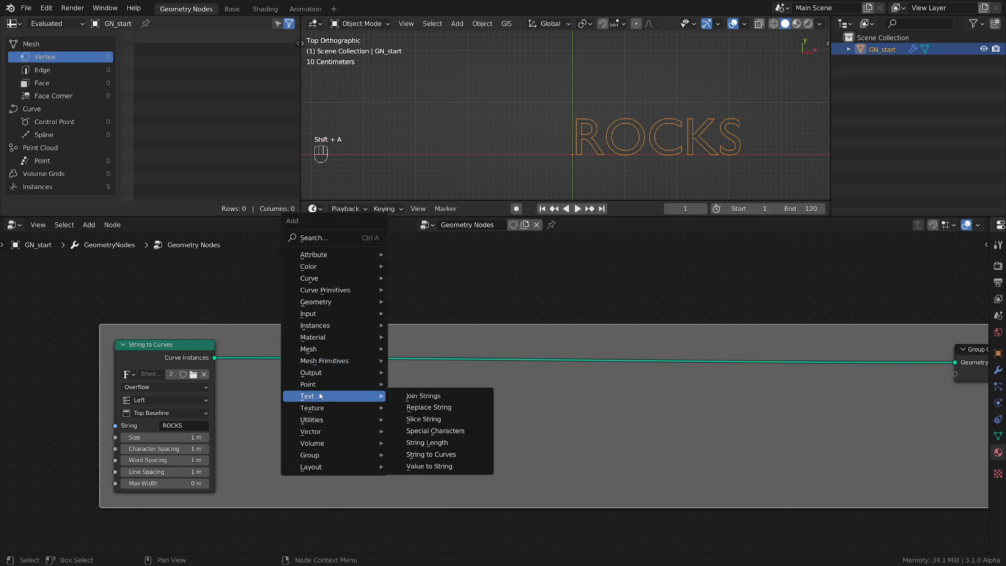
mouse_move(327, 281)
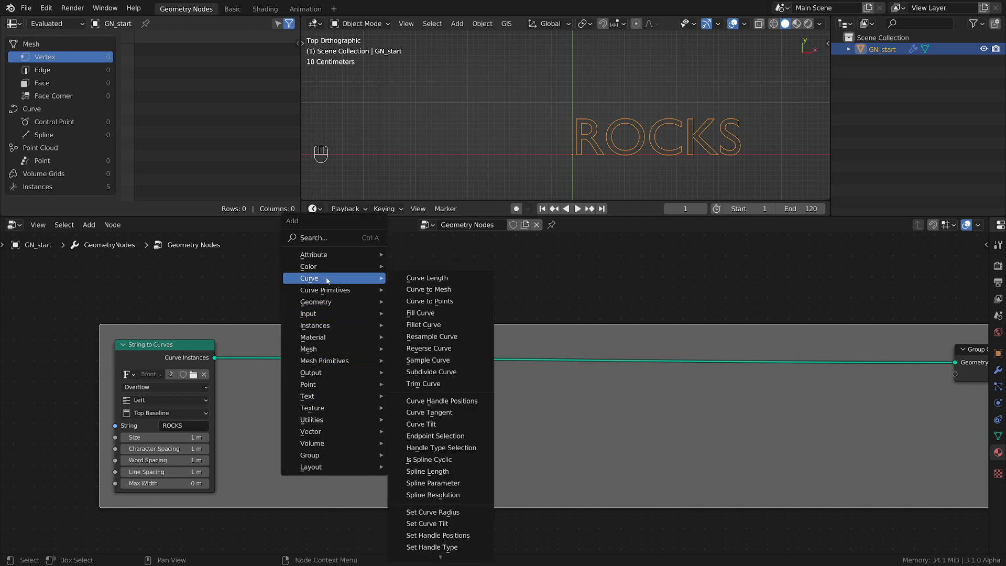
click(421, 313)
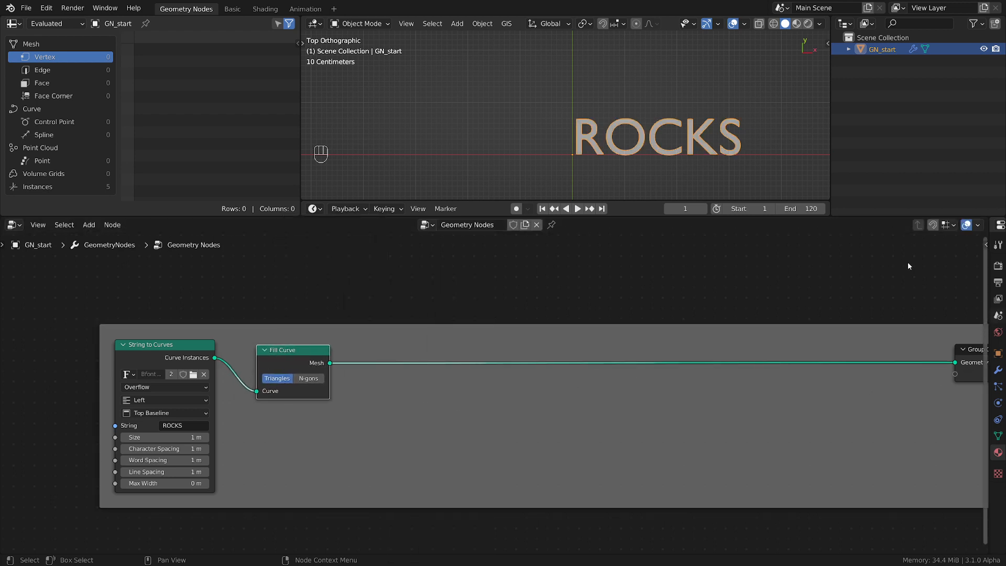
Widen the properties area and add a Solidify modifier to GN_start with a thickness of 0.1 m
middle_drag(663, 146, 656, 100)
scroll(970, 356, up, 1)
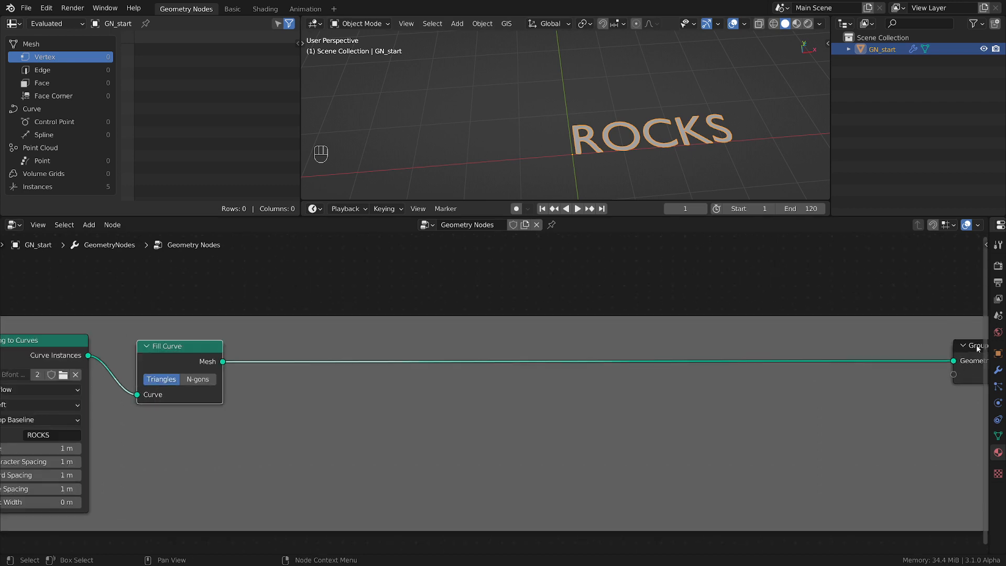
drag(988, 313, 768, 311)
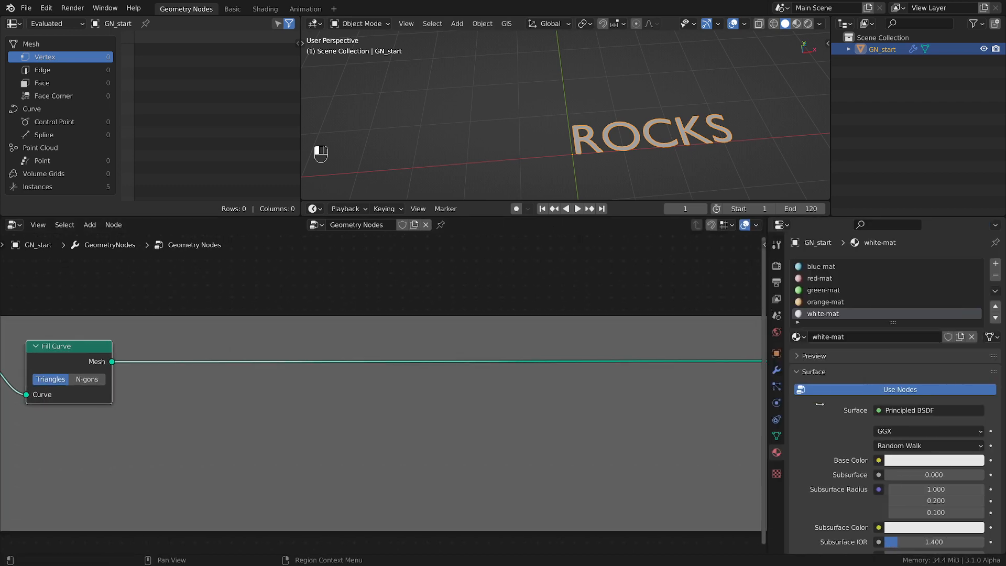
click(777, 371)
click(840, 265)
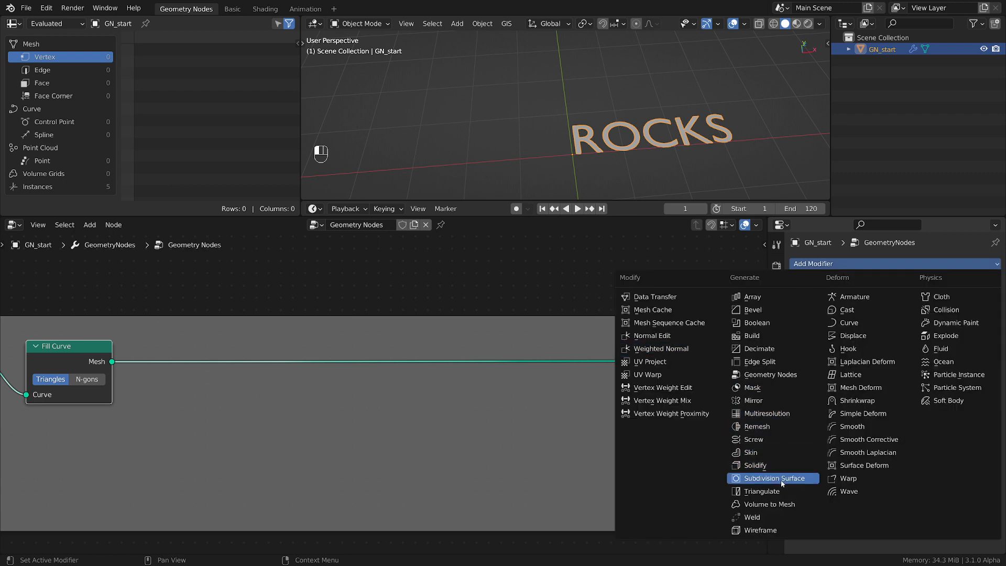
click(781, 465)
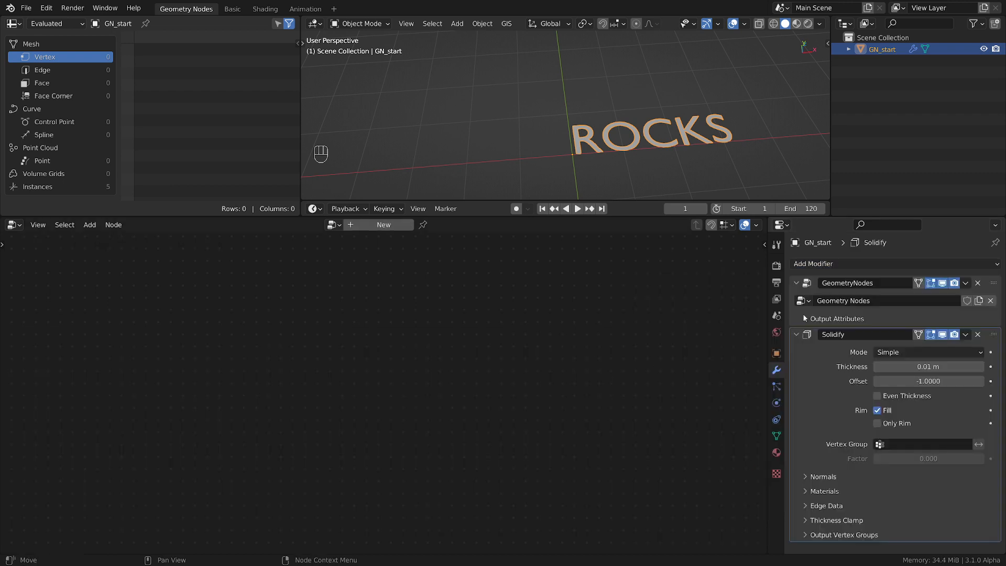
click(916, 367)
text(0.1)
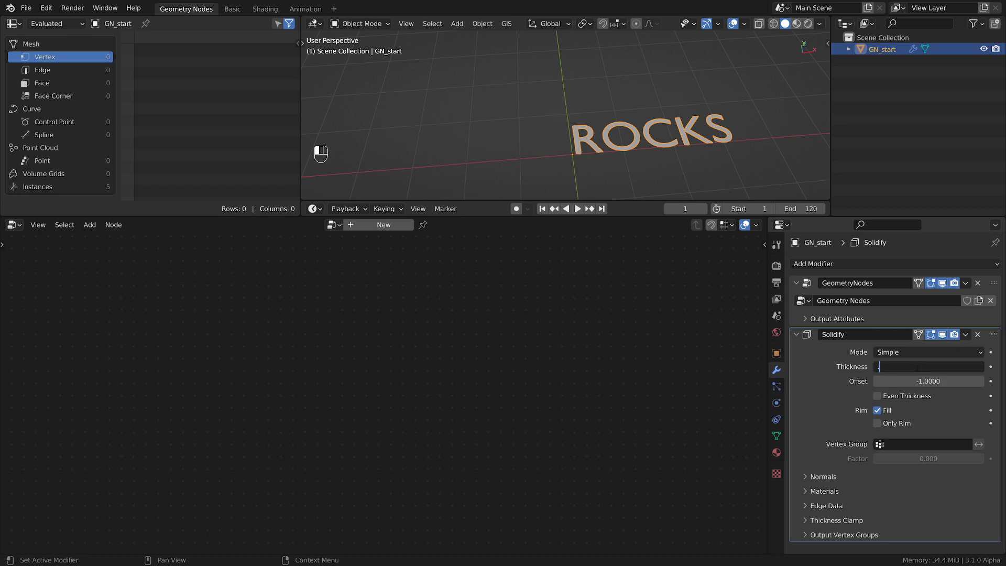
key(Return)
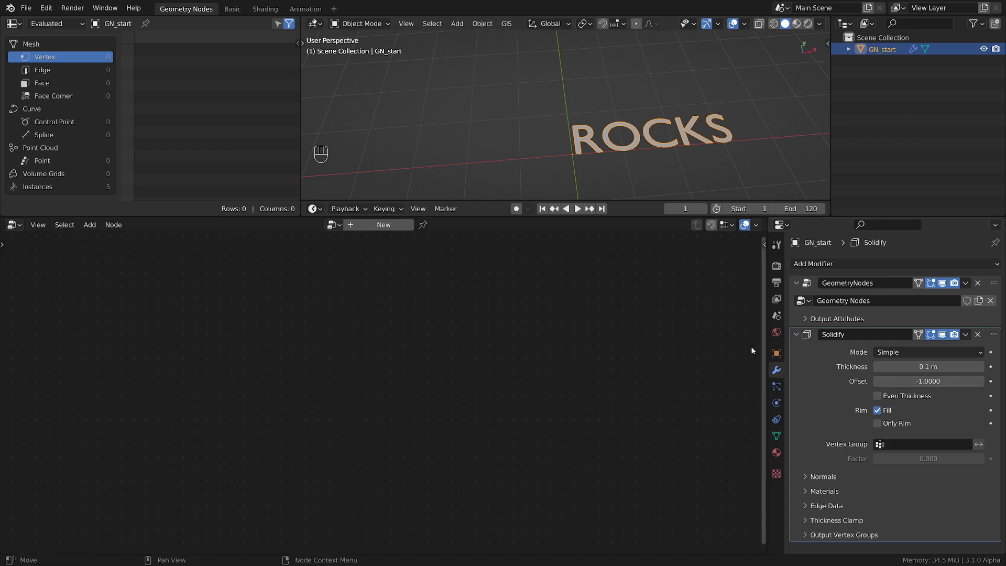
Make the GeometryNodes modifier active again and insert a Realize Instances node between Fill Curve and Group Output
click(993, 285)
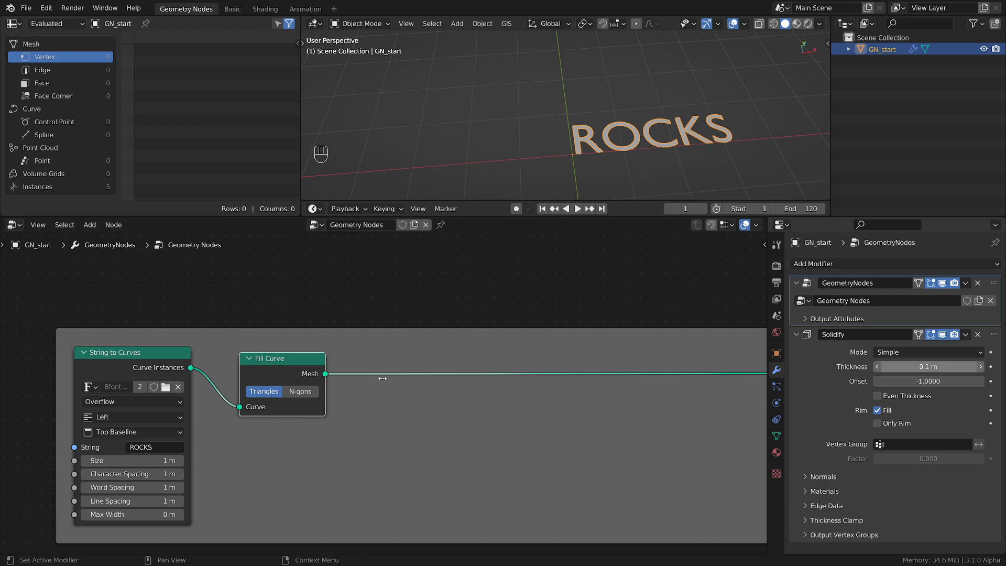
drag(288, 364, 275, 364)
scroll(352, 322, up, 2)
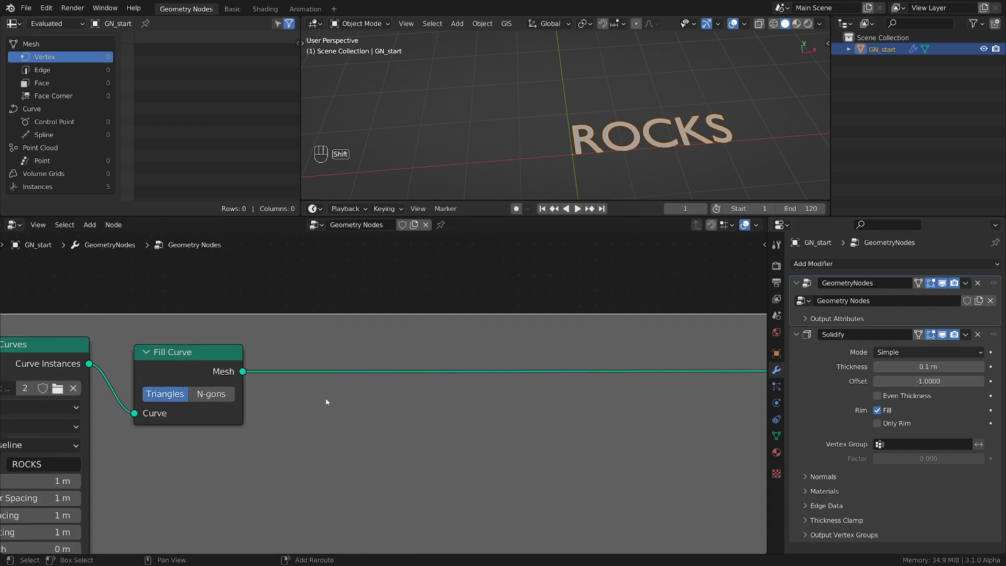
key(shift+a)
mouse_move(291, 414)
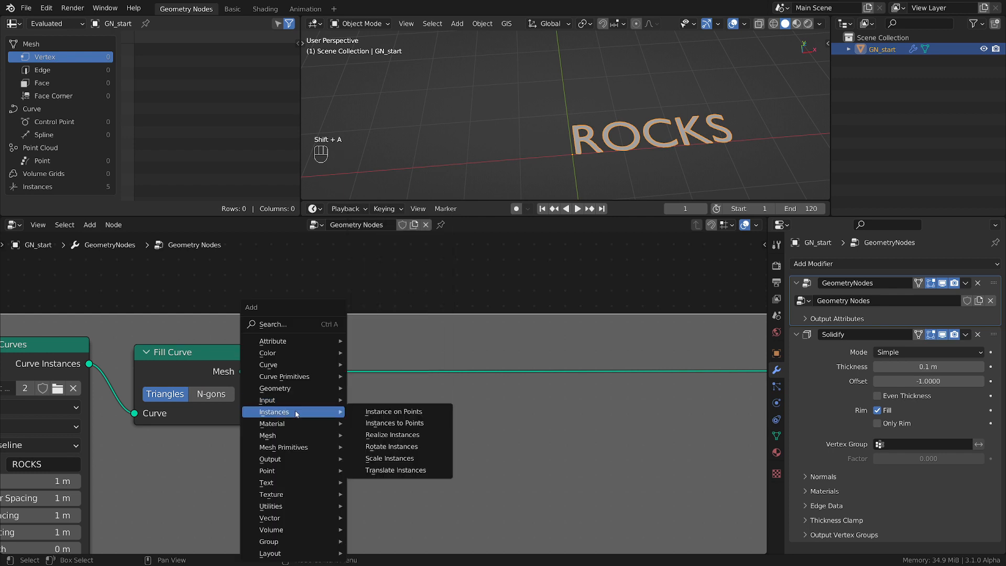
click(419, 433)
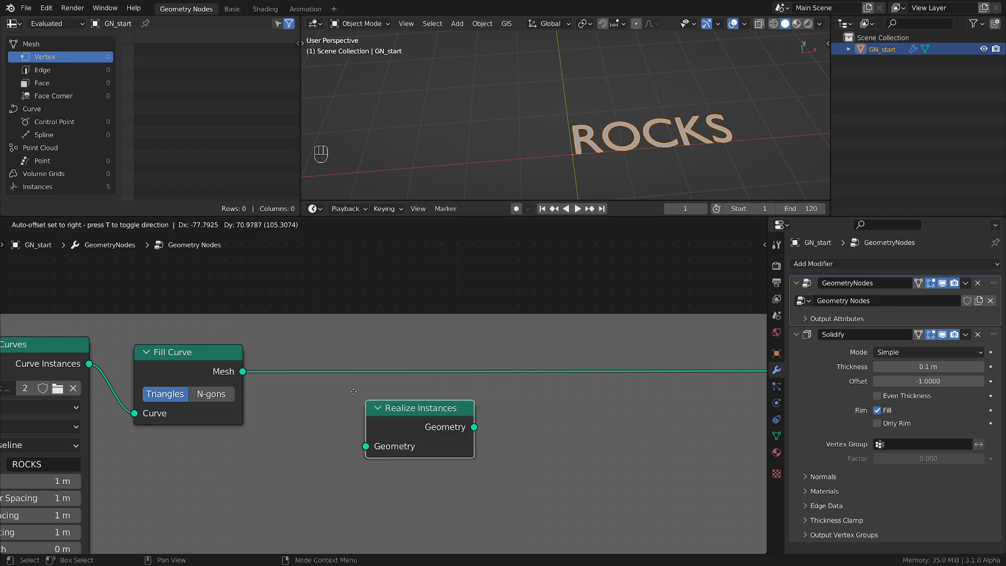
click(289, 375)
drag(341, 392, 314, 374)
drag(371, 393, 340, 384)
scroll(607, 142, up, 3)
scroll(606, 142, up, 1)
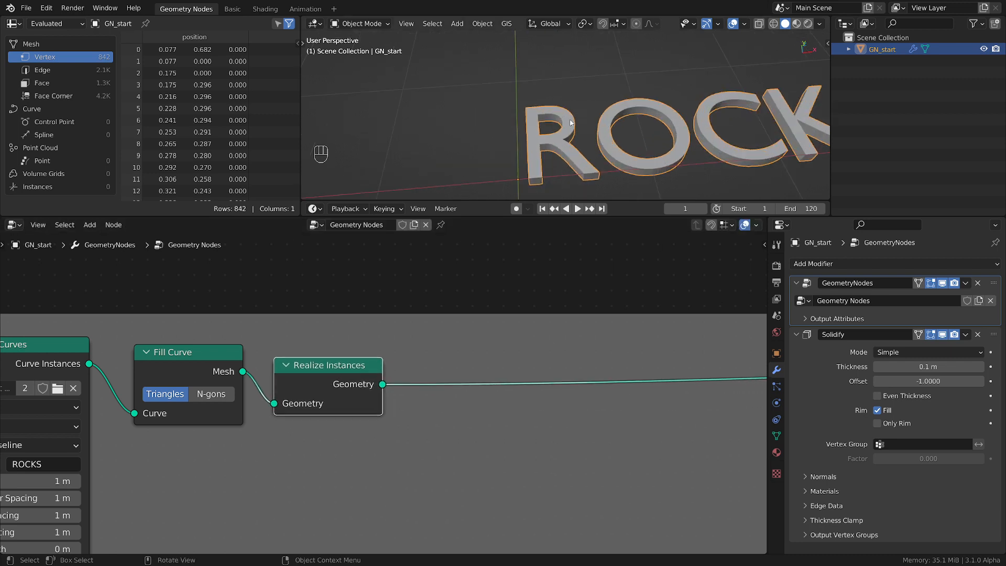
Move the Realize Instances and Fill Curve nodes closer together beside the String to Curves node
scroll(386, 365, down, 2)
drag(385, 365, 370, 358)
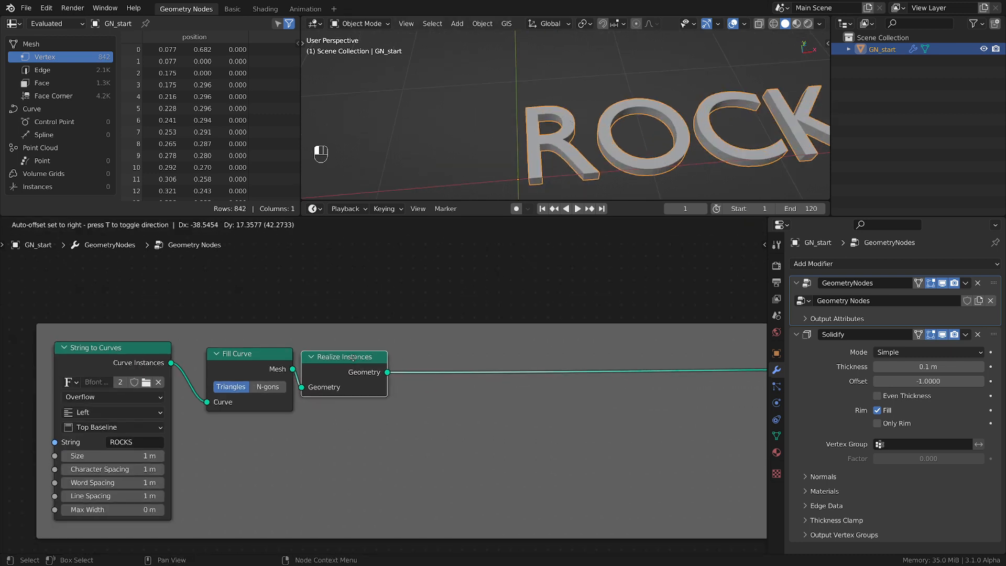
drag(271, 355, 255, 357)
click(338, 358)
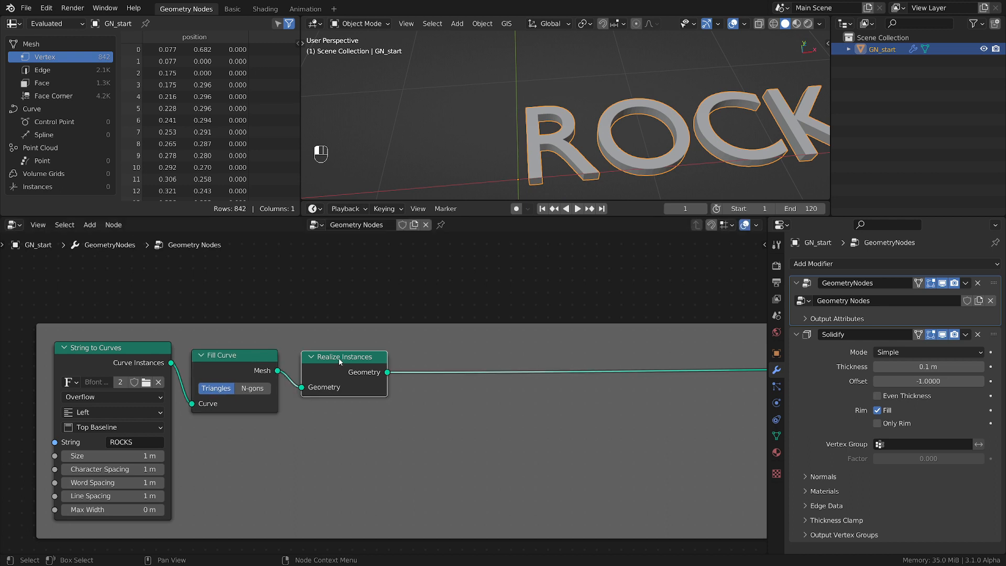
Set the Solidify modifier's offset to 1
scroll(564, 298, down, 1)
middle_drag(673, 149, 658, 83)
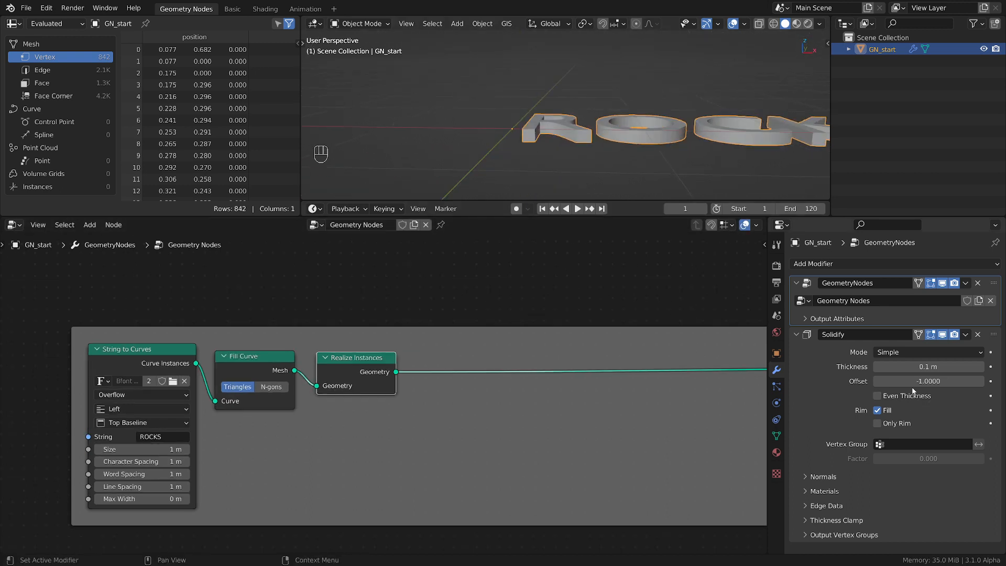
drag(904, 380, 990, 380)
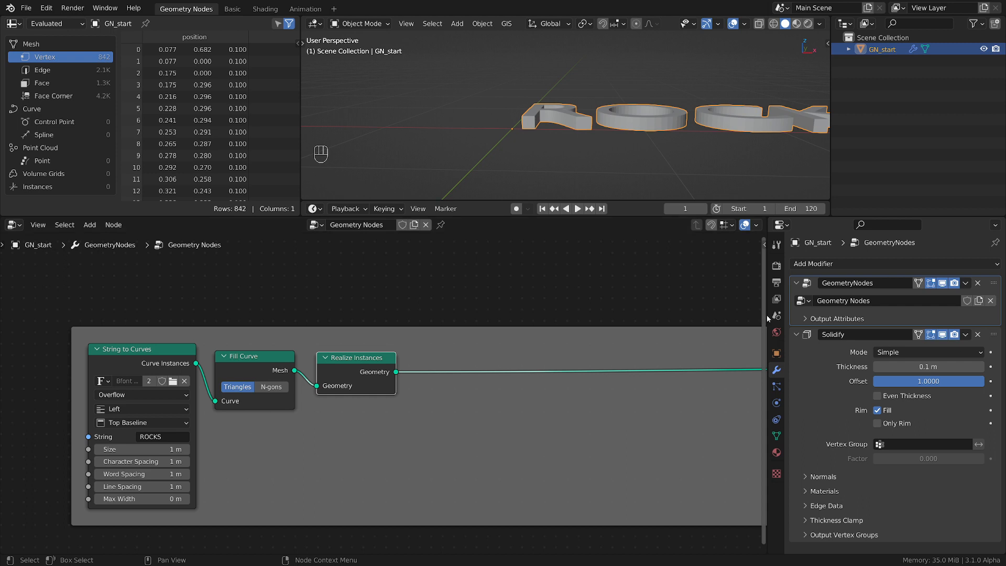
Narrow the properties area to give the node editor more width
drag(767, 316, 986, 326)
scroll(535, 370, down, 4)
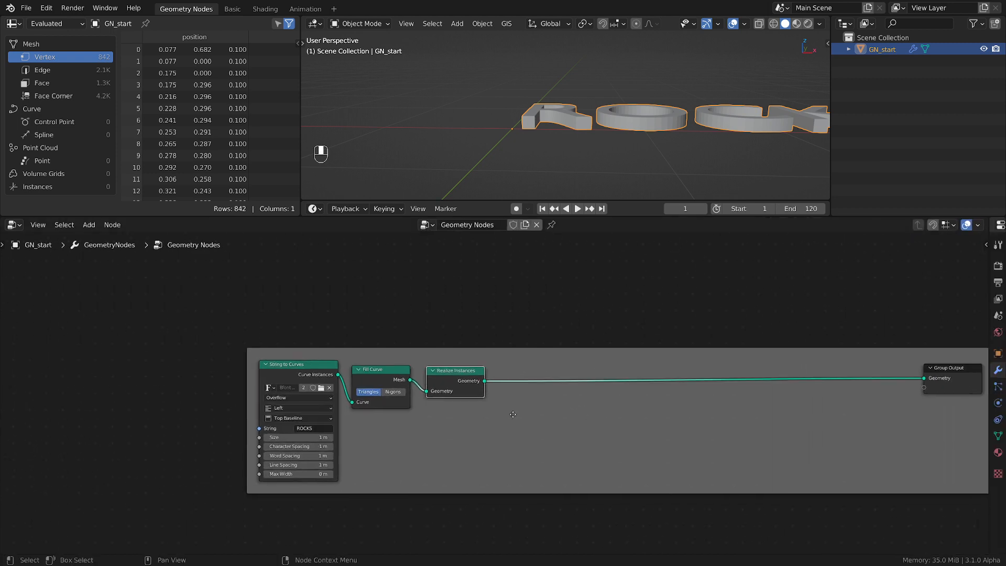
middle_drag(682, 96, 683, 131)
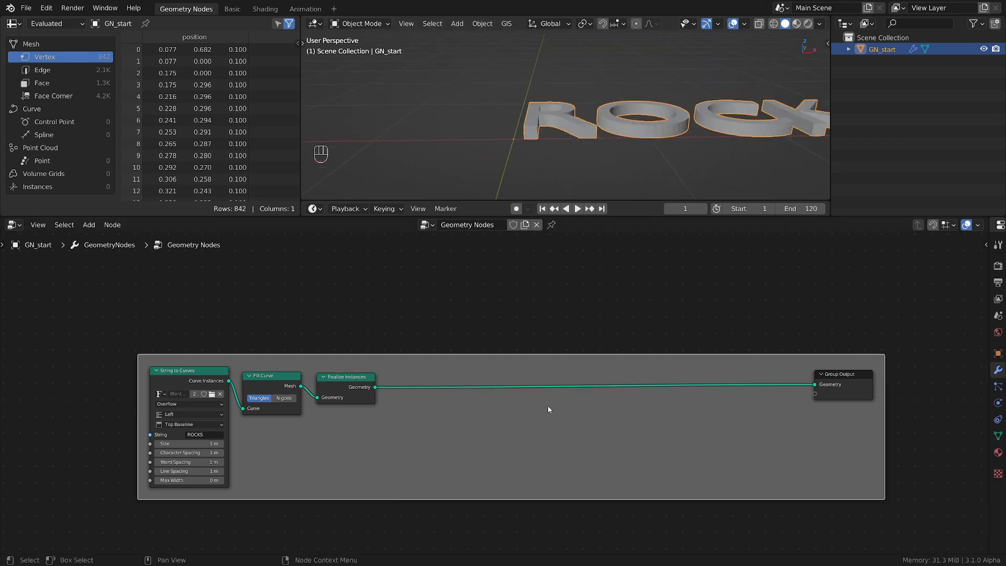
scroll(674, 117, down, 1)
shift+middle_drag(676, 115, 548, 131)
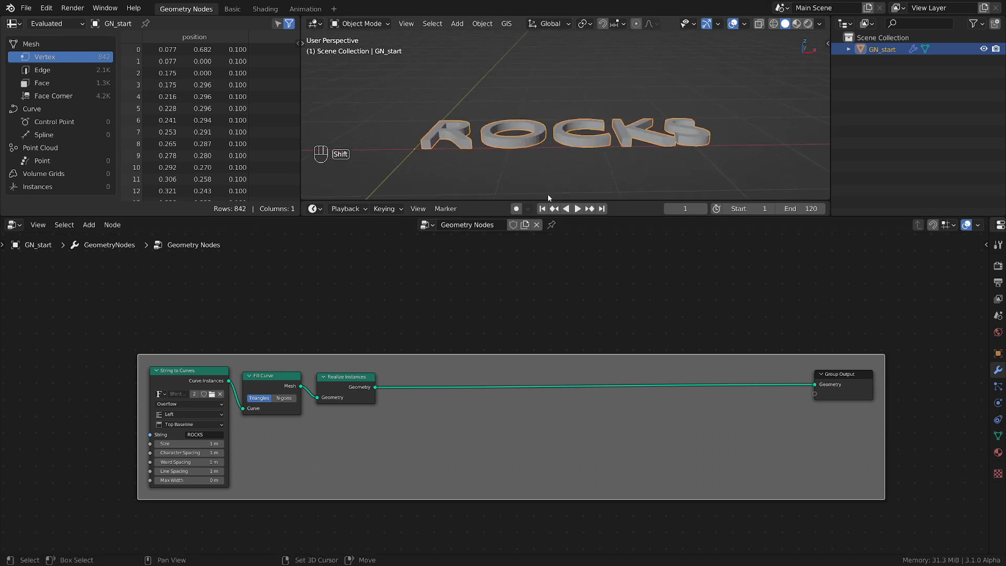
Insert a Subdivide Mesh node between Realize Instances and Group Output
scroll(437, 482, up, 1)
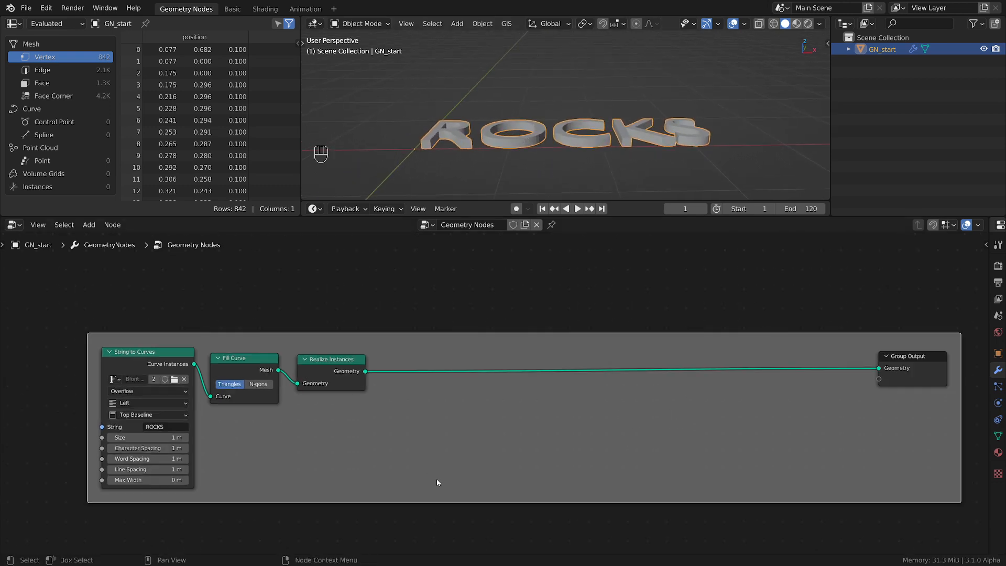
middle_drag(496, 418, 422, 429)
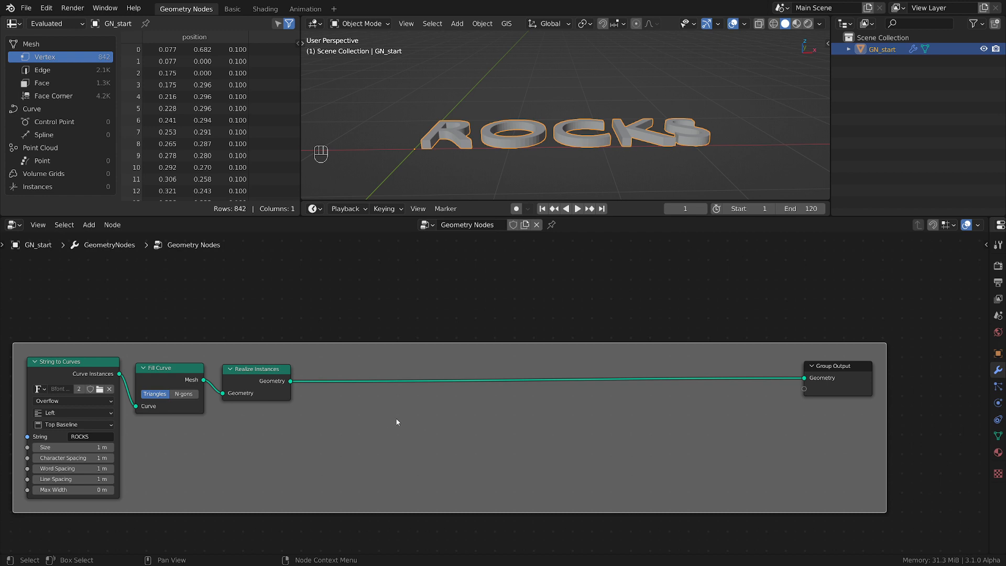
key(shift+a)
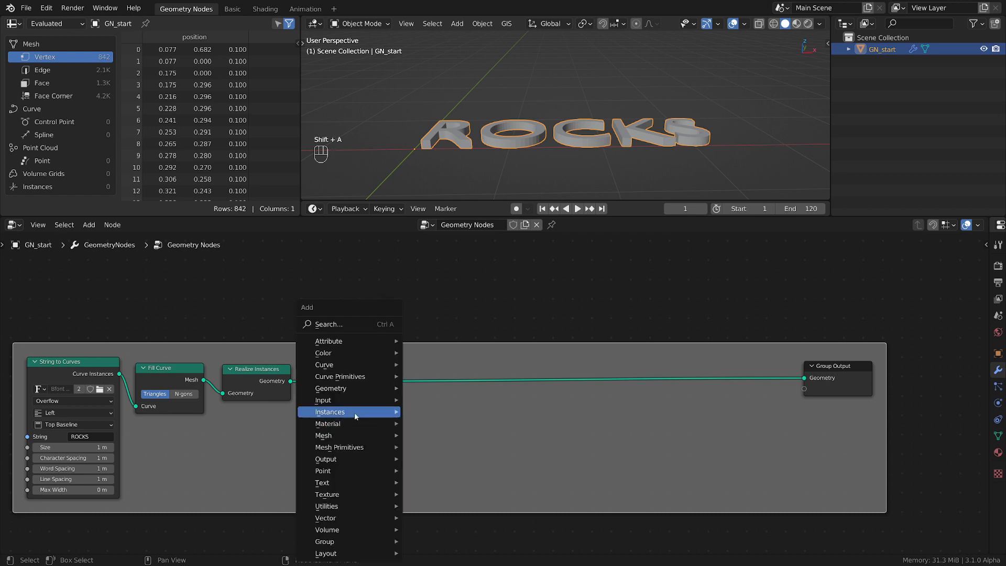
mouse_move(338, 435)
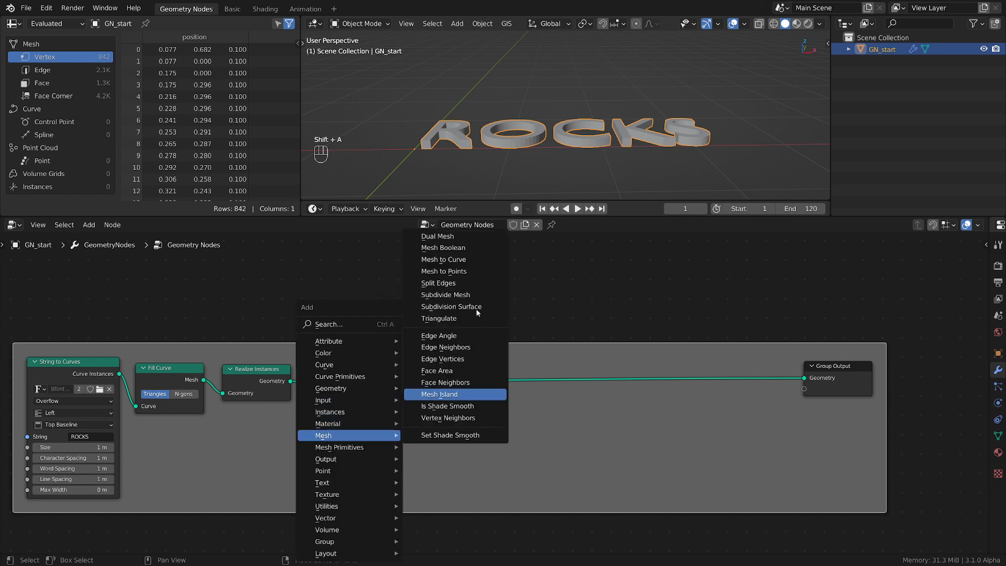
click(445, 295)
click(355, 411)
scroll(354, 411, up, 2)
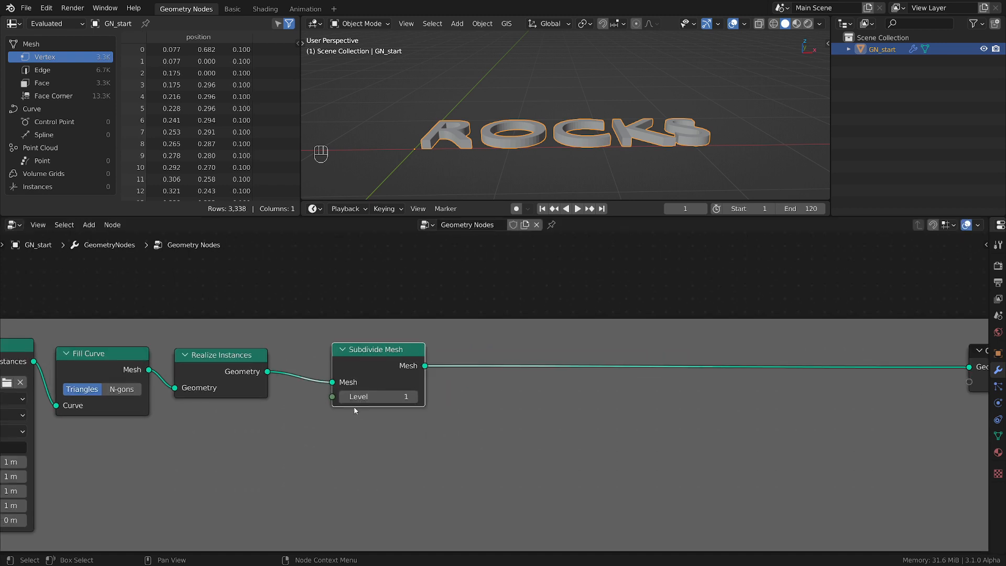
Set the Subdivide Mesh level to 2 and move the node slightly closer to Realize Instances
middle_drag(498, 128, 524, 164)
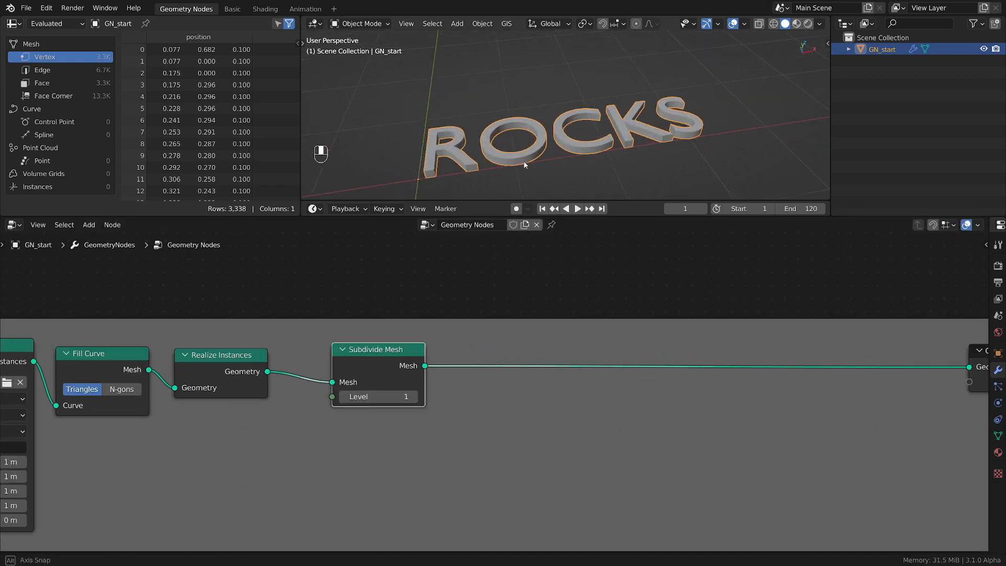
click(414, 397)
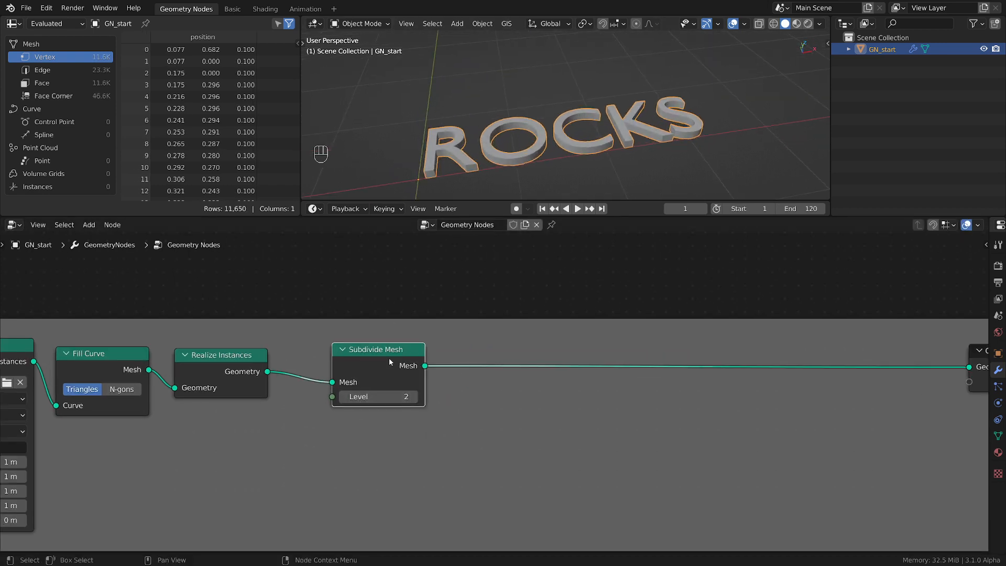
drag(389, 357, 378, 355)
Insert a Separate Geometry node between Subdivide Mesh and Group Output
scroll(494, 394, down, 1)
scroll(495, 394, down, 1)
middle_drag(495, 395, 450, 399)
scroll(478, 414, up, 2)
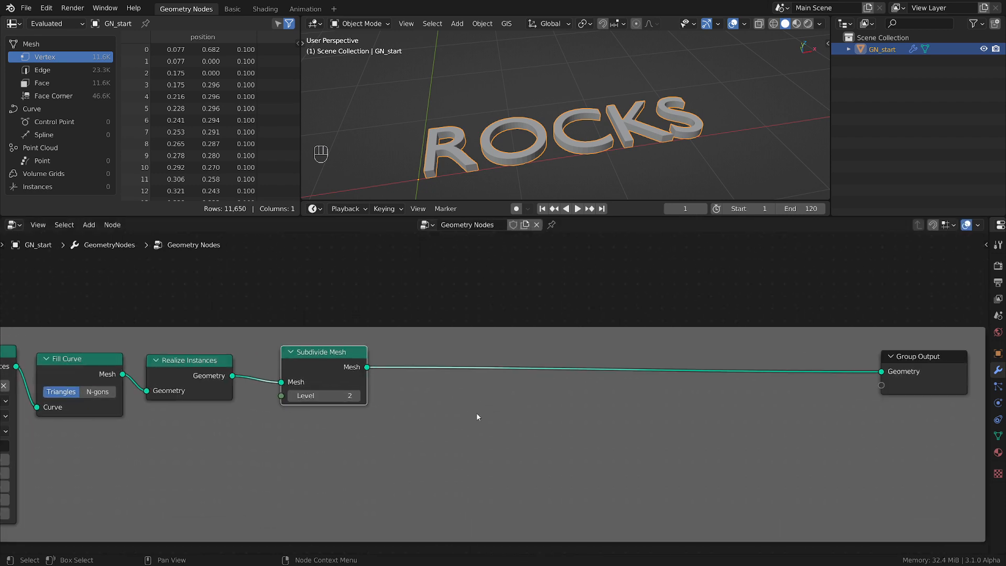
key(shift+a)
mouse_move(437, 367)
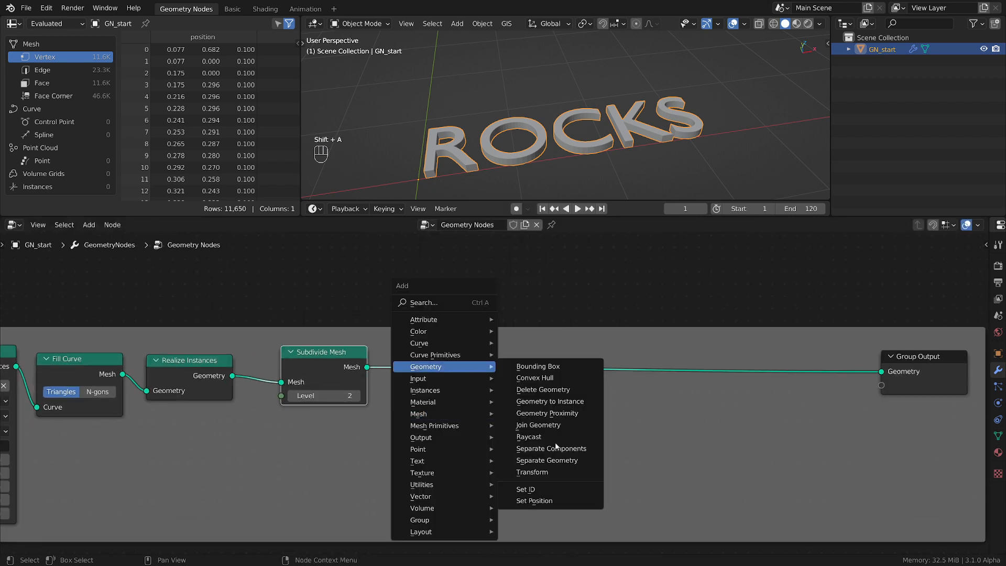
click(550, 461)
click(431, 352)
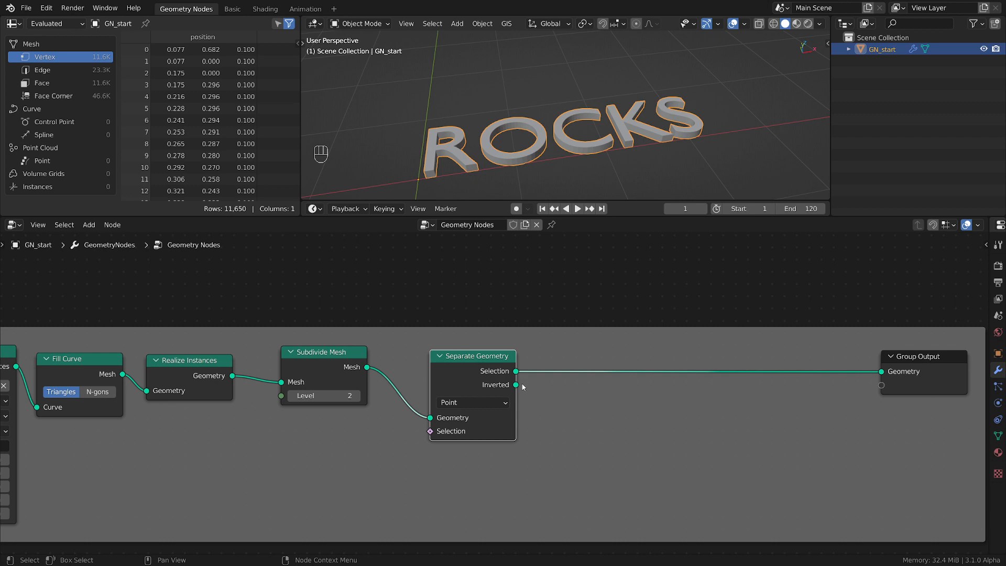
Adjust the Separate Geometry node's placement and move Group Output farther away from it
mouse_move(485, 374)
mouse_down()
mouse_move(478, 368)
mouse_move(478, 377)
mouse_up()
scroll(708, 416, down, 2)
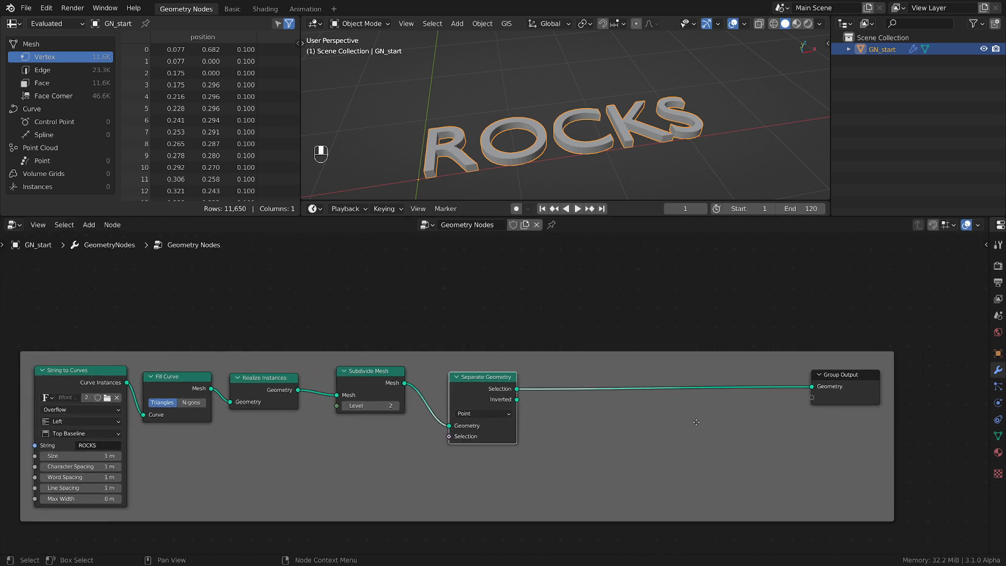
drag(839, 376, 896, 375)
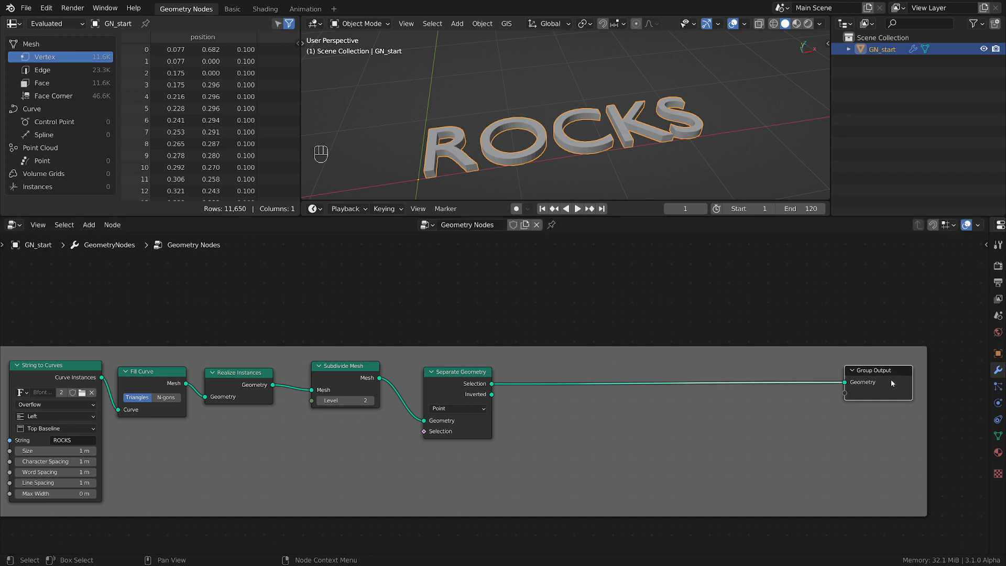
click(486, 382)
drag(493, 385, 589, 343)
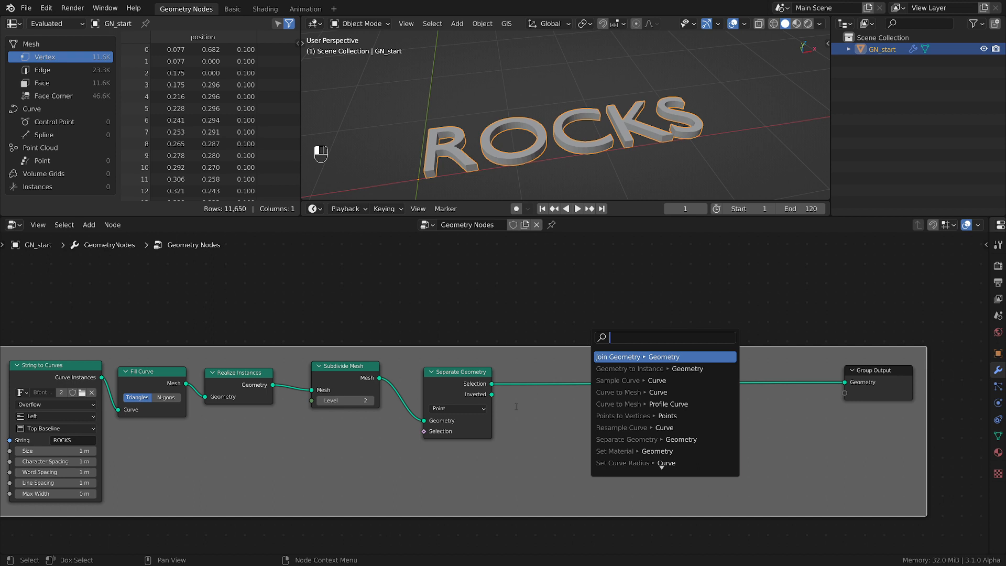
drag(492, 396, 536, 427)
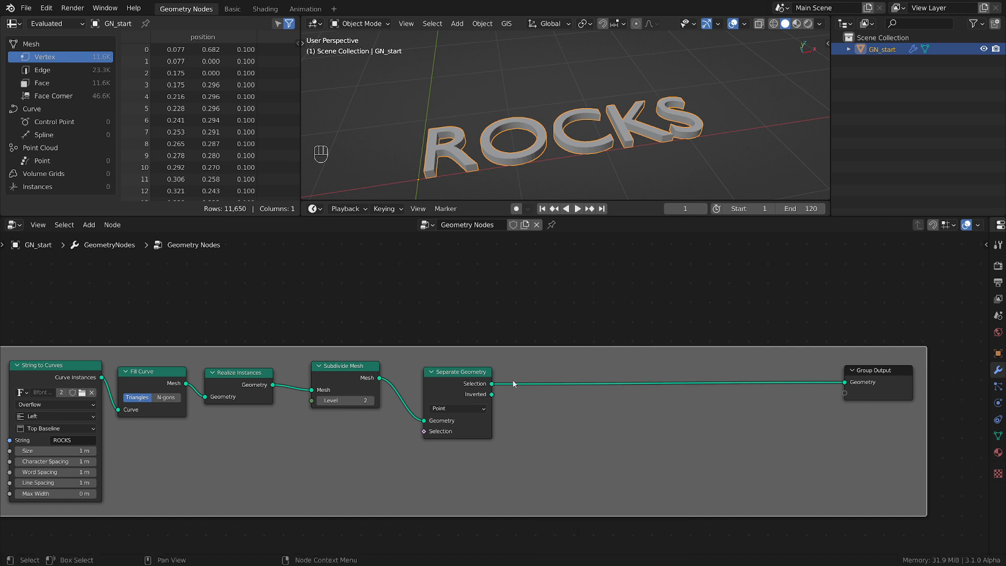
Move Separate Geometry closer to Subdivide Mesh and shift Group Output farther along to free space between them
scroll(514, 384, up, 1)
drag(465, 383, 430, 381)
scroll(540, 409, down, 3)
middle_drag(538, 402, 412, 362)
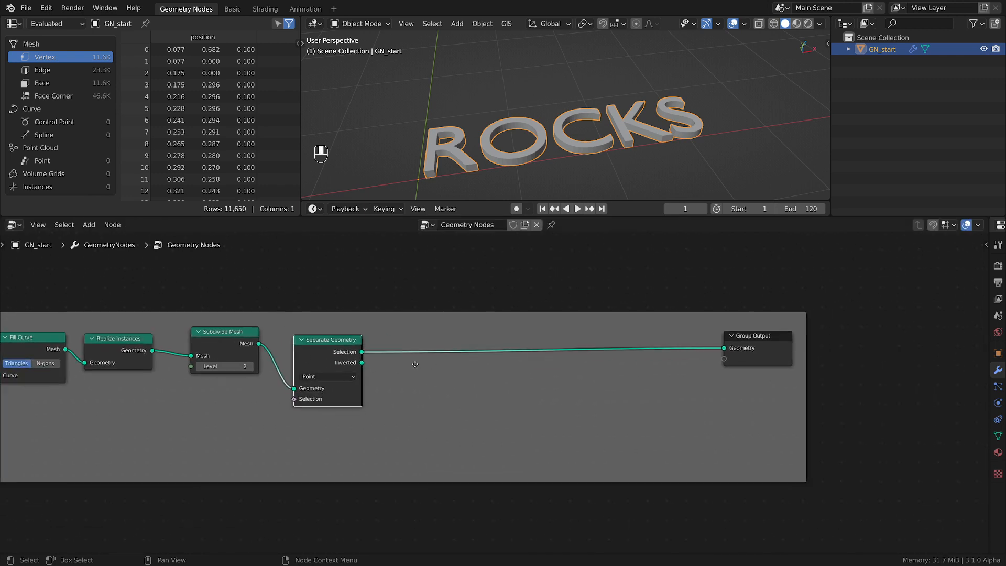
drag(775, 352, 885, 349)
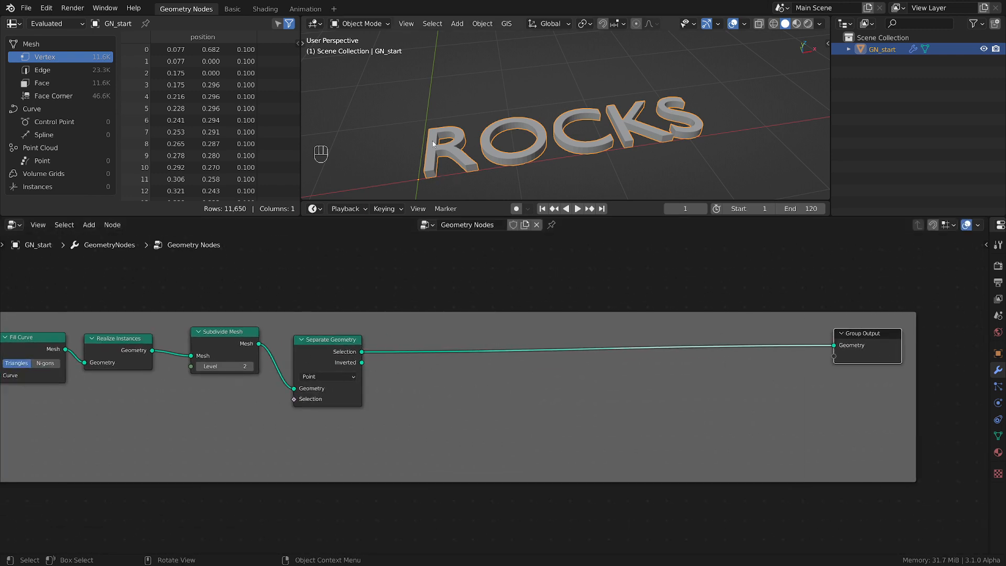
Draw a temporary annotation stroke across the letter R in the 3D viewport
scroll(442, 140, up, 3)
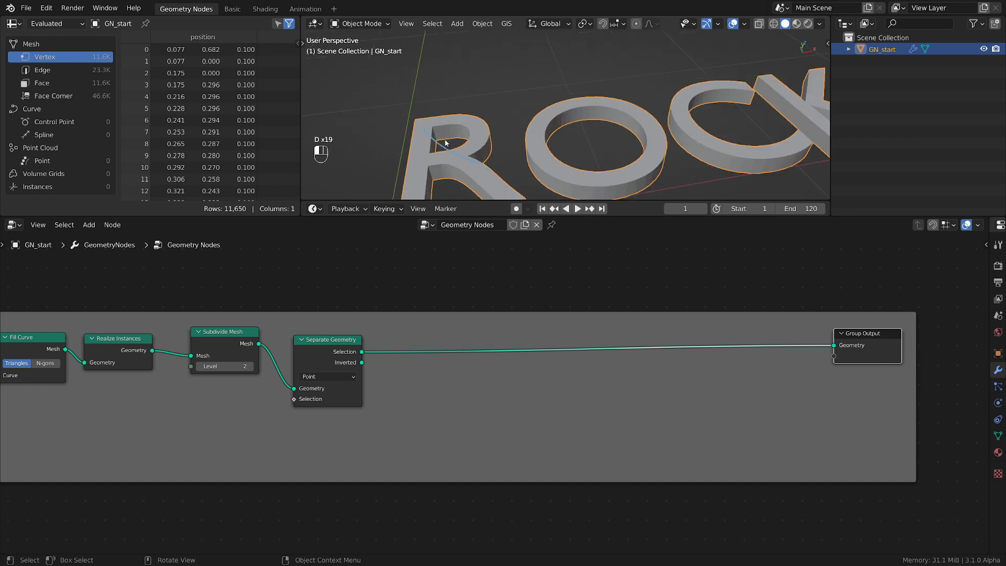
mouse_move(446, 143)
mouse_down()
mouse_move(487, 153)
mouse_move(467, 141)
mouse_up()
mouse_move(469, 157)
right_down()
mouse_move(428, 147)
mouse_move(391, 103)
right_up()
Nudge the Separate Geometry node slightly closer to the Subdivide Mesh node
scroll(514, 370, down, 5)
middle_drag(487, 399, 644, 353)
scroll(527, 399, up, 7)
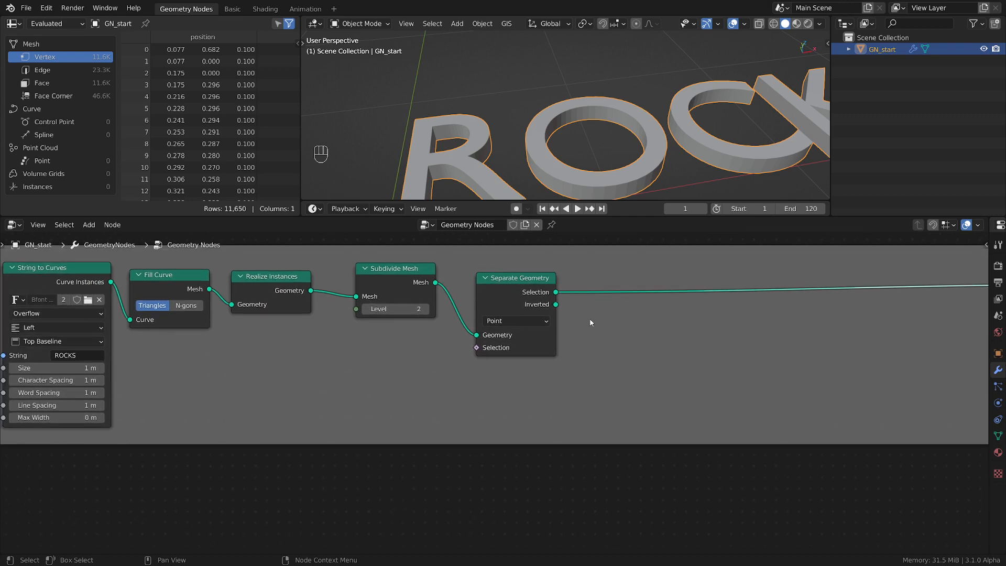
drag(519, 284, 511, 278)
scroll(703, 355, down, 2)
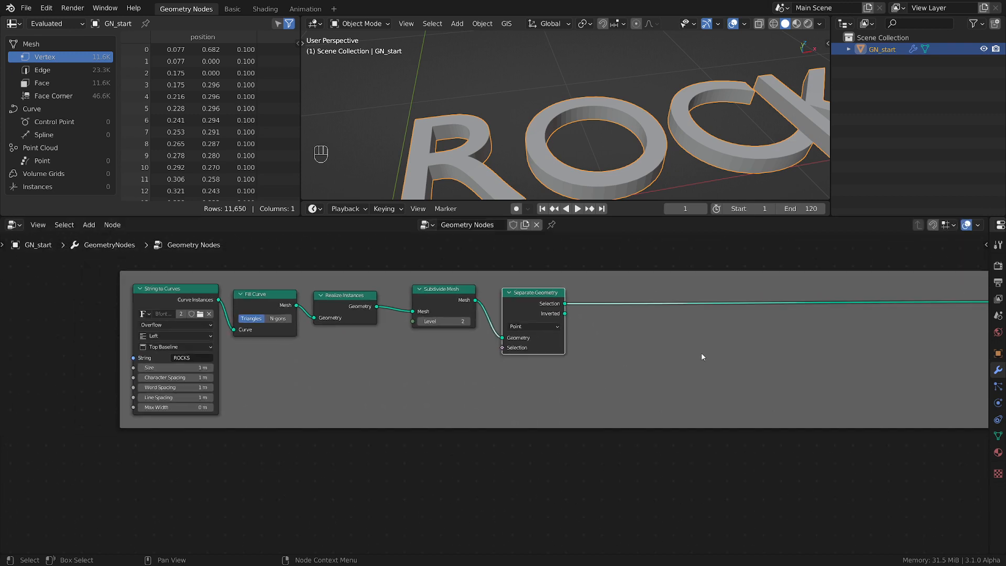
middle_drag(703, 355, 511, 359)
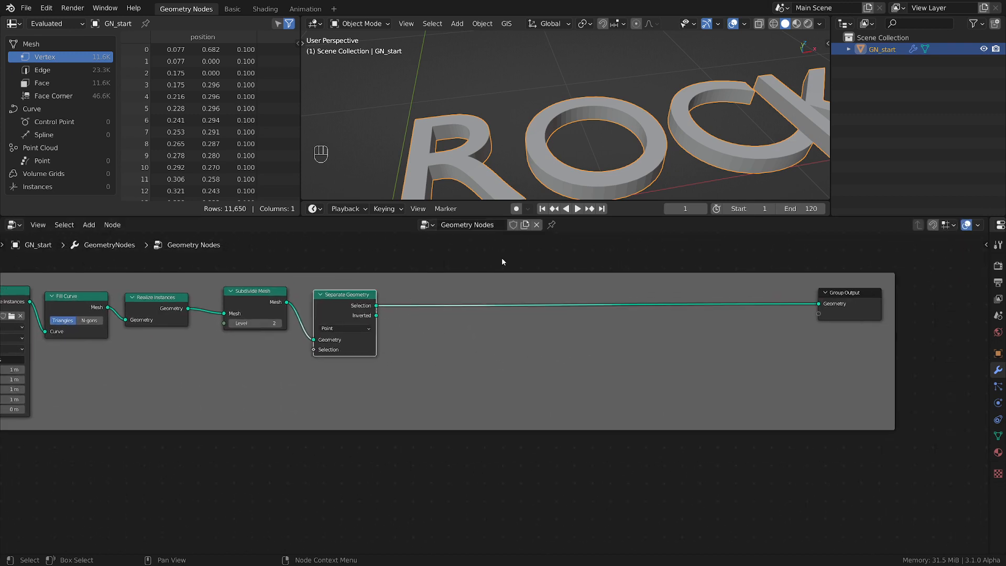
scroll(405, 330, up, 2)
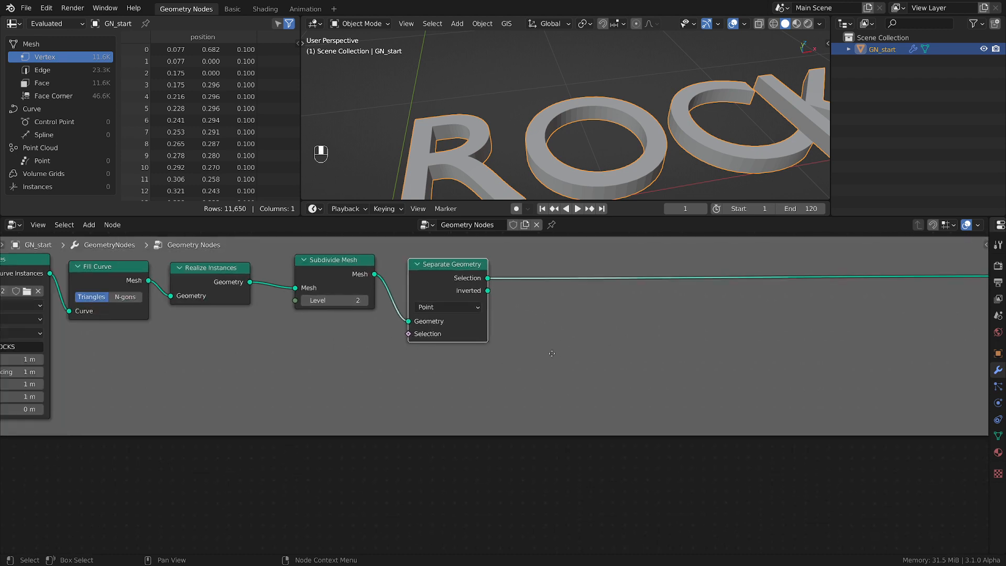
middle_drag(543, 350, 575, 354)
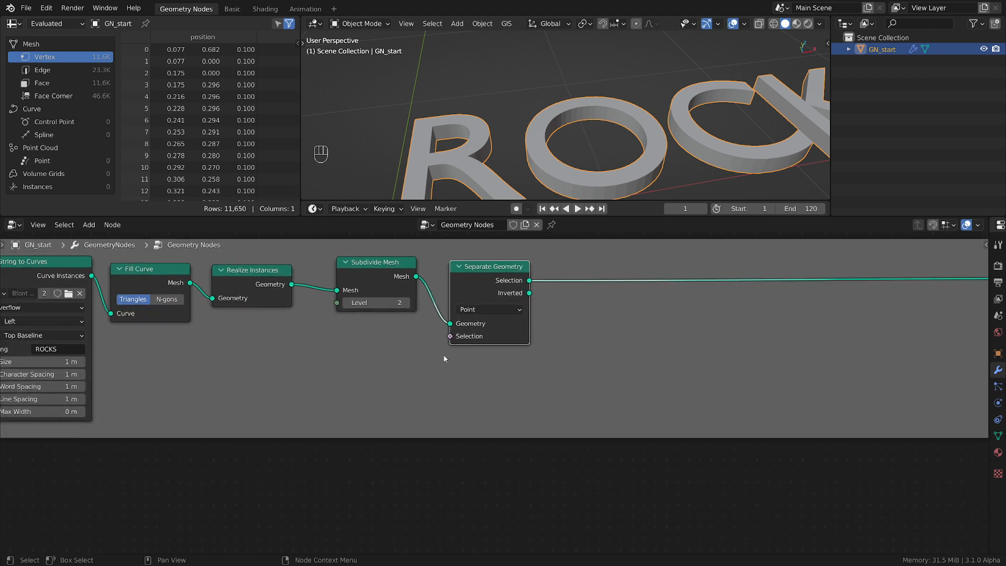
middle_drag(444, 359, 504, 362)
scroll(580, 134, down, 3)
middle_drag(581, 134, 548, 126)
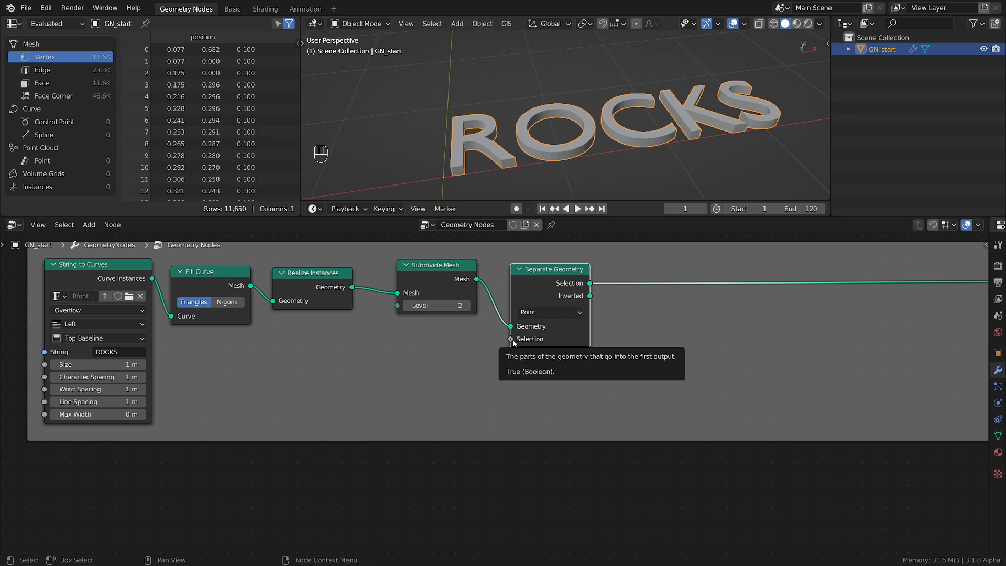
Add a Compare node below Subdivide Mesh and connect its Result to the Selection input of Separate Geometry
middle_drag(452, 360, 540, 344)
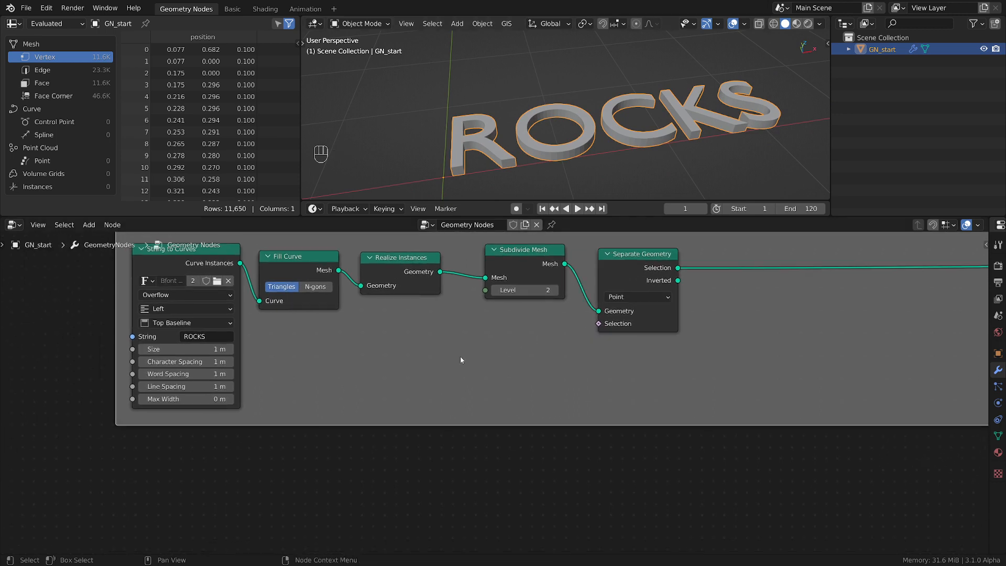
key(shift+a)
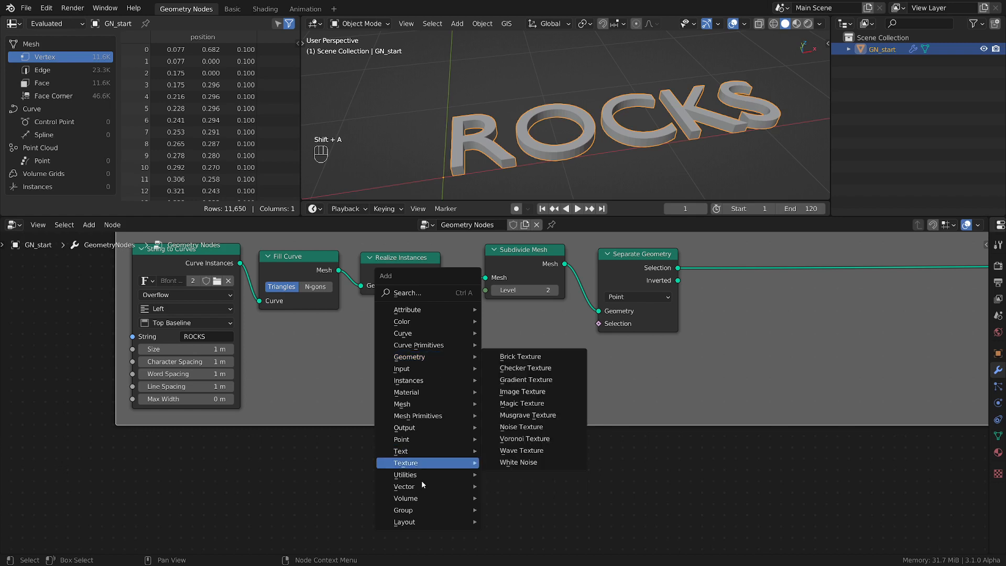
mouse_move(414, 477)
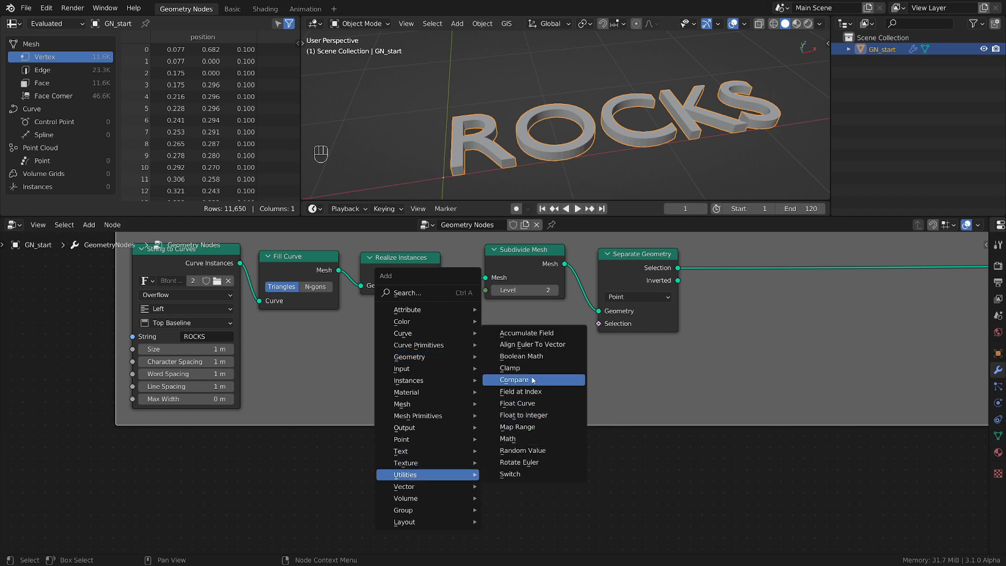
click(515, 379)
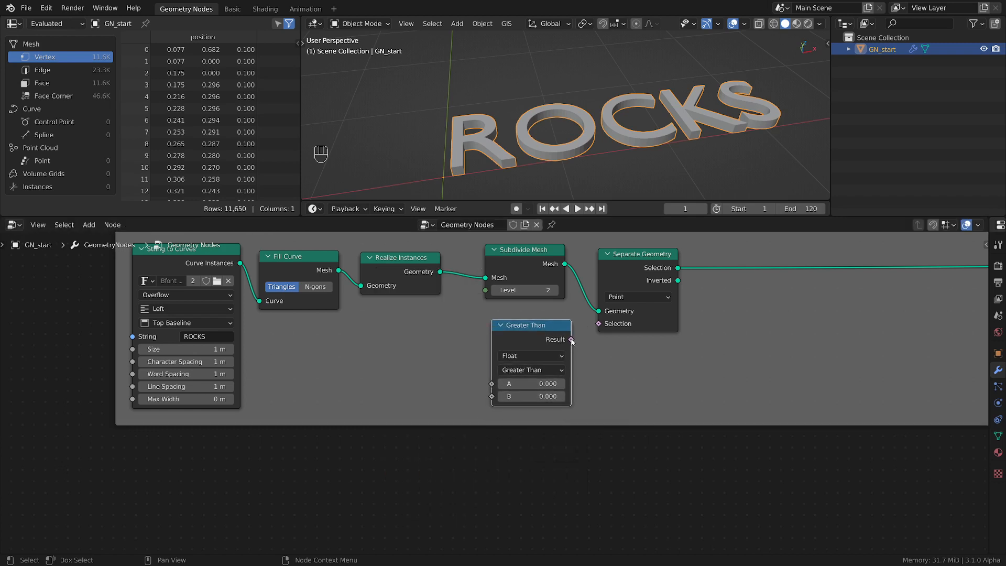
drag(571, 340, 599, 324)
middle_drag(635, 432, 711, 412)
scroll(497, 383, up, 1)
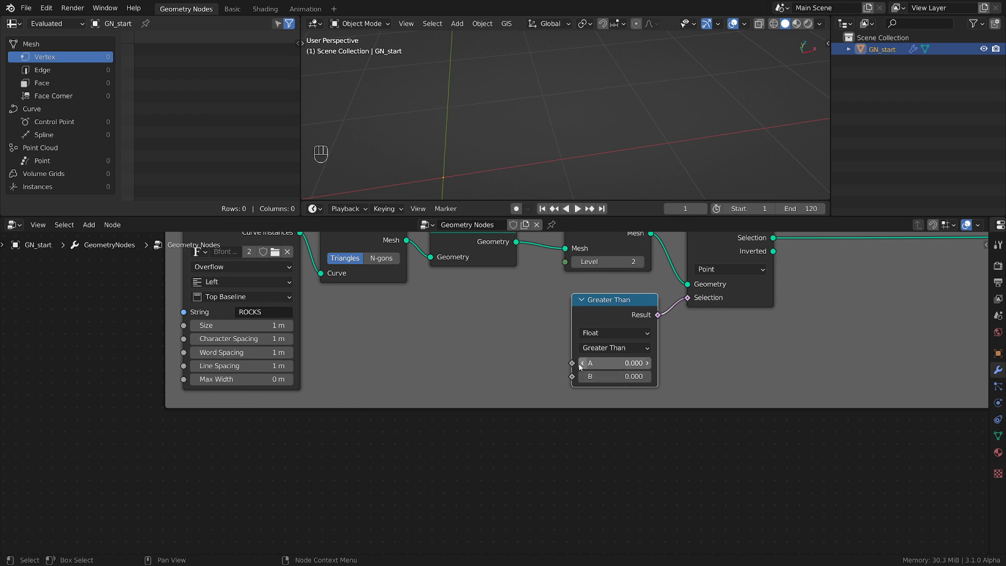
Add a Voronoi Texture node beside the Greater Than node and connect its Distance output to input A
key(shift+a)
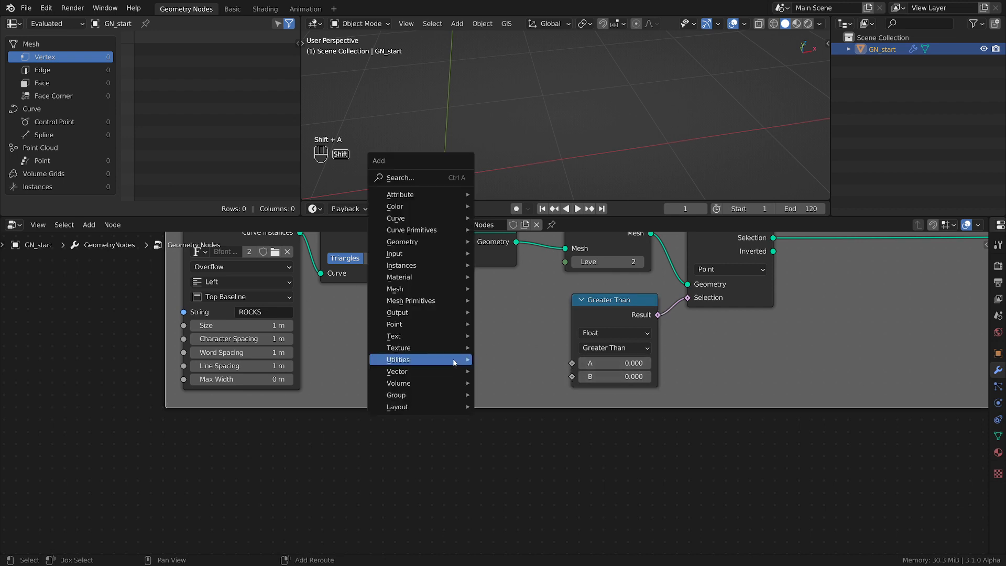
mouse_move(415, 303)
mouse_move(409, 349)
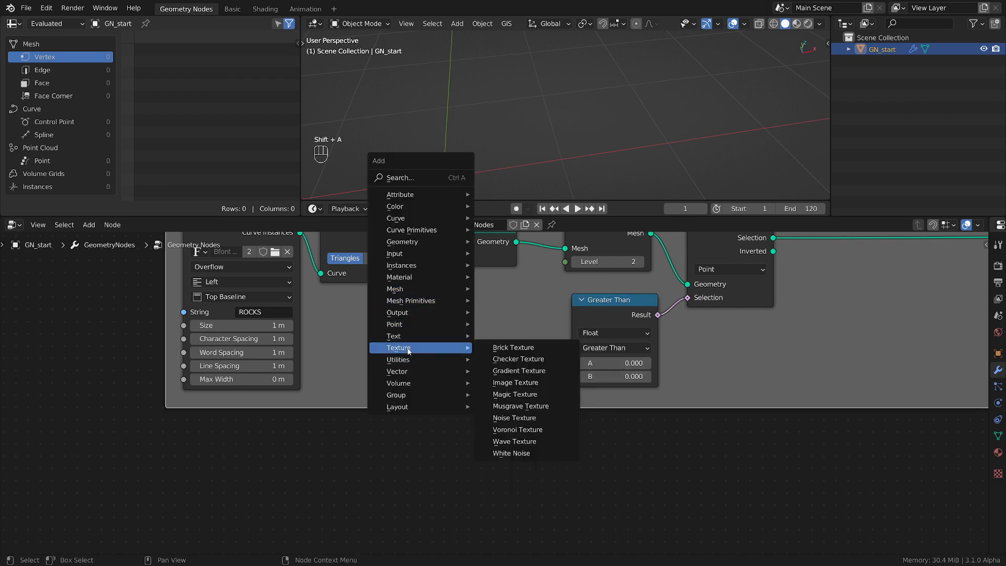
click(518, 429)
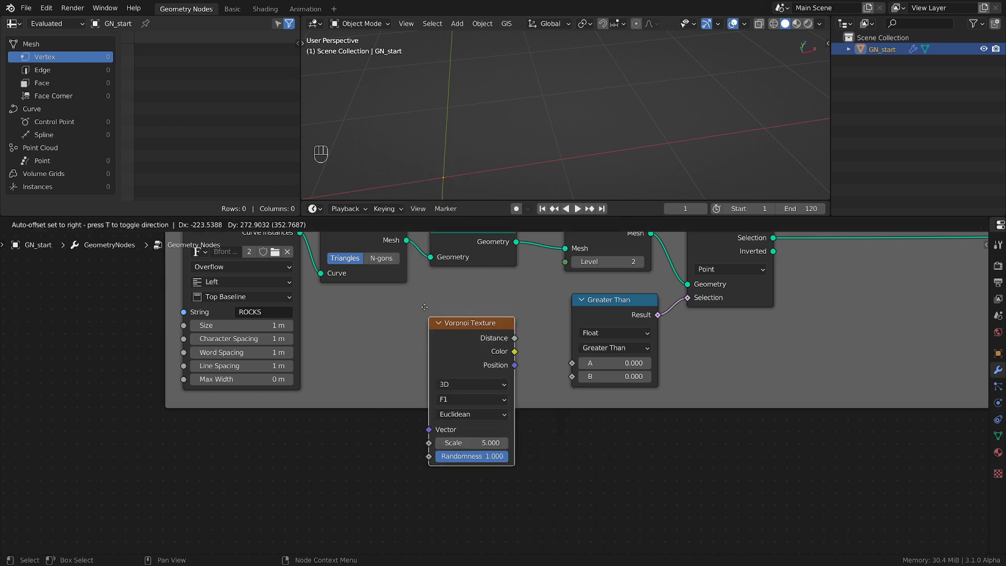
click(458, 313)
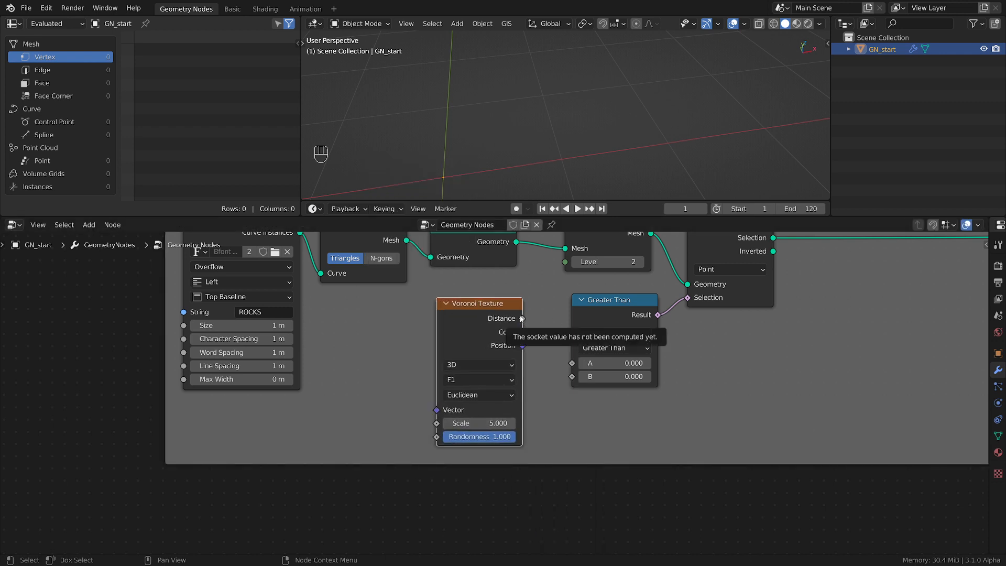
drag(523, 319, 572, 364)
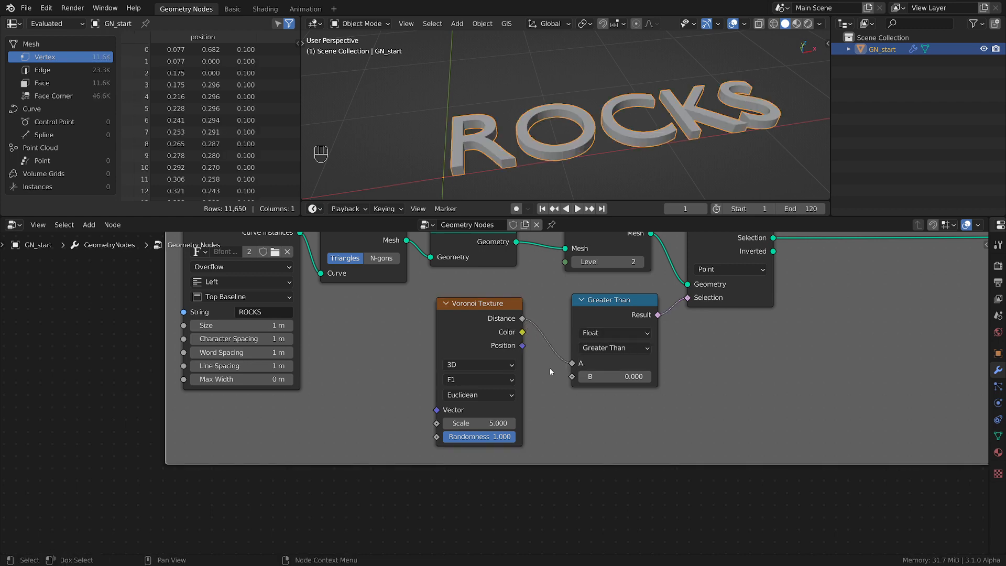
Set the Voronoi Texture to 2D with the Distance to Edge feature output
scroll(488, 399, up, 1)
click(470, 357)
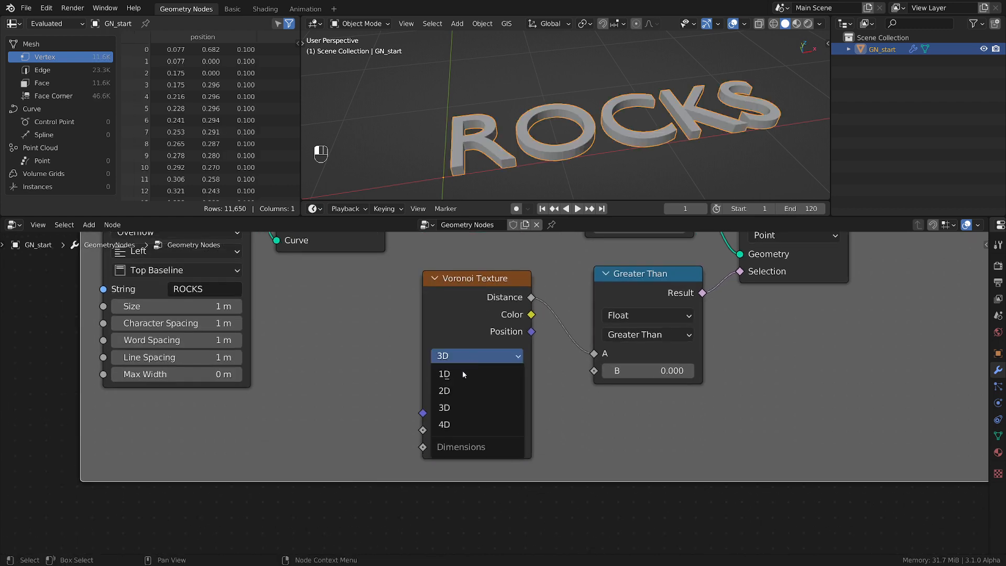
click(454, 392)
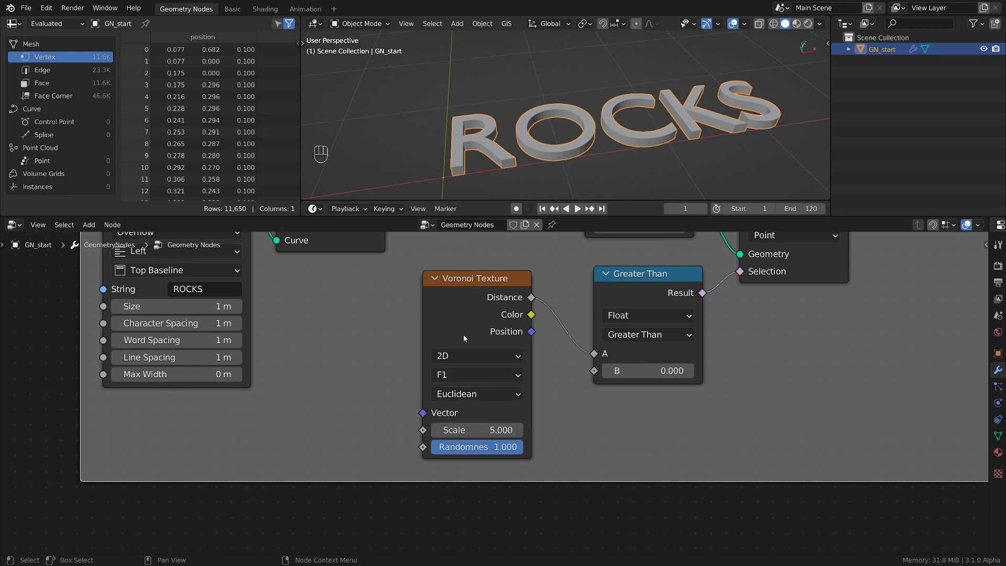
click(475, 378)
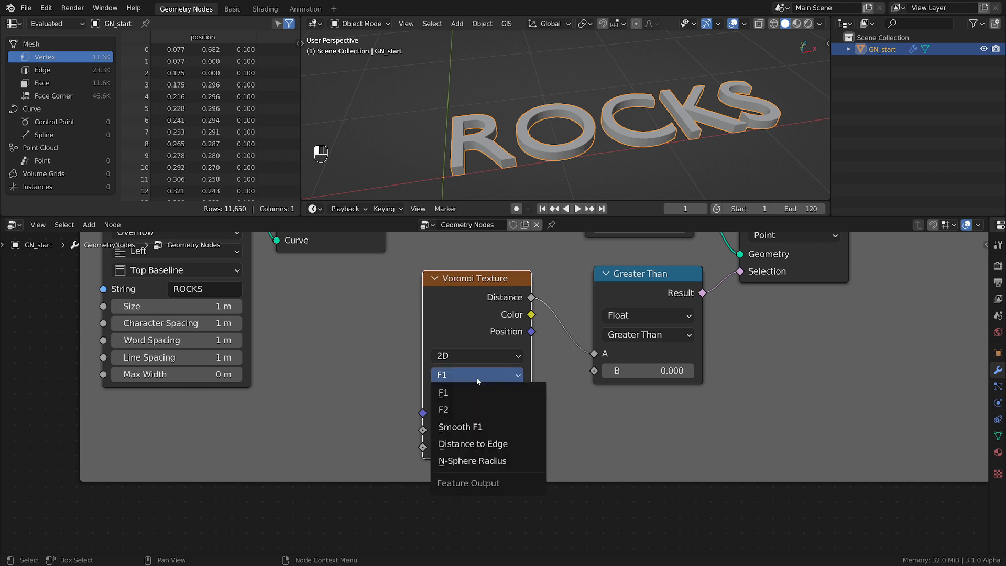
click(492, 445)
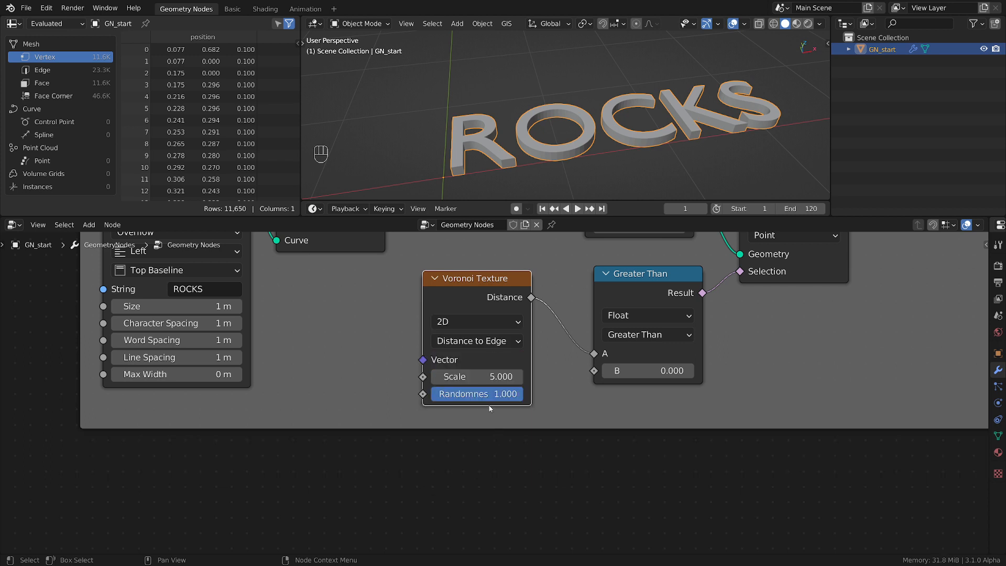
Set the Greater Than node's B threshold to 0.2
shift+drag(649, 373, 773, 373)
click(649, 373)
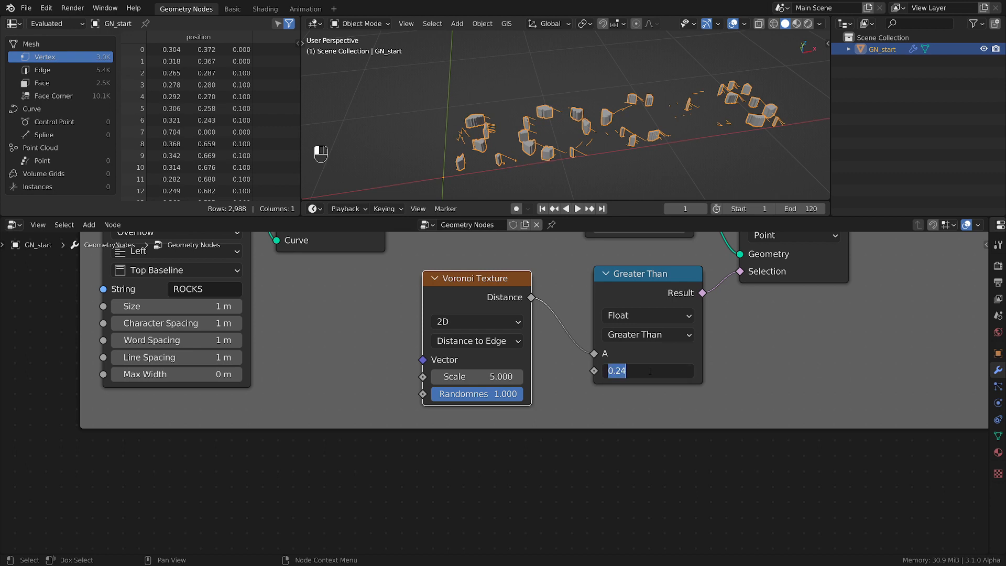
text(0.2)
key(Return)
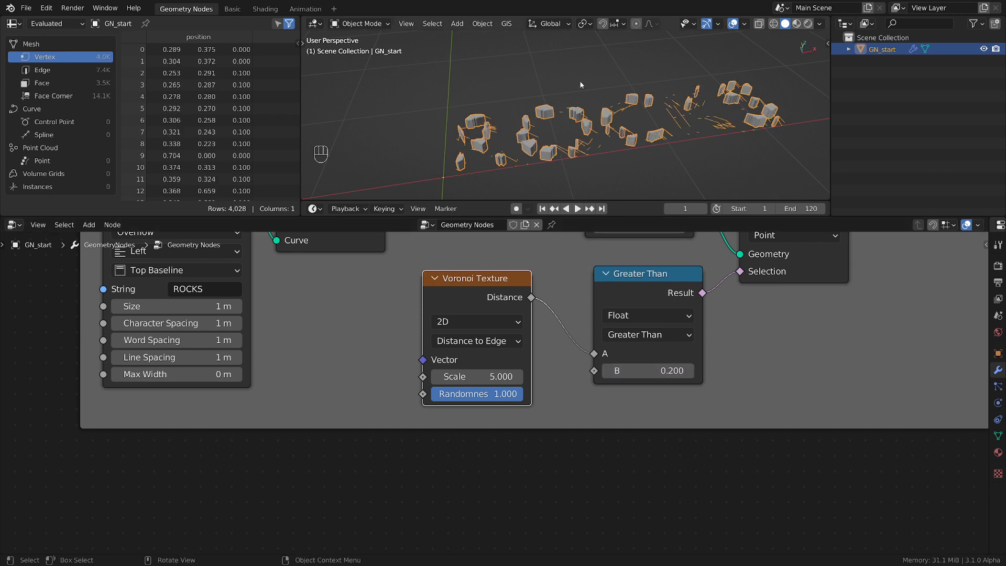
Change the Separate Geometry node's domain to Face
middle_drag(582, 85, 593, 102)
scroll(541, 131, up, 3)
scroll(430, 99, up, 3)
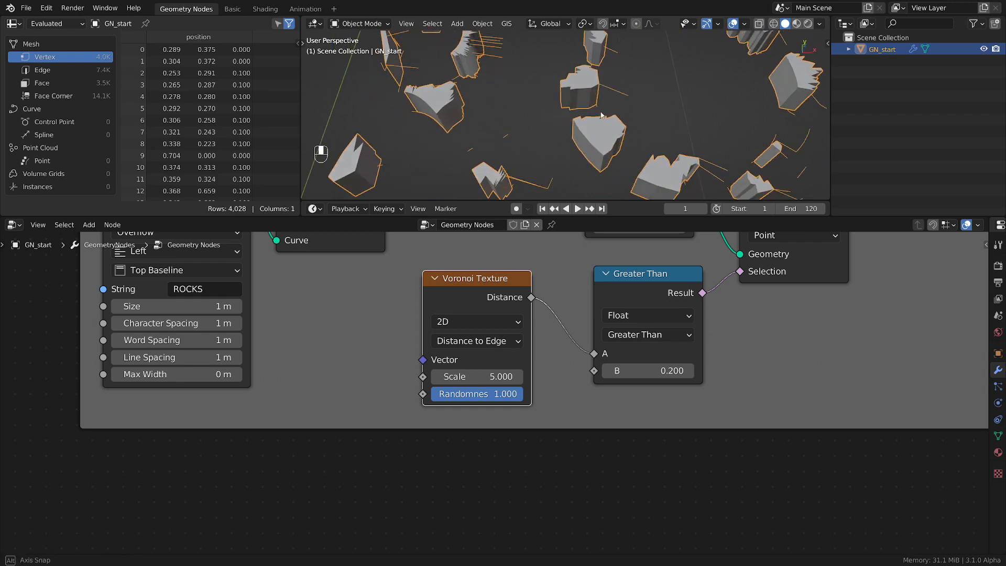
scroll(592, 113, down, 3)
scroll(783, 321, down, 1)
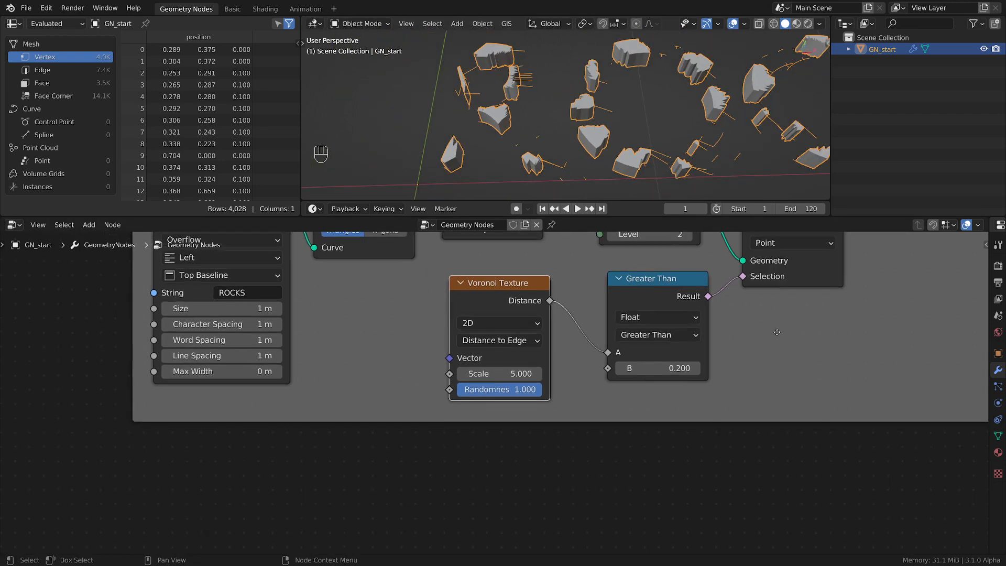
middle_drag(783, 321, 709, 401)
click(726, 321)
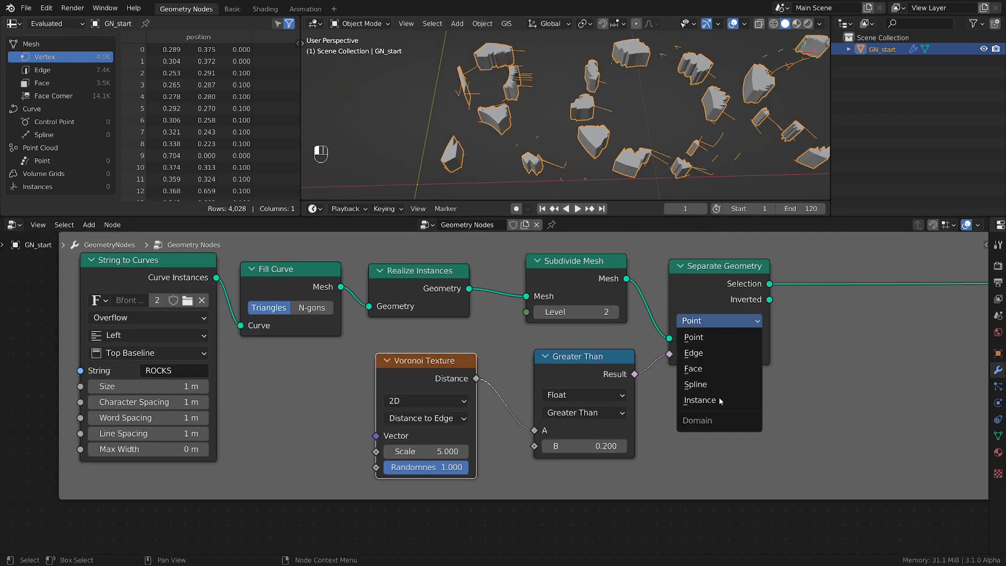
click(712, 370)
Set the Voronoi Texture's Scale to 8.6
scroll(573, 117, down, 2)
middle_drag(575, 121, 604, 120)
scroll(603, 120, up, 4)
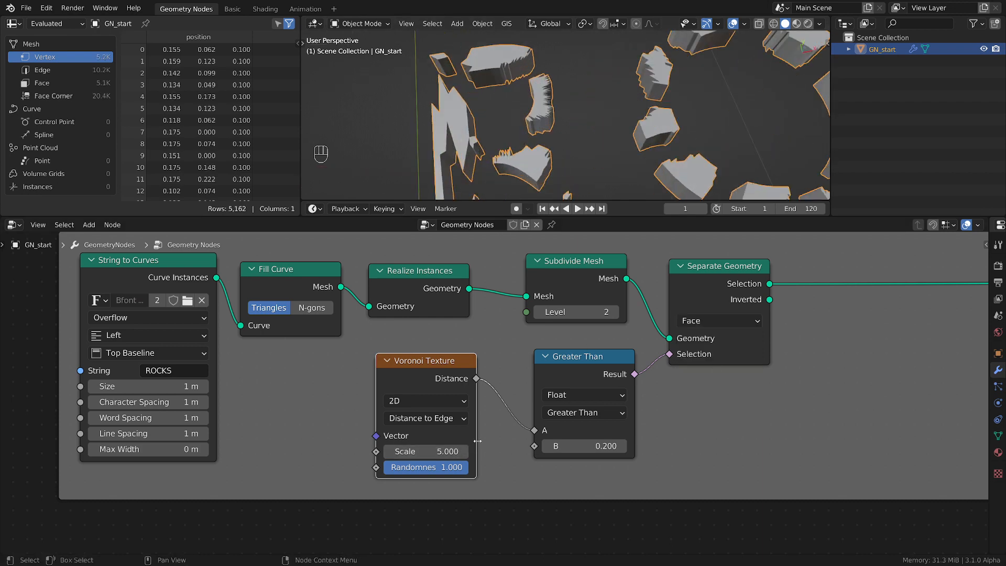
middle_drag(407, 451, 432, 415)
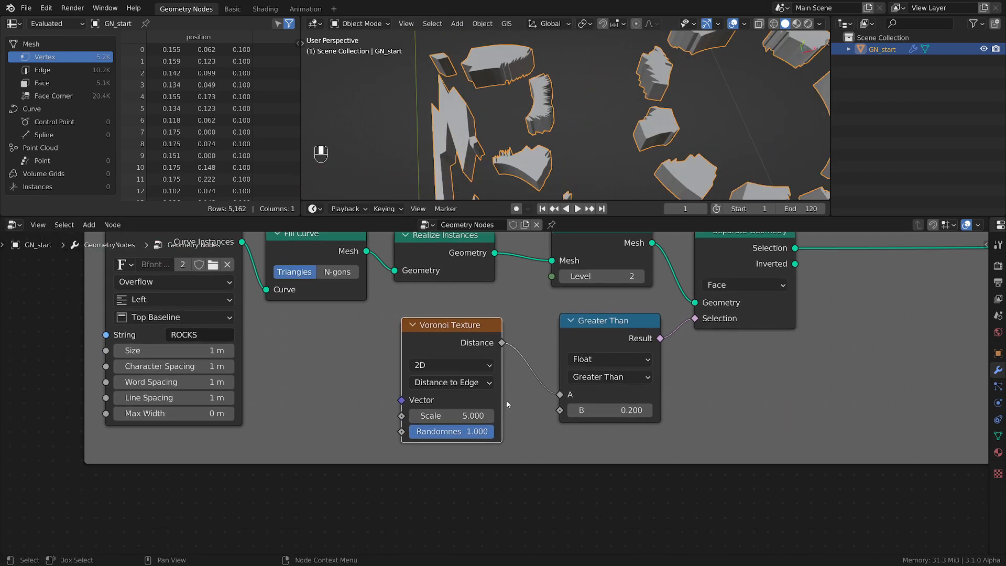
click(439, 417)
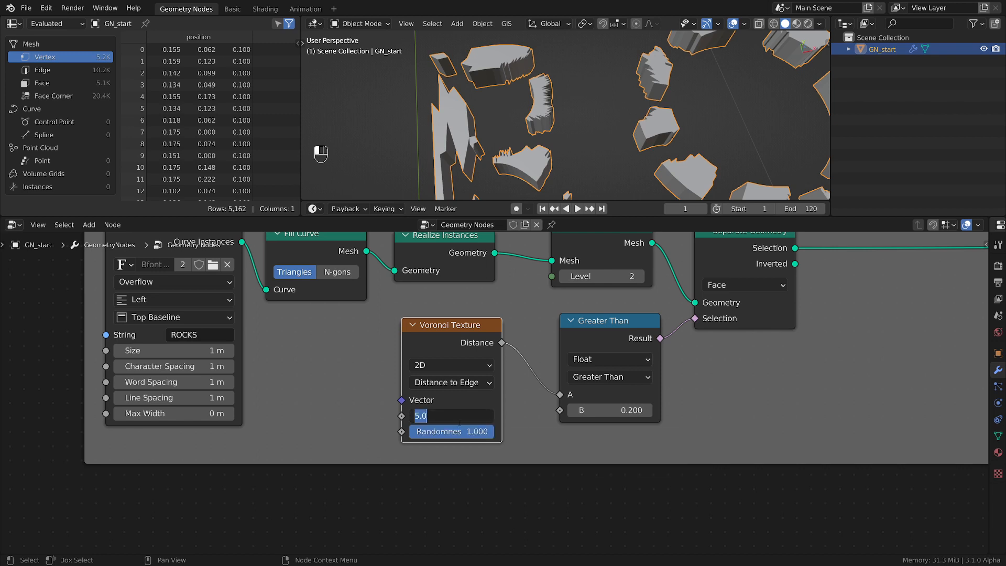
text(8.6)
key(Return)
Examine the separated fragments across the ROCKS letters in the 3D viewport, from the whole word to close up
scroll(603, 88, down, 5)
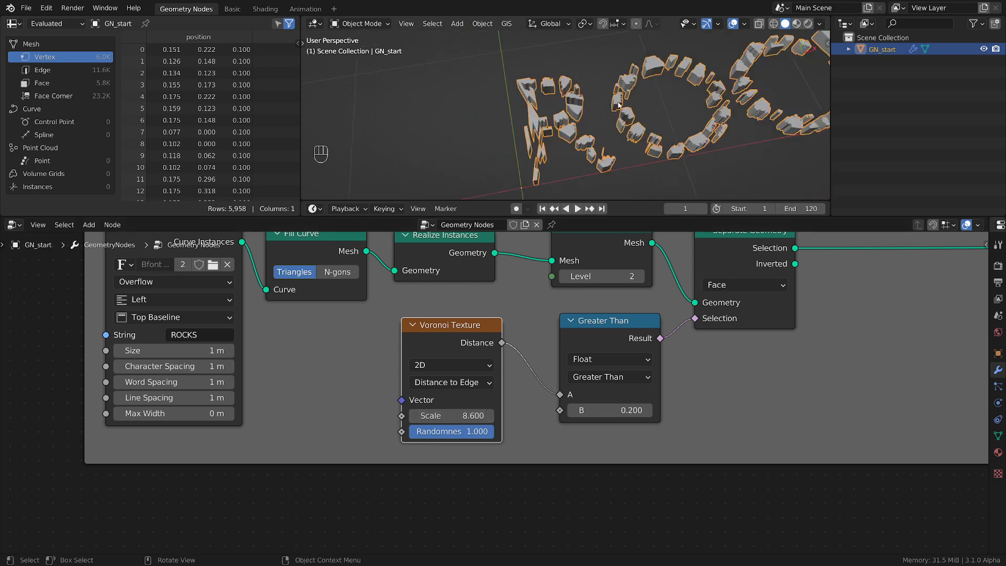
shift+middle_drag(665, 90, 581, 120)
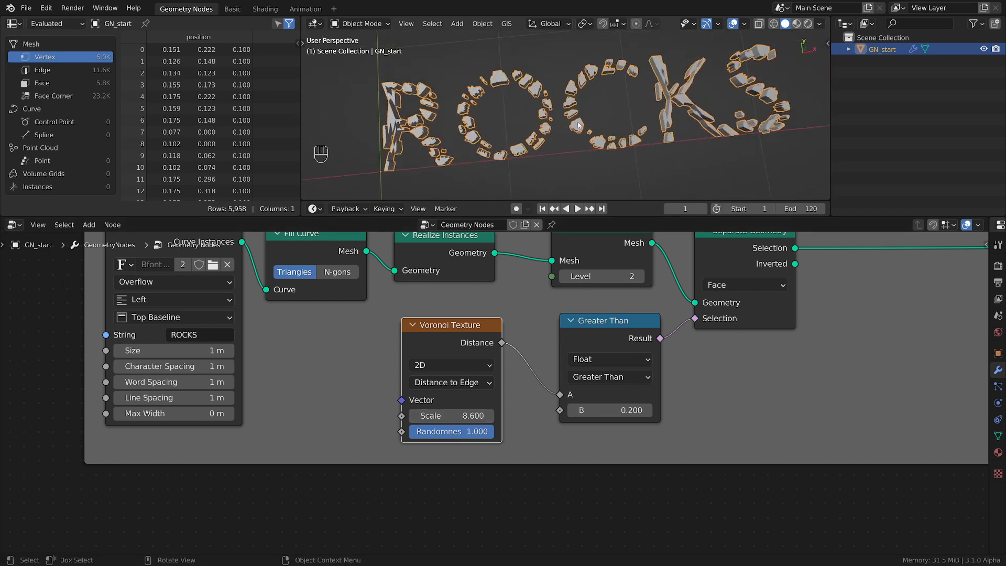
scroll(581, 120, up, 4)
scroll(581, 120, down, 3)
shift+middle_drag(715, 88, 618, 111)
scroll(619, 112, up, 4)
scroll(619, 115, down, 4)
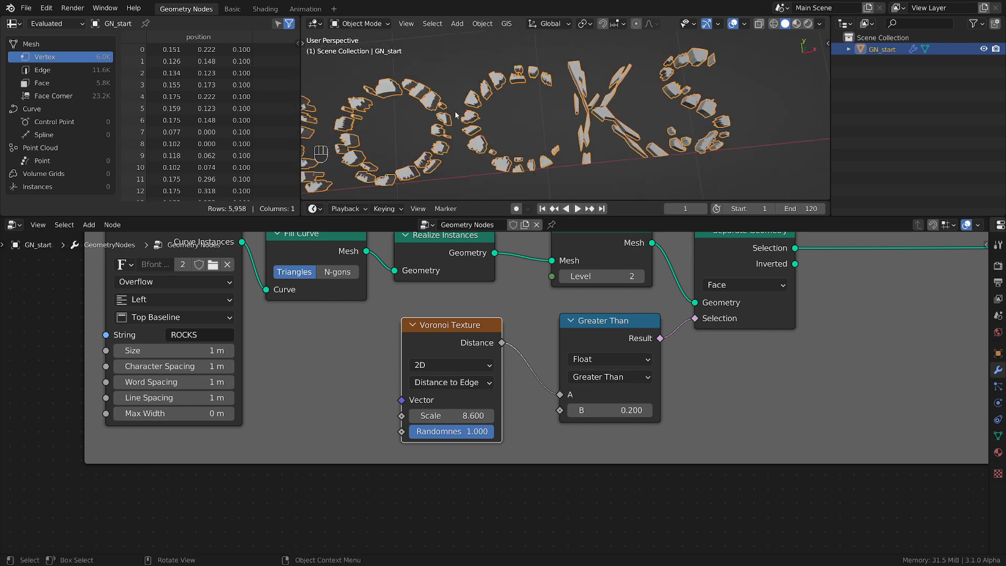
shift+middle_drag(455, 112, 624, 113)
scroll(512, 104, up, 4)
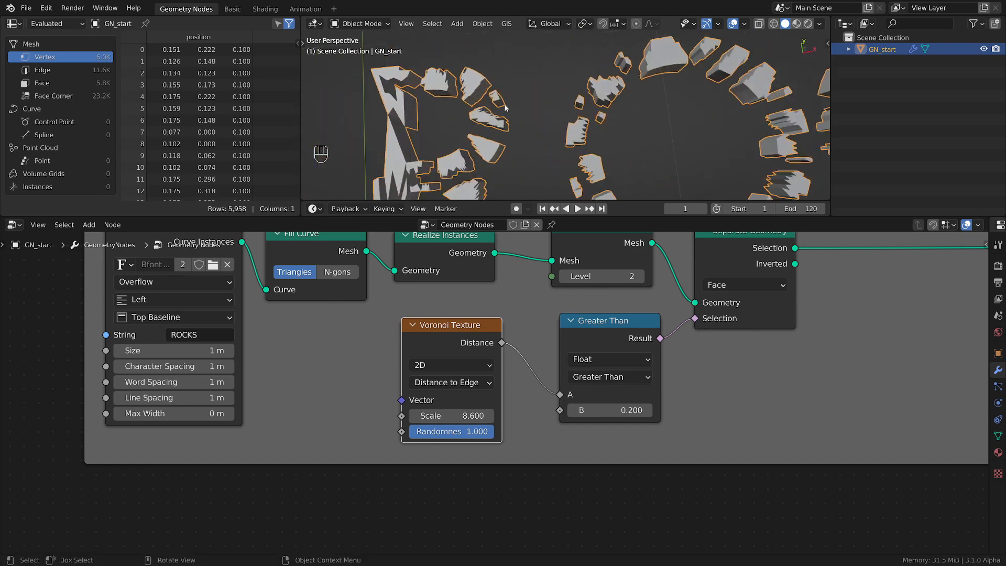
scroll(505, 107, up, 5)
scroll(543, 131, down, 8)
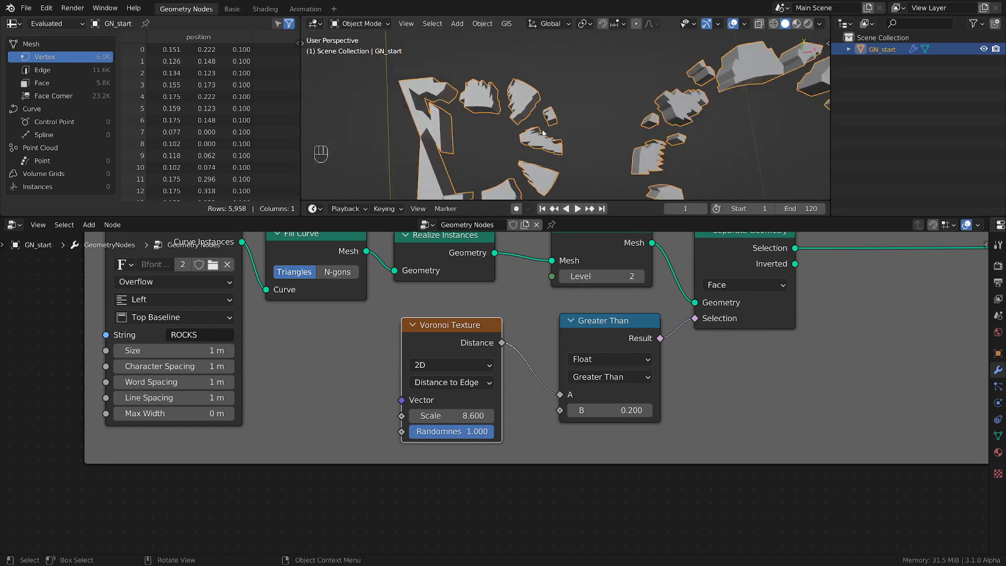
scroll(720, 353, down, 3)
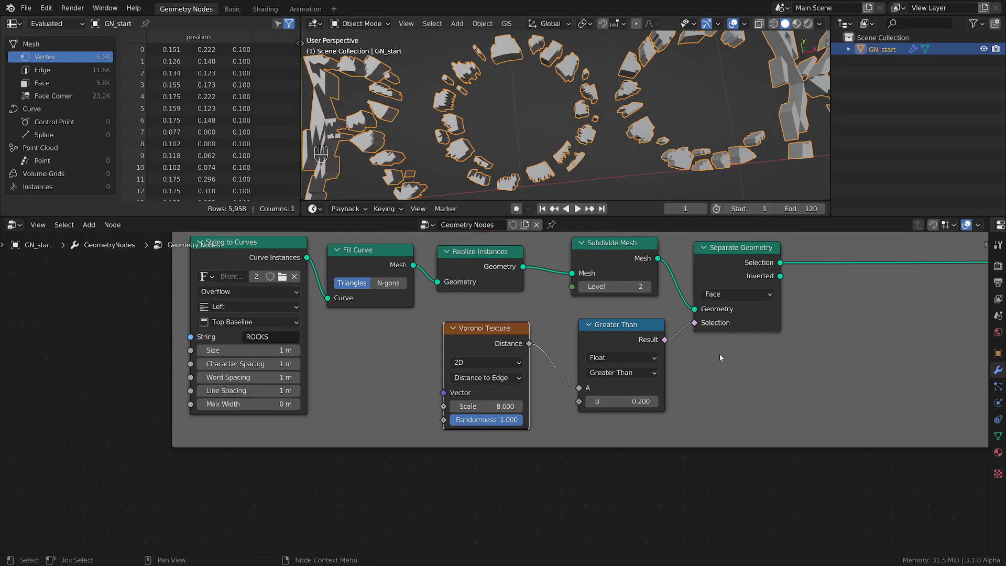
middle_drag(752, 303, 520, 340)
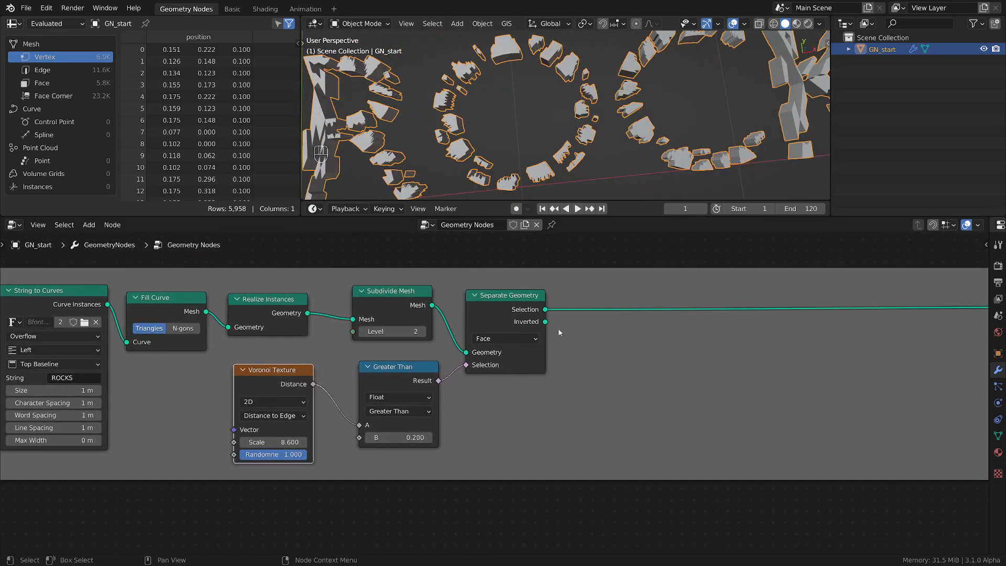
click(523, 308)
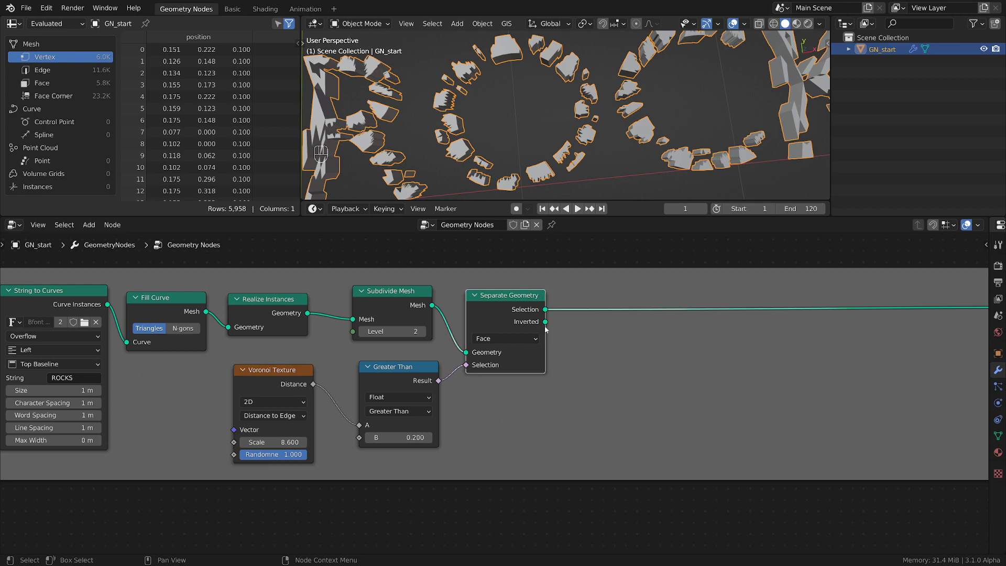
drag(546, 322, 697, 507)
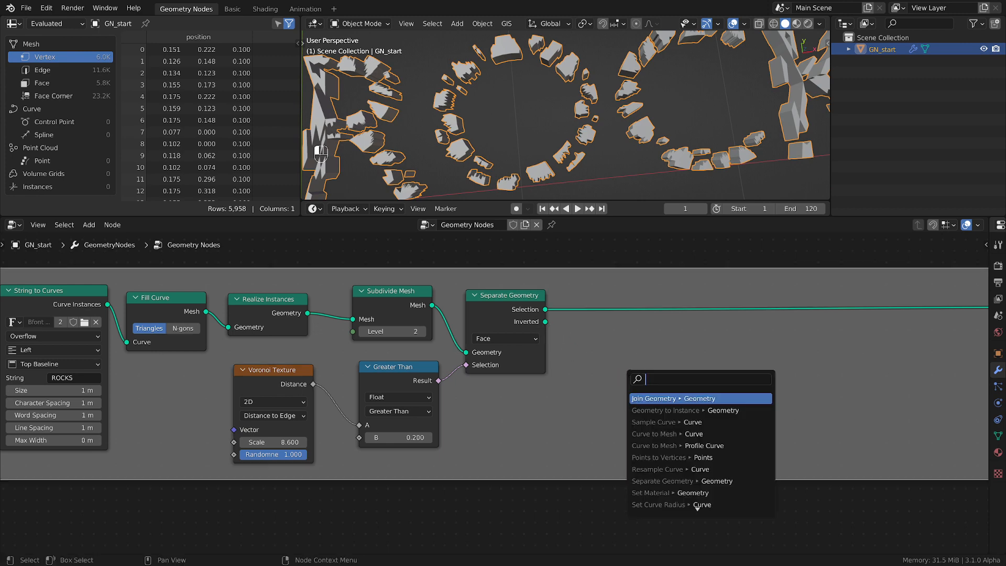
Insert a Join Geometry node into the link between Separate Geometry's Selection output and Group Output, with room on both sides
scroll(878, 360, down, 2)
middle_drag(908, 360, 612, 373)
key(shift+a)
mouse_move(583, 273)
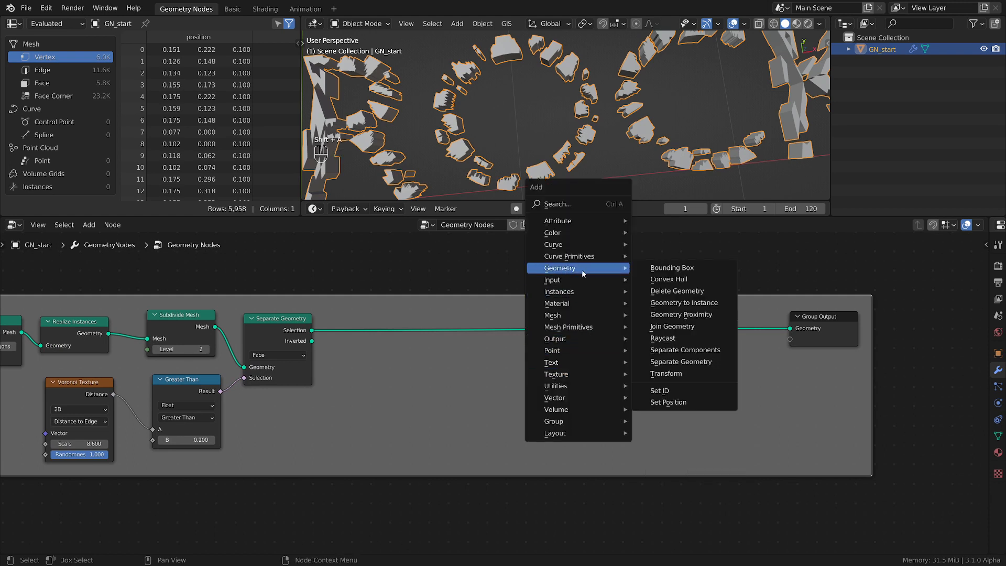
click(688, 328)
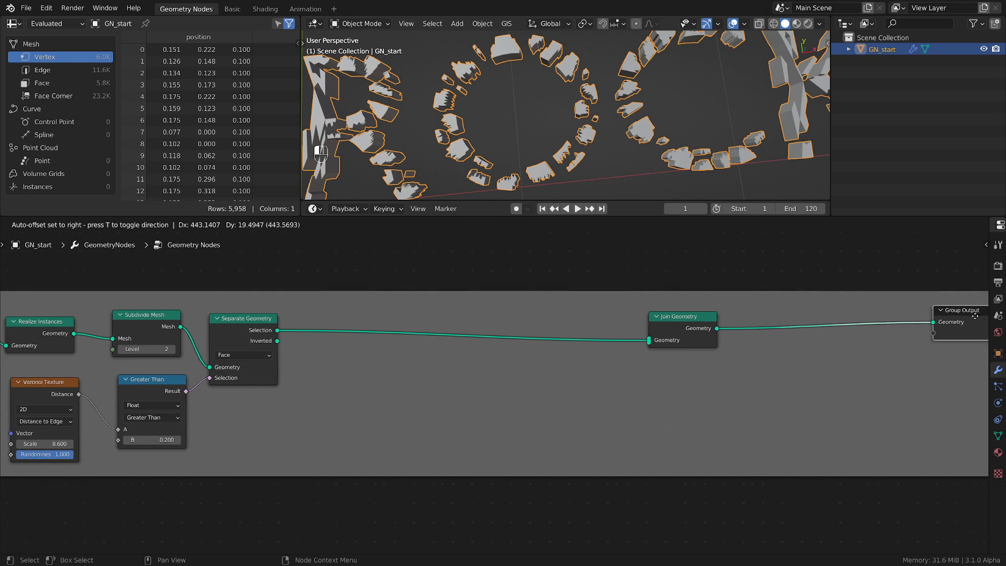
click(653, 319)
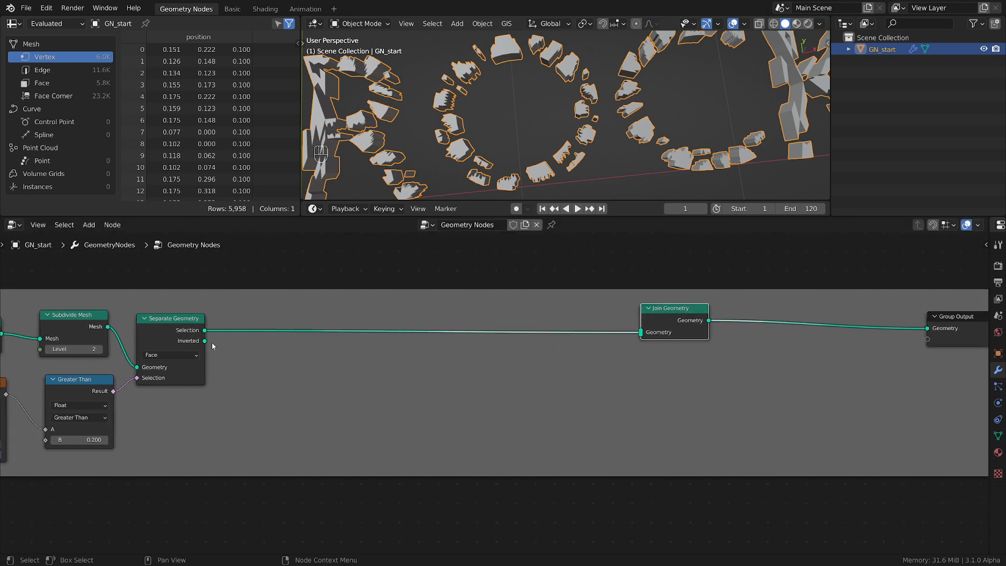
Connect Separate Geometry's Inverted output to Join Geometry and mute that new link
drag(211, 345, 642, 341)
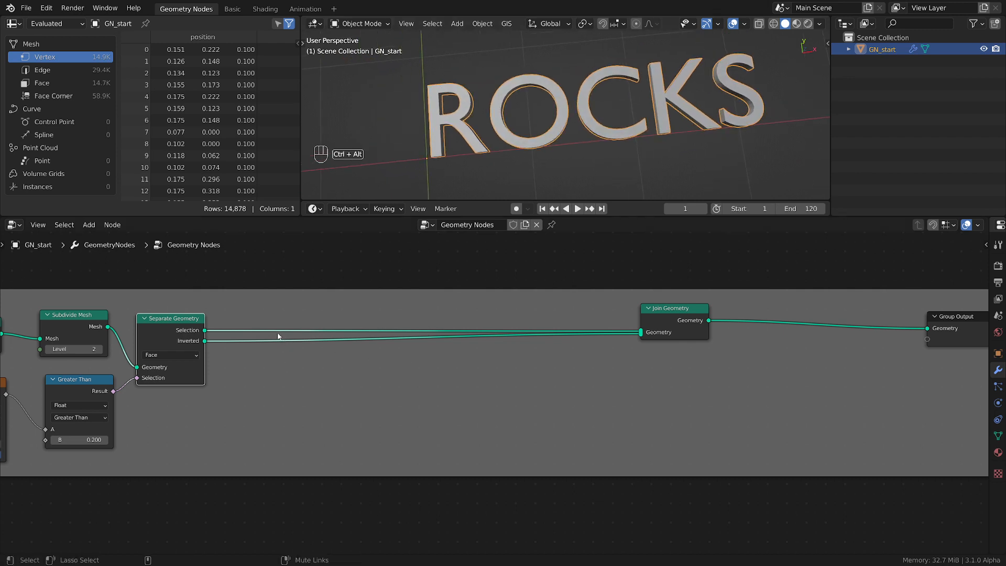
ctrl+alt+right_drag(285, 347, 280, 334)
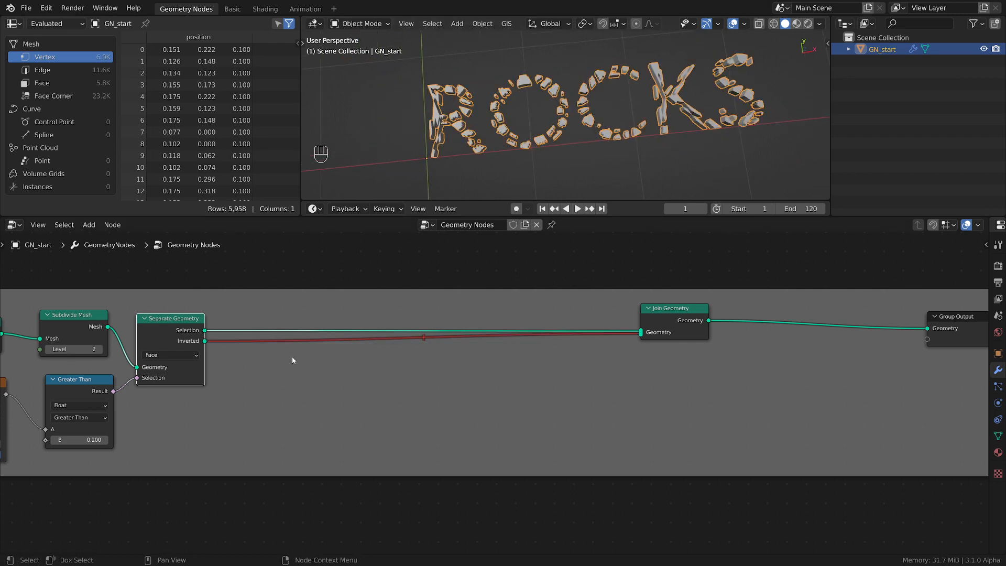
scroll(292, 358, down, 1)
scroll(401, 393, up, 1)
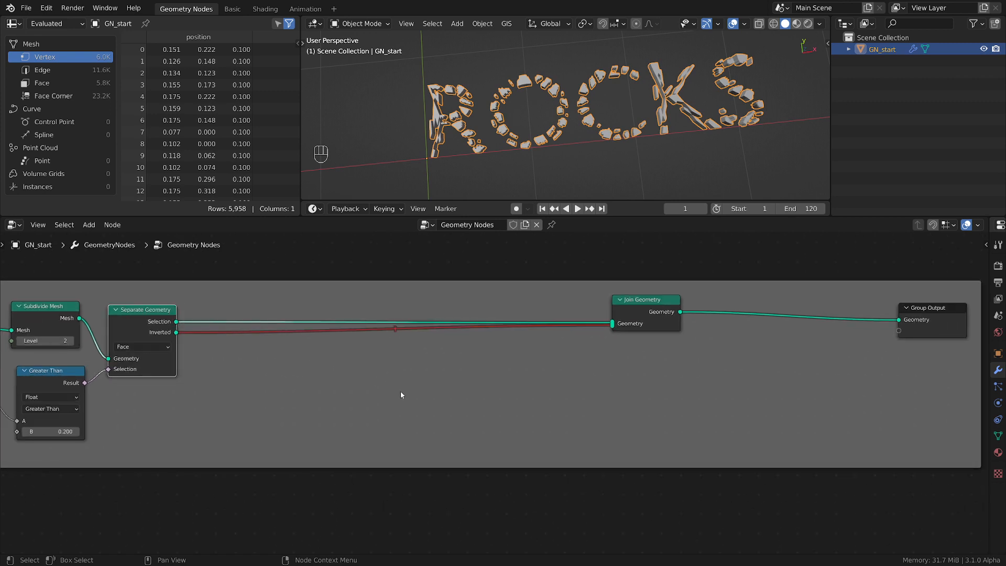
Save the file and duplicate the Subdivide Mesh and Separate Geometry nodes together, placing the copies below the links to Join Geometry
key(ctrl+s)
middle_drag(175, 328, 323, 332)
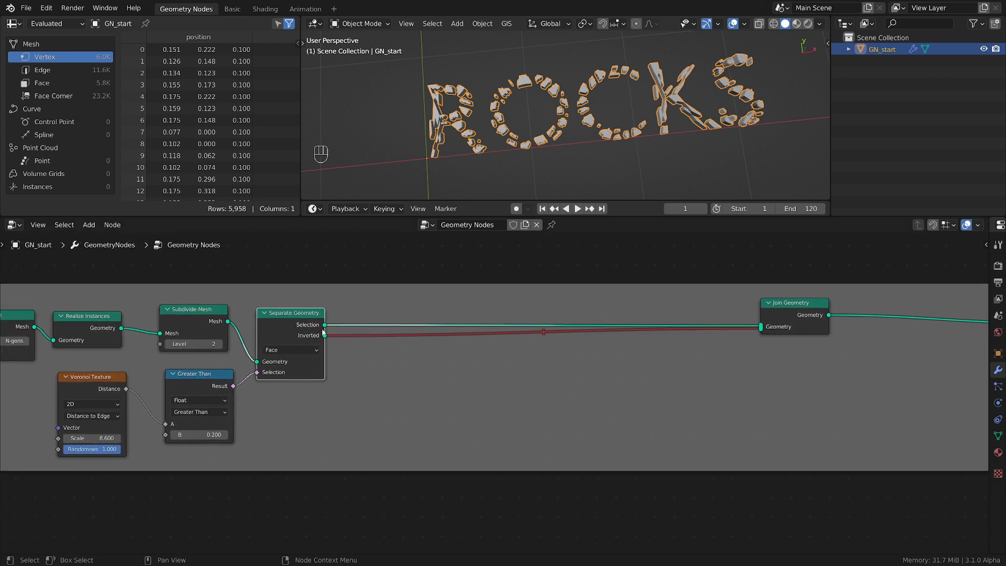
click(202, 317)
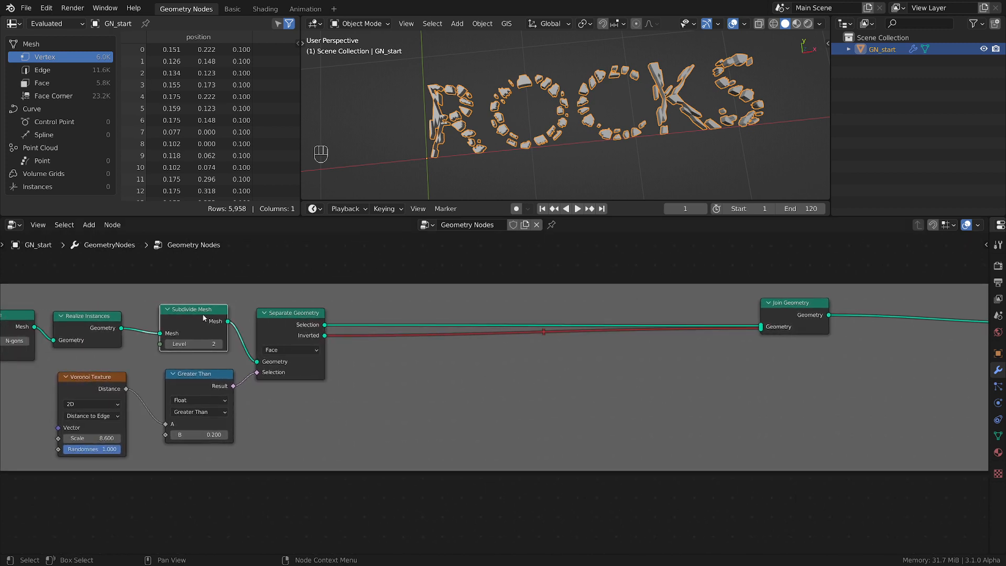
shift+click(289, 325)
key(shift+d)
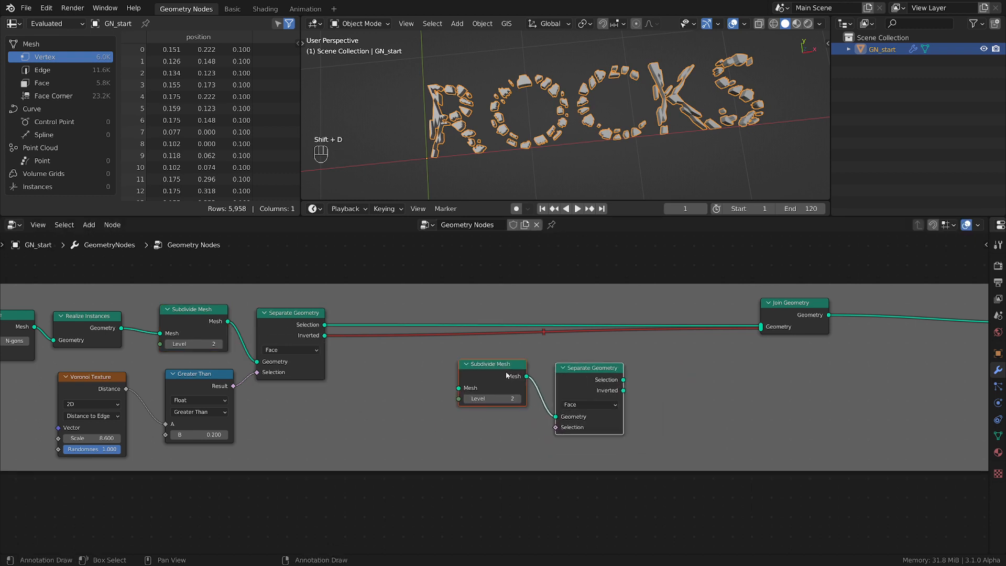
Replace the direct Selection link into Join Geometry with a route through the duplicated Subdivide Mesh and Separate Geometry nodes
drag(325, 325, 459, 388)
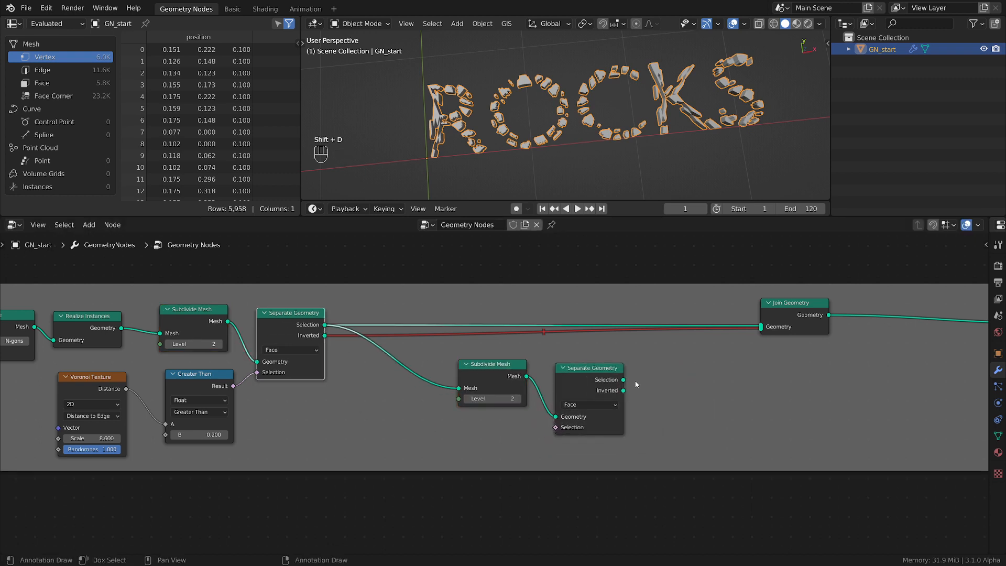
ctrl+right_drag(468, 303, 527, 339)
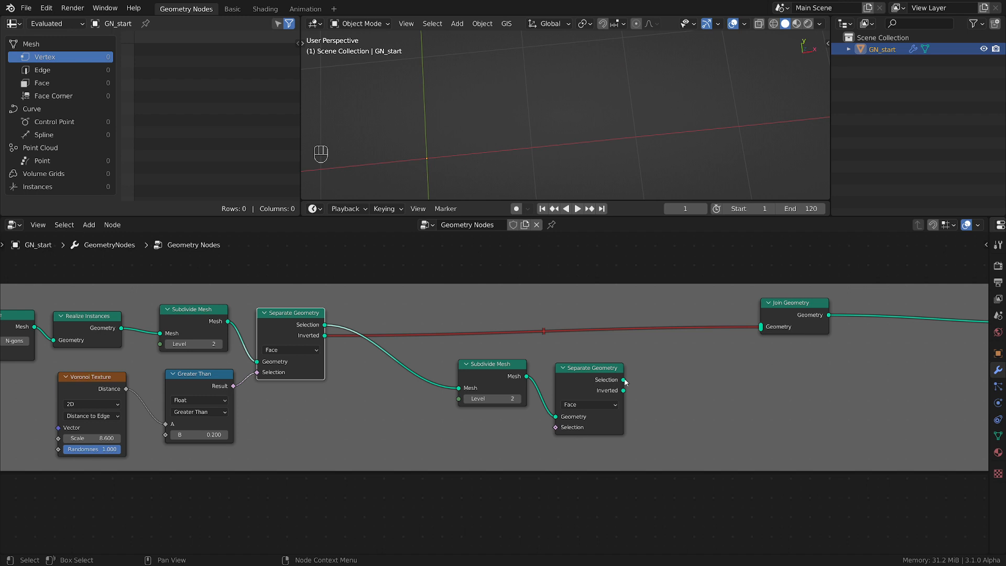
drag(623, 380, 762, 327)
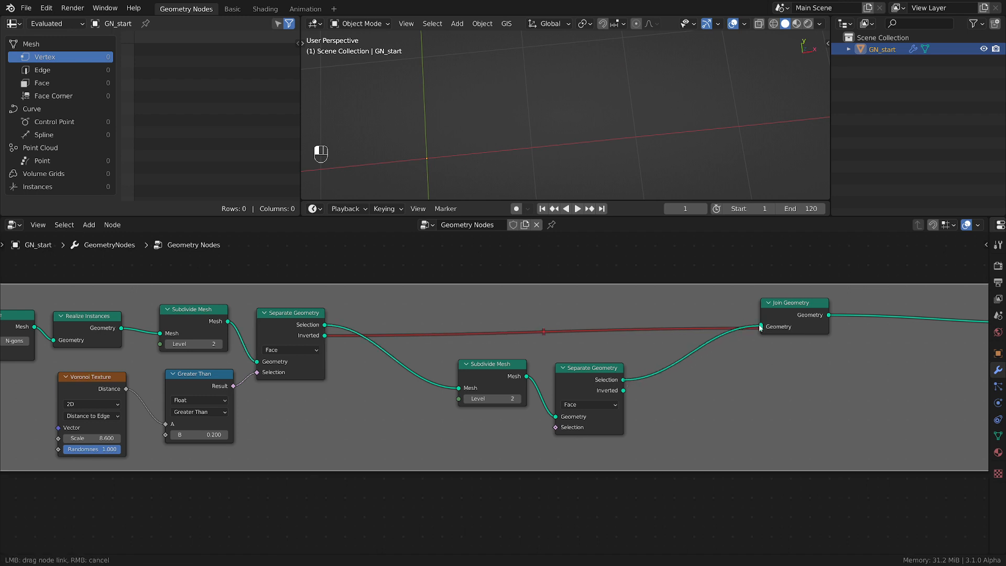
Move the duplicated Subdivide Mesh and Separate Geometry nodes together to above the muted link
shift+click(582, 378)
key(g)
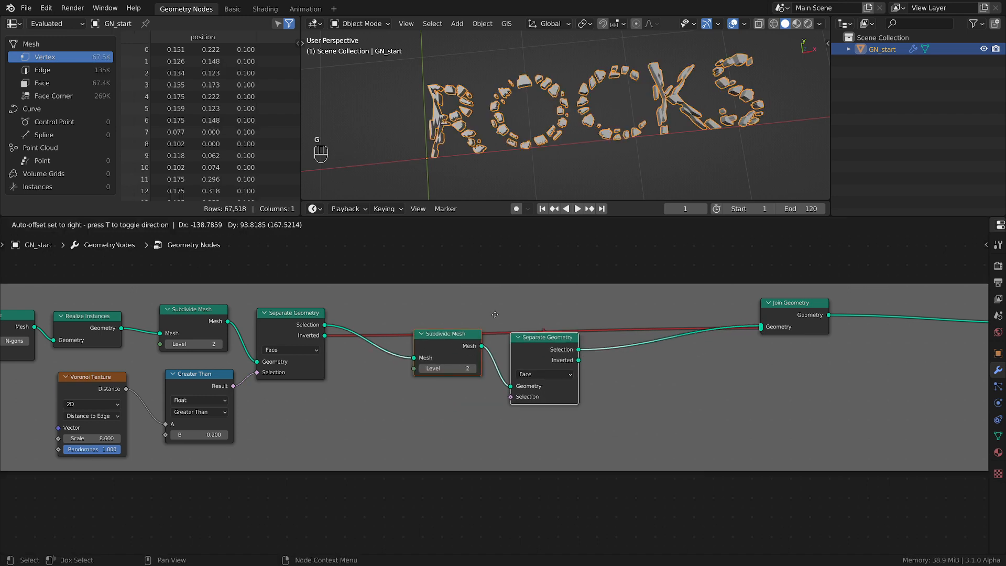
click(532, 281)
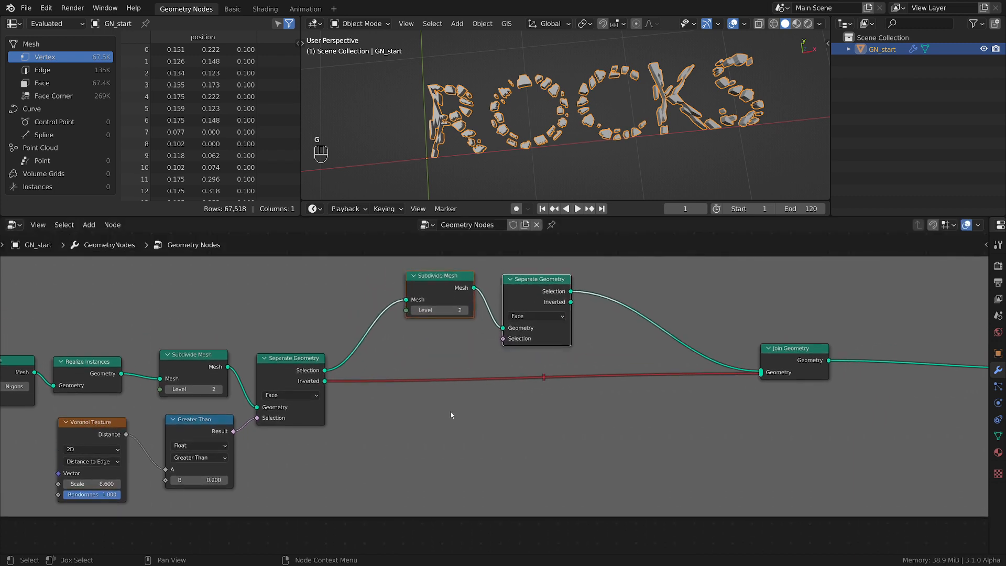
Duplicate the Voronoi Texture and Greater Than pair below the second subdivision nodes and connect its Result to the second Separate Geometry's Selection input
scroll(463, 416, down, 2)
click(216, 397)
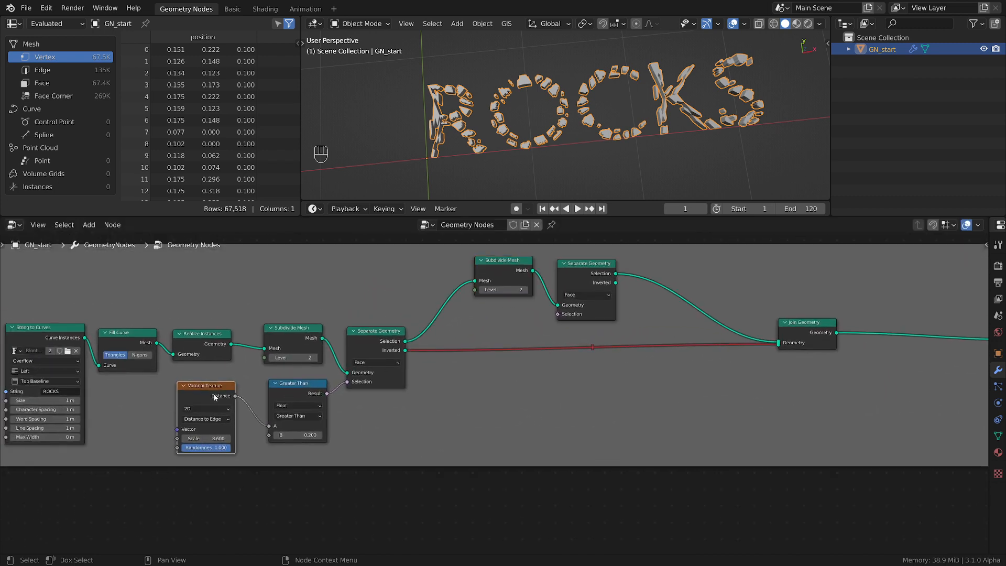
shift+click(286, 395)
key(shift+d)
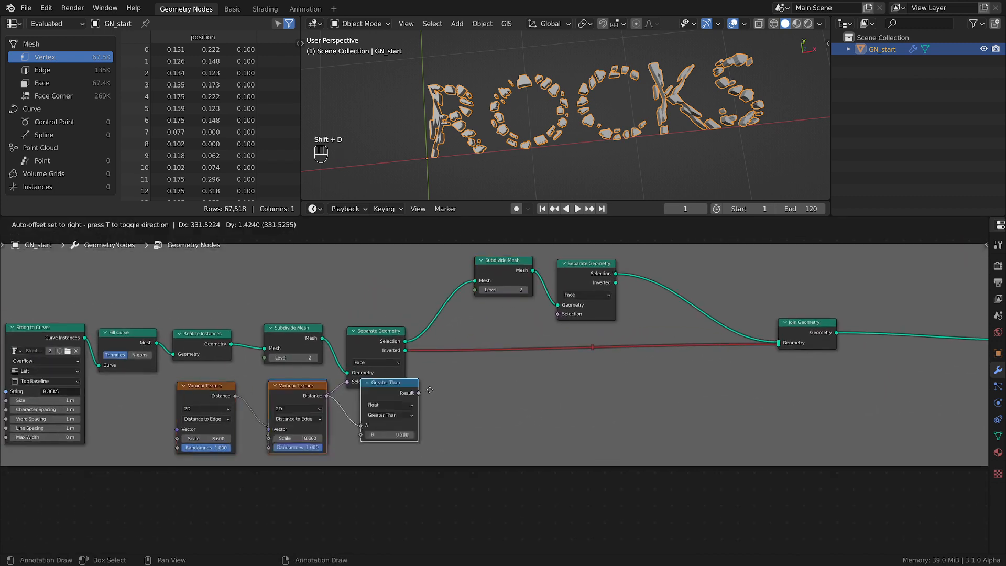
click(530, 368)
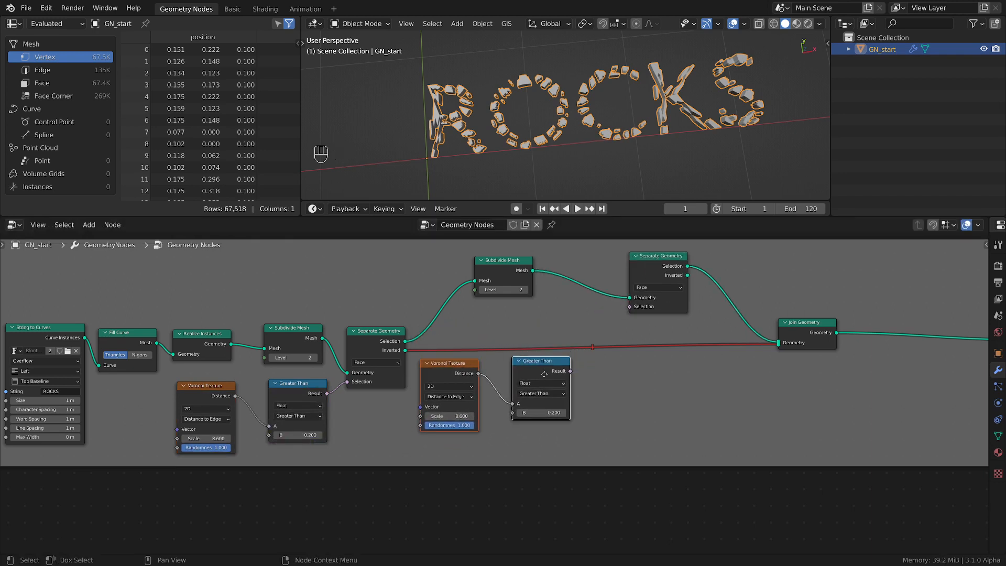
key(g)
click(559, 324)
drag(595, 322, 630, 306)
Set the second Voronoi Texture's Scale to 12, nudge the node toward its Greater Than node, and inspect the fragments
scroll(622, 318, up, 2)
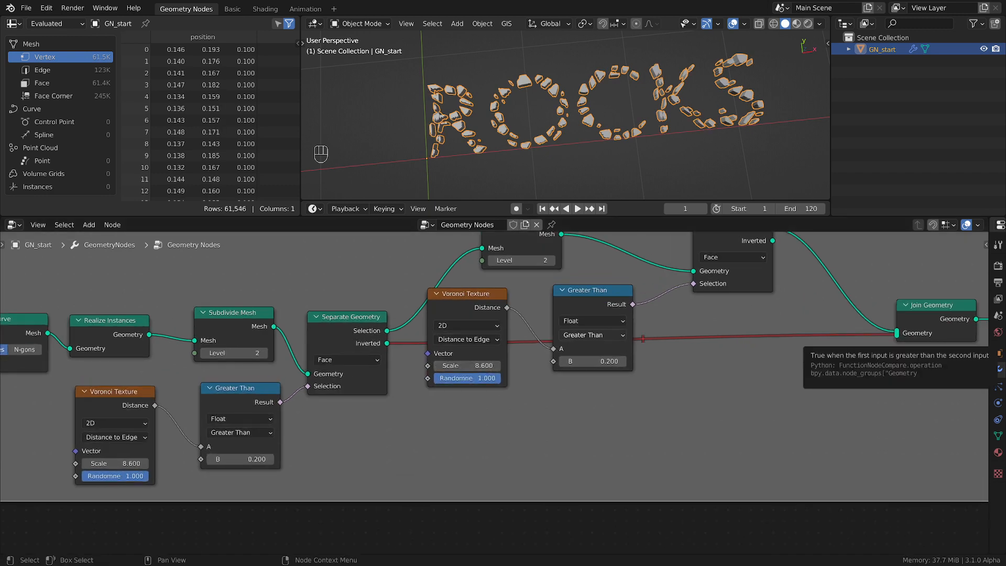
click(473, 366)
text(12)
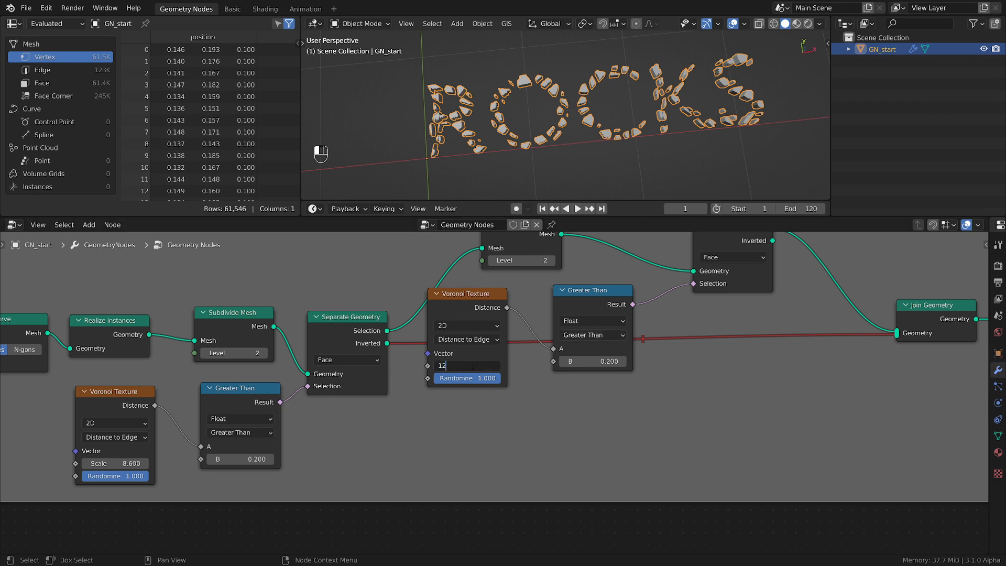
key(Return)
scroll(475, 94, up, 3)
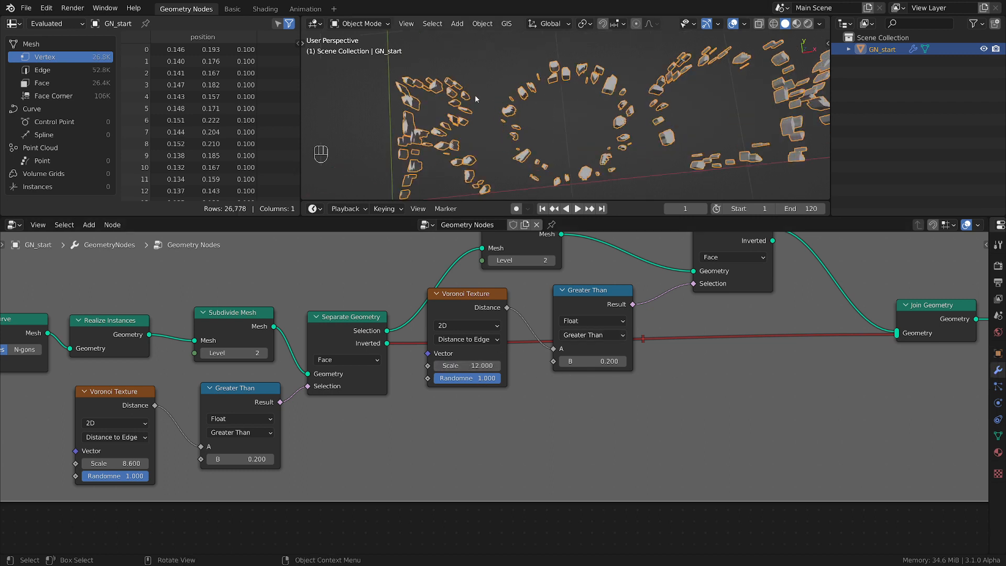
drag(477, 296, 487, 299)
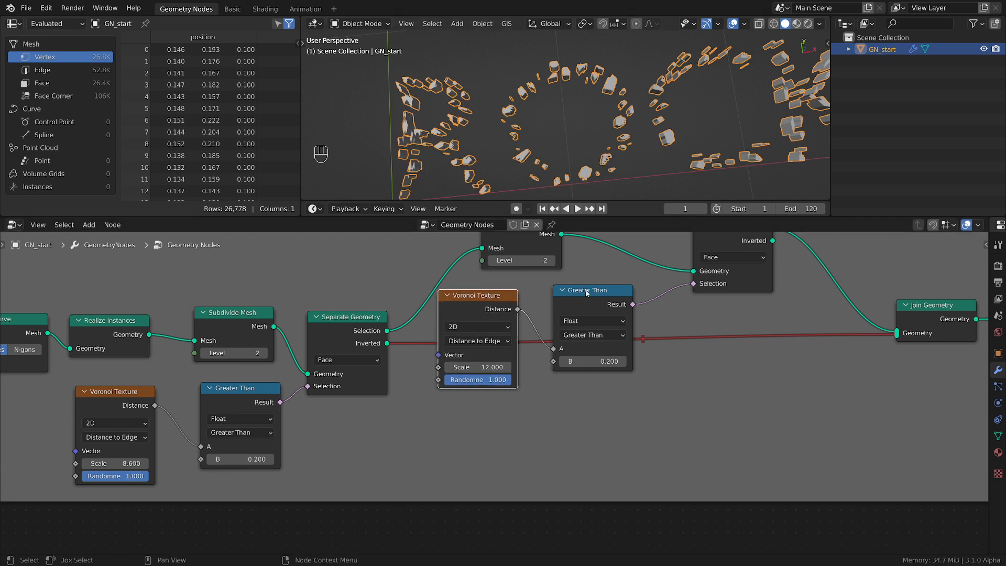
scroll(577, 124, down, 3)
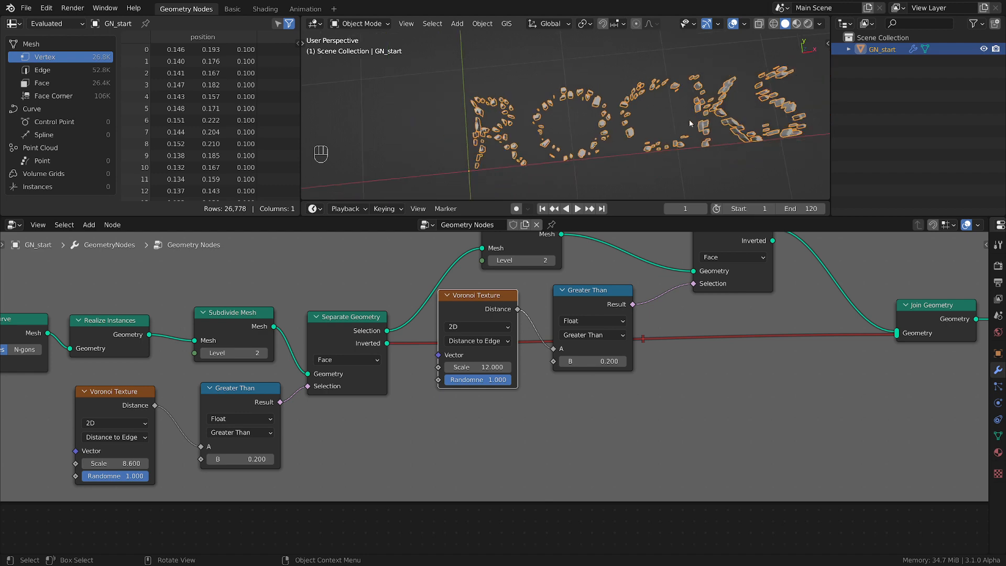
shift+middle_drag(690, 120, 571, 110)
scroll(609, 87, up, 4)
scroll(610, 86, up, 1)
Move Join Geometry and Group Output farther from the second Separate Geometry to make room between them, and save the file
middle_drag(688, 301, 374, 377)
drag(617, 388, 854, 396)
scroll(617, 417, down, 2)
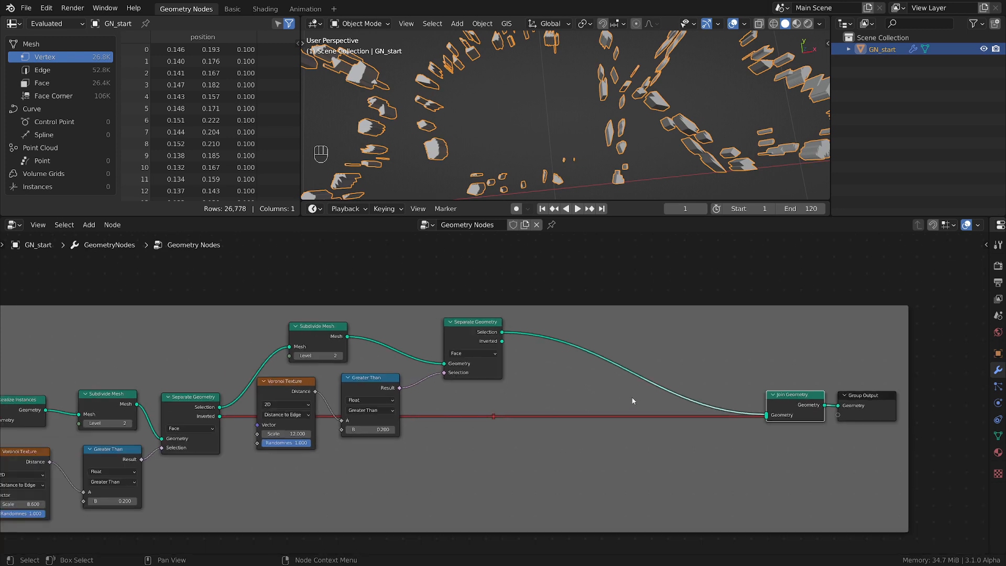
key(ctrl+s)
scroll(731, 418, down, 1)
scroll(724, 408, down, 1)
drag(718, 381, 576, 431)
key(g)
click(760, 431)
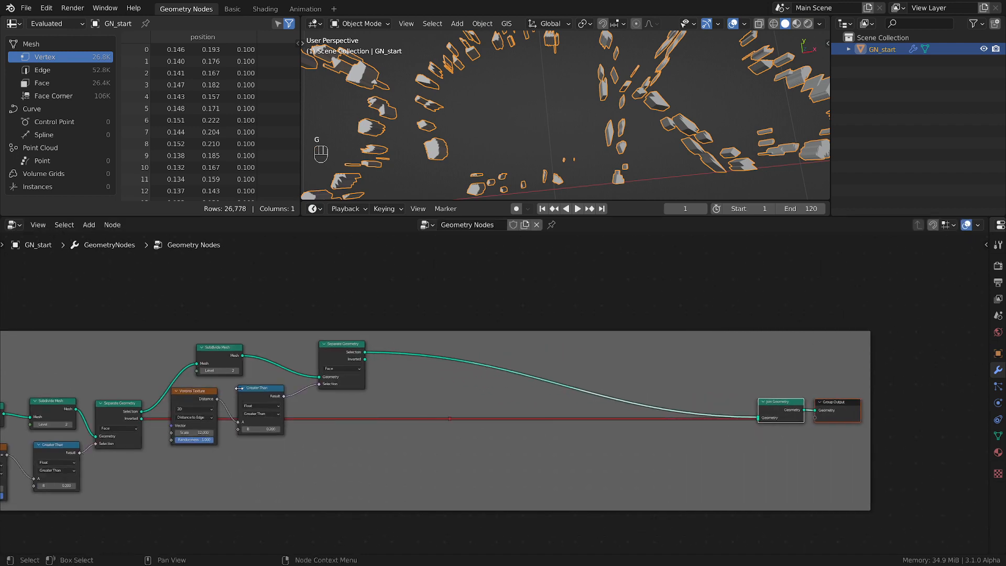
Insert a Set Position node into the link between the second Separate Geometry and Join Geometry
middle_drag(387, 451, 531, 433)
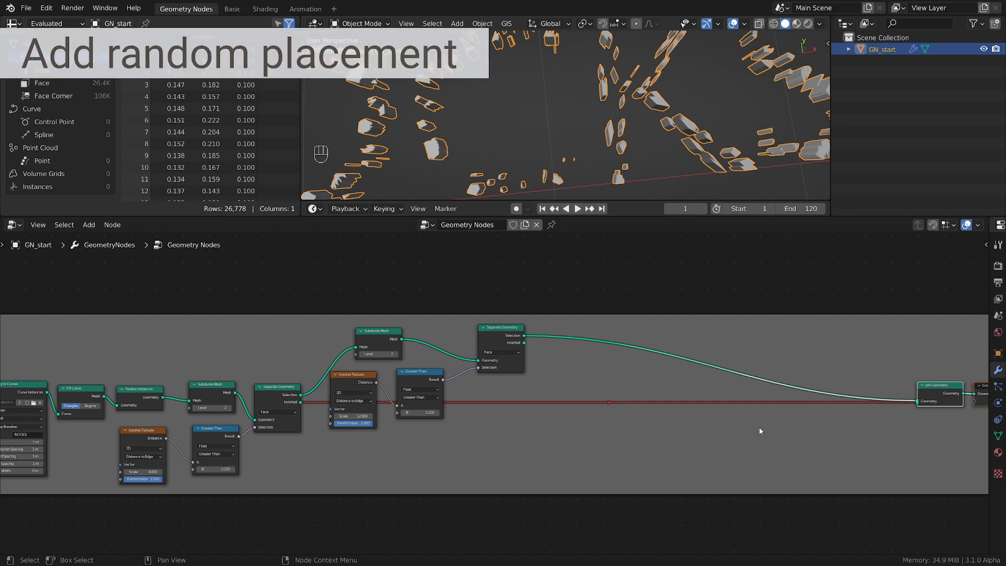
middle_drag(611, 439, 514, 441)
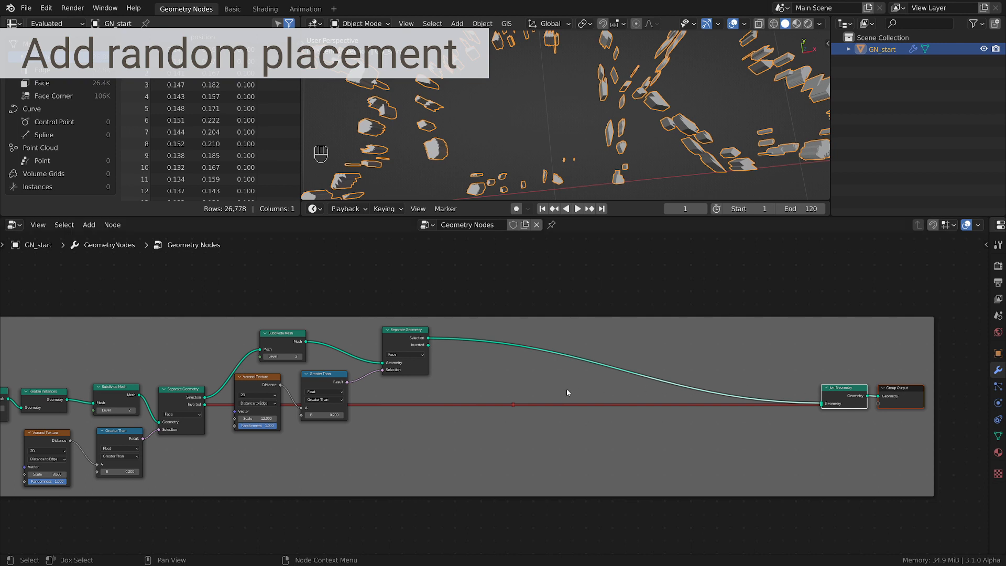
scroll(567, 388, down, 1)
scroll(552, 380, up, 2)
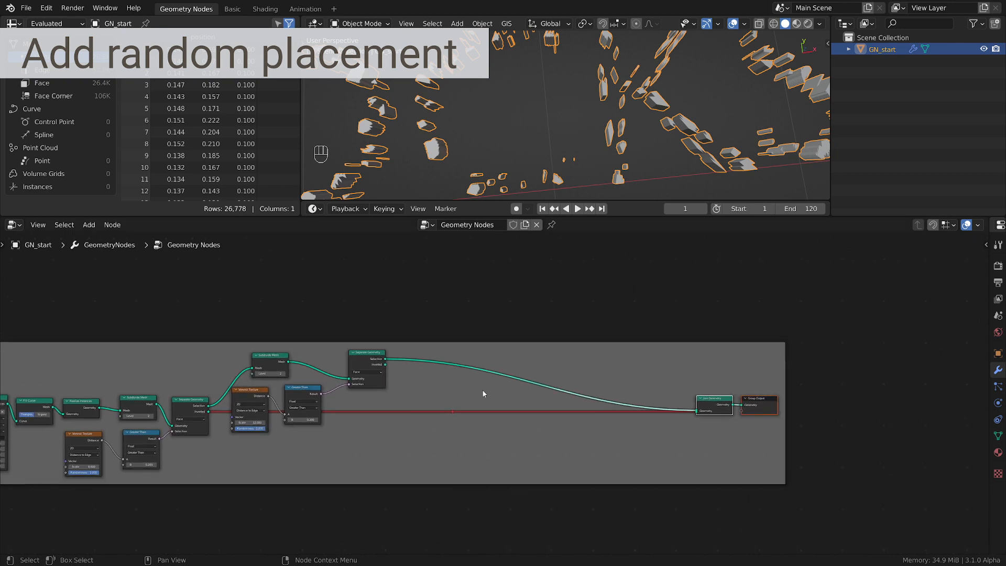
scroll(598, 132, down, 5)
middle_drag(605, 122, 640, 94)
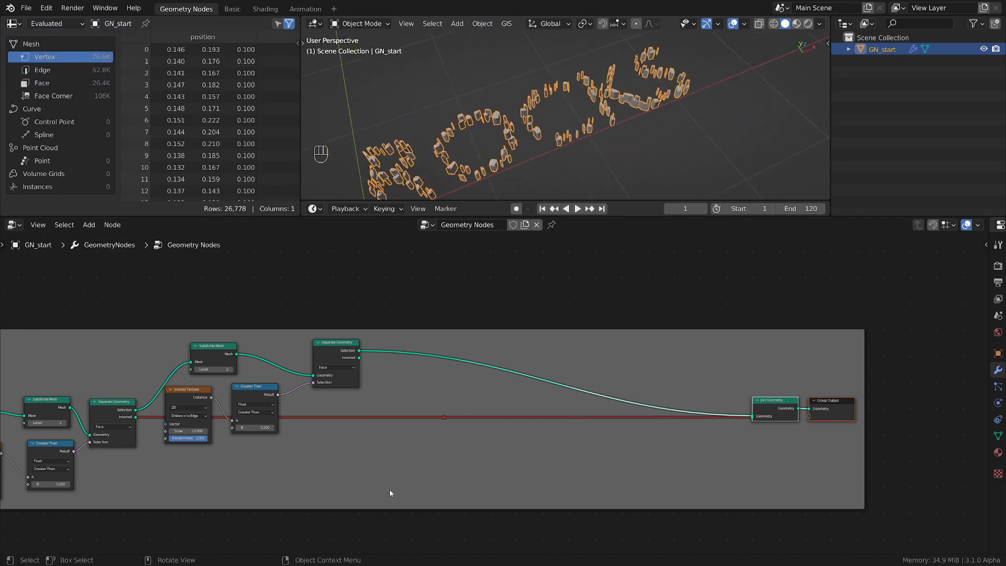
click(463, 373)
key(shift+a)
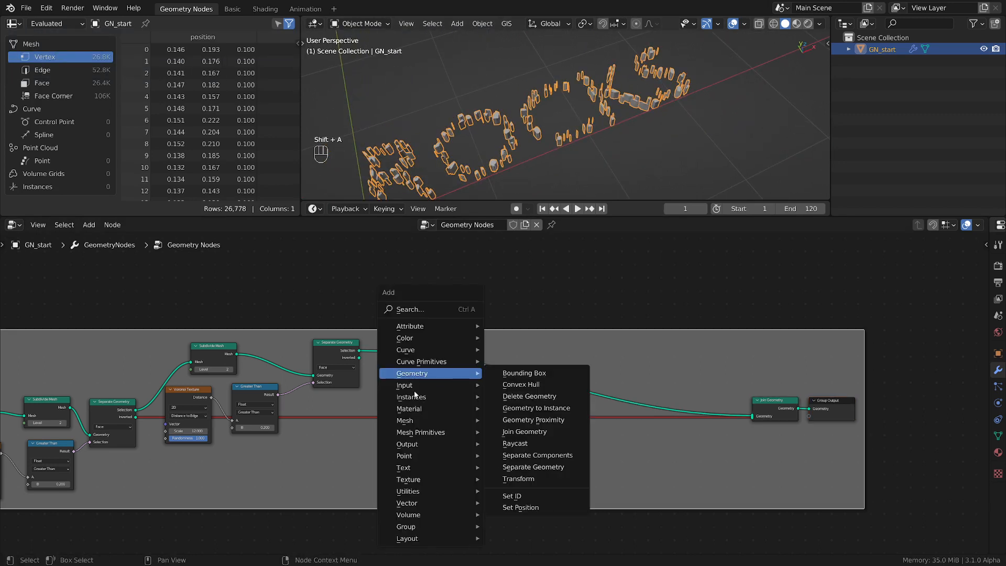
click(521, 508)
click(587, 354)
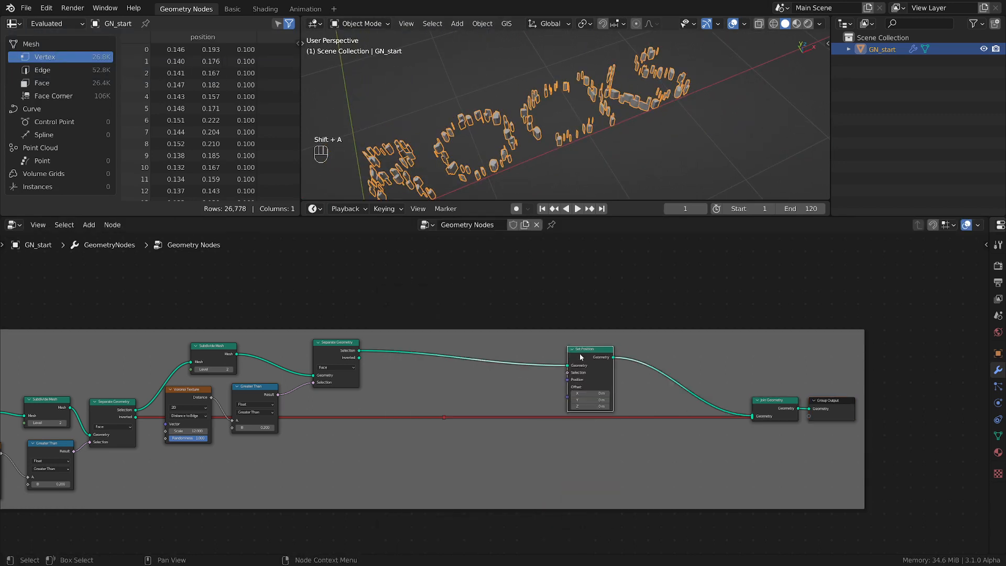
Add a Random Value node between the second Separate Geometry and Set Position, and connect its Value to Set Position's Offset
middle_drag(440, 385, 514, 379)
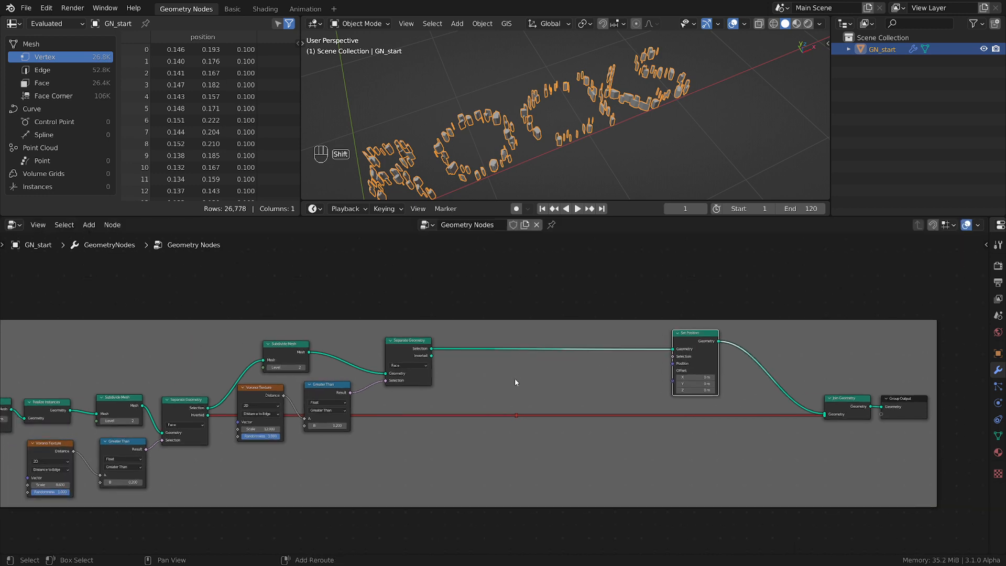
key(shift+a)
mouse_move(468, 502)
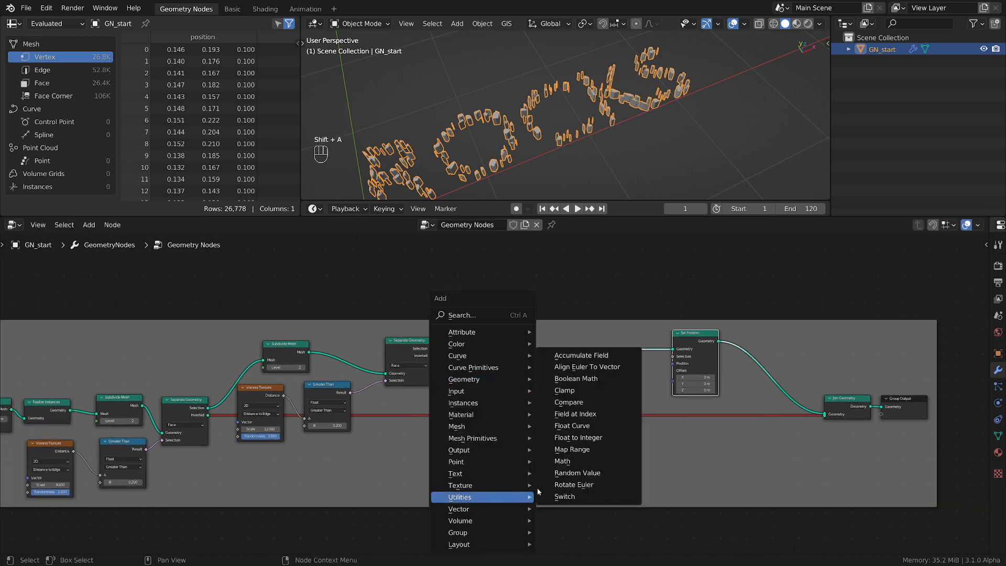
click(600, 477)
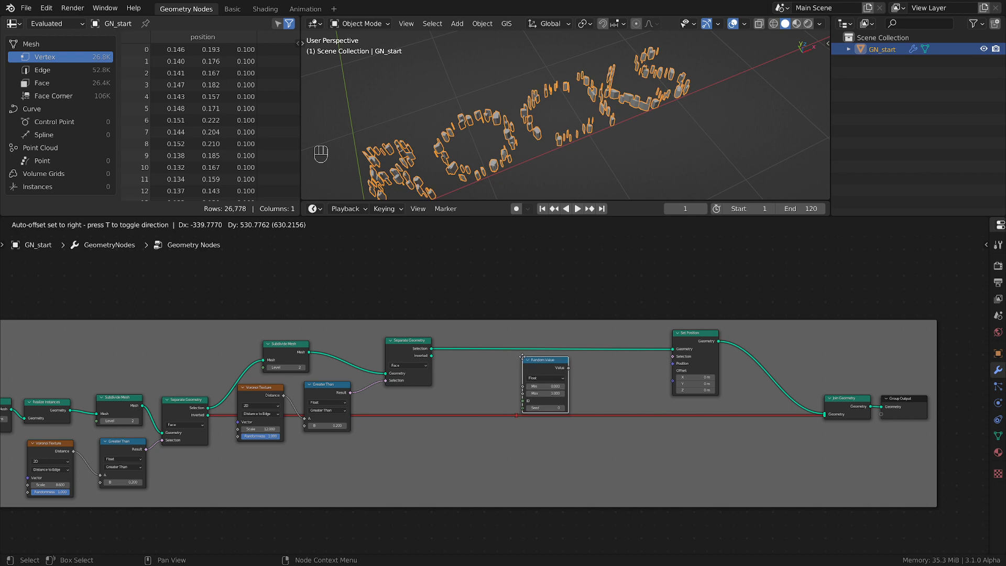
click(518, 353)
scroll(603, 385, up, 2)
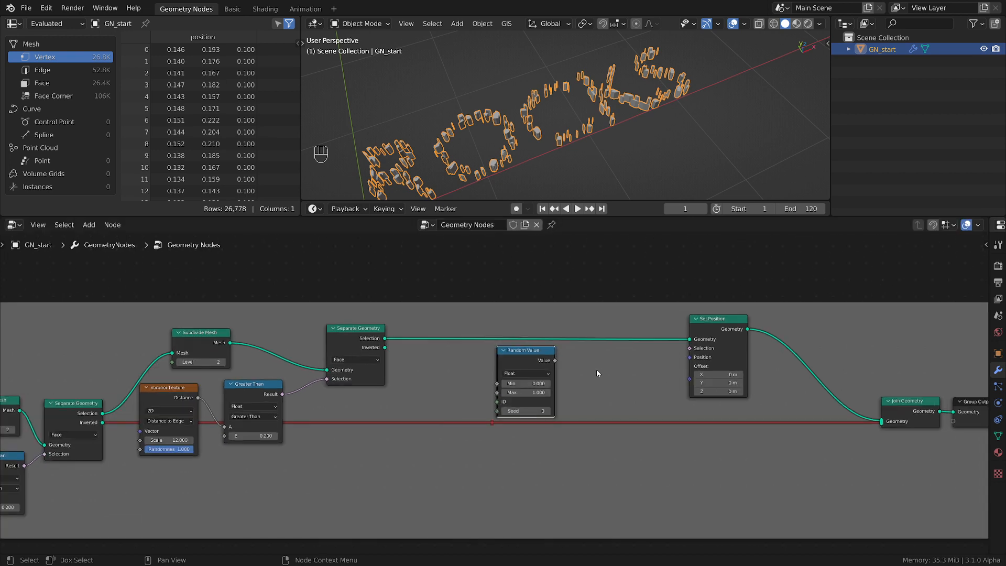
drag(555, 360, 690, 378)
Switch the Random Value node to the Vector data type and set its Min X and Y to -2
click(530, 374)
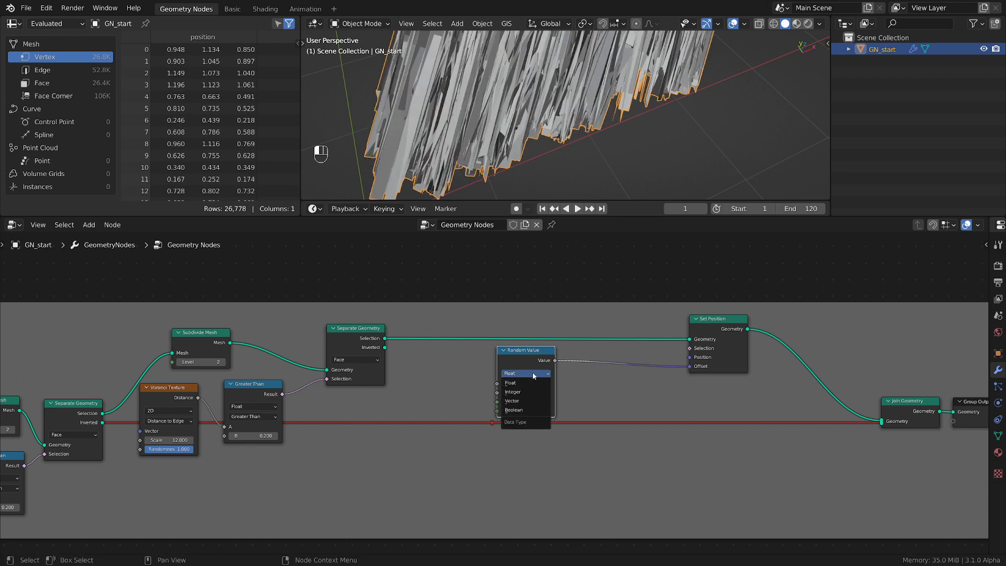
click(525, 404)
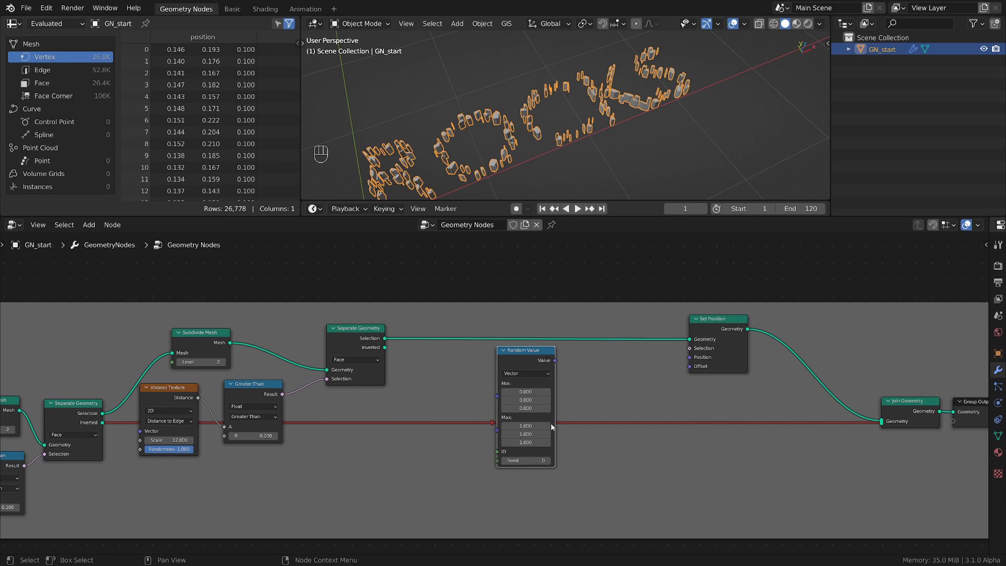
click(532, 392)
click(563, 387)
drag(531, 392, 531, 401)
text(-2)
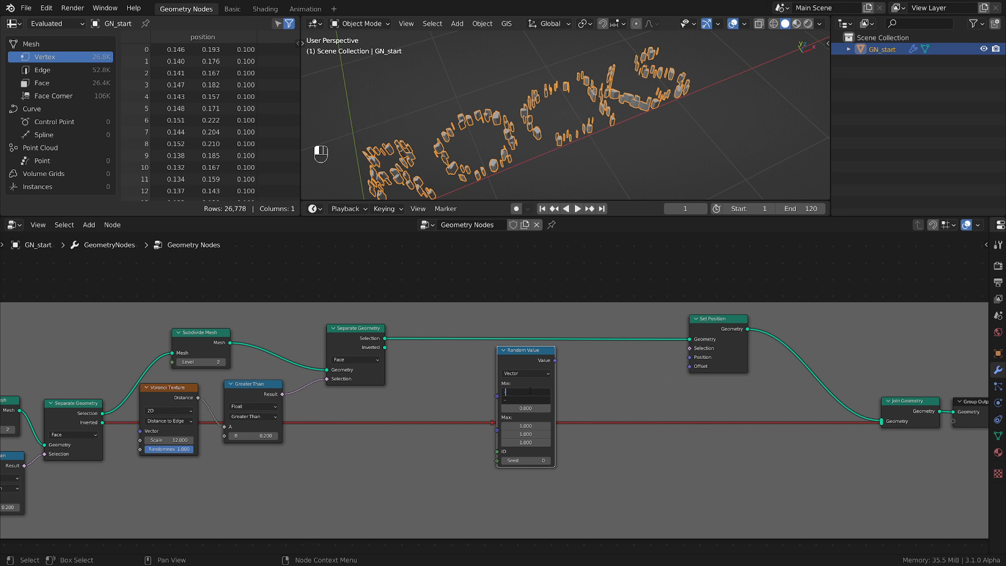
key(Return)
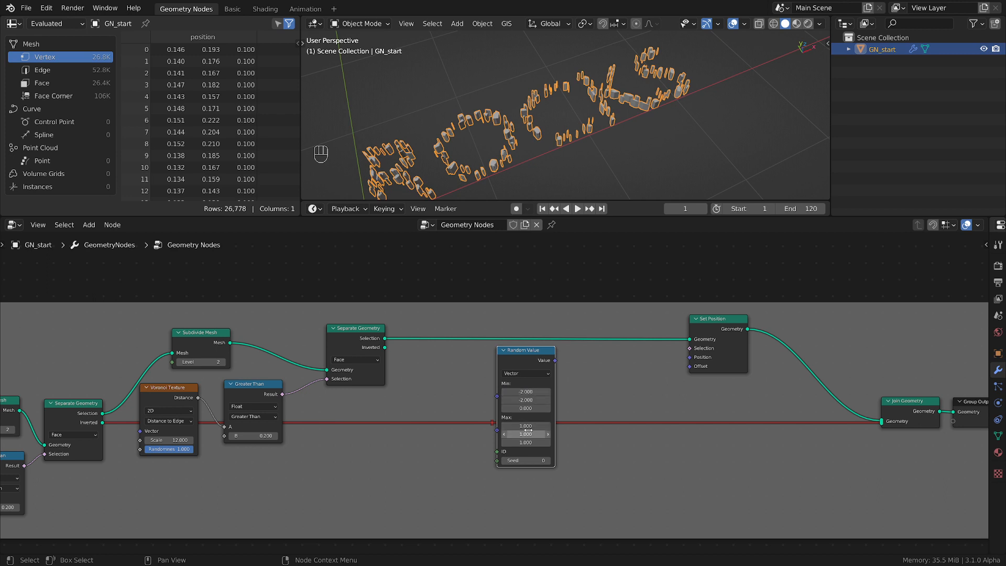
Set all three Max components of the Random Value node to 2
drag(527, 427, 527, 443)
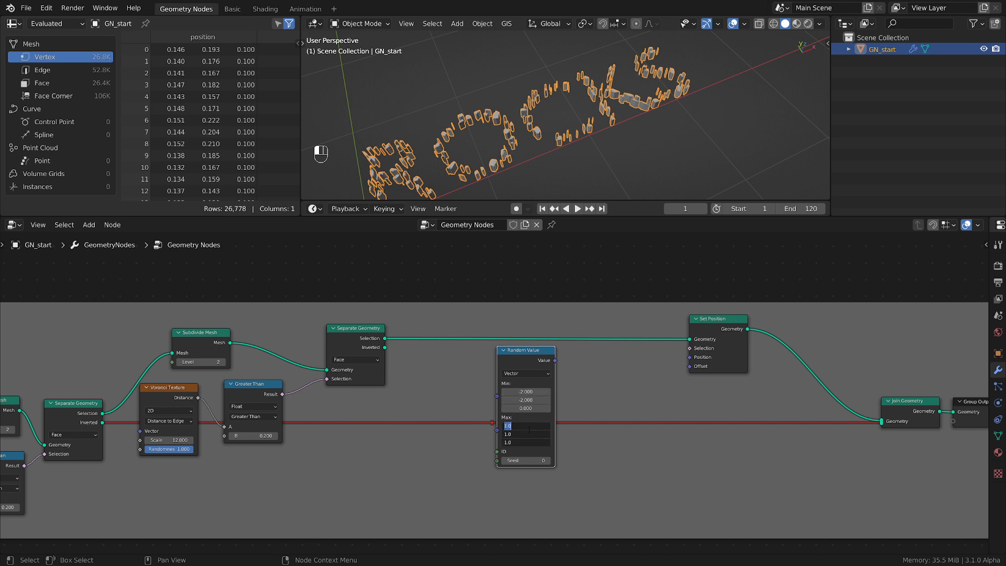
text(2)
key(Return)
Connect the vector Random Value output to Set Position's Offset, move Random Value closer to Set Position, and inspect the mesh
middle_drag(514, 152, 523, 94)
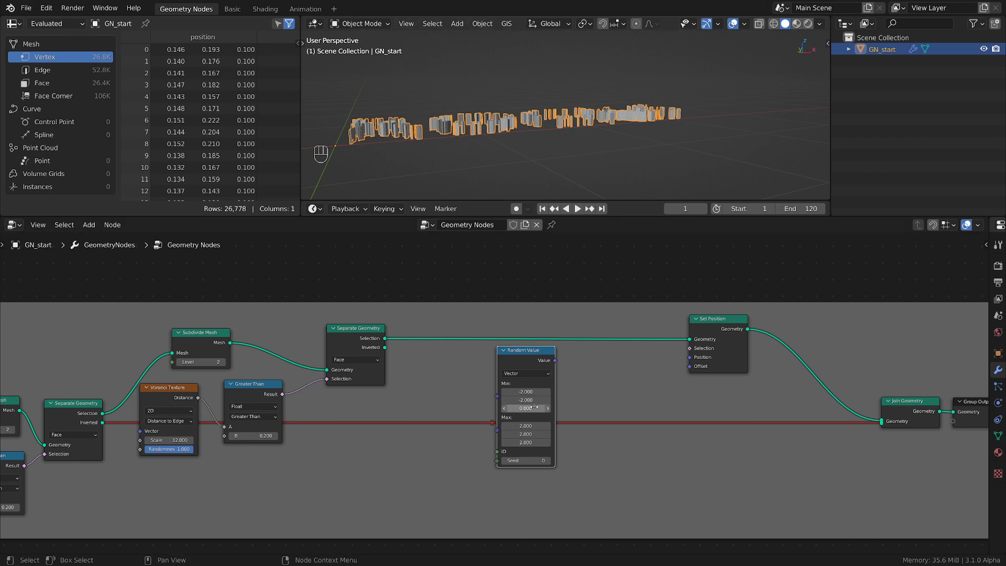
drag(555, 361, 692, 368)
scroll(557, 124, down, 10)
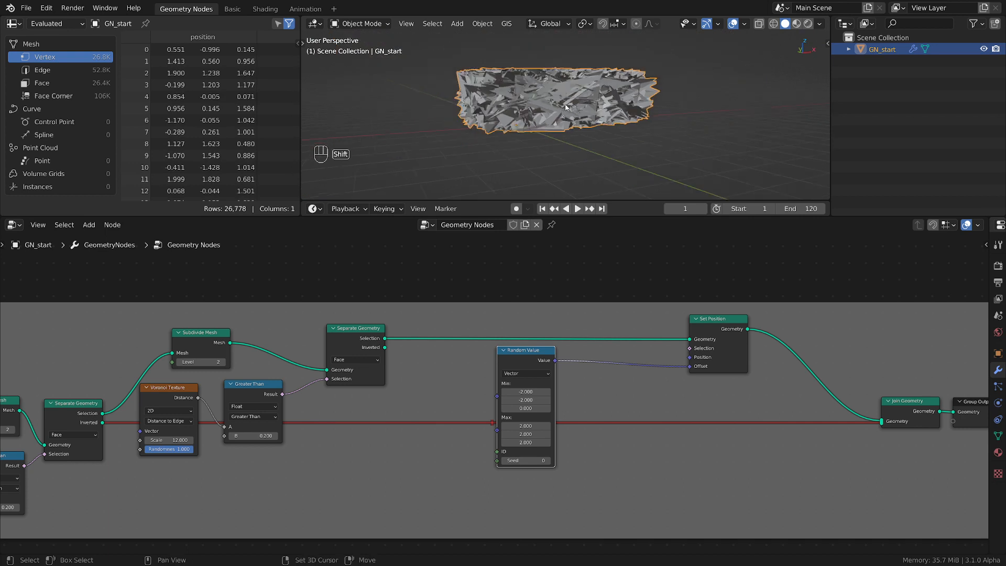
middle_drag(566, 107, 557, 172)
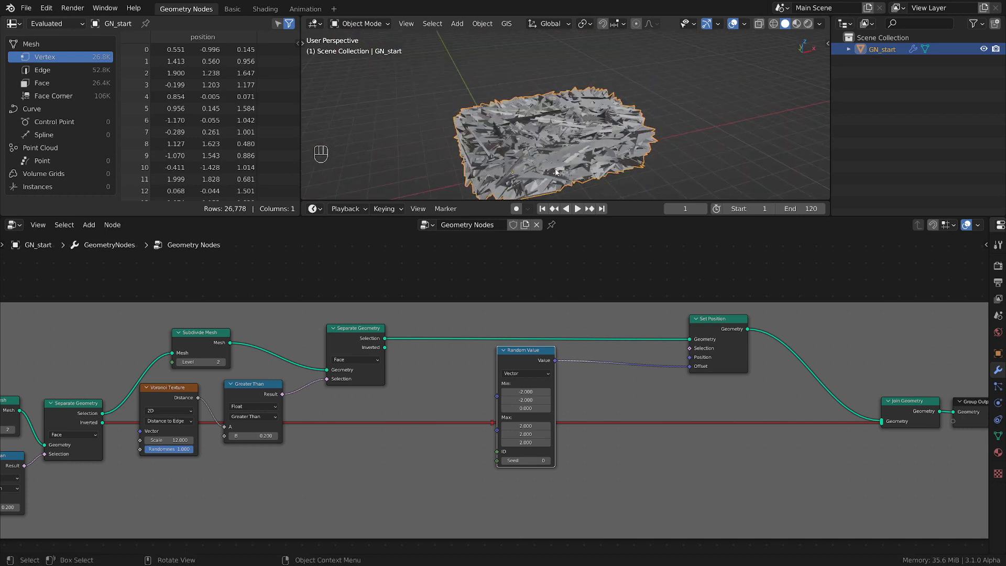
drag(533, 355, 618, 363)
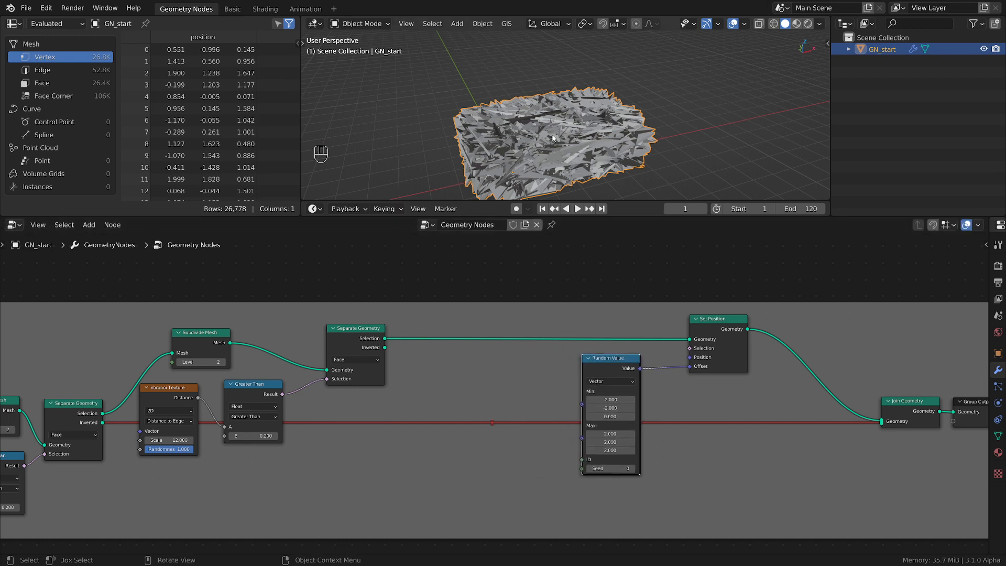
scroll(556, 147, up, 3)
scroll(556, 146, up, 4)
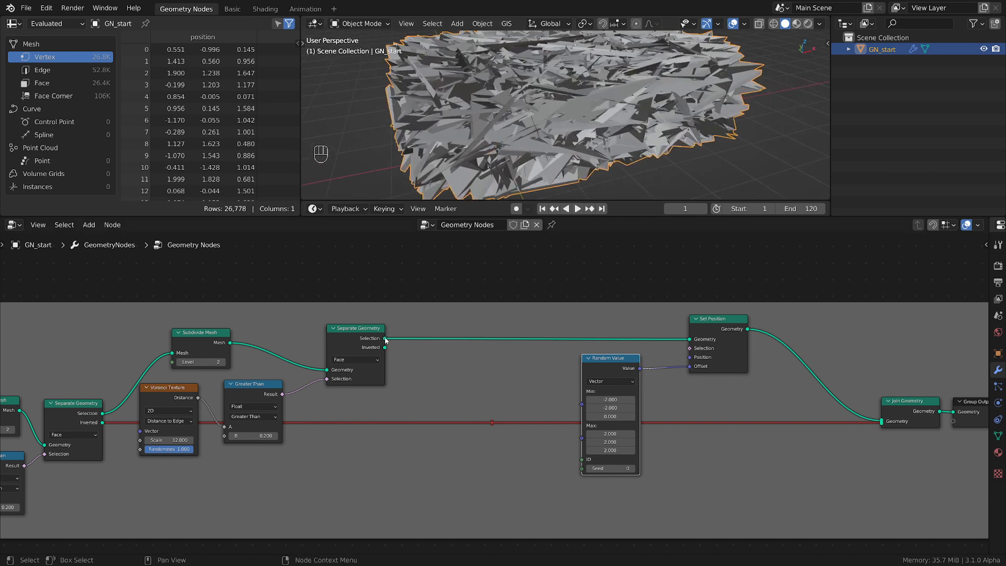
Shift the Set Position and Random Value nodes farther from the second Separate Geometry node to make room
mouse_move(386, 340)
scroll(514, 157, down, 2)
scroll(501, 340, down, 2)
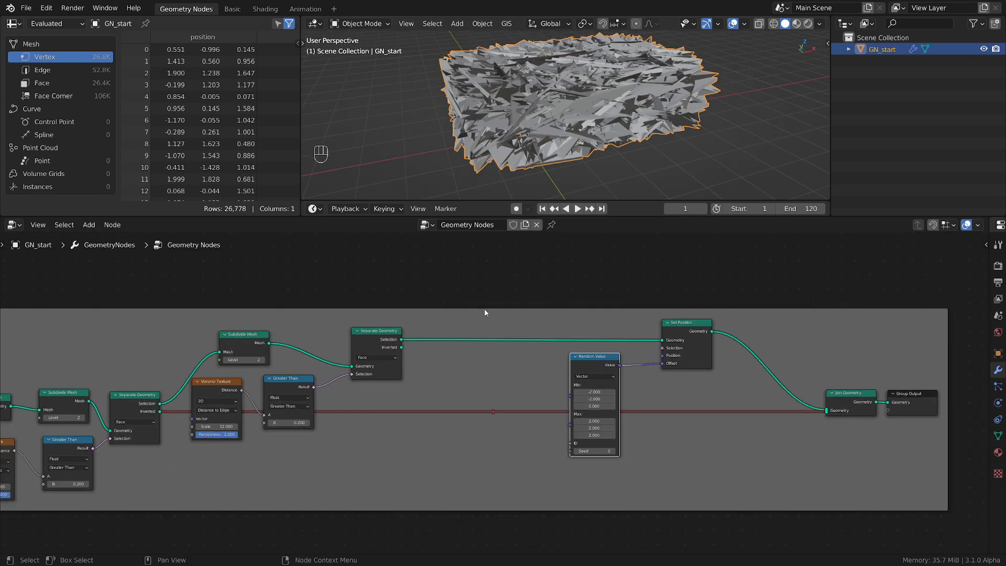
drag(685, 346, 720, 341)
click(614, 356)
drag(615, 356, 642, 353)
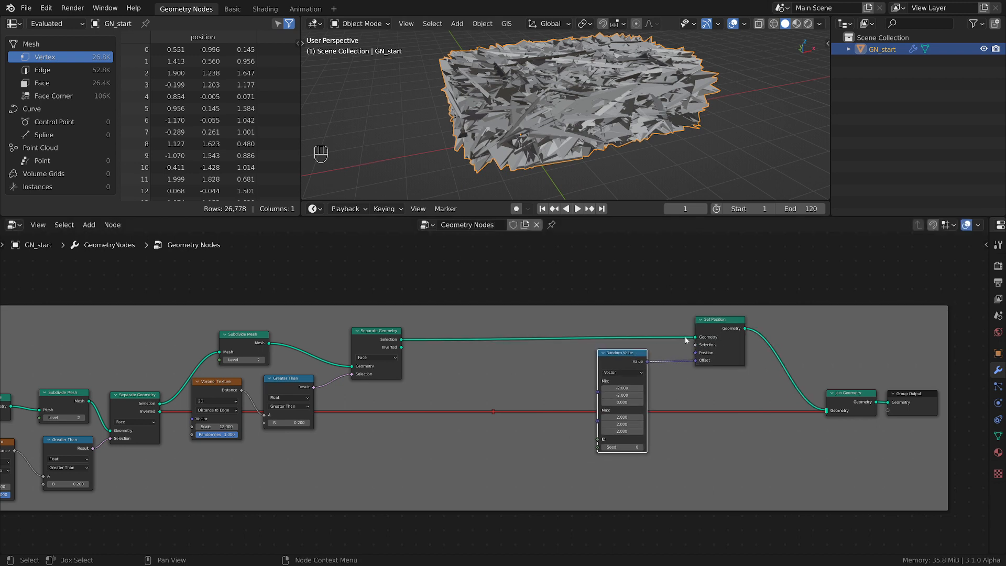
click(730, 326)
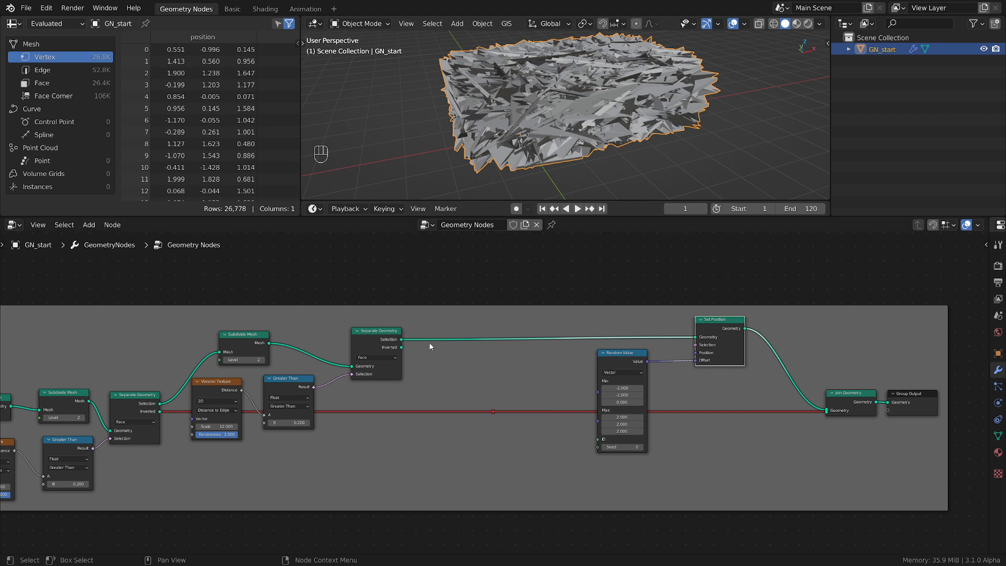
Add a Mesh Island node near Random Value and connect its Index output to Random Value's ID
key(shift+a)
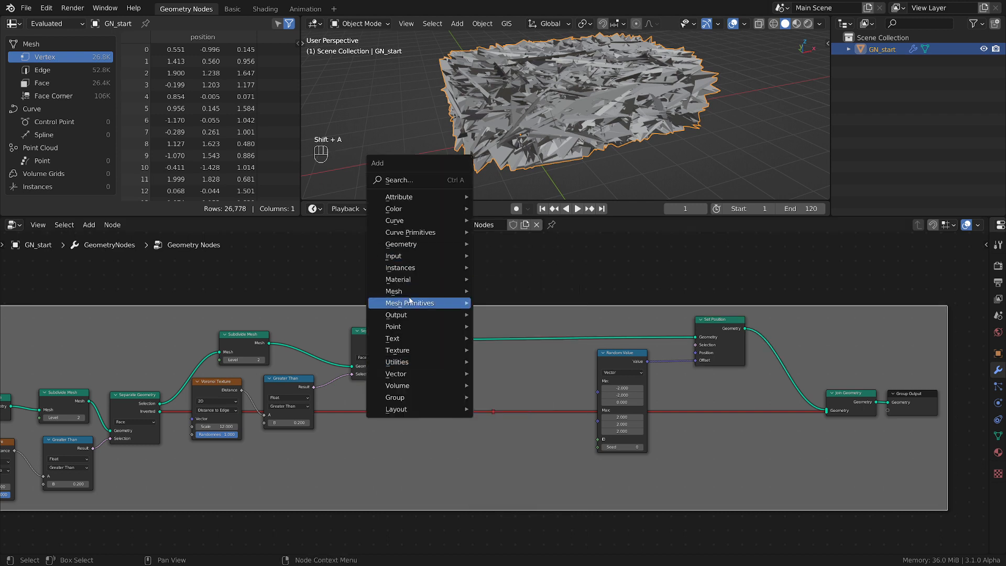
mouse_move(412, 291)
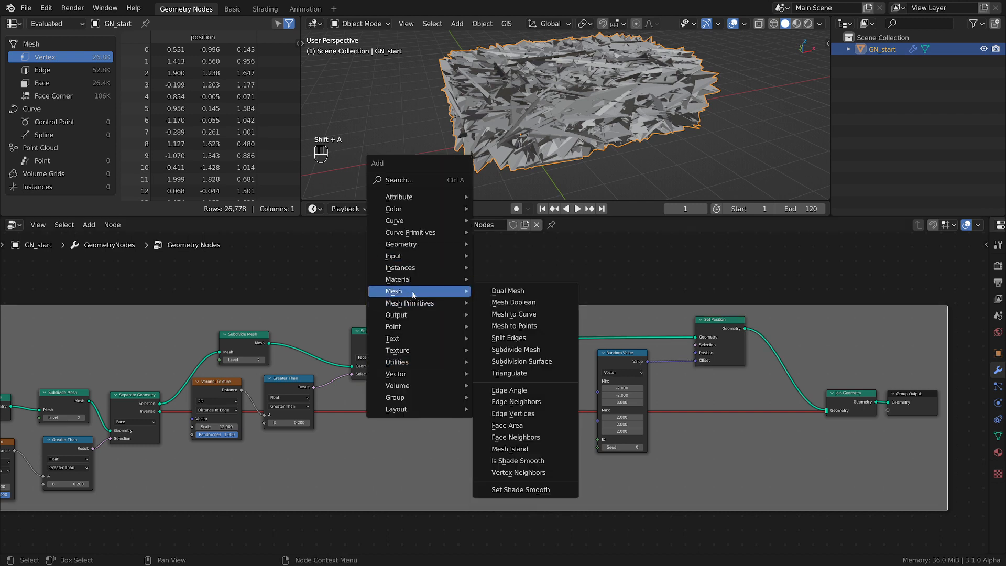
click(534, 449)
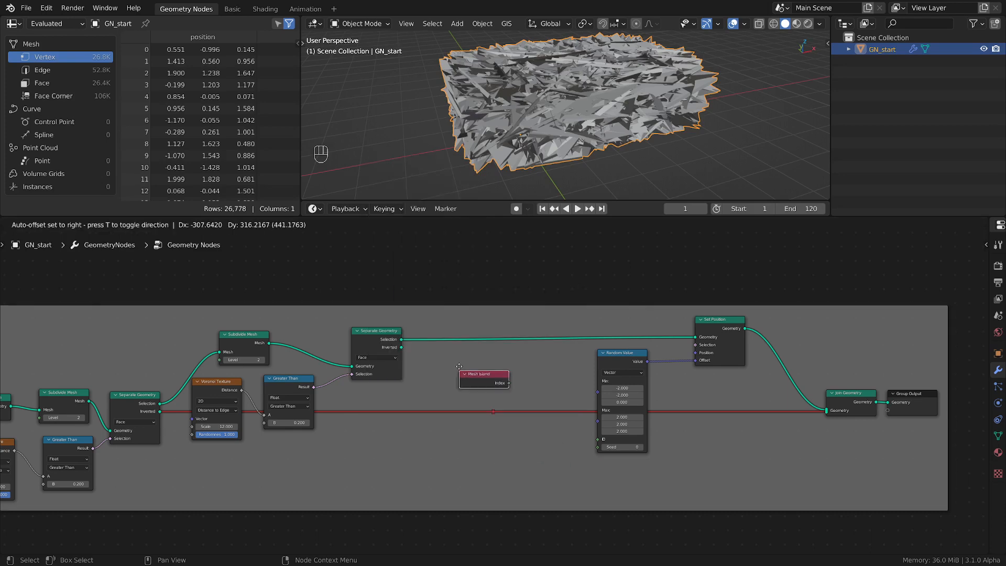
click(544, 460)
scroll(544, 460, up, 2)
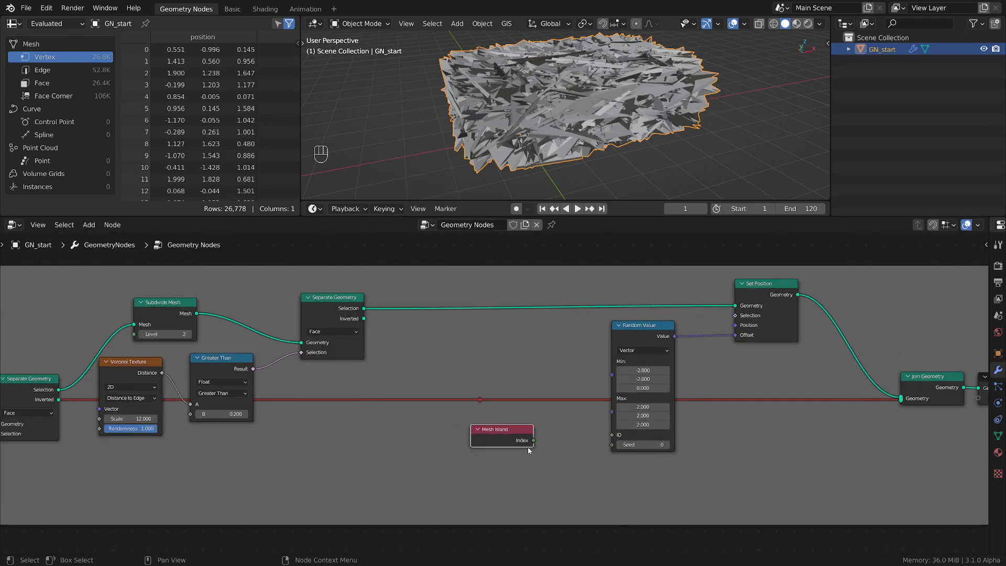
drag(534, 440, 612, 435)
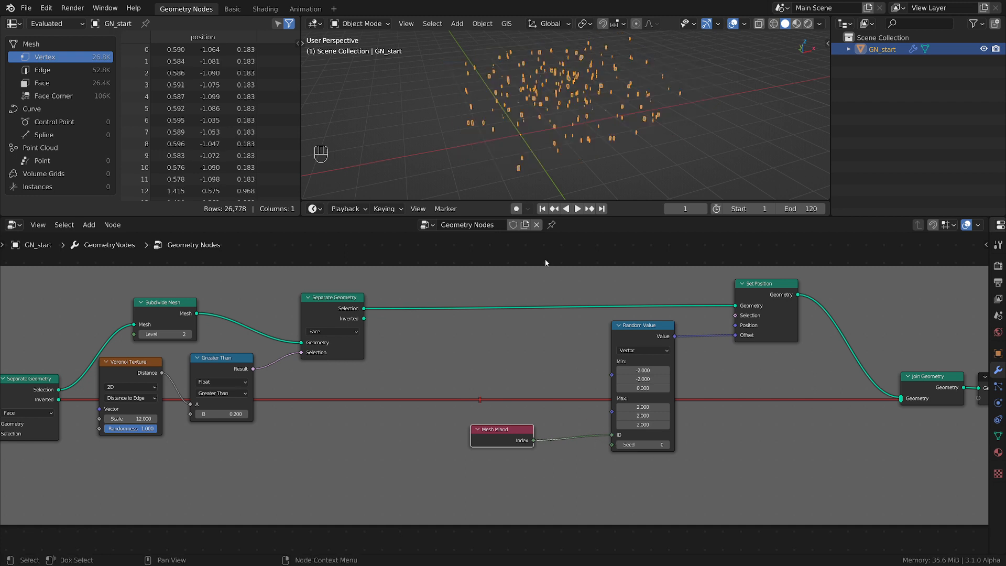
Move the Mesh Island node closer to Random Value and examine the scattered pieces from several angles
scroll(539, 90, up, 3)
middle_drag(536, 127, 539, 121)
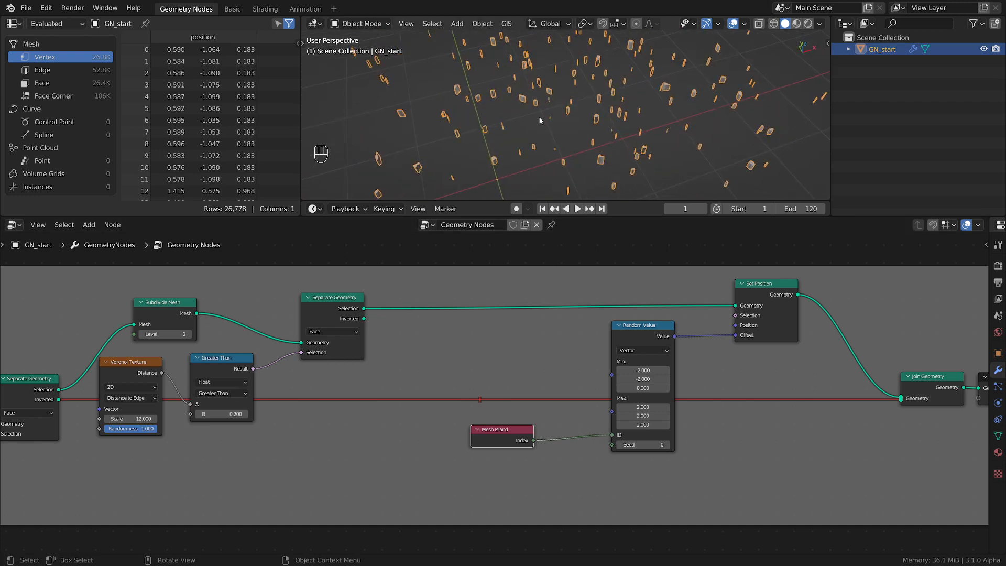
scroll(543, 119, down, 2)
key(g)
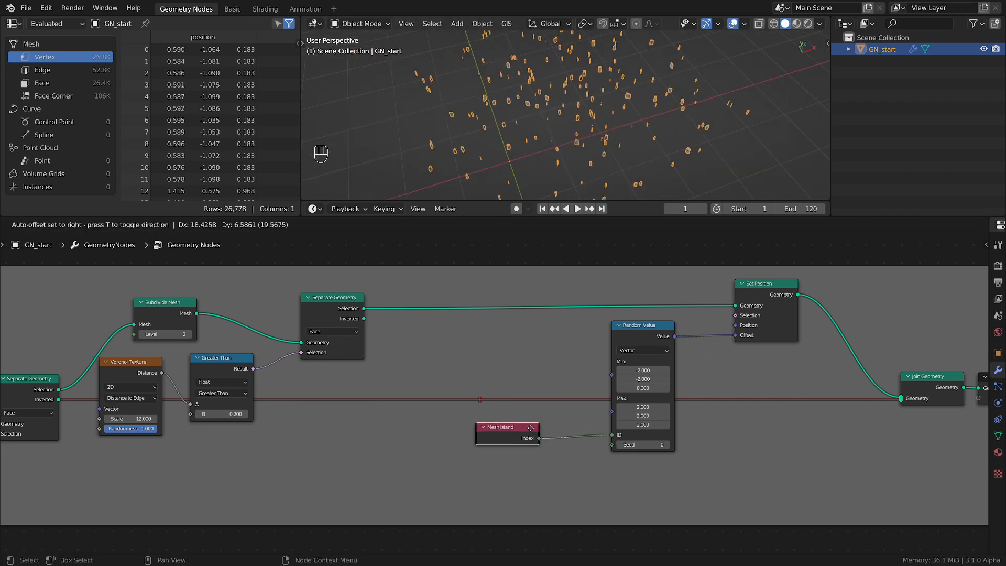
click(566, 437)
middle_drag(563, 141, 545, 110)
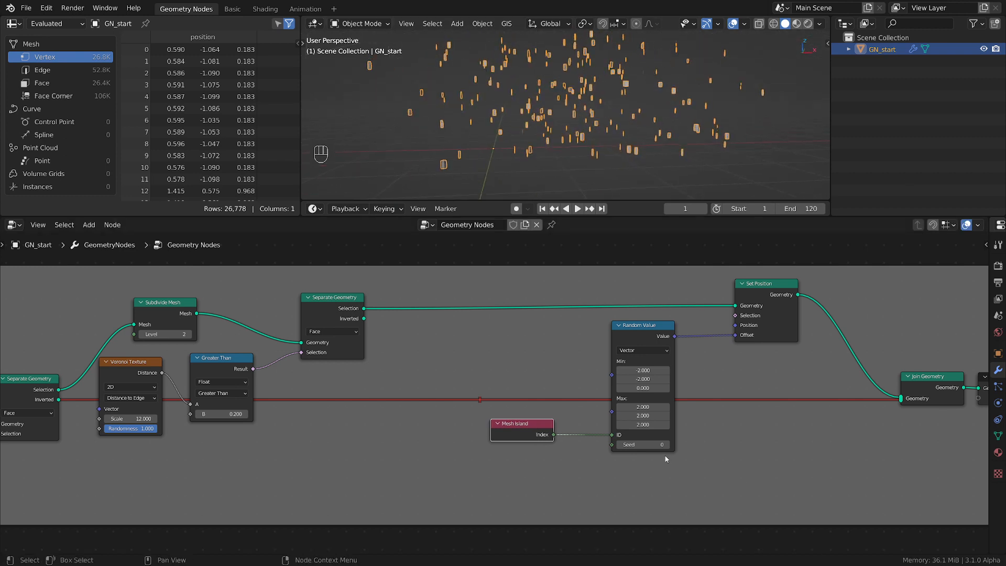
scroll(538, 97, down, 5)
middle_drag(535, 96, 564, 118)
scroll(564, 118, up, 12)
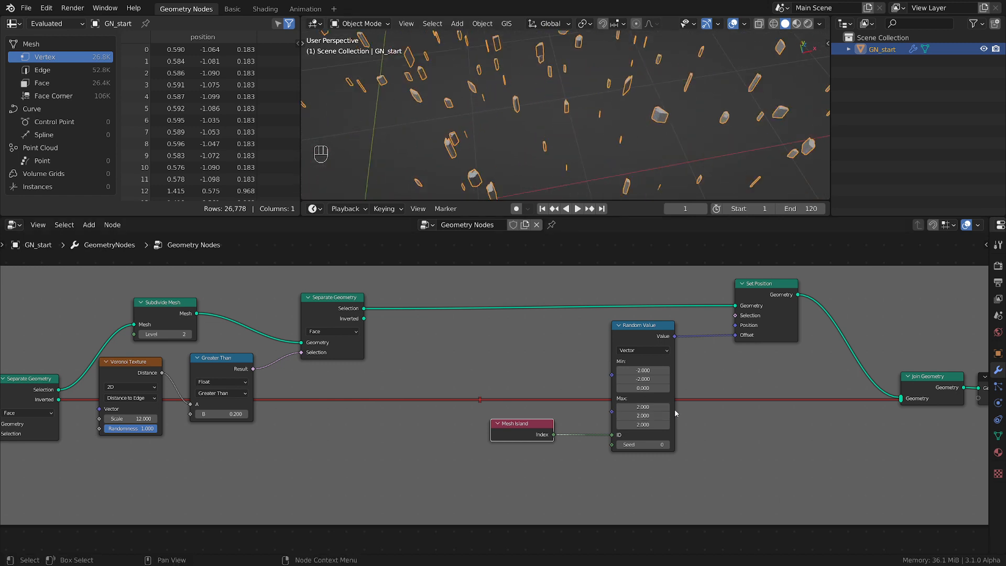
Spread the nodes apart, moving Mesh Island and Random Value away from Set Position to make room between them
drag(543, 430, 500, 436)
drag(647, 336, 593, 341)
scroll(593, 341, down, 2)
ctrl+scroll(520, 342, right, 1)
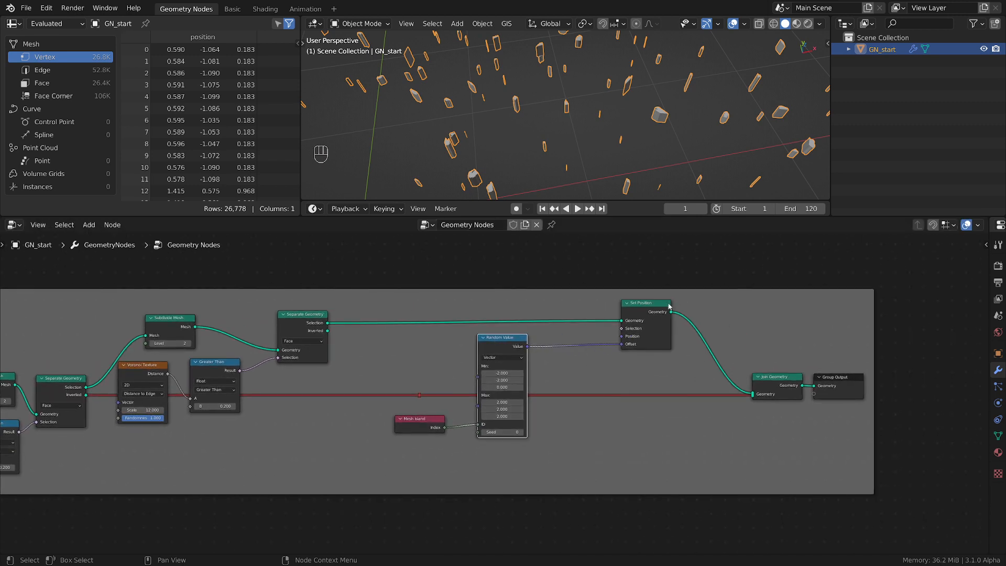
drag(655, 317, 679, 315)
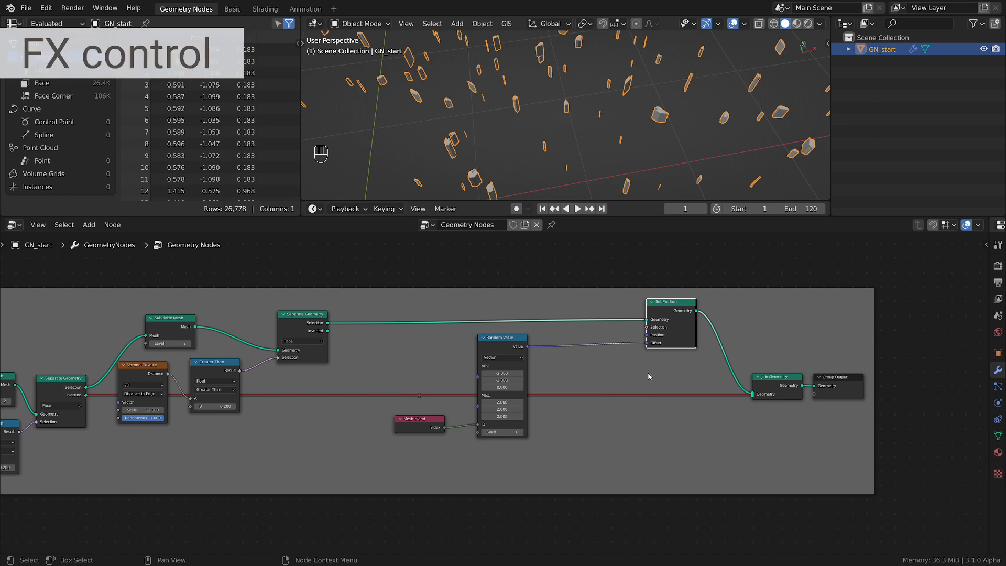
scroll(649, 376, up, 1)
click(487, 340)
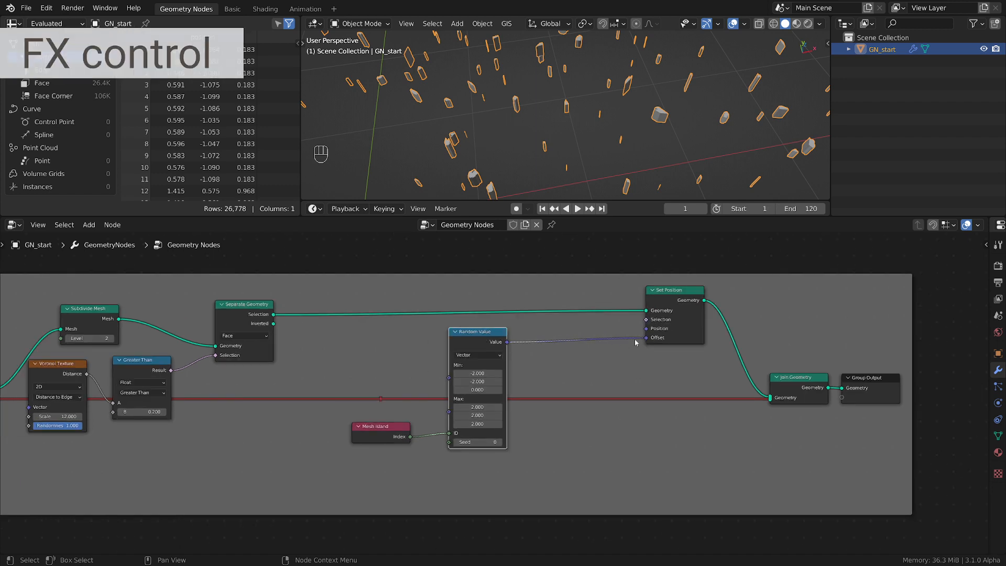
scroll(577, 159, down, 4)
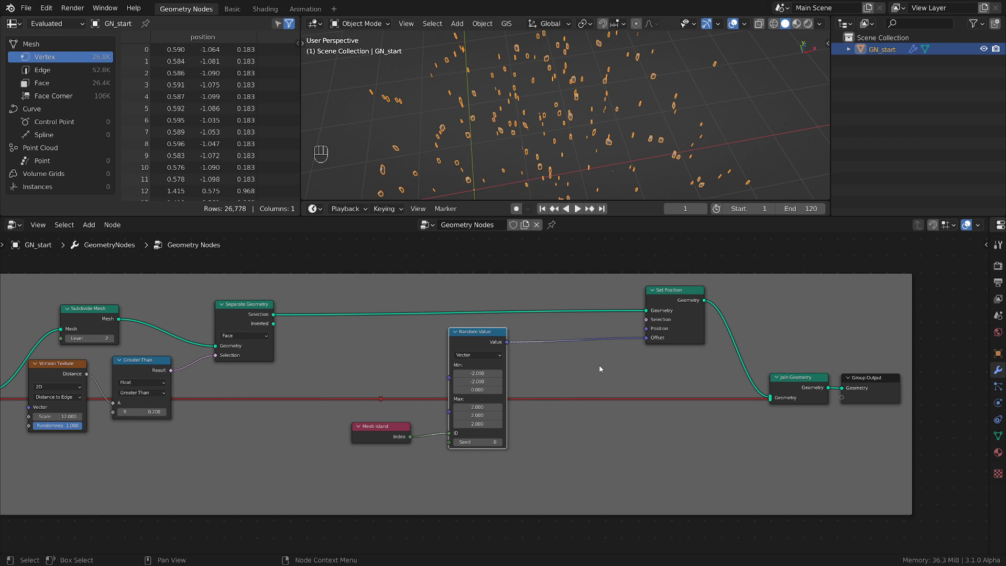
scroll(594, 353, up, 2)
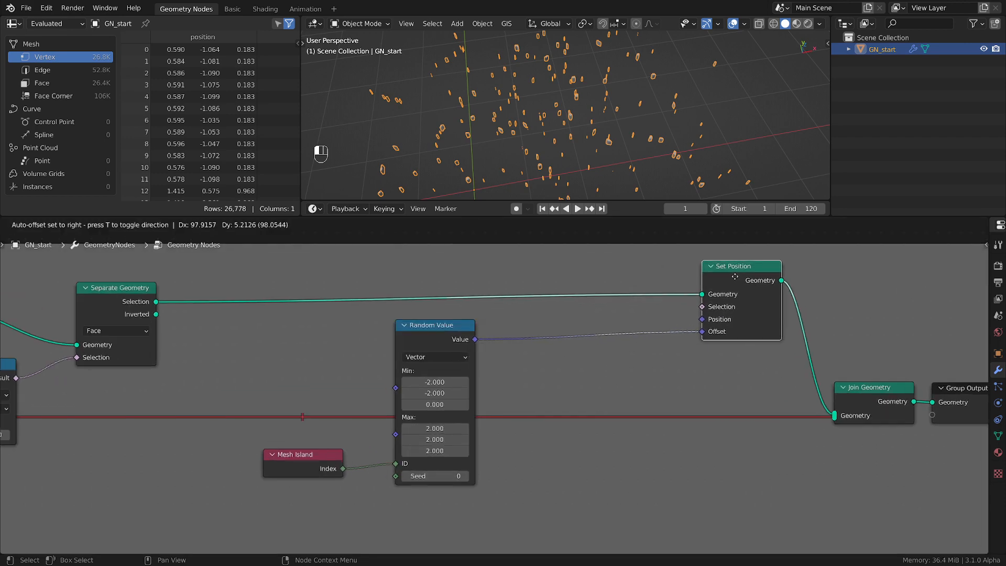
scroll(627, 369, down, 2)
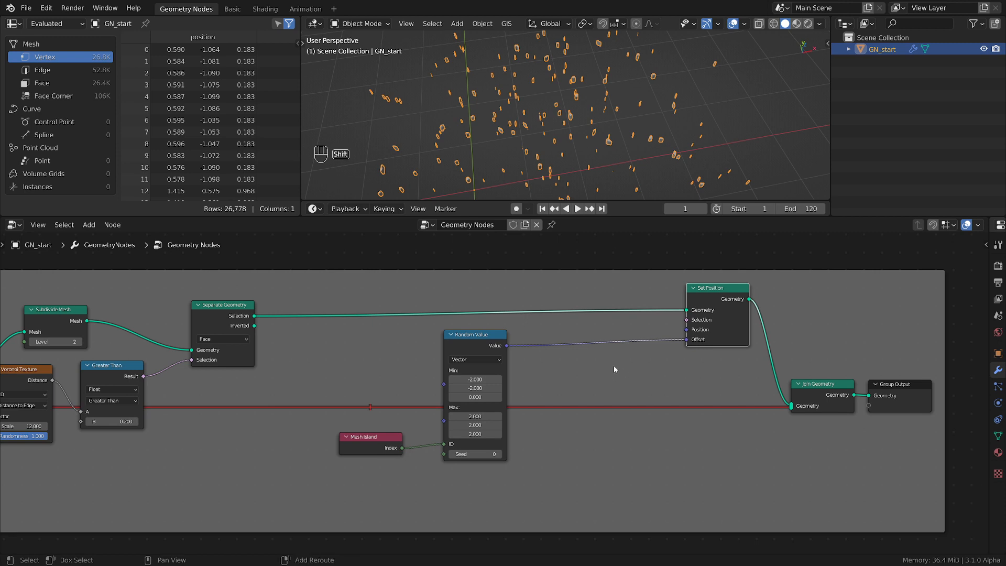
Add a MixRGB node and insert it on the link between Random Value and Set Position's Offset
key(shift+a)
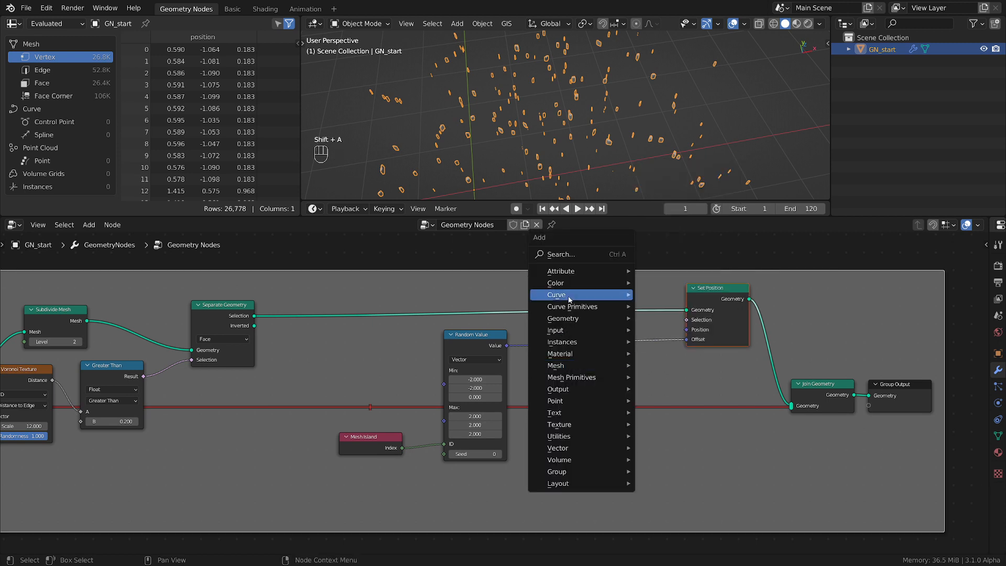
mouse_move(569, 283)
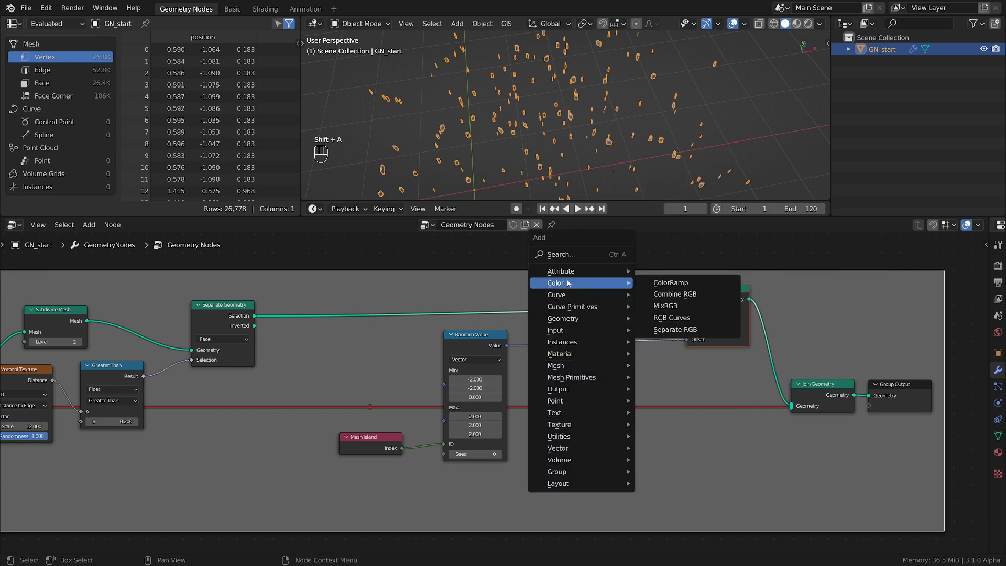
click(673, 307)
click(629, 428)
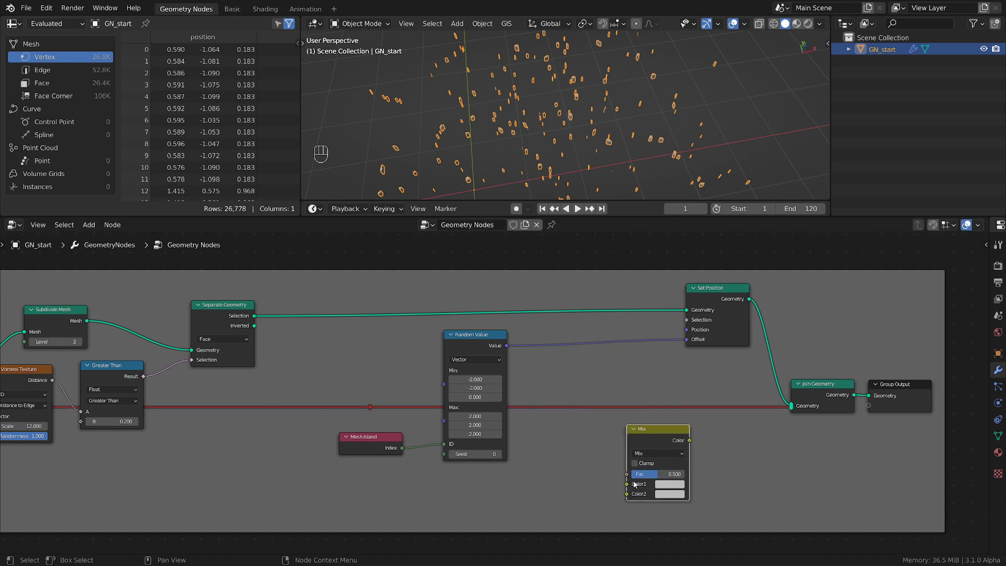
scroll(663, 490, up, 2)
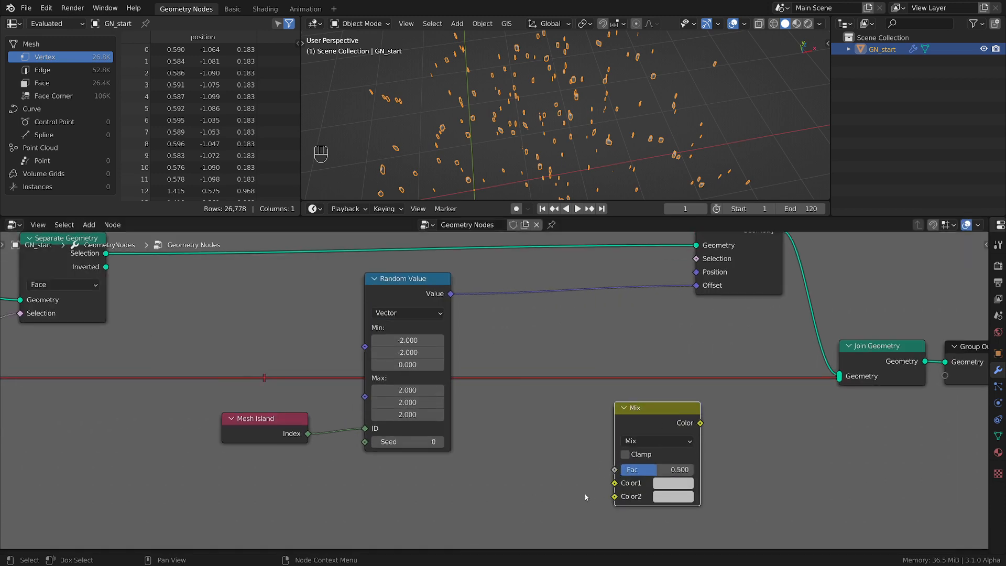
scroll(586, 497, down, 2)
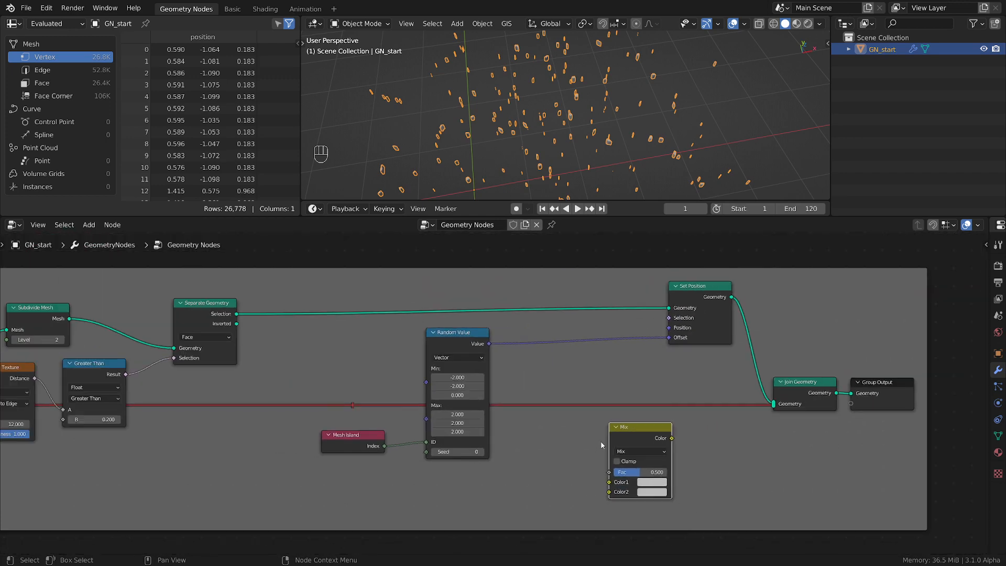
scroll(589, 386, up, 1)
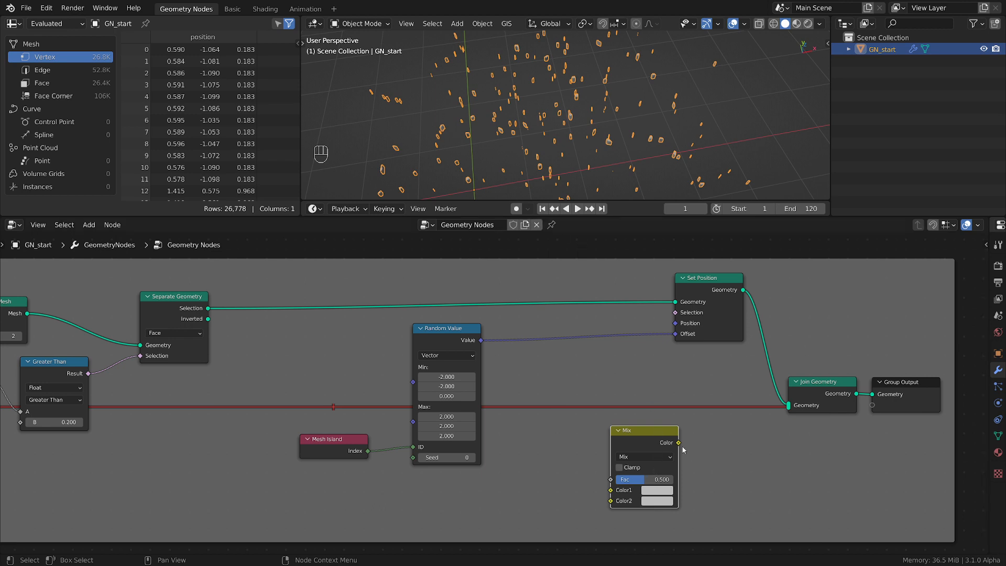
drag(658, 441, 613, 332)
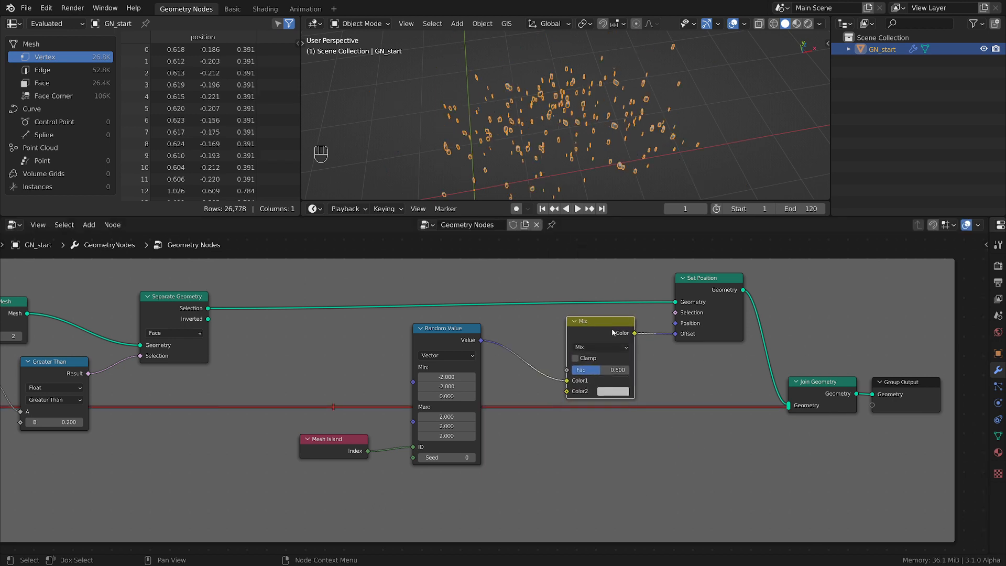
Reroute the Random Value link from Color1 to Color2 on the Mix node and set its Fac to 0
click(565, 383)
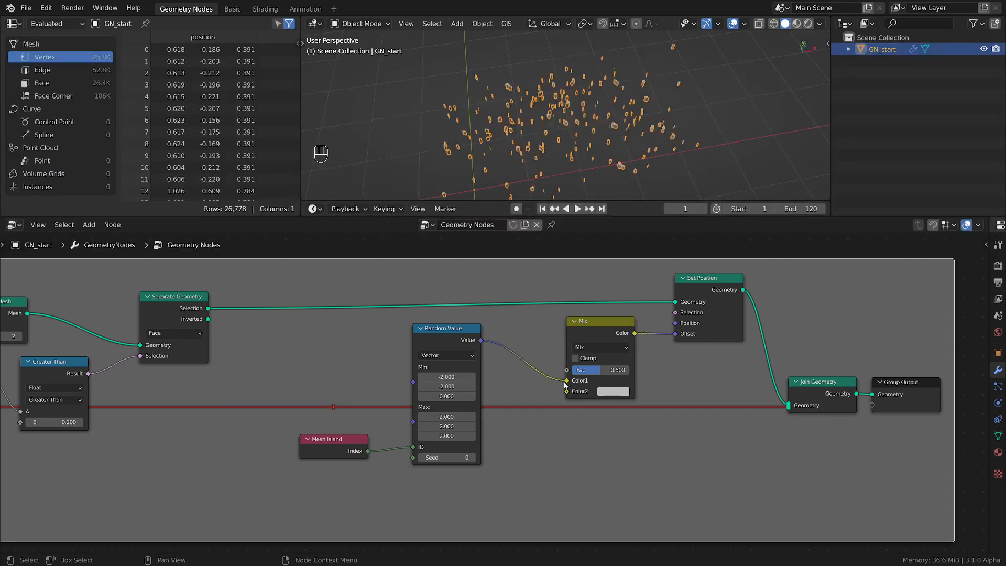
drag(565, 385, 567, 391)
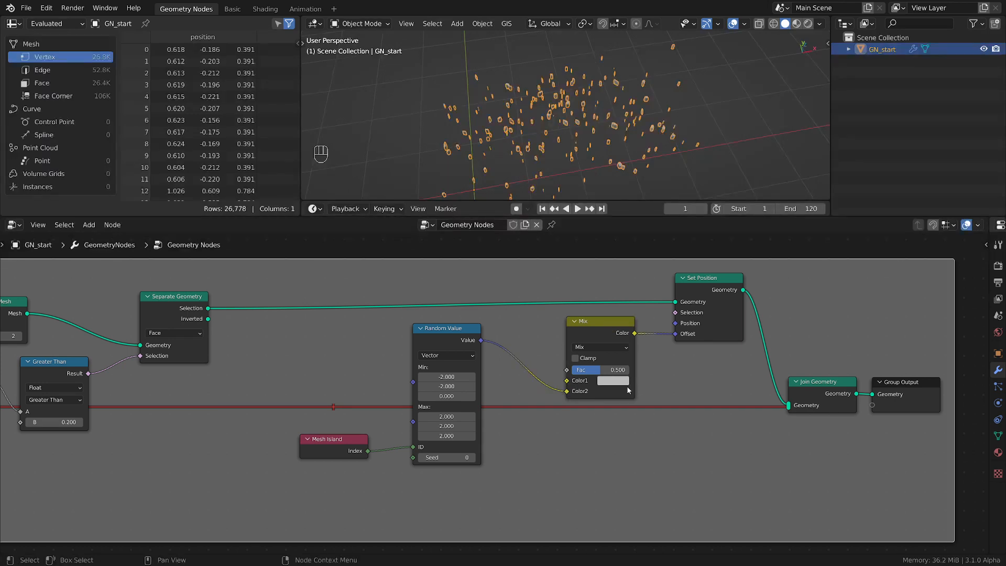
click(592, 370)
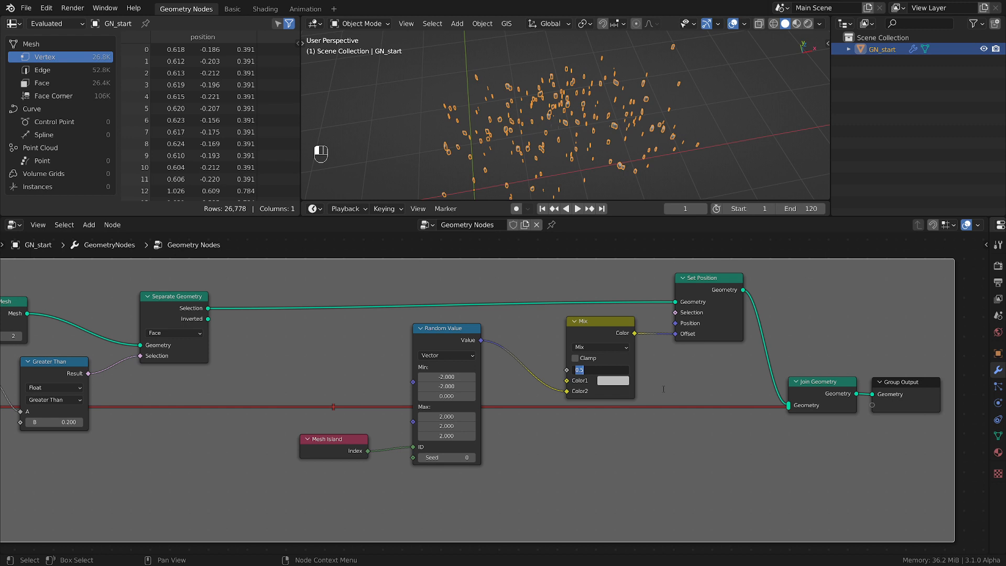
text(0)
key(Return)
Set the Mix node's Color1 to black so the pieces have no offset at Fac 0
middle_drag(644, 71, 580, 62)
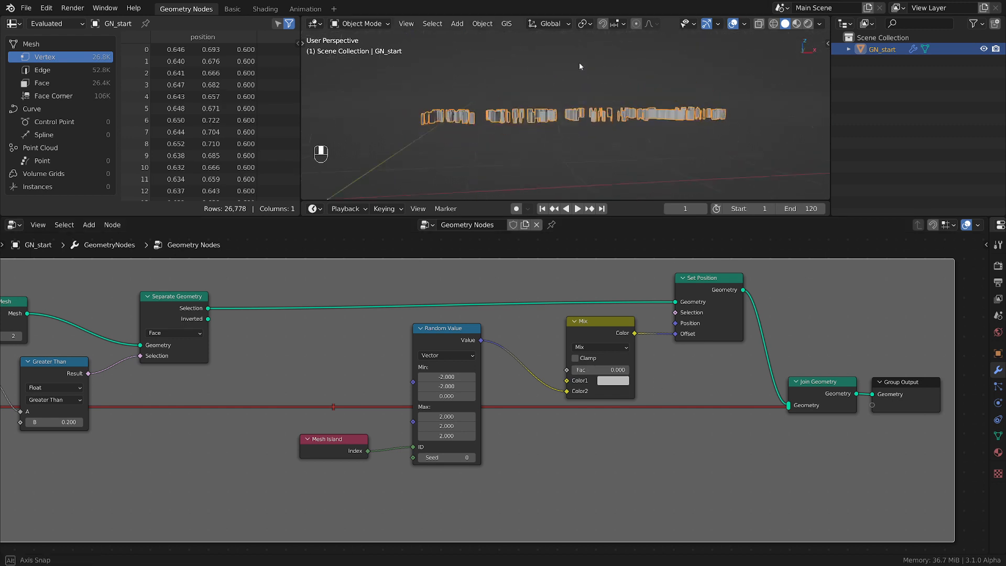
click(619, 383)
drag(648, 358, 611, 359)
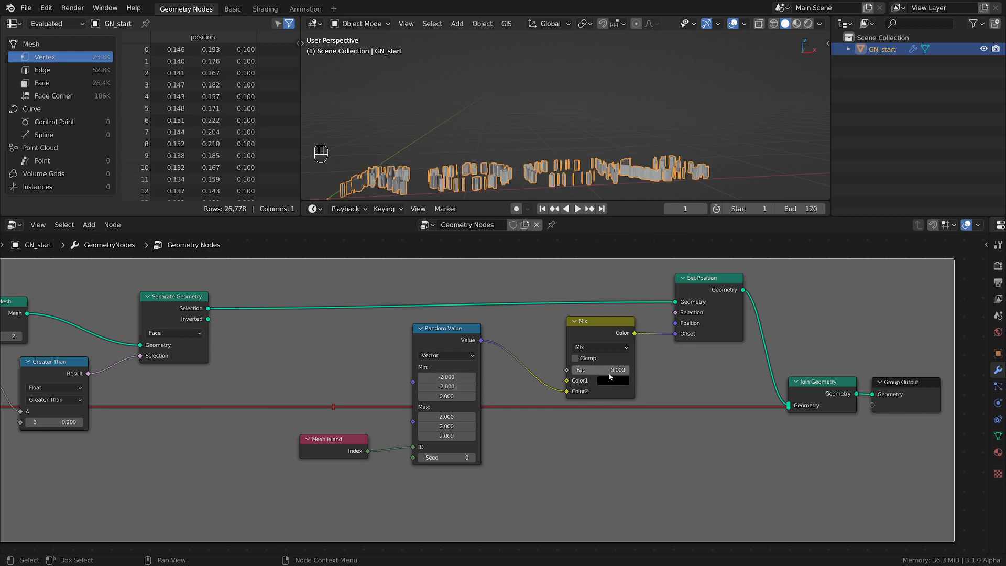
Test the scatter control by raising the Mix node's Fac and returning it to 0 while viewing the pieces
scroll(544, 142, down, 2)
middle_drag(545, 142, 556, 168)
drag(581, 370, 641, 370)
scroll(536, 102, down, 4)
middle_drag(541, 104, 577, 74)
drag(622, 370, 561, 370)
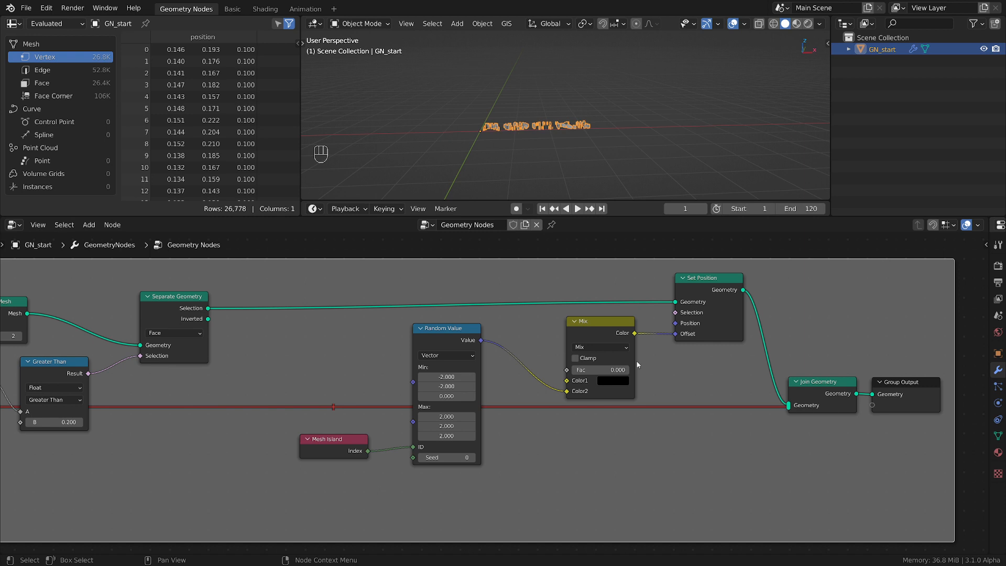
Nudge the Mix node slightly closer to Set Position and save the file
drag(606, 336, 616, 337)
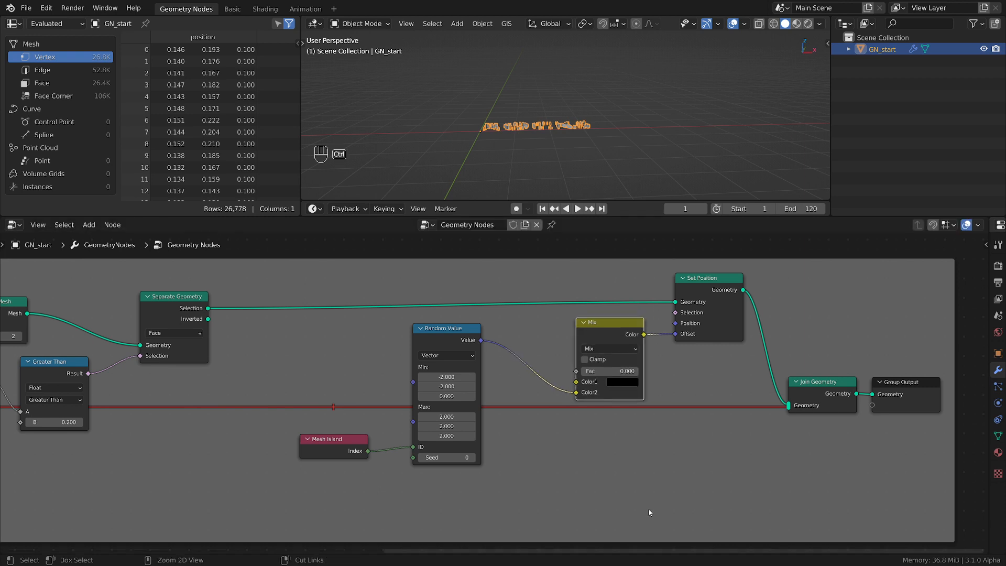
key(ctrl+s)
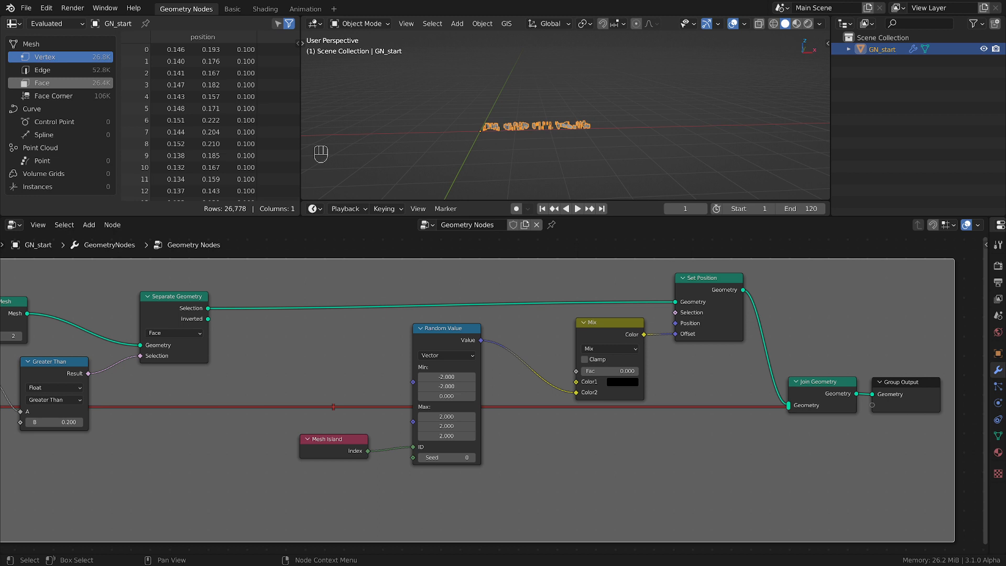
Set the Mix node's Fac to 1 to scatter the ROCKS pieces fully
scroll(530, 116, up, 3)
middle_drag(527, 118, 566, 166)
scroll(574, 351, up, 3)
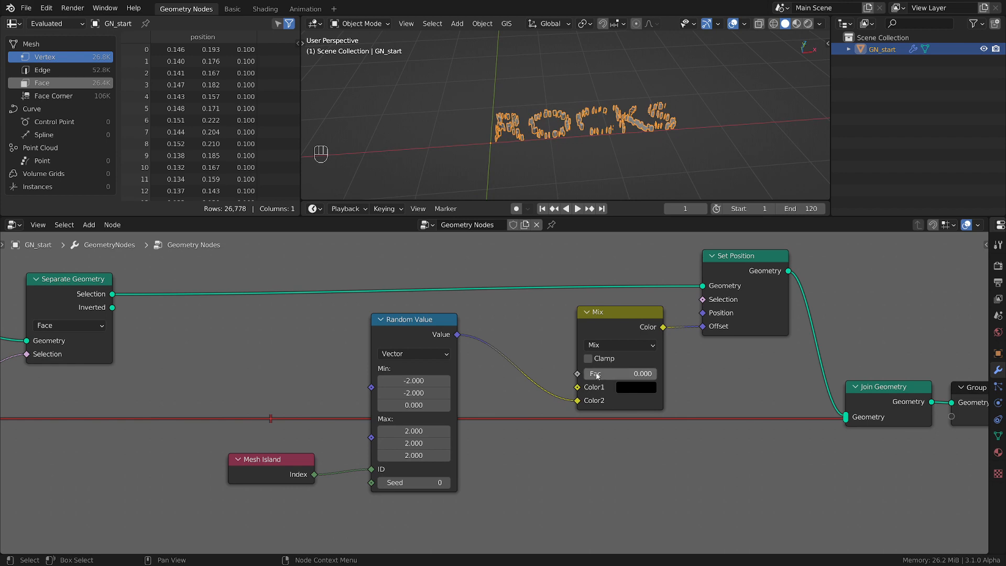
drag(598, 374, 662, 373)
scroll(498, 97, down, 3)
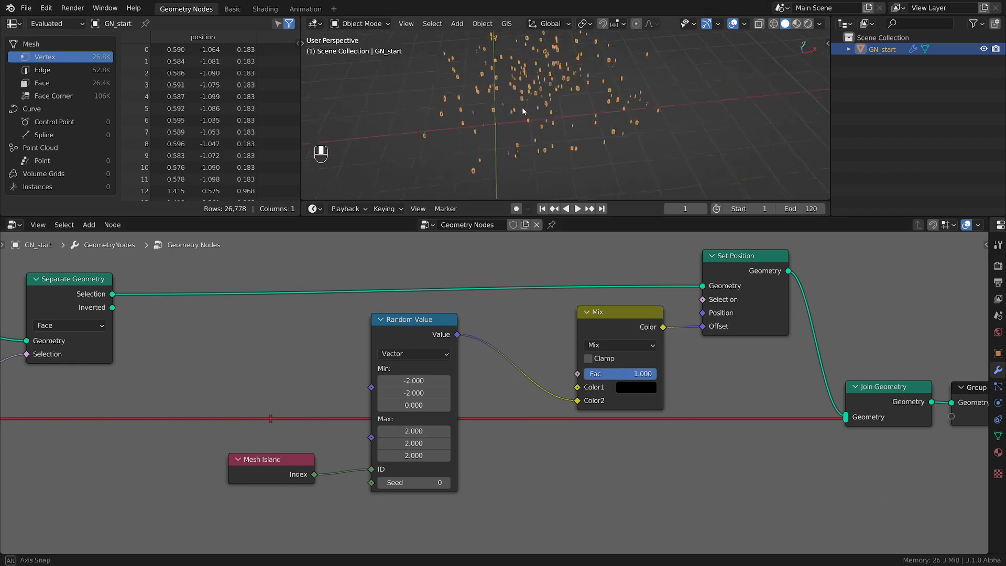
Move the Mesh Island and Random Value nodes farther from the Mix node to make room between them
scroll(501, 399, up, 1)
drag(206, 493, 180, 481)
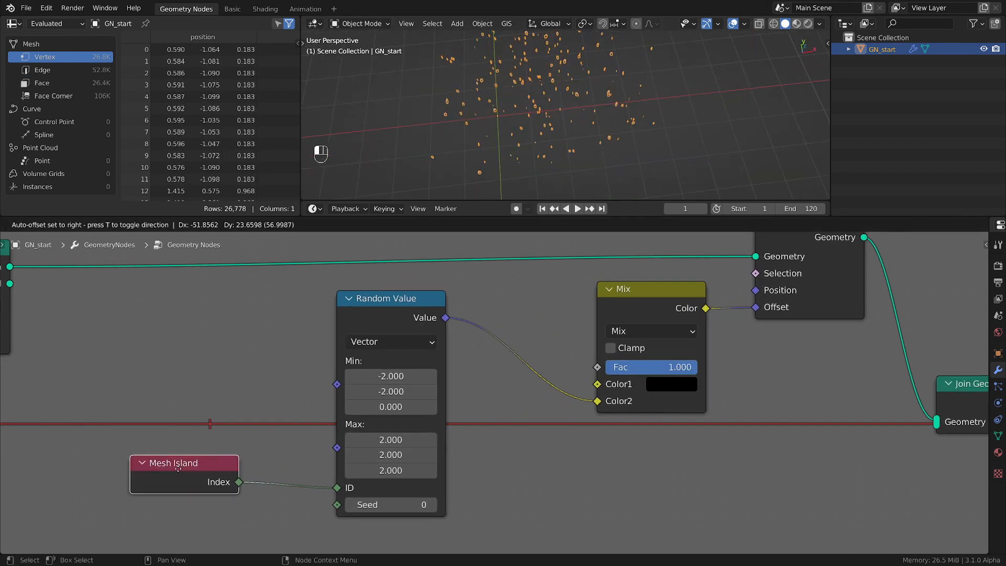
scroll(511, 98, up, 5)
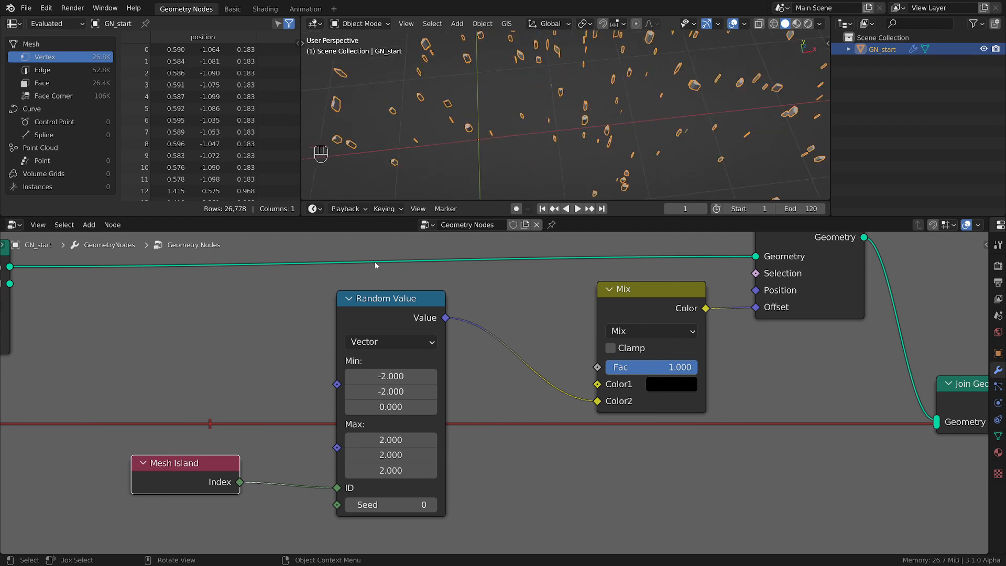
drag(390, 298, 341, 302)
Add a Position input node and place it between Random Value and Mix, below their link
key(shift+a)
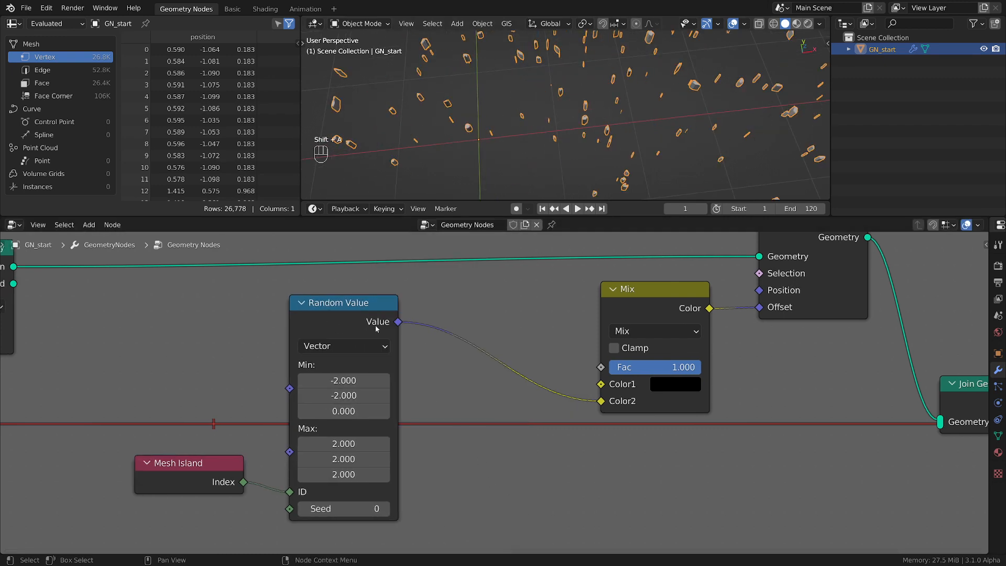
key(shift+a)
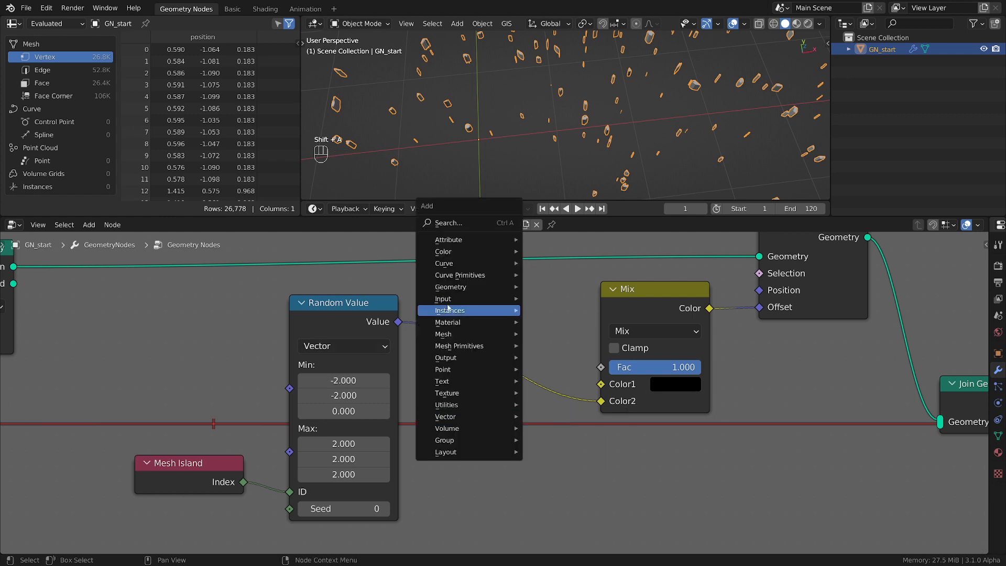
mouse_move(454, 305)
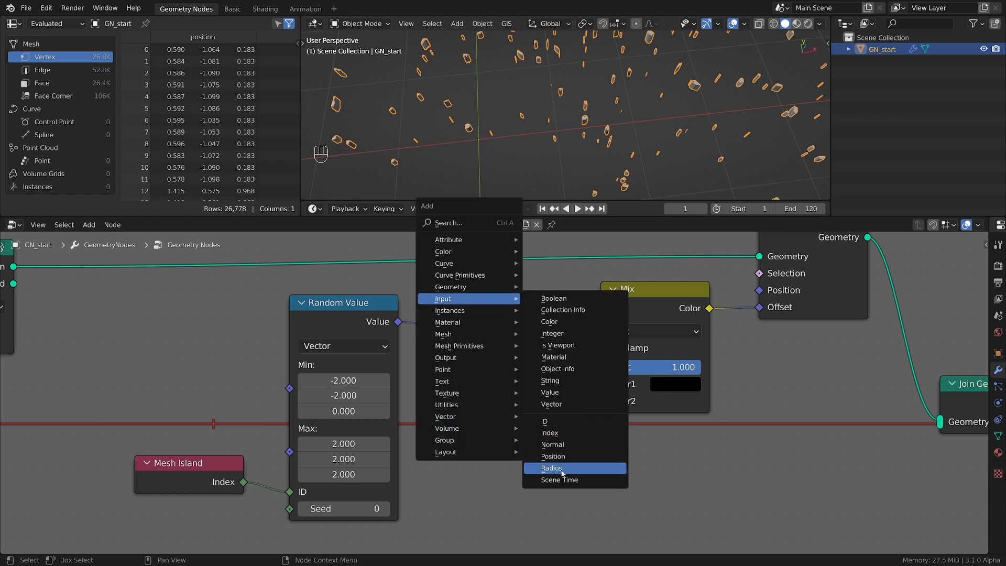
click(556, 456)
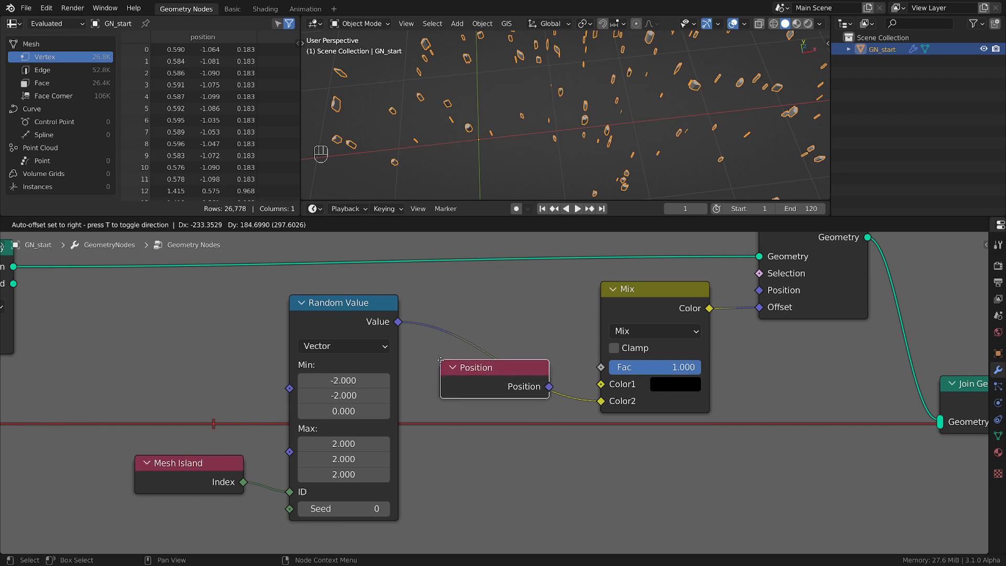
click(422, 363)
drag(461, 369, 437, 454)
Add a Vector Math node set to Add below Mix and connect Position to its second Vector input
key(shift+a)
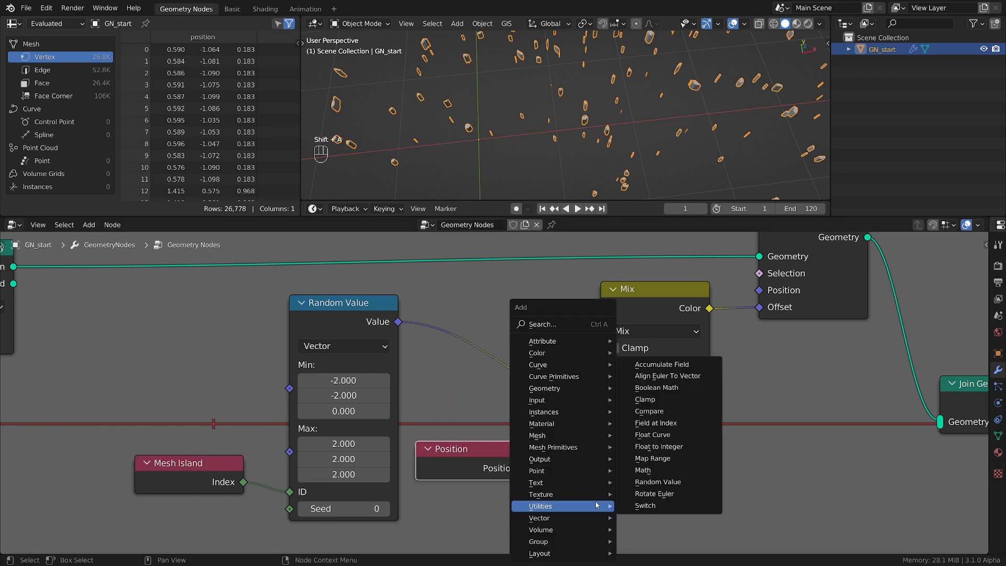
click(653, 507)
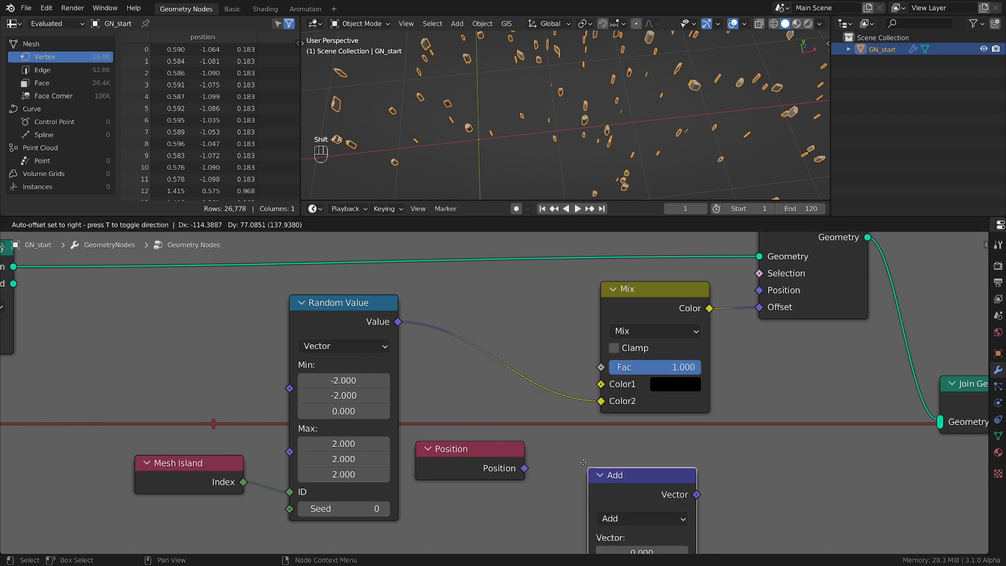
click(625, 486)
drag(525, 468, 568, 452)
middle_drag(561, 293, 557, 340)
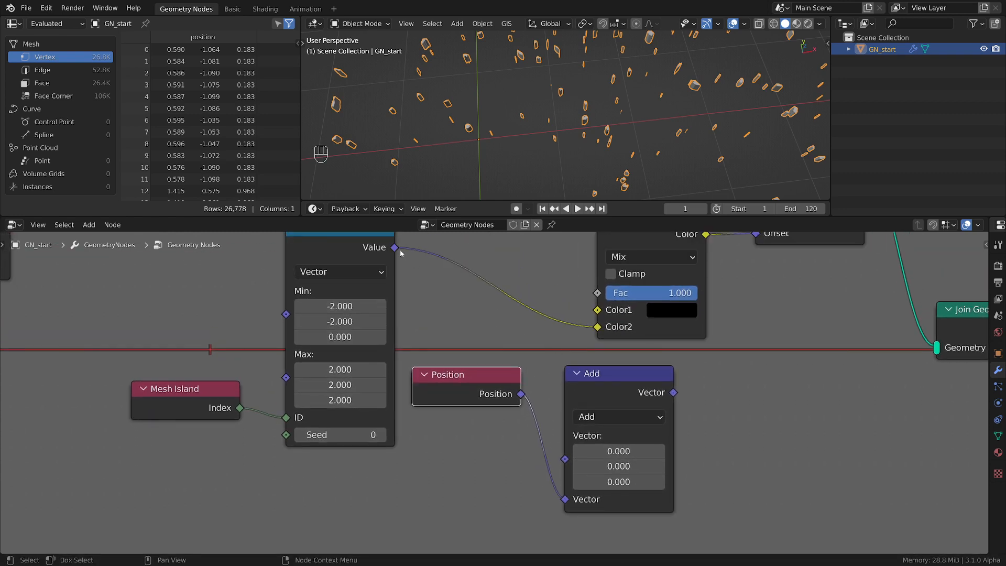
Connect Random Value to Add's first Vector input and Add's output to Mix's Color2, and check the scatter using Fac
mouse_move(401, 254)
mouse_down()
mouse_move(504, 414)
mouse_move(565, 459)
mouse_up()
ctrl+right_drag(557, 303, 549, 338)
drag(674, 393, 597, 328)
scroll(597, 327, down, 1)
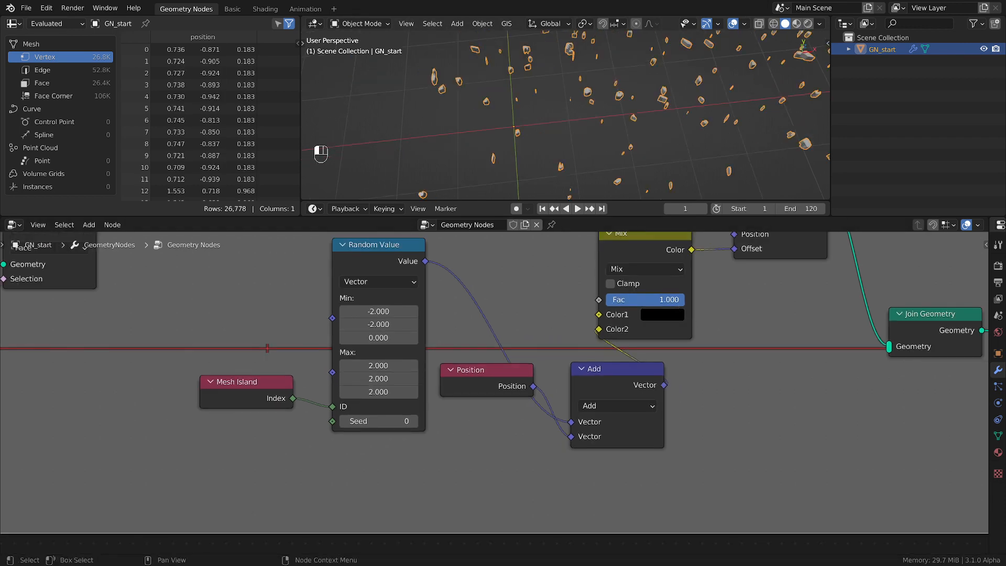
mouse_move(681, 300)
mouse_down()
mouse_move(607, 300)
mouse_move(683, 300)
mouse_up()
middle_drag(638, 109, 584, 121)
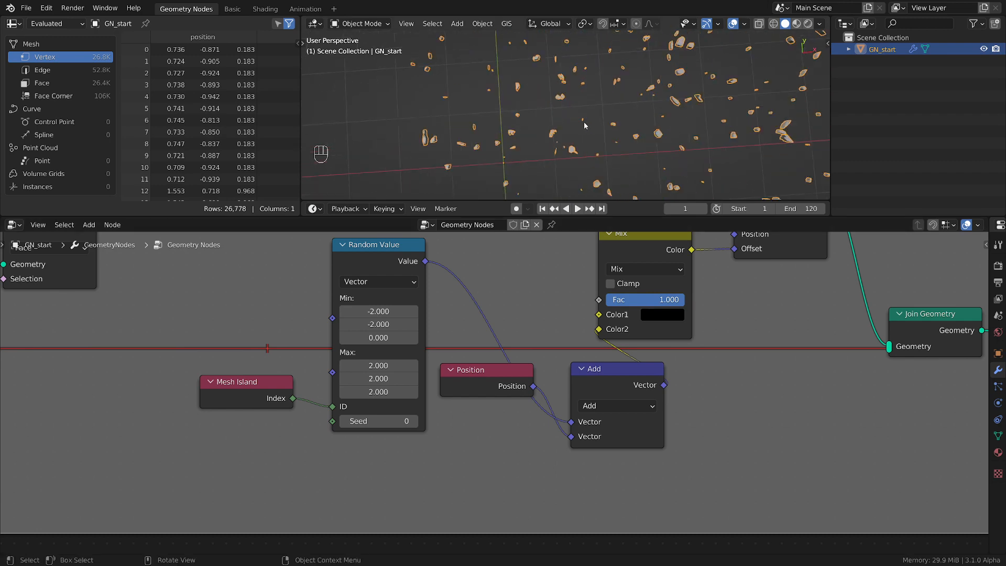
Move Mesh Island and Random Value farther from Mix and place Position beside Random Value's output
scroll(640, 307, down, 2)
click(392, 365)
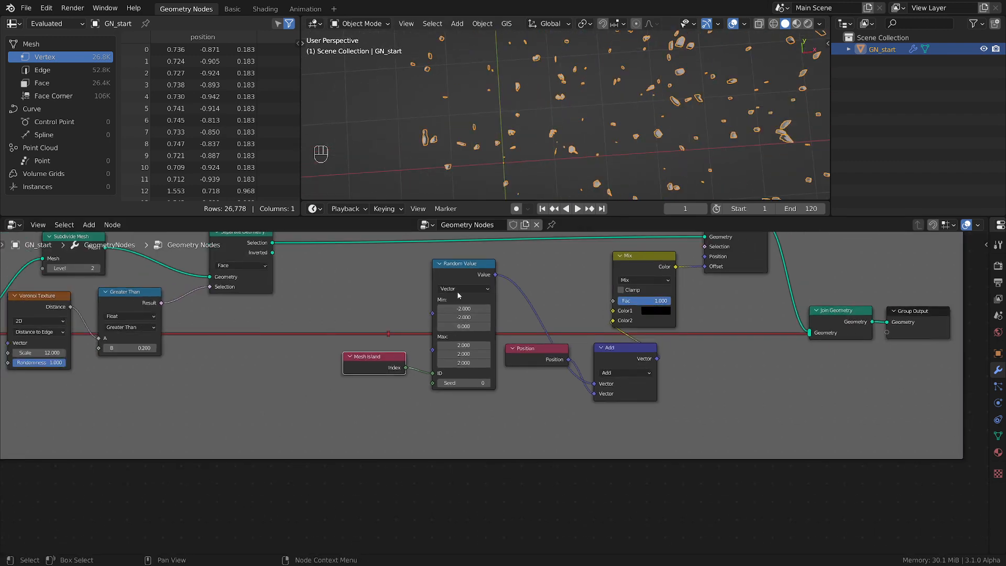
shift+click(436, 271)
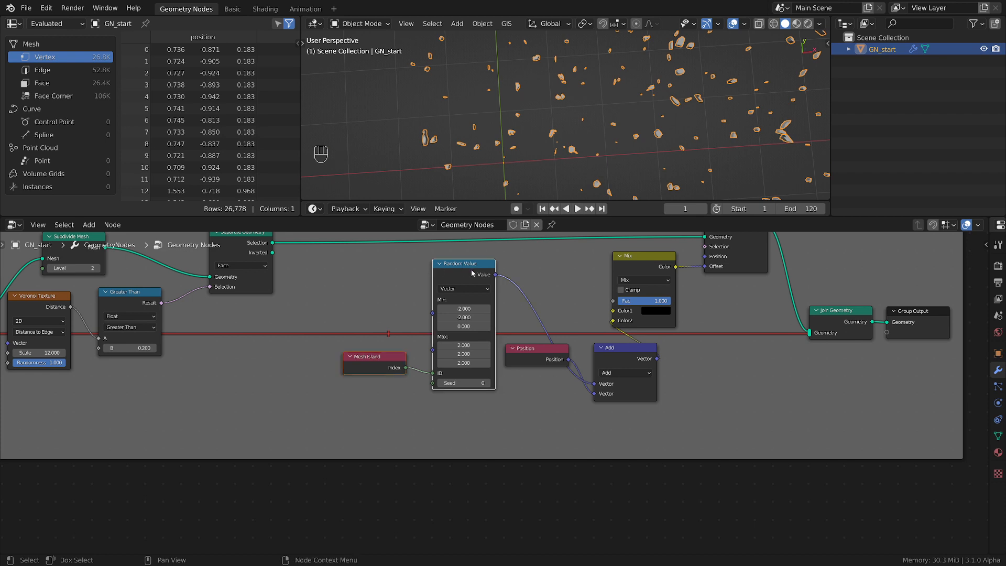
key(g)
click(339, 266)
click(542, 348)
key(g)
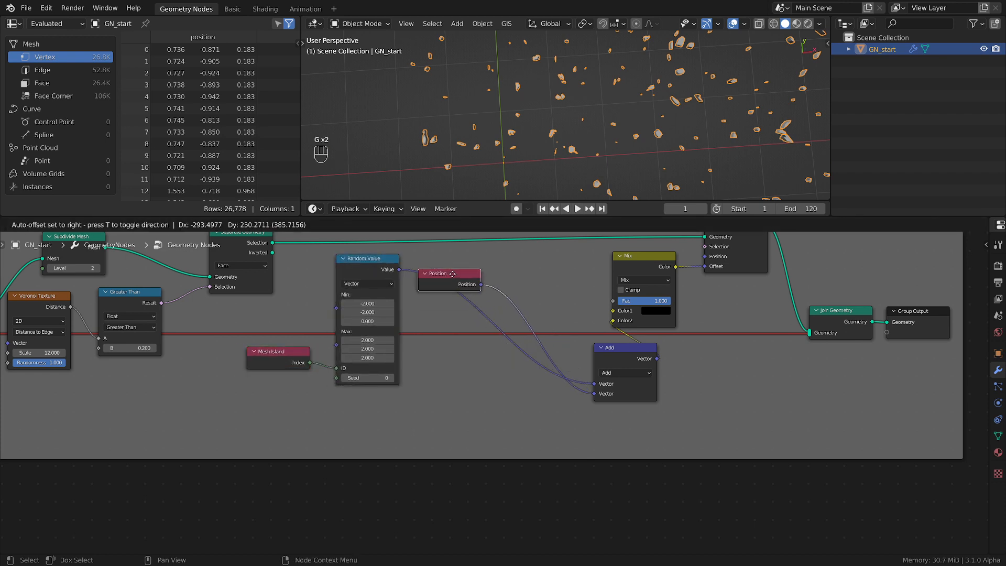
click(454, 273)
Move the Add node between Position and Mix and collapse it
click(626, 360)
key(g)
click(552, 276)
key(h)
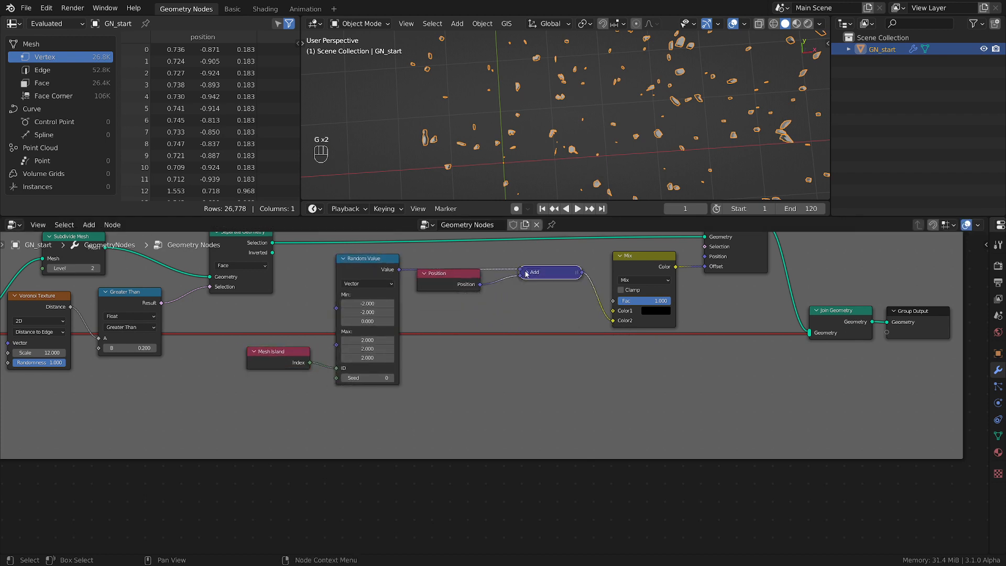
key(g)
click(530, 279)
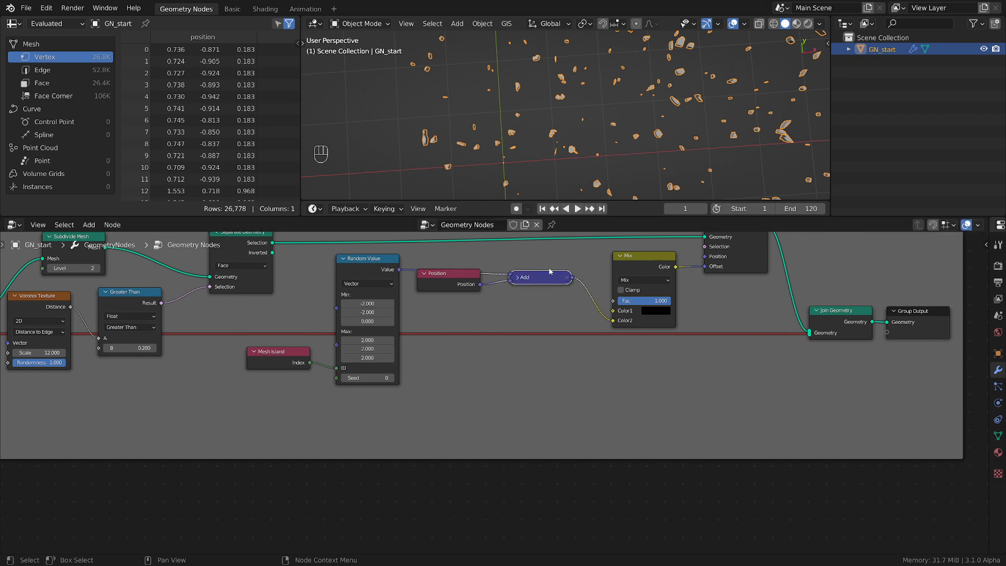
Shift the Add, Position, Random Value and Mesh Island nodes slightly closer to Mix
scroll(552, 272, down, 1)
middle_drag(547, 281, 525, 340)
key(g)
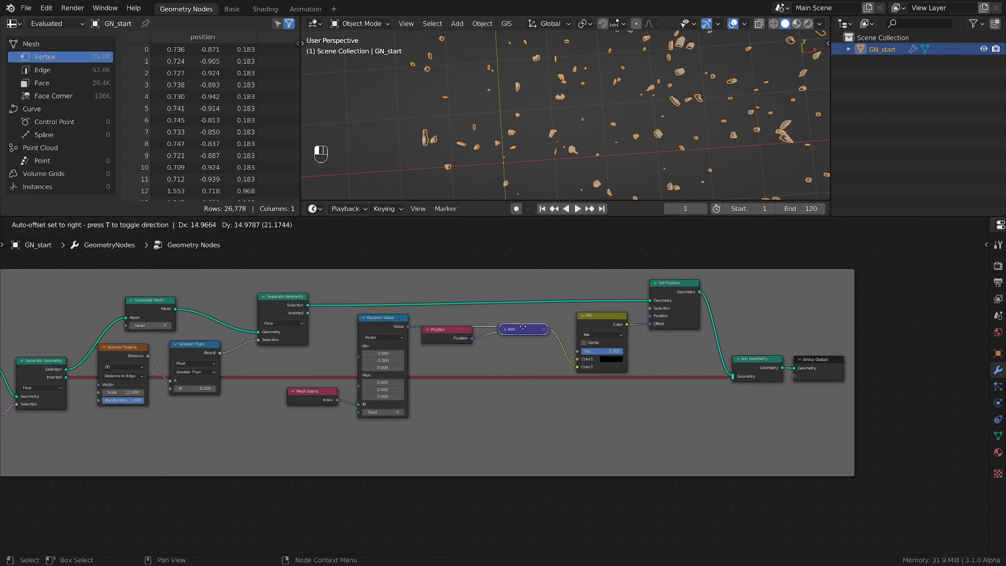
click(538, 334)
drag(459, 337, 478, 340)
drag(392, 321, 415, 318)
drag(321, 396, 350, 400)
Move the Join Geometry and Group Output nodes together horizontally, farther from Set Position
scroll(653, 372, down, 3)
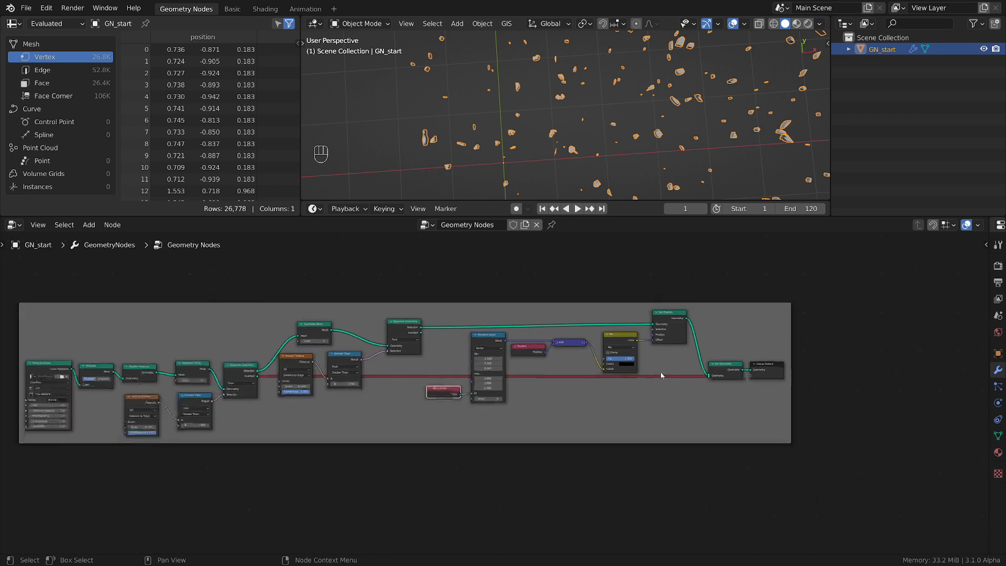
key(b)
drag(682, 401, 617, 384)
key(g)
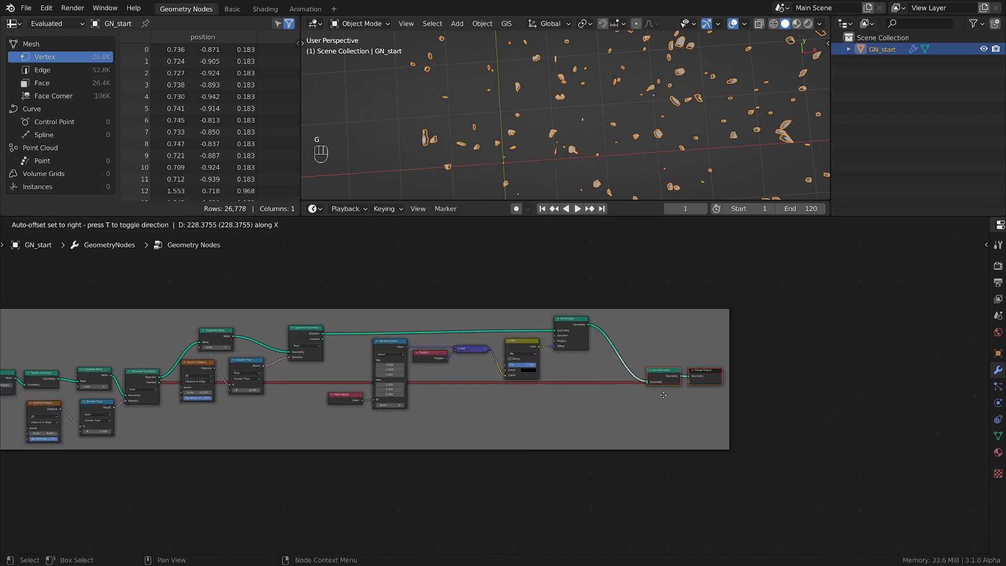
click(664, 403)
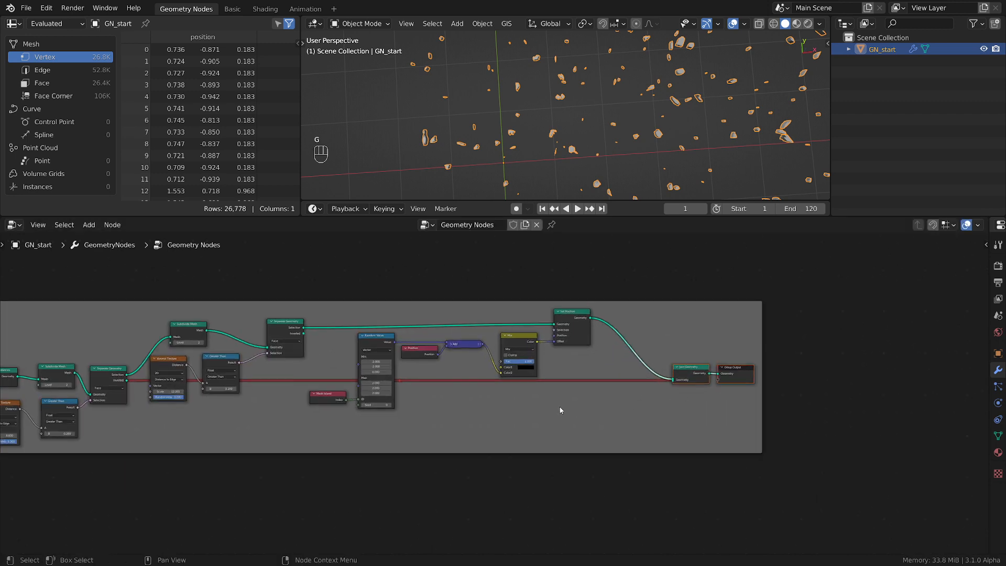
Join the scatter nodes from Mesh Island through Set Position in a frame
scroll(610, 410, up, 1)
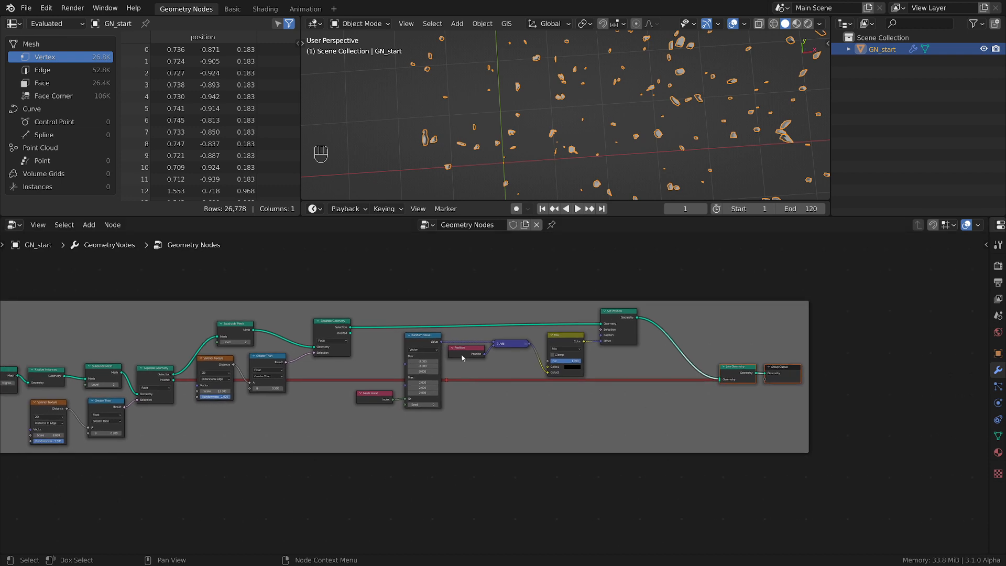
key(b)
drag(365, 261, 651, 422)
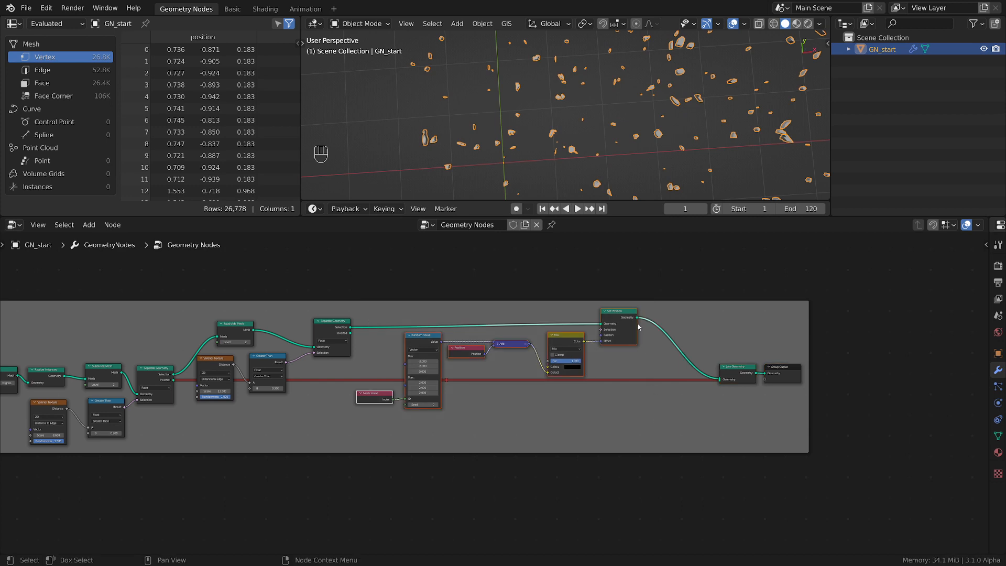
key(ctrl+j)
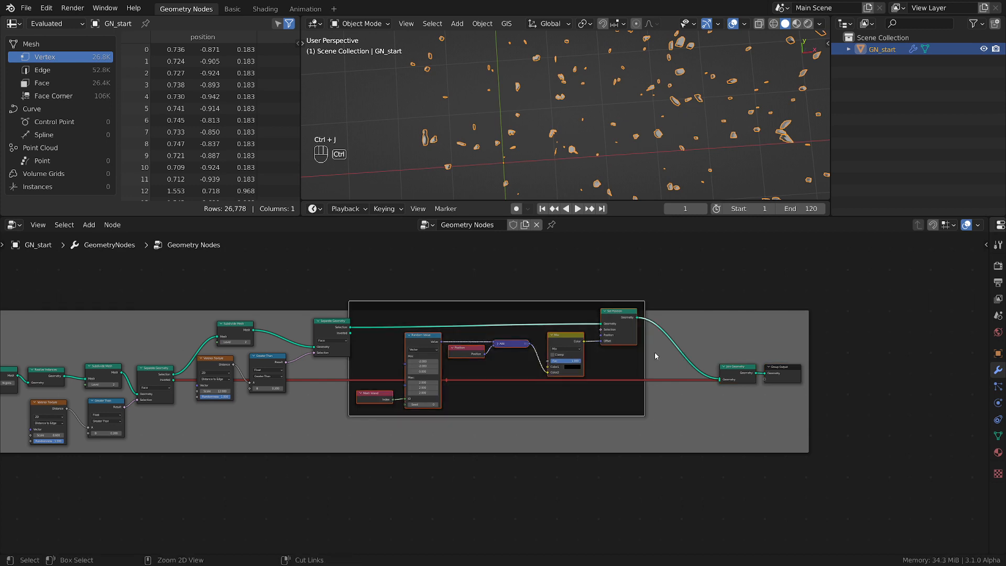
Move the scatter frame up and toward Join Geometry, and raise the second Separate Geometry node to line up with it
key(g)
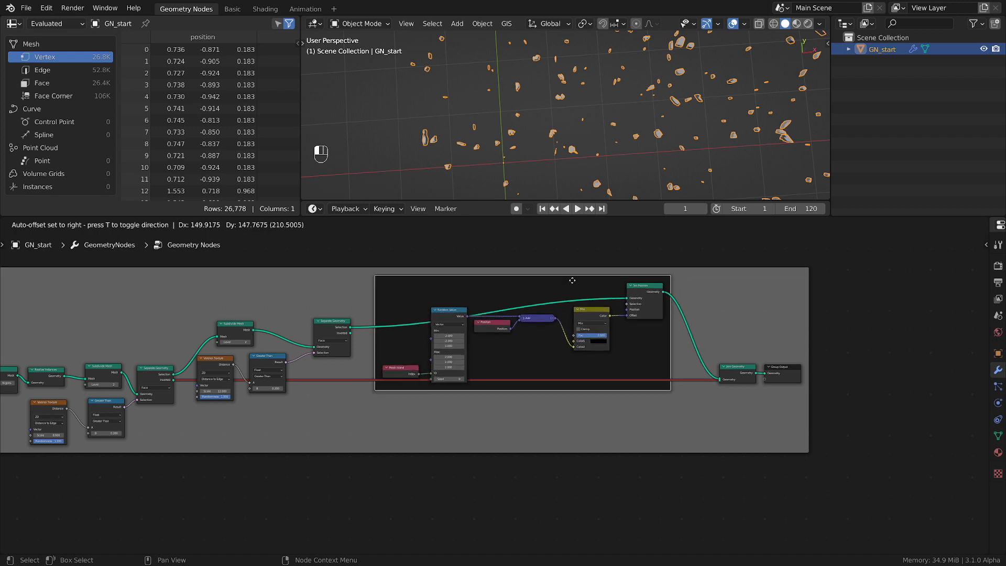
click(577, 276)
drag(334, 326, 336, 297)
middle_drag(461, 398, 544, 394)
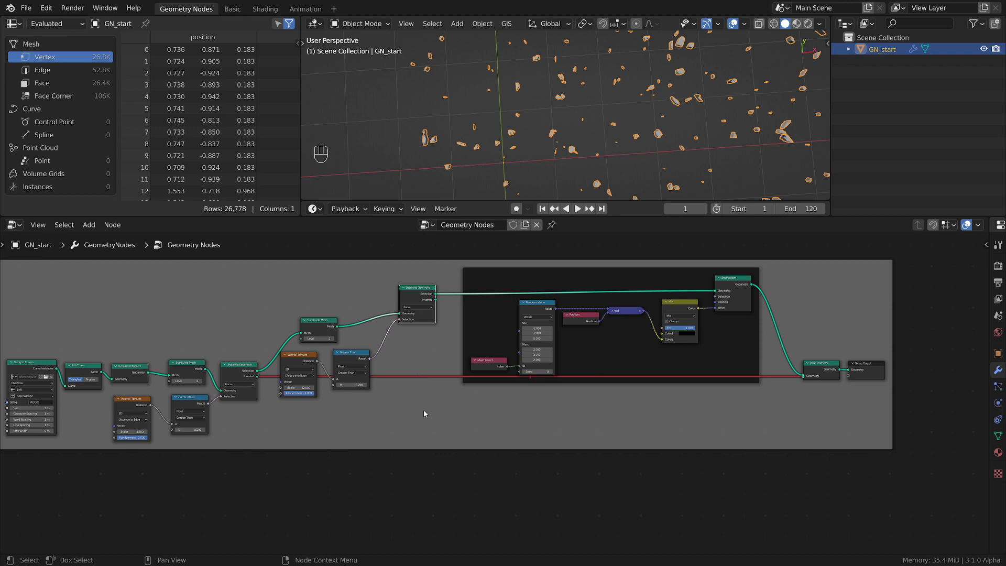
Move all nodes preceding the scatter frame away from it as a group to widen the gap
scroll(423, 410, down, 1)
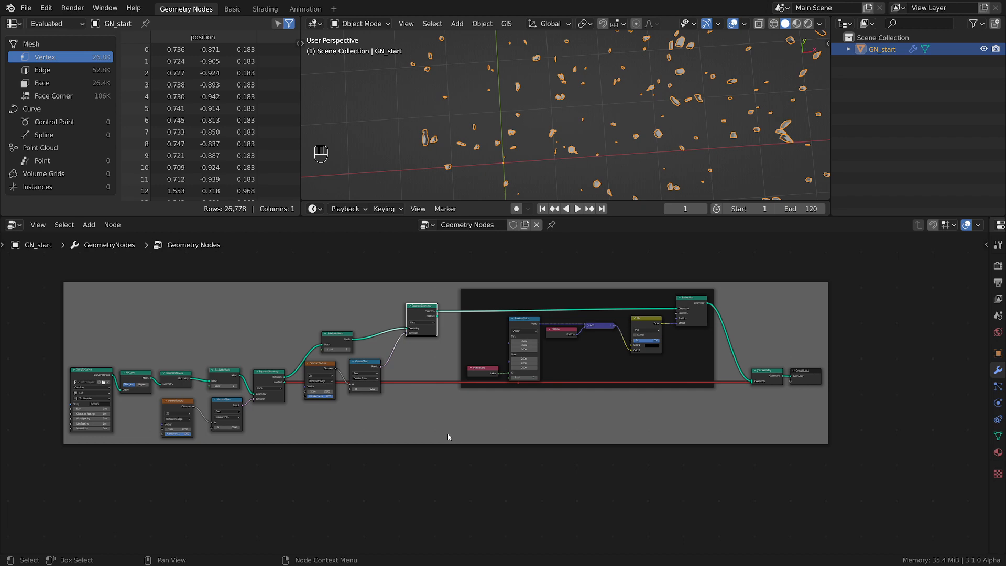
scroll(611, 333, up, 3)
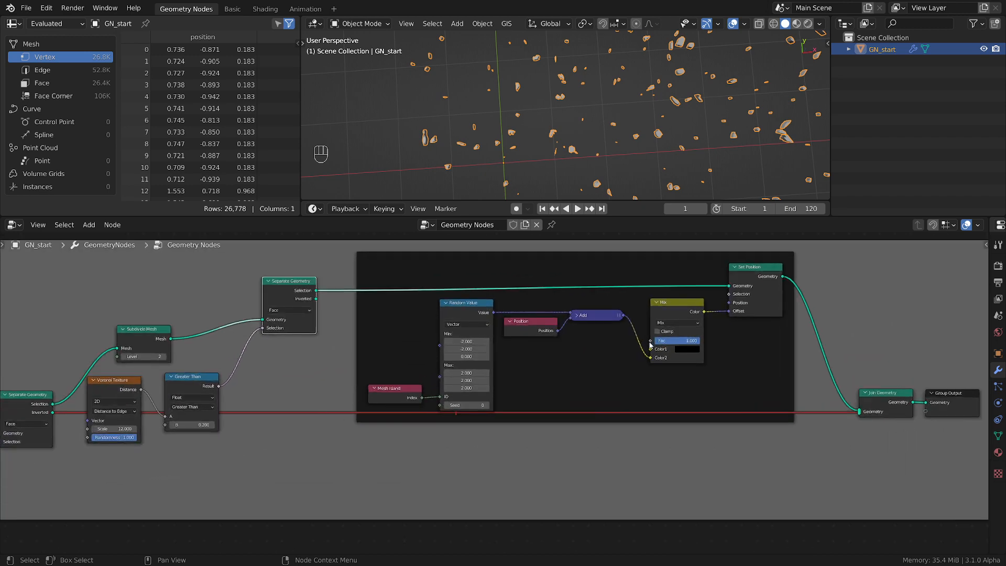
scroll(661, 340, up, 1)
scroll(468, 438, down, 3)
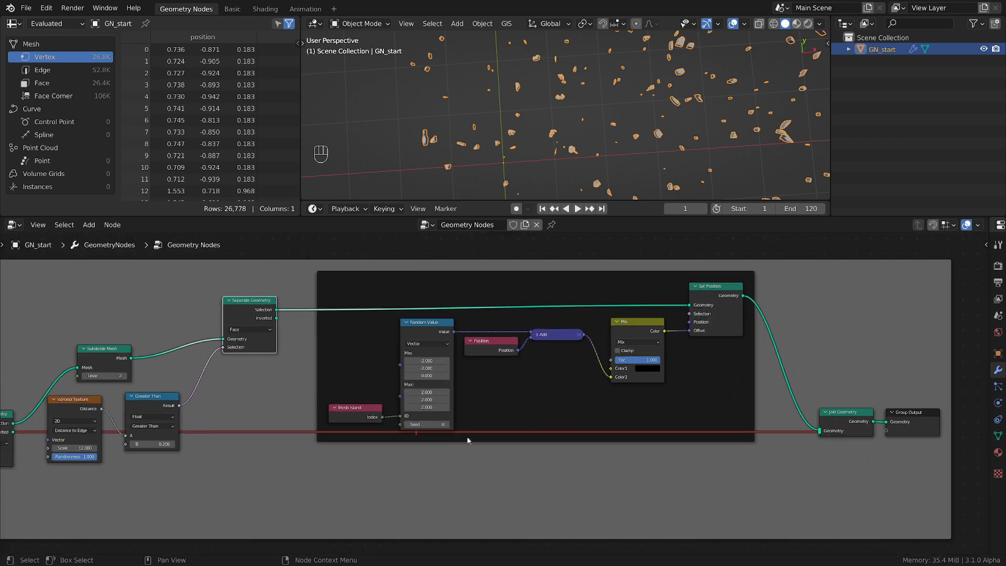
middle_drag(468, 439, 626, 463)
scroll(412, 396, down, 2)
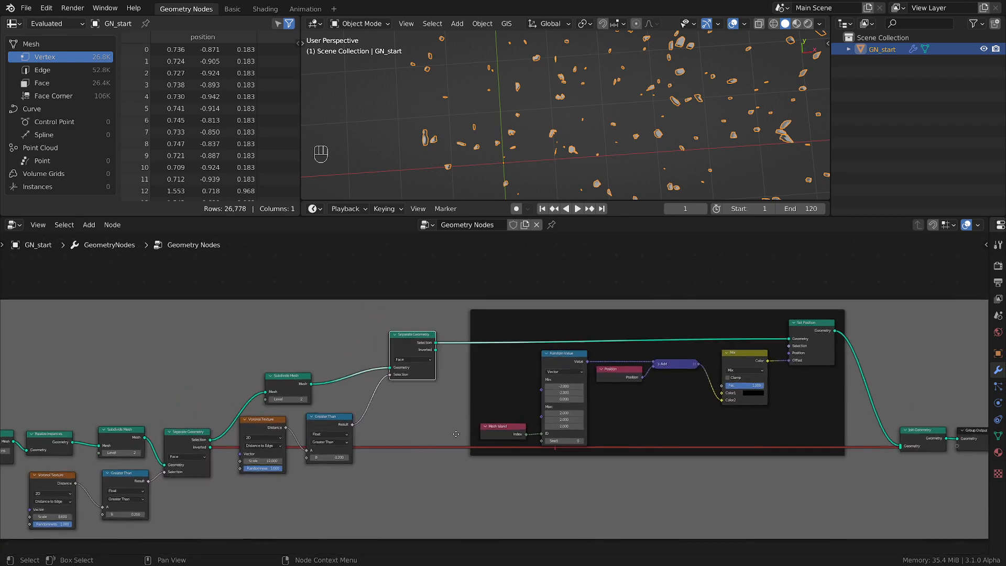
middle_drag(436, 441, 577, 389)
scroll(577, 393, down, 3)
drag(560, 523, 148, 291)
key(g)
click(397, 401)
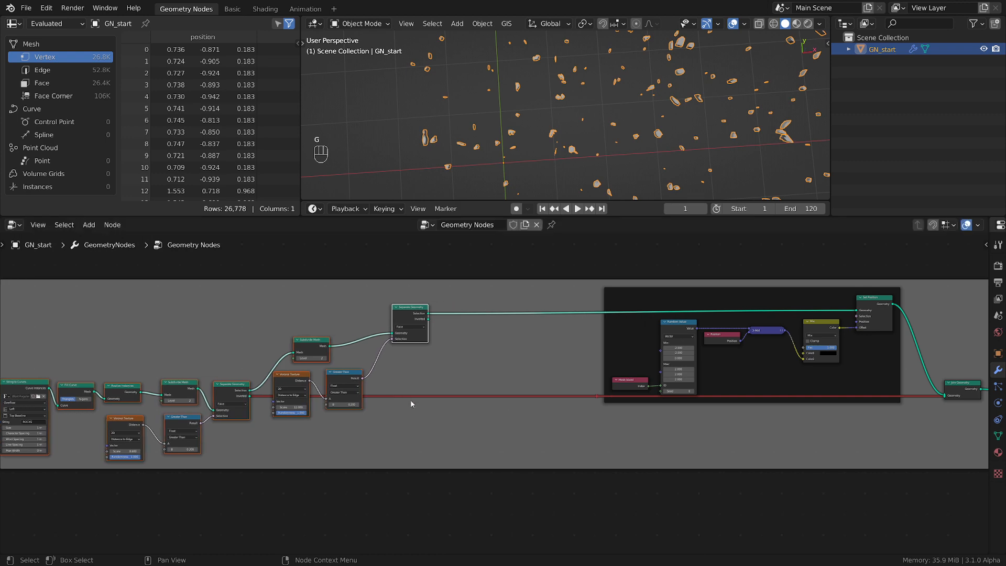
Examine the scattered pieces from a new angle, test the Mix node's Fac, and review the space before the frame
scroll(499, 408, up, 4)
scroll(832, 361, down, 3)
middle_drag(900, 332, 762, 356)
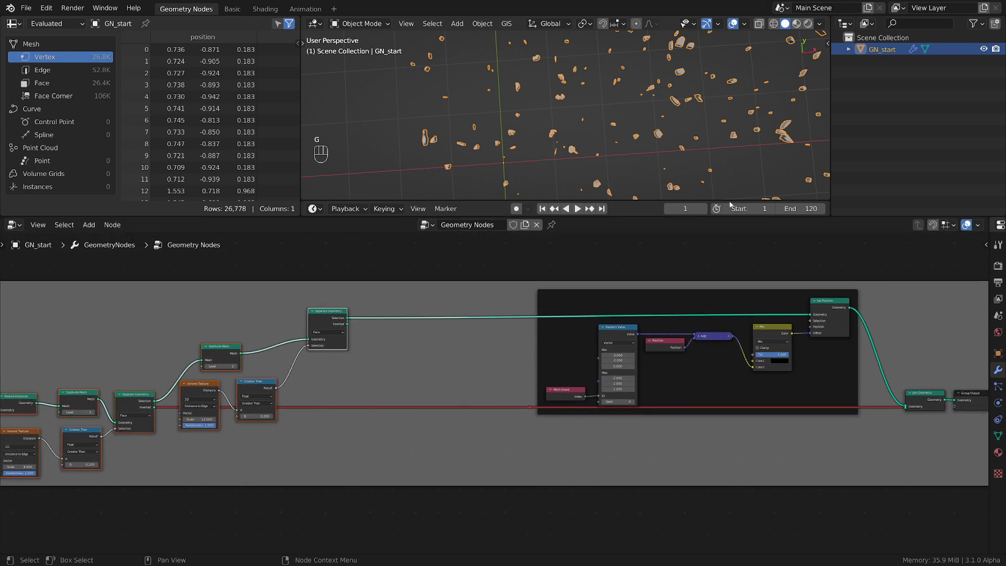
middle_drag(688, 150, 687, 90)
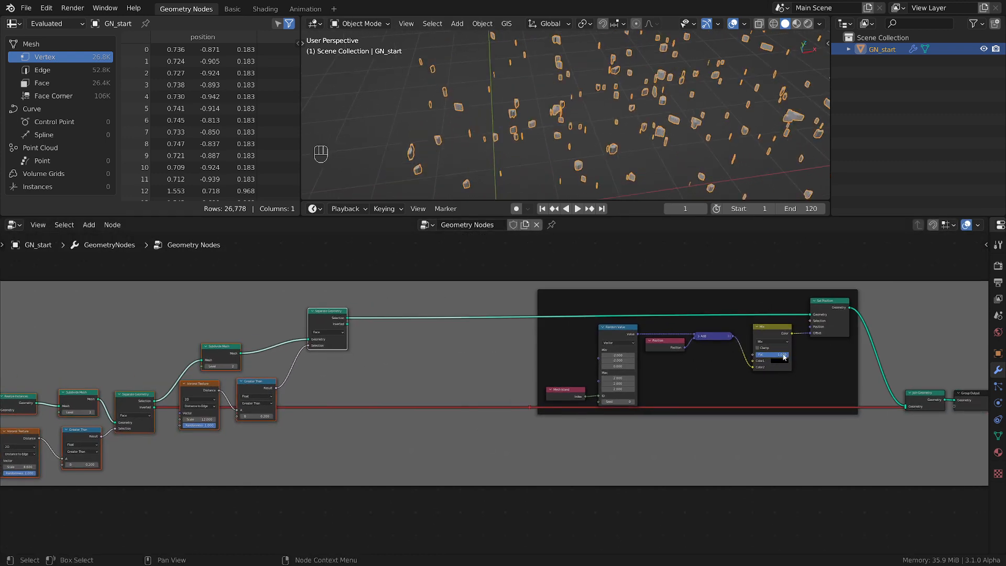
mouse_move(784, 357)
mouse_down()
mouse_move(739, 357)
mouse_move(784, 357)
mouse_up()
middle_drag(557, 431, 614, 427)
scroll(615, 427, up, 2)
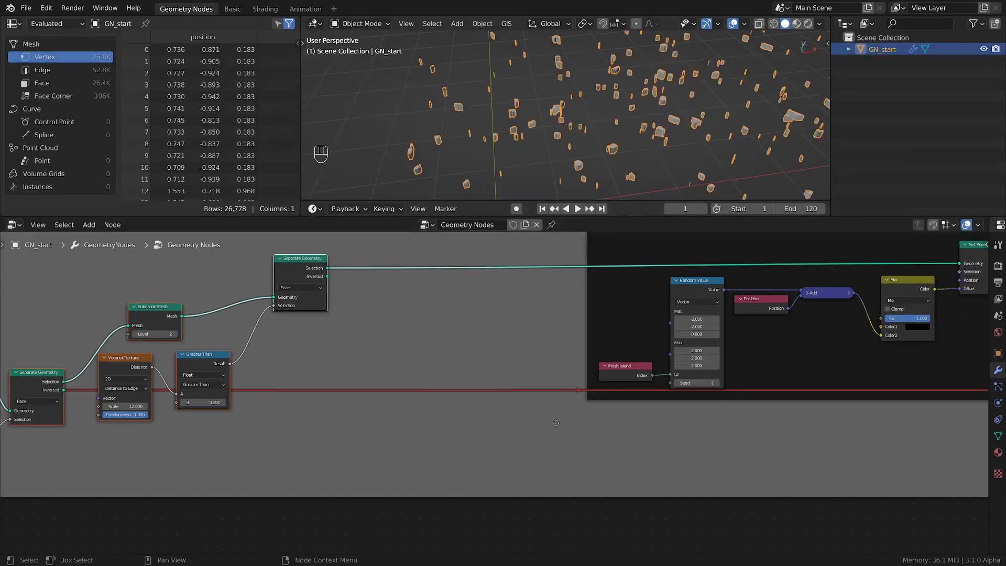
scroll(558, 421, down, 4)
middle_drag(492, 424, 508, 439)
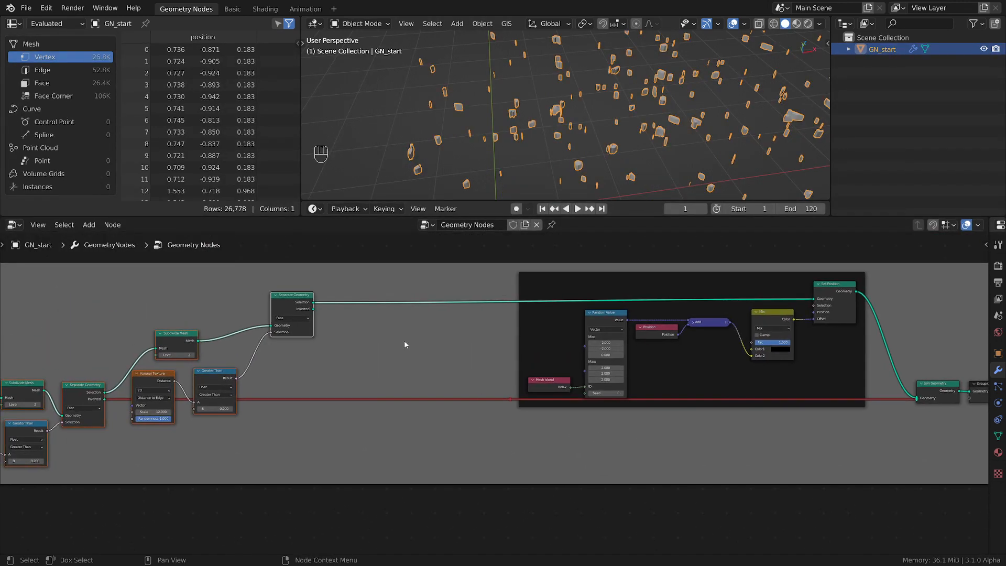
Add a Group Input node in the gap beside the second Separate Geometry node
middle_drag(405, 345, 461, 342)
scroll(423, 347, up, 1)
key(shift+a)
mouse_move(413, 350)
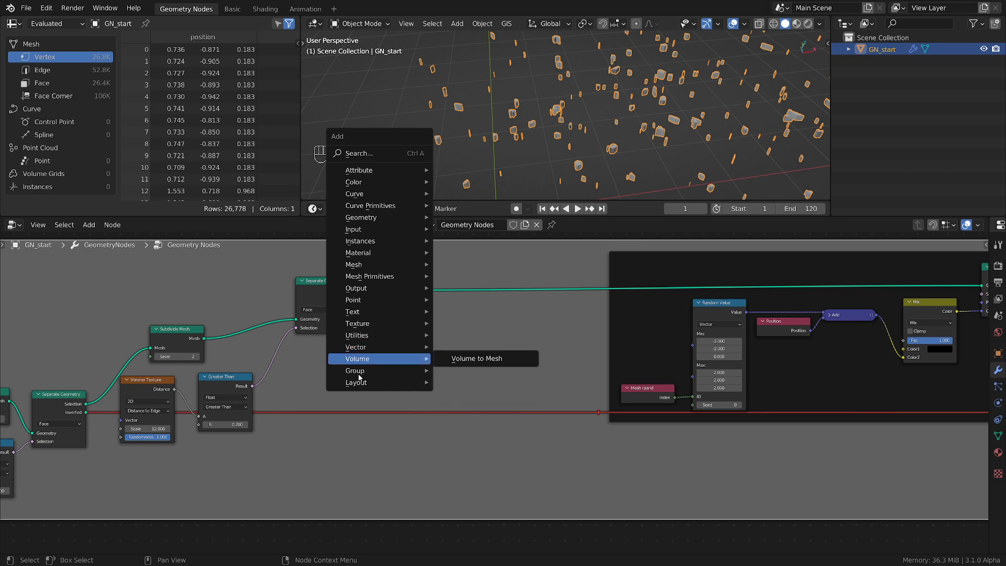
mouse_move(361, 371)
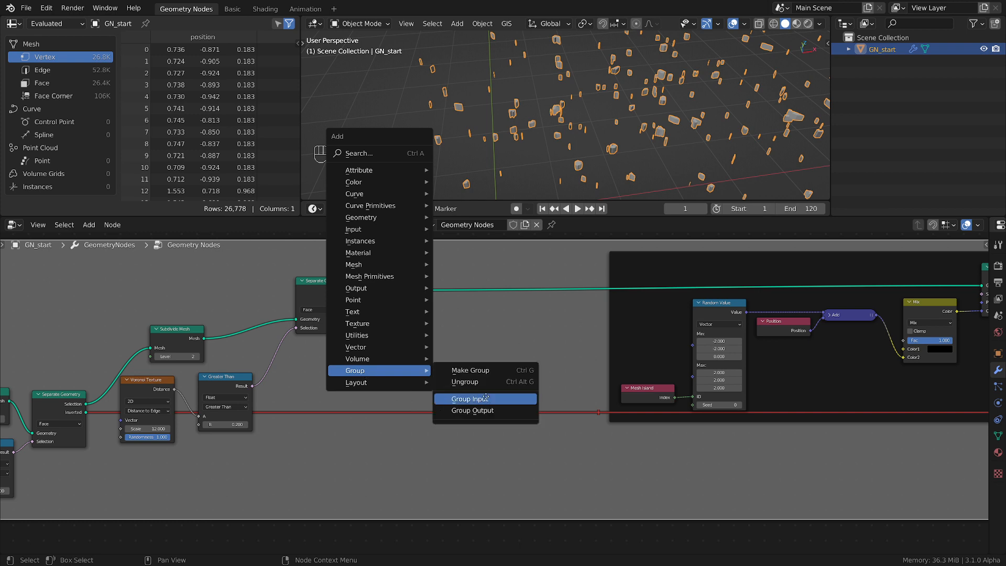
click(469, 399)
click(400, 370)
scroll(401, 370, up, 1)
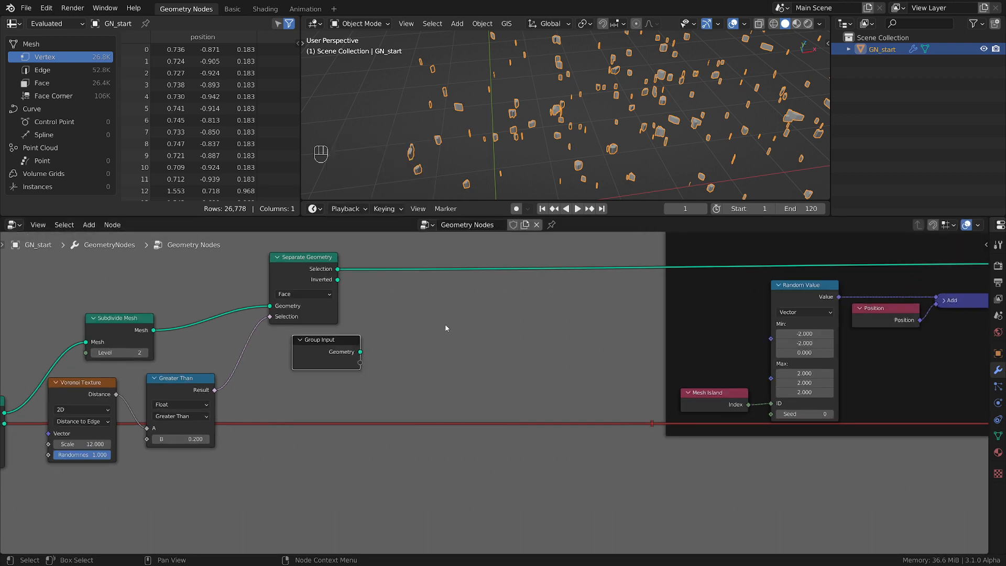
Add a Map Range node beside the new Group Input and expose its Value as a new group input
key(shift+a)
mouse_move(452, 290)
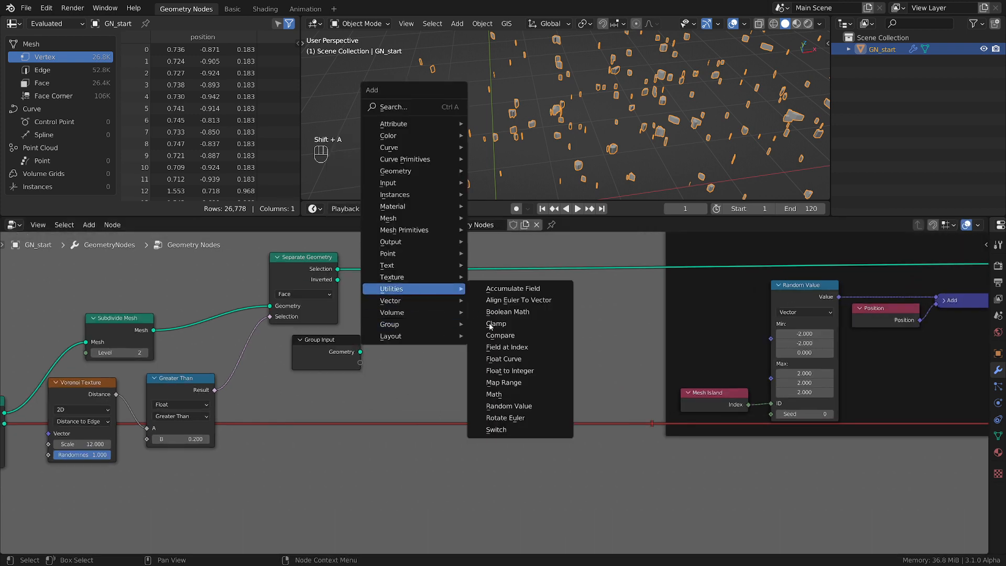
click(503, 383)
click(441, 289)
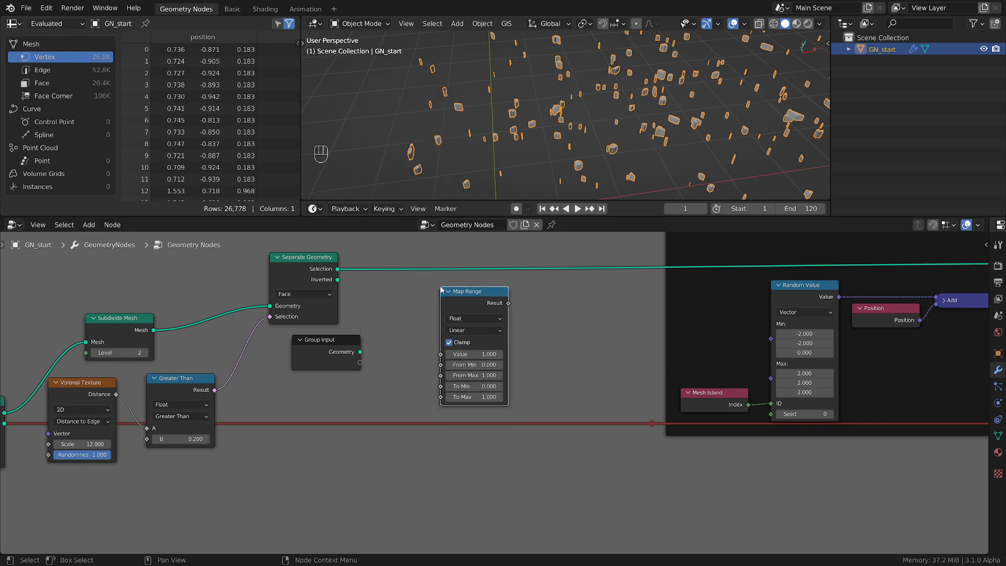
drag(360, 363, 445, 360)
scroll(497, 422, up, 2)
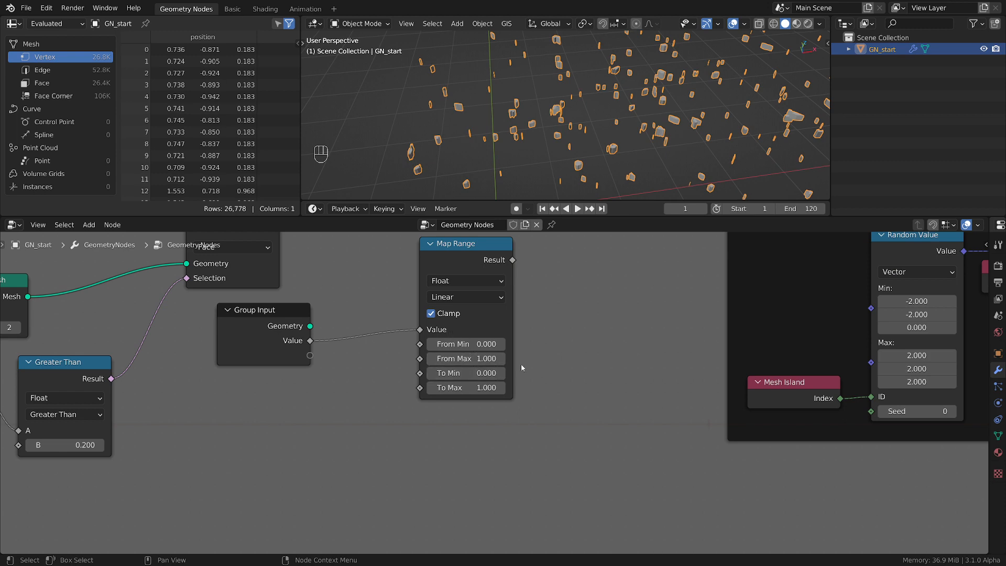
scroll(579, 363, down, 2)
drag(521, 280, 482, 275)
scroll(545, 295, down, 3)
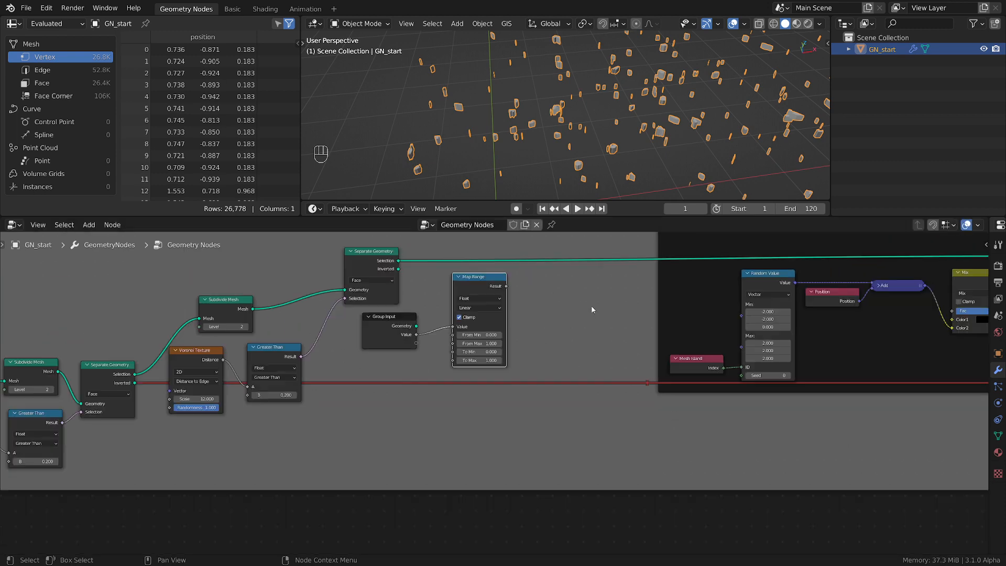
Add a Float Random Value node between Map Range and the scatter frame
middle_drag(597, 305, 488, 334)
key(shift+a)
mouse_move(488, 331)
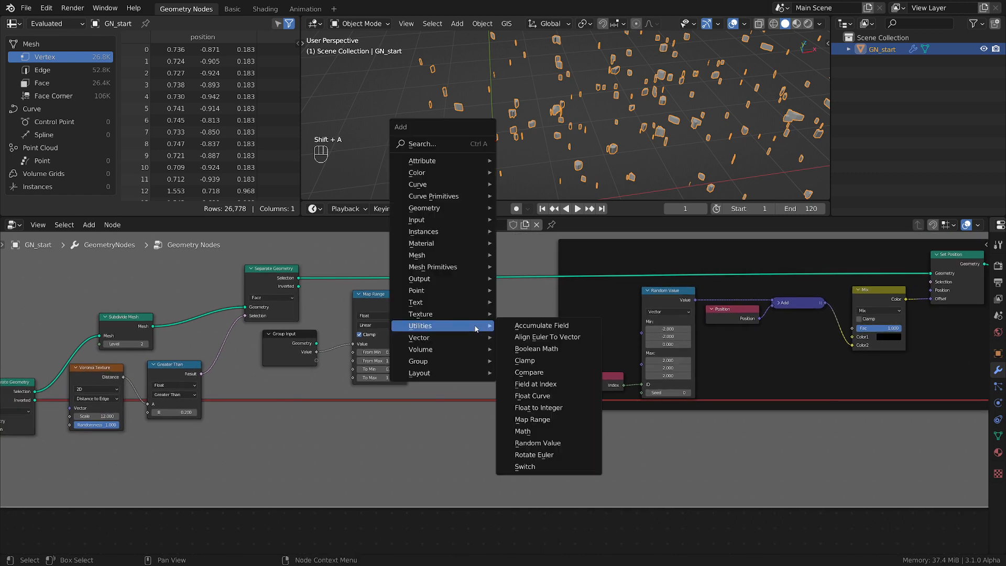
click(546, 446)
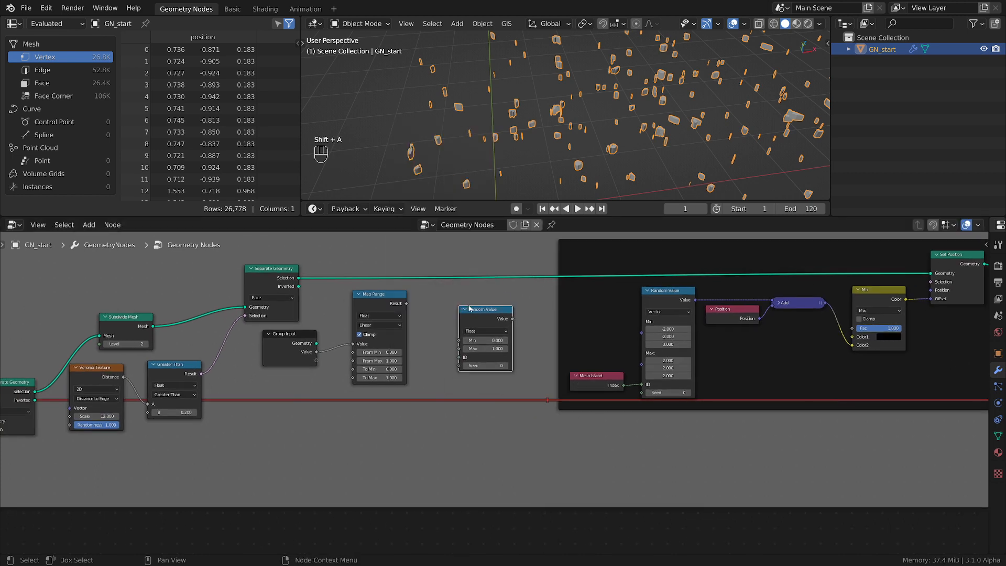
click(443, 341)
scroll(444, 341, up, 1)
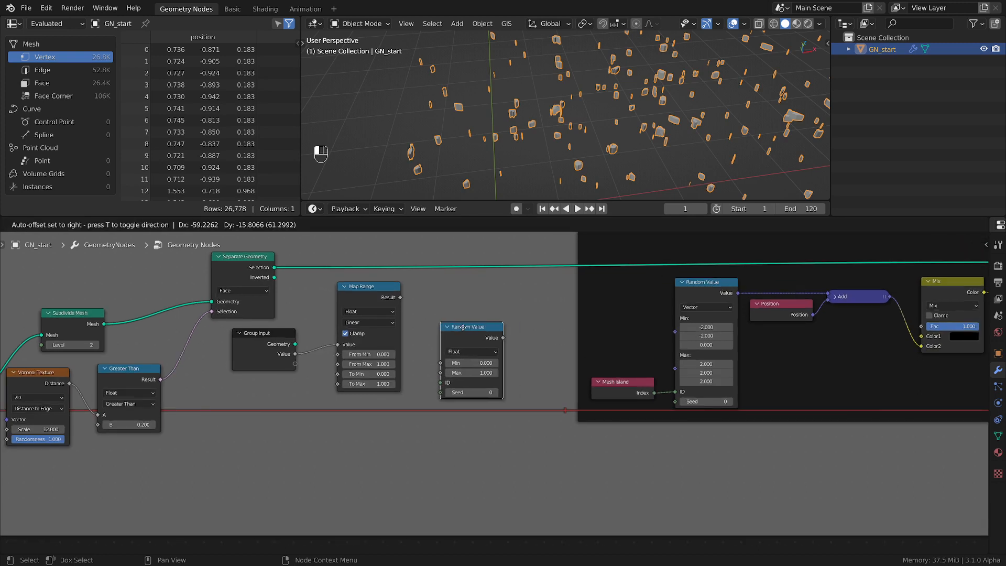
Add a Math node set to Add before the scatter frame and feed Map Range's Result into its first Value
key(shift+a)
mouse_move(491, 318)
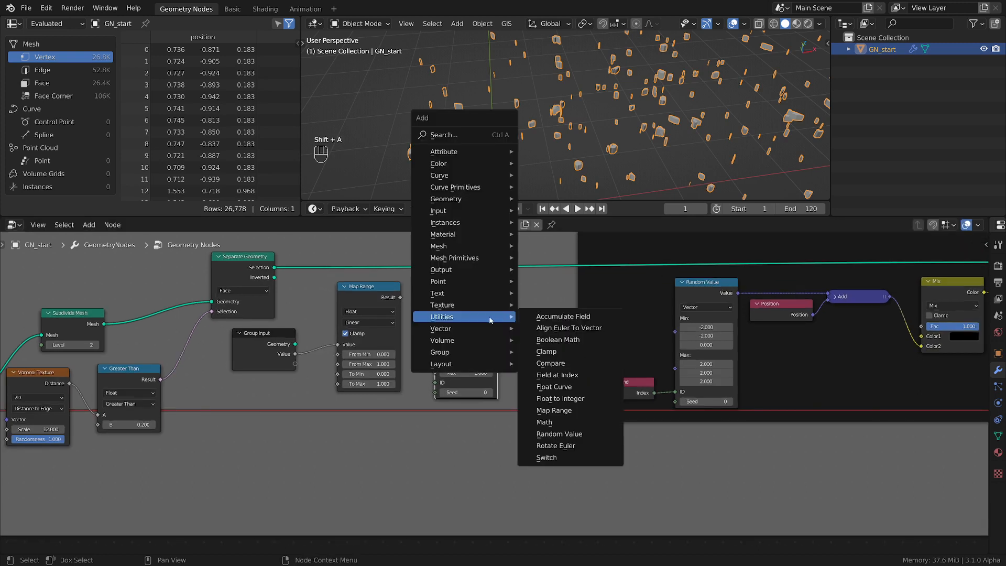
click(545, 422)
click(611, 391)
drag(400, 297, 508, 332)
middle_drag(861, 330, 809, 330)
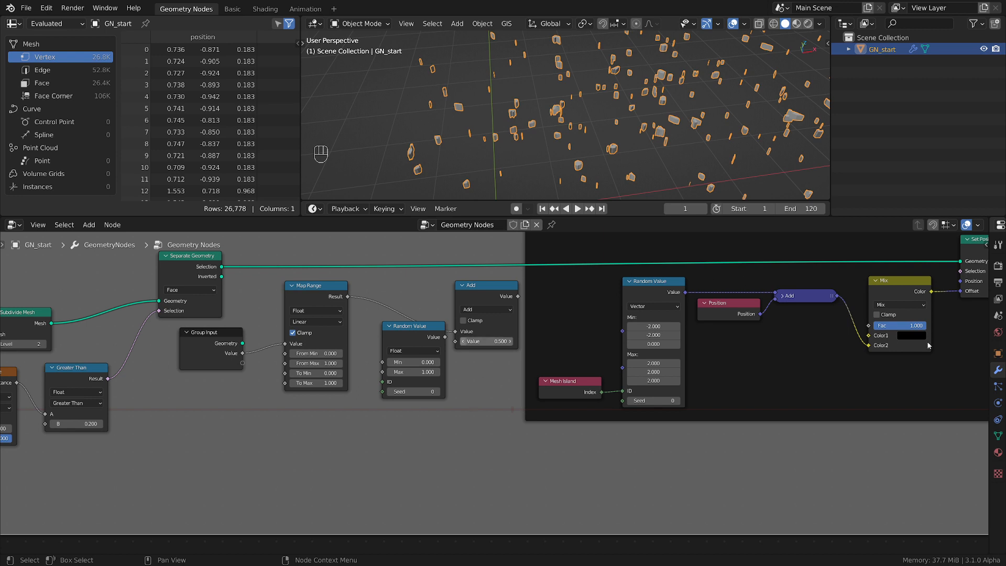
click(905, 326)
key(Return)
click(899, 324)
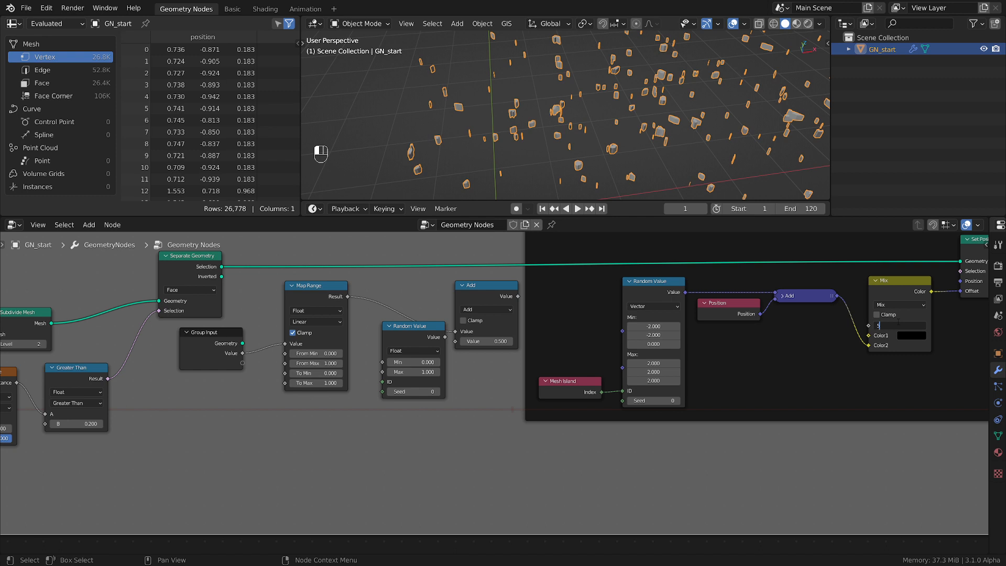
key(Return)
click(897, 325)
key(Return)
scroll(441, 286, down, 1)
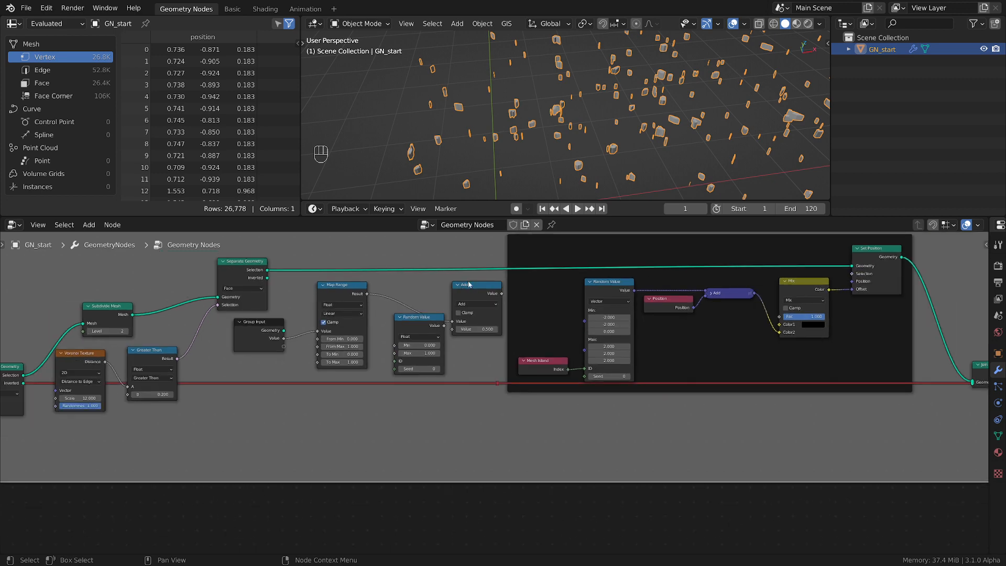
Raise the Add math node above Random Value, and shift the nodes through the second Separate Geometry away from the new Group Input
drag(481, 293, 469, 264)
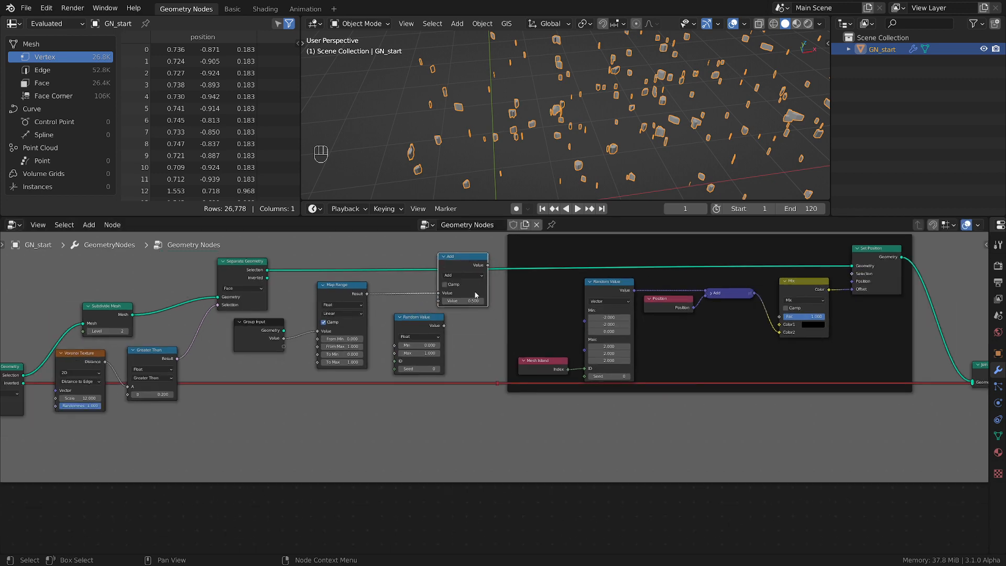
scroll(489, 300, down, 1)
scroll(344, 266, down, 2)
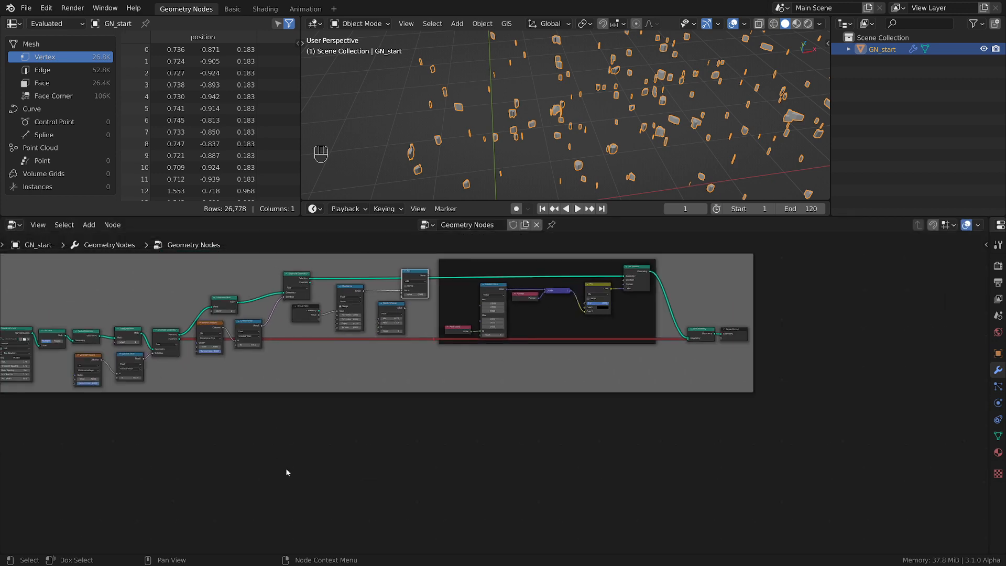
middle_drag(273, 474, 505, 467)
drag(398, 506, 233, 237)
drag(559, 478, 208, 254)
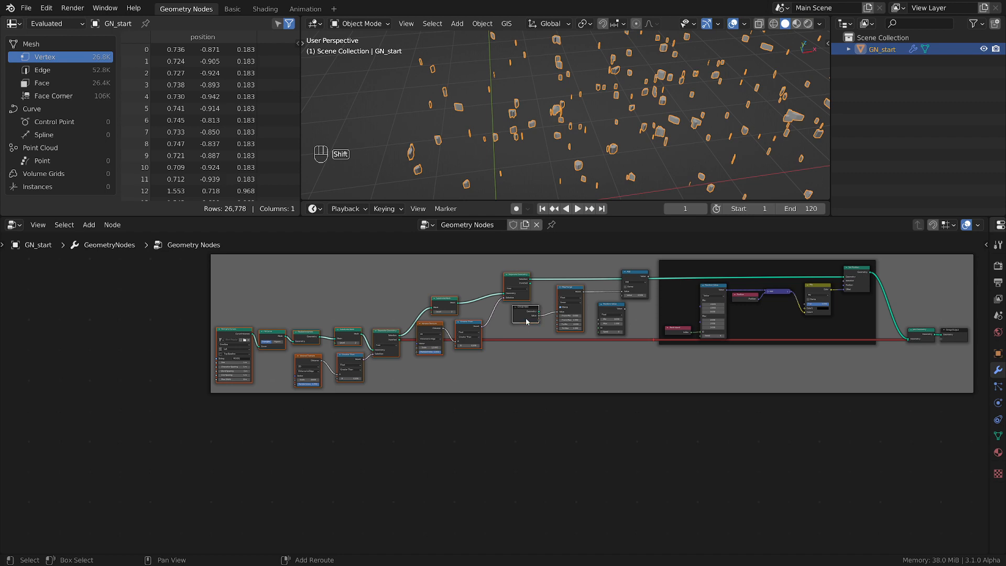
shift+click(569, 292)
shift+click(569, 292)
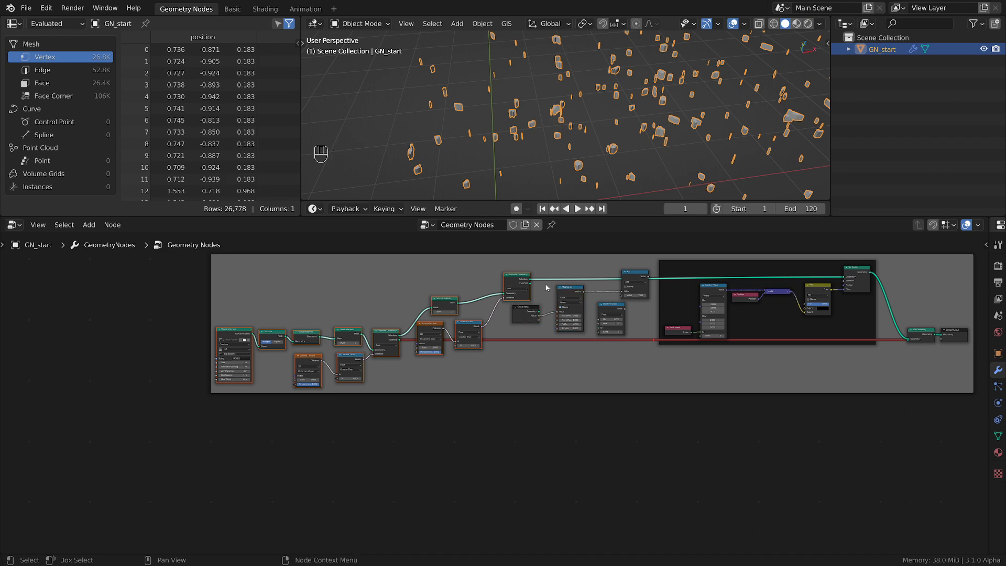
key(g)
click(397, 288)
scroll(550, 368, up, 4)
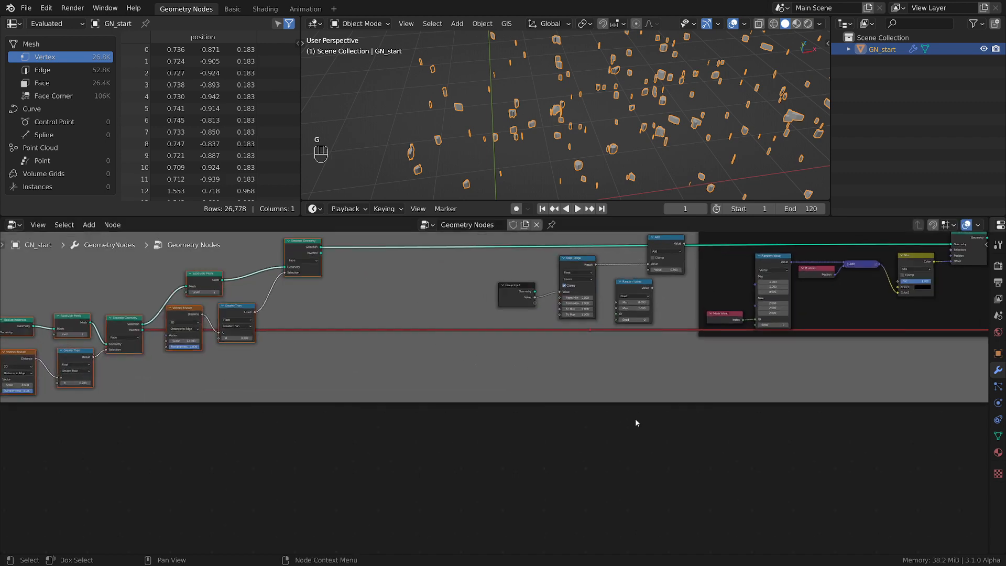
Spread out the Group Input, Map Range and Float Random Value nodes by moving them farther from the Add math node
middle_drag(636, 422, 508, 469)
scroll(507, 469, up, 2)
click(361, 316)
shift+click(443, 276)
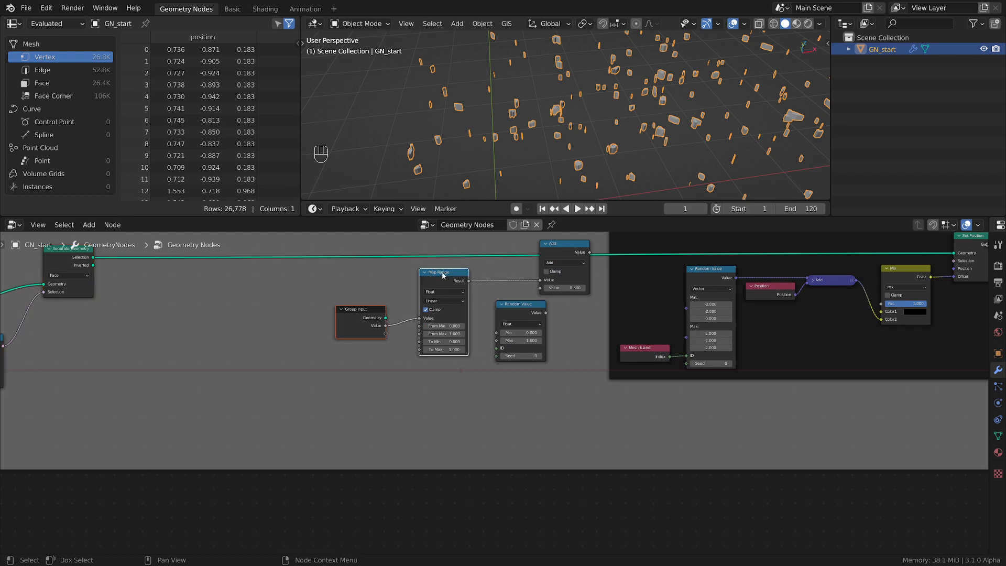
key(g)
click(533, 314)
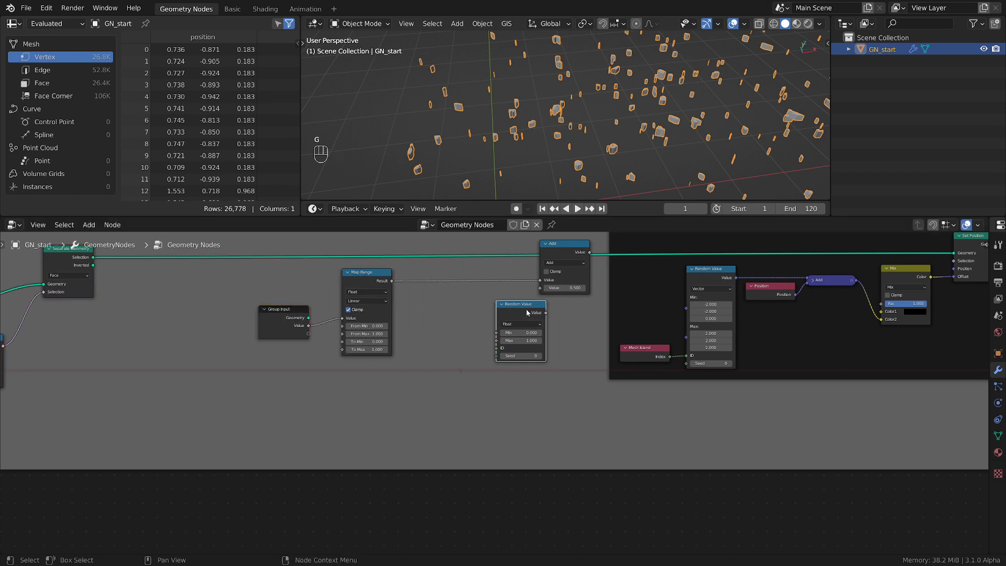
key(g)
click(486, 313)
scroll(516, 309, up, 2)
middle_drag(520, 314, 517, 351)
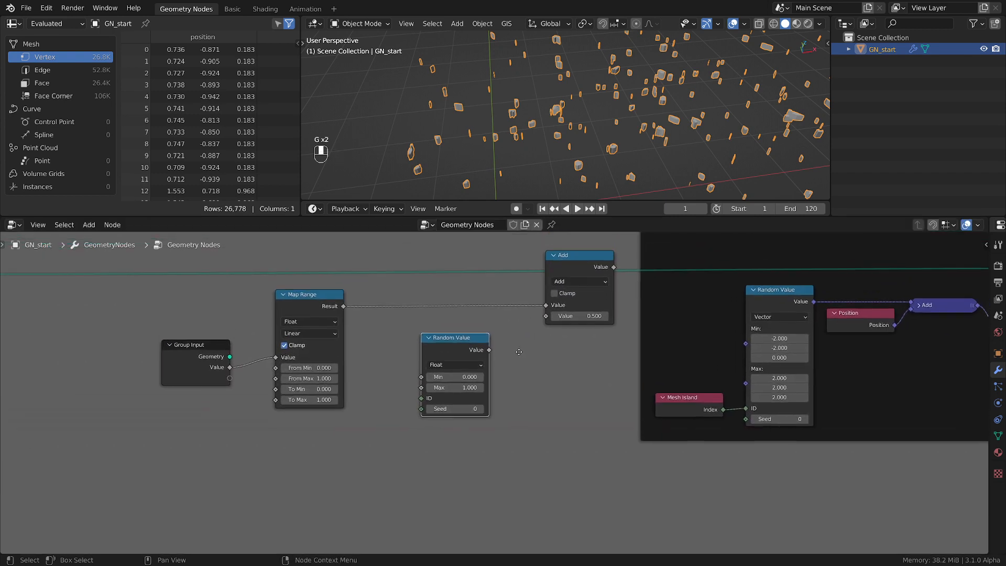
Connect the Float Random Value to the Add math node's second Value, and link the Add output to the Mix node's Fac
drag(490, 350, 546, 317)
scroll(623, 300, down, 2)
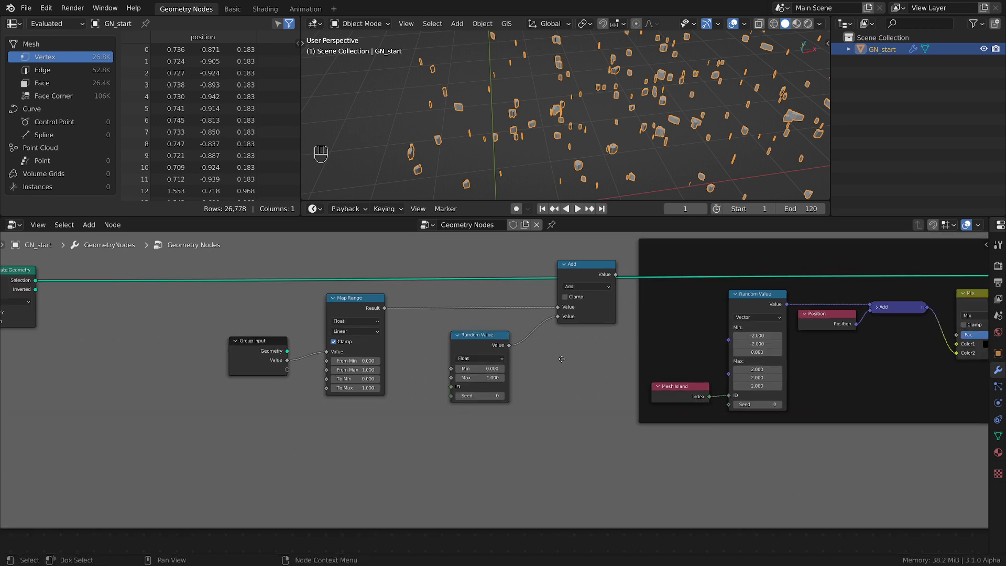
middle_drag(624, 300, 427, 329)
drag(420, 308, 760, 361)
middle_drag(271, 421, 499, 401)
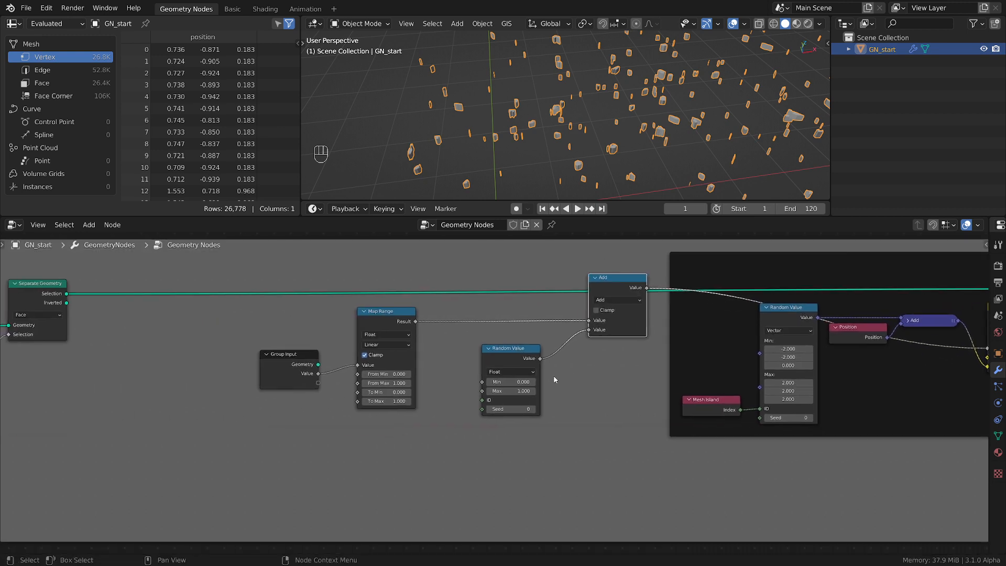
Set the Map Range node's To Min to -1
scroll(555, 376, up, 2)
drag(634, 255, 598, 281)
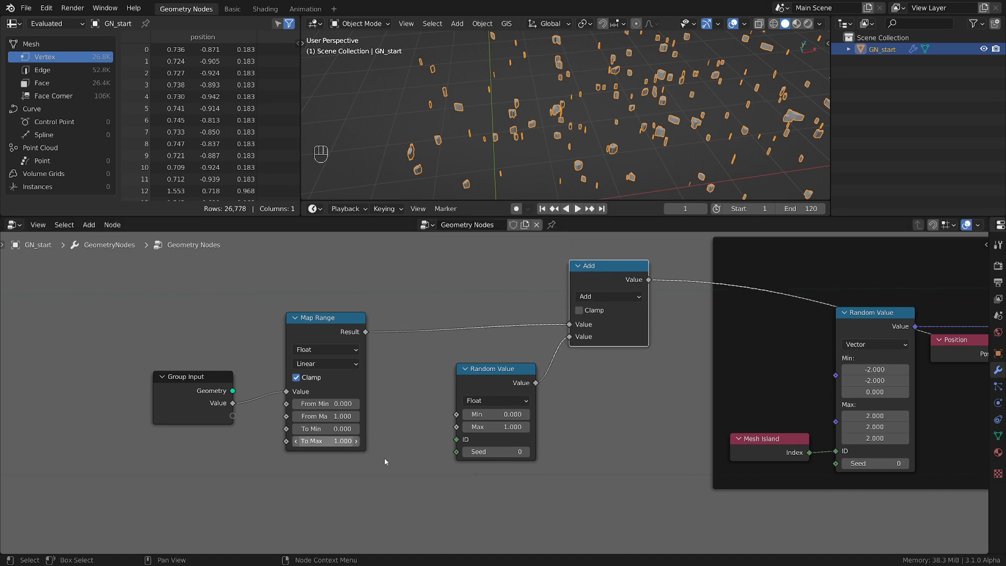
middle_drag(398, 459, 424, 459)
scroll(423, 459, down, 1)
scroll(424, 459, up, 2)
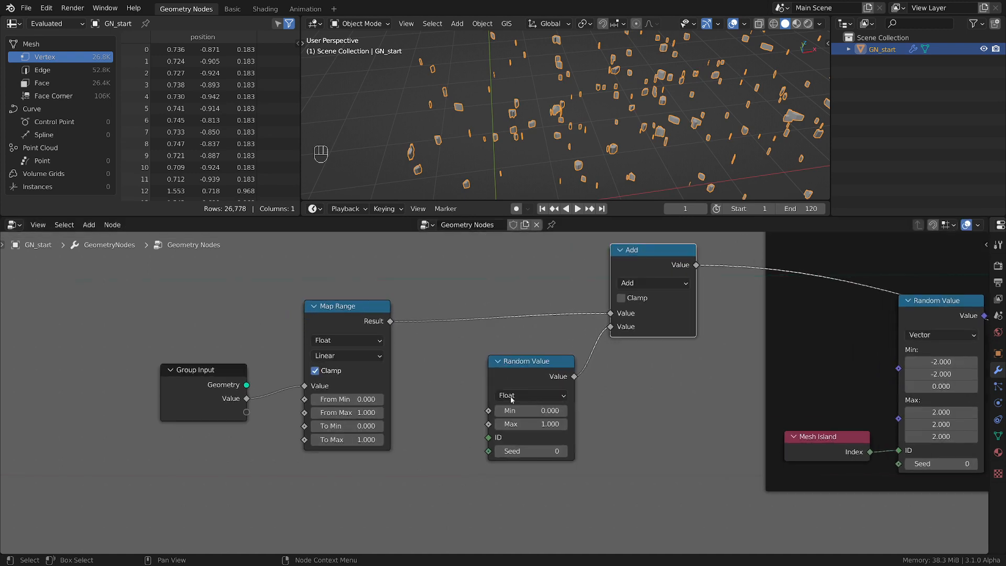
click(360, 426)
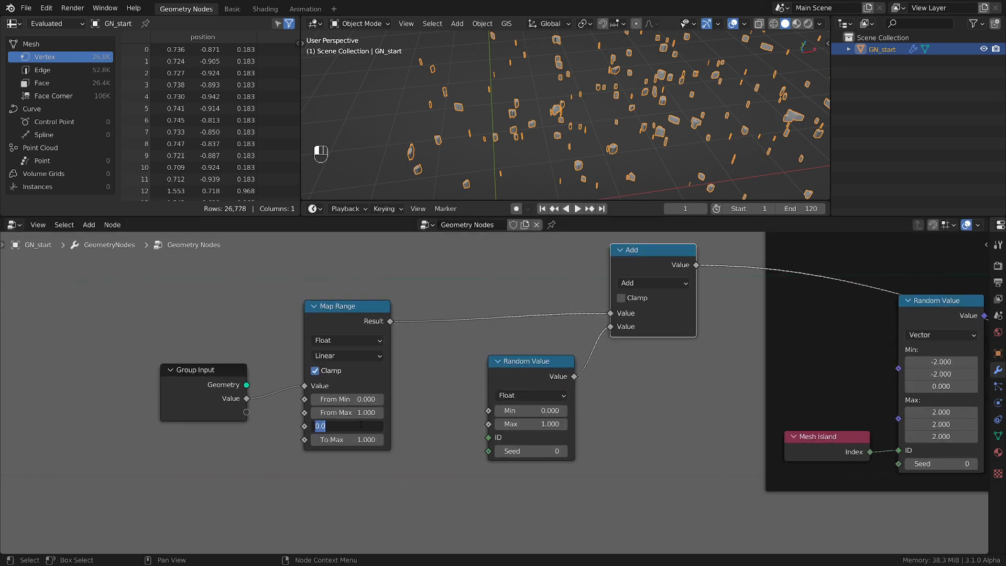
text(-1)
key(Return)
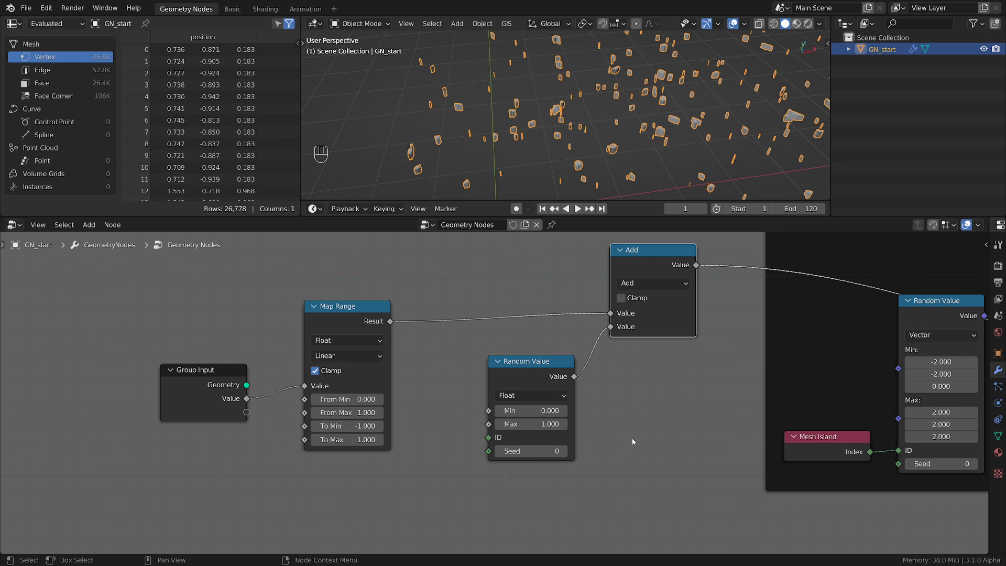
Move Random Value closer to Map Range, and lower the Add math node slightly to level its incoming Map Range link
drag(541, 370, 515, 356)
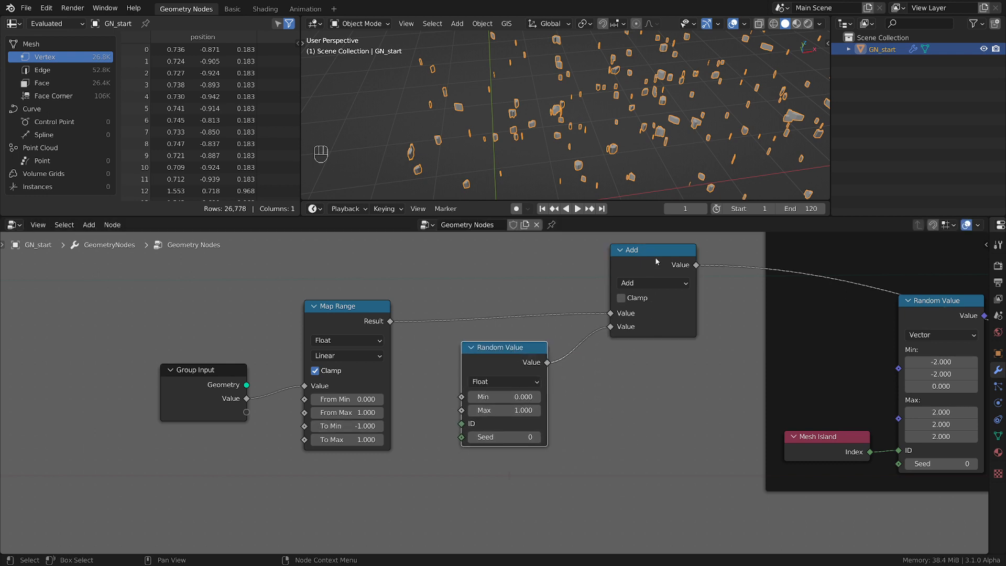
drag(656, 260, 655, 270)
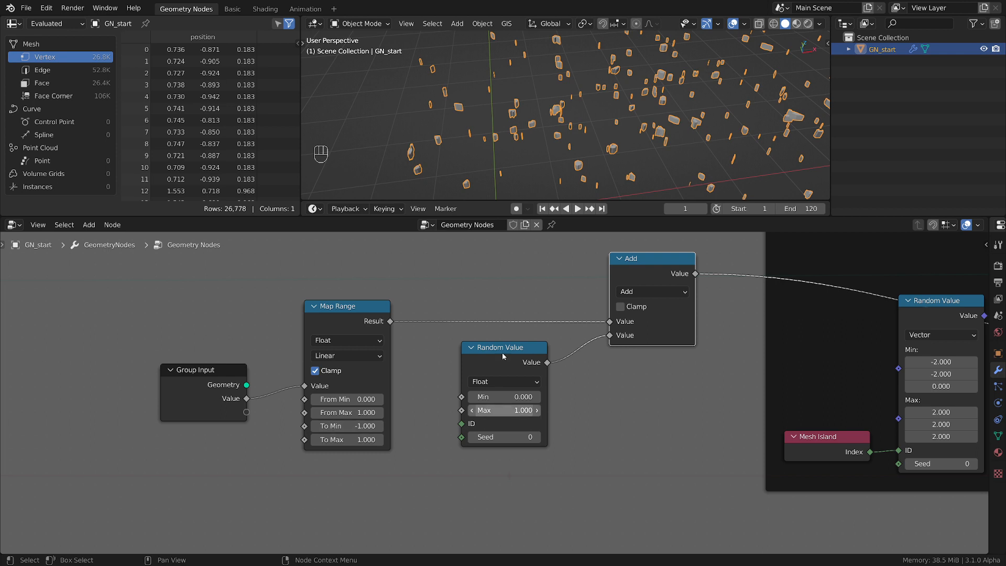
click(515, 366)
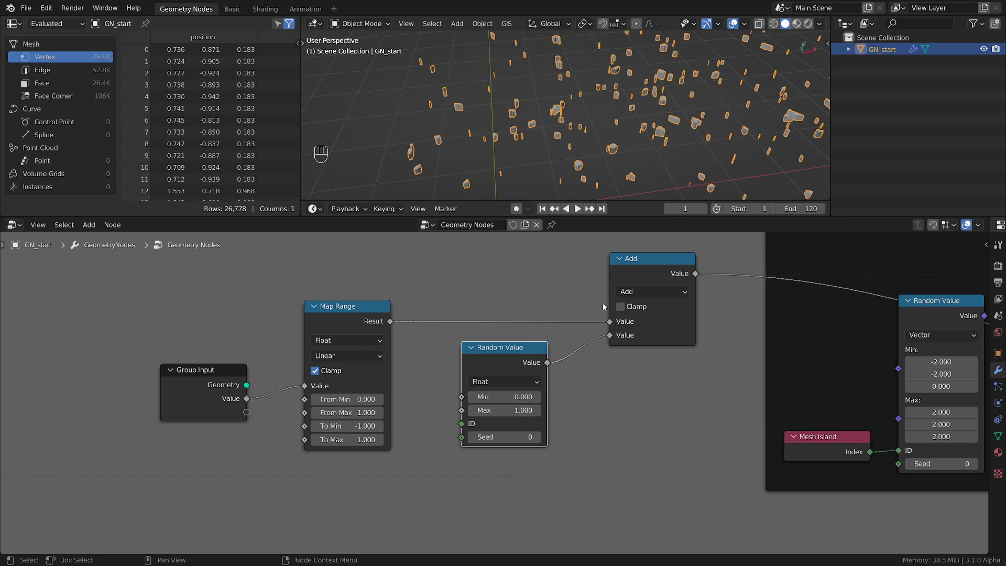
scroll(658, 347, down, 2)
middle_drag(642, 354, 502, 392)
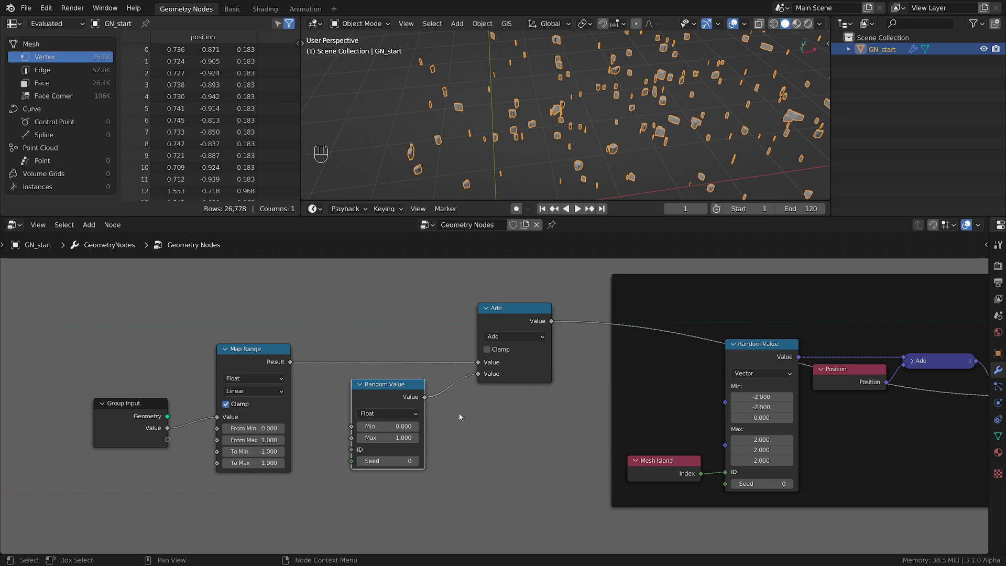
Move the Add math node closer to the Float Random Value node and collapse it
drag(524, 317, 502, 357)
click(471, 308)
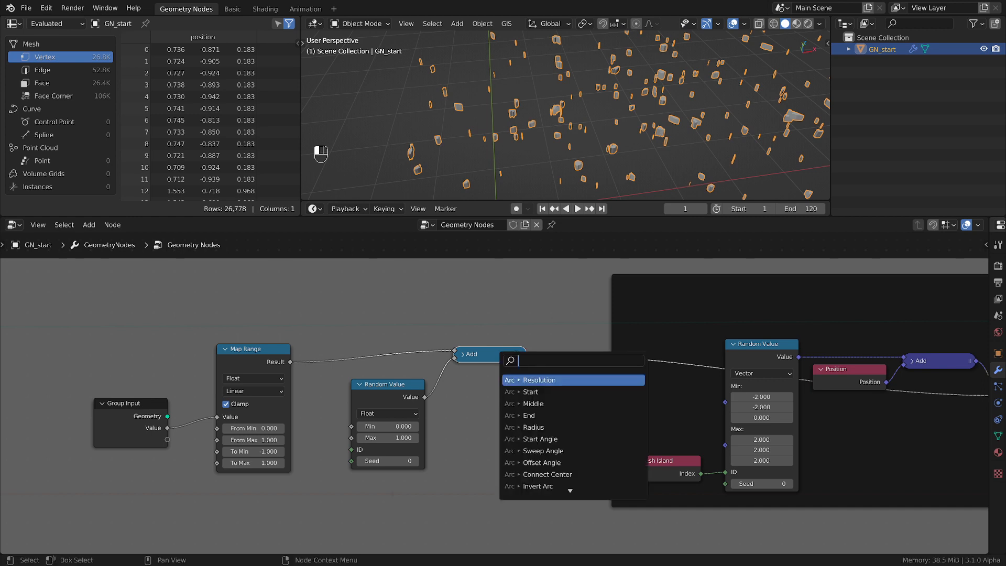
key(Escape)
Group the Group Input, Map Range, Float Random Value and collapsed Add nodes into a frame
scroll(480, 371, down, 3)
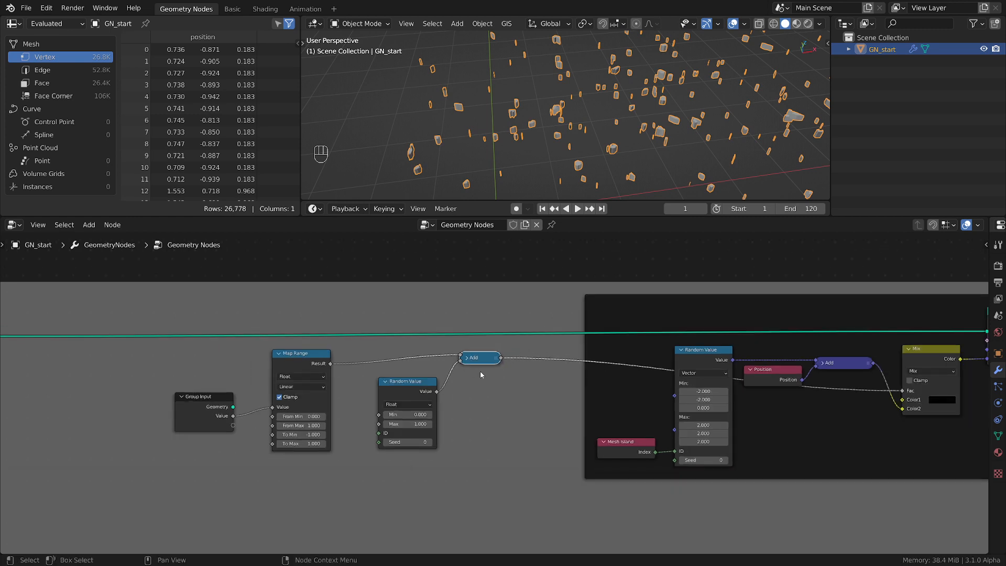
drag(213, 266, 508, 448)
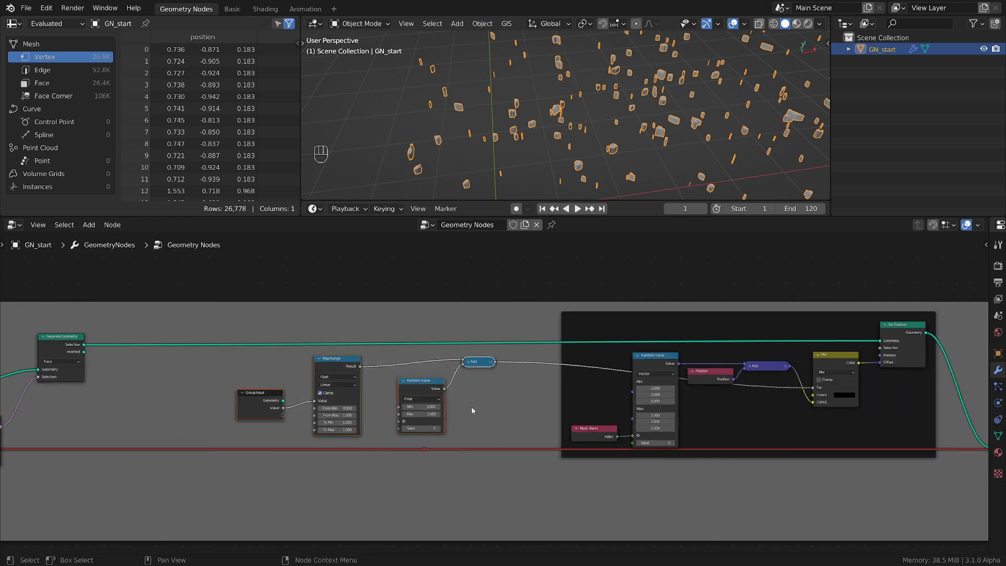
key(ctrl+j)
drag(491, 389, 479, 397)
scroll(891, 422, down, 1)
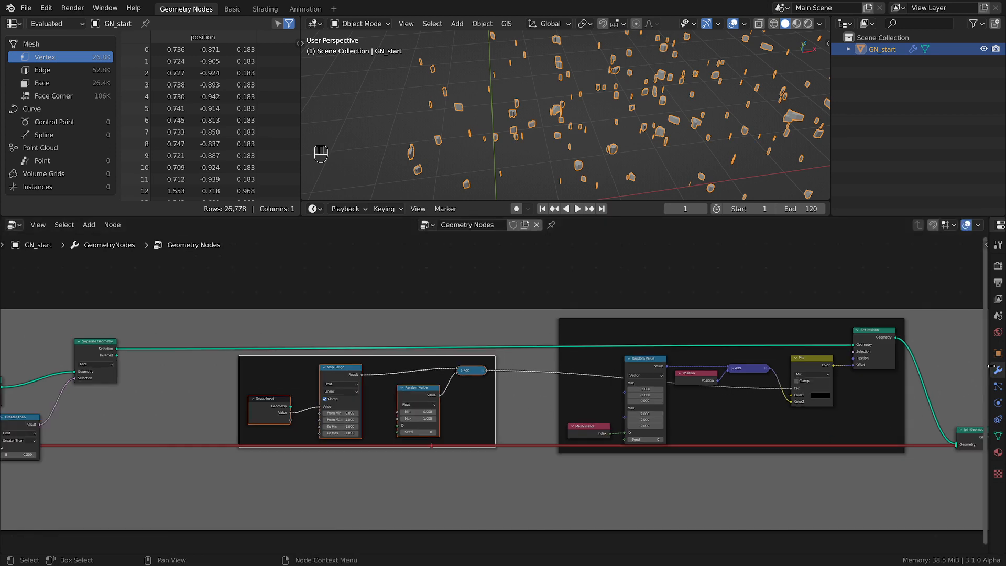
Widen the Properties editor to reveal the modifier settings and set the Geometry Nodes modifier's Value to 0.350
drag(992, 367, 839, 369)
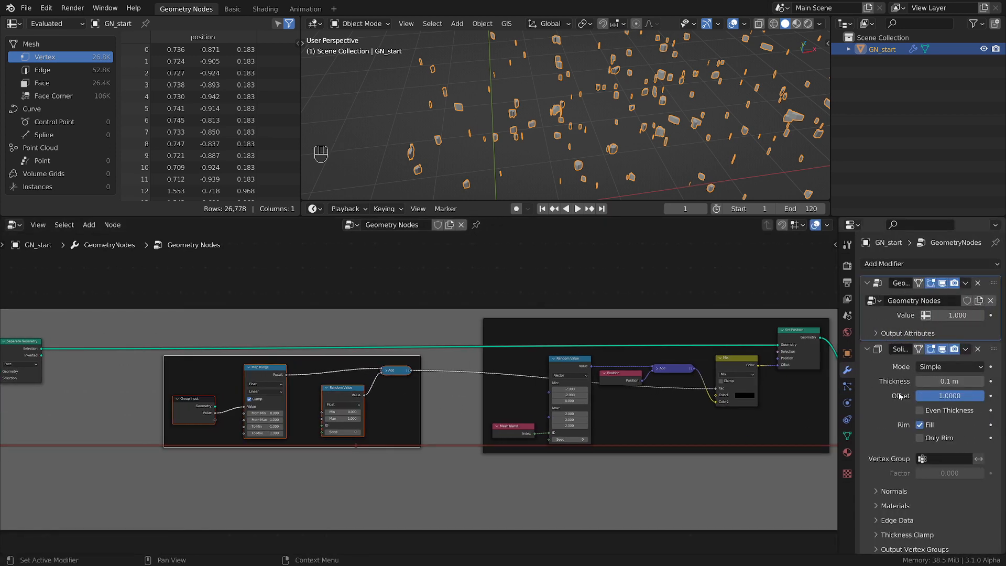
mouse_move(962, 315)
mouse_down()
mouse_move(975, 315)
mouse_move(917, 315)
mouse_move(948, 314)
mouse_up()
scroll(641, 135, down, 4)
shift+middle_drag(640, 135, 652, 69)
scroll(362, 495, up, 3)
Raise the Mix node inside its frame to level the link entering its Fac input
middle_drag(745, 384, 569, 427)
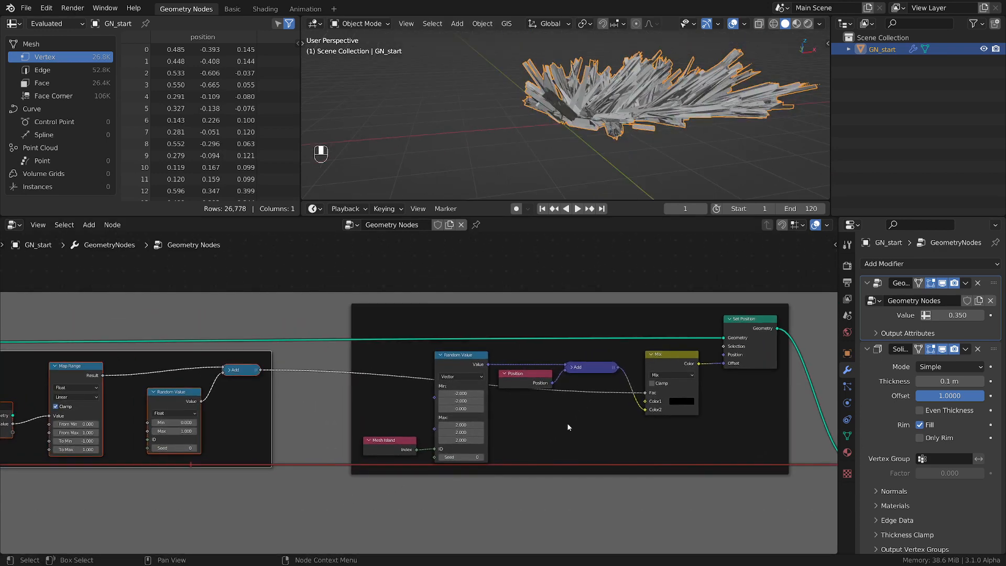
drag(685, 366, 690, 339)
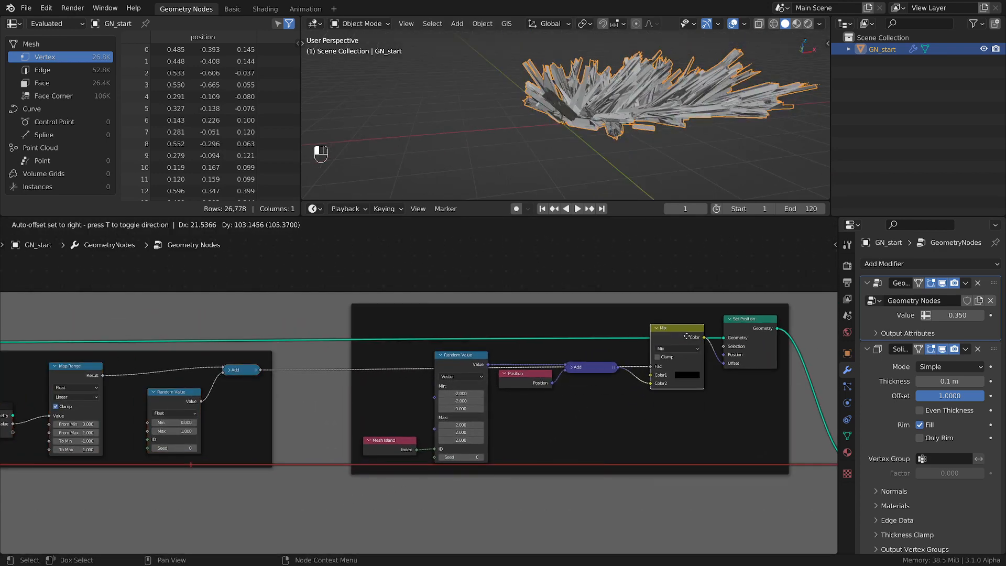
Copy the Mesh Island node into the Map Range frame and connect its Index to the Float Random Value's ID
middle_drag(238, 452, 567, 474)
scroll(589, 468, up, 2)
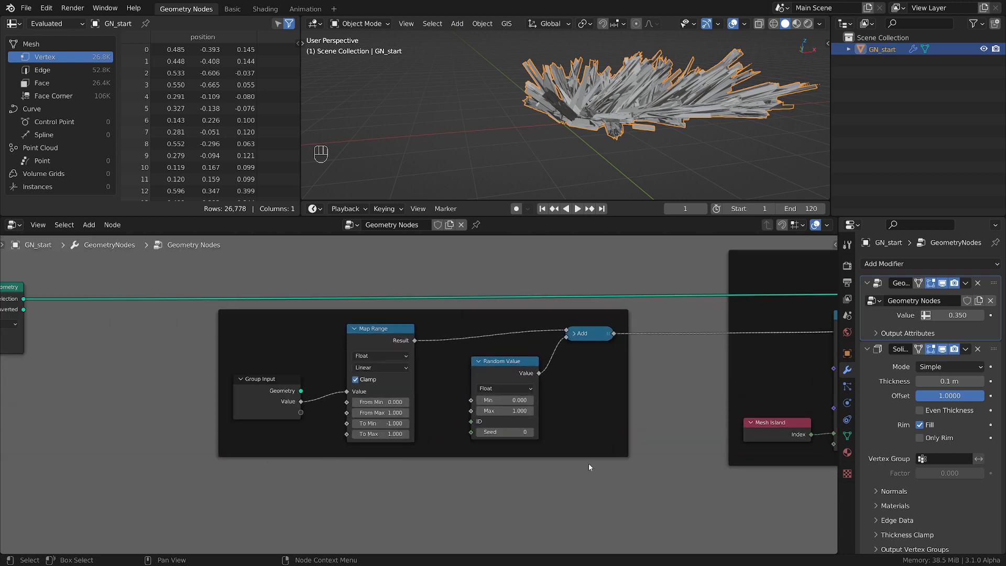
click(782, 431)
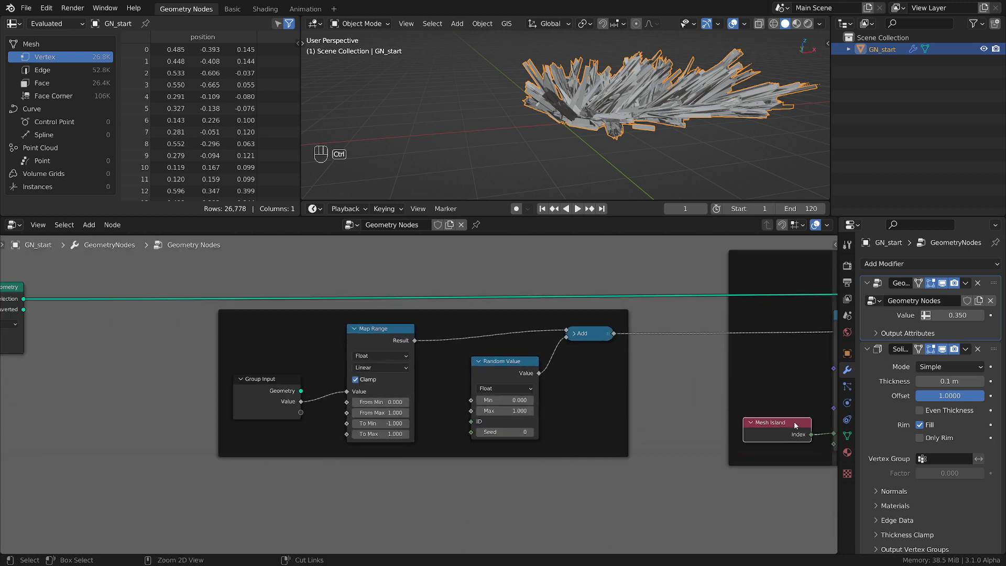
key(ctrl+v)
key(g)
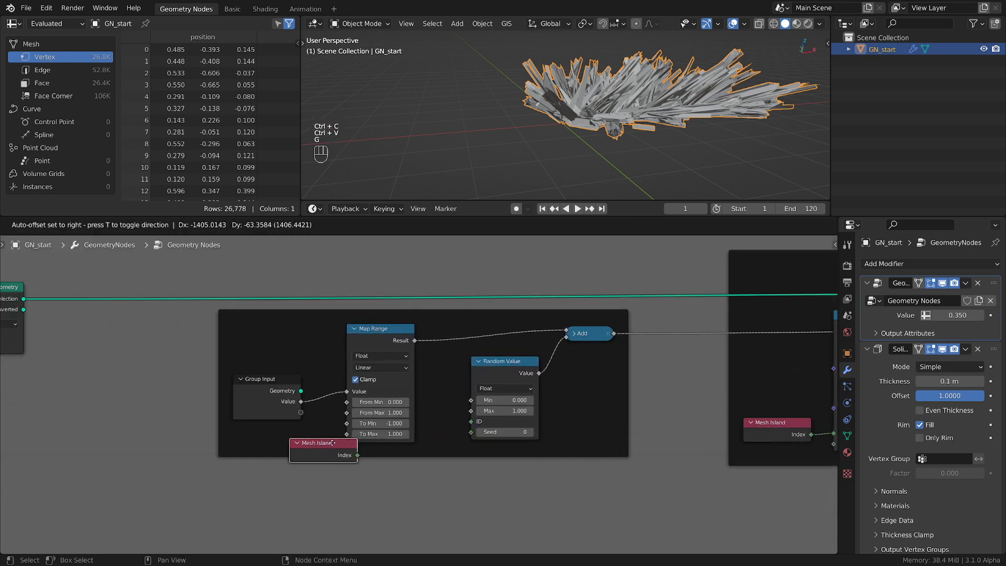
key(g)
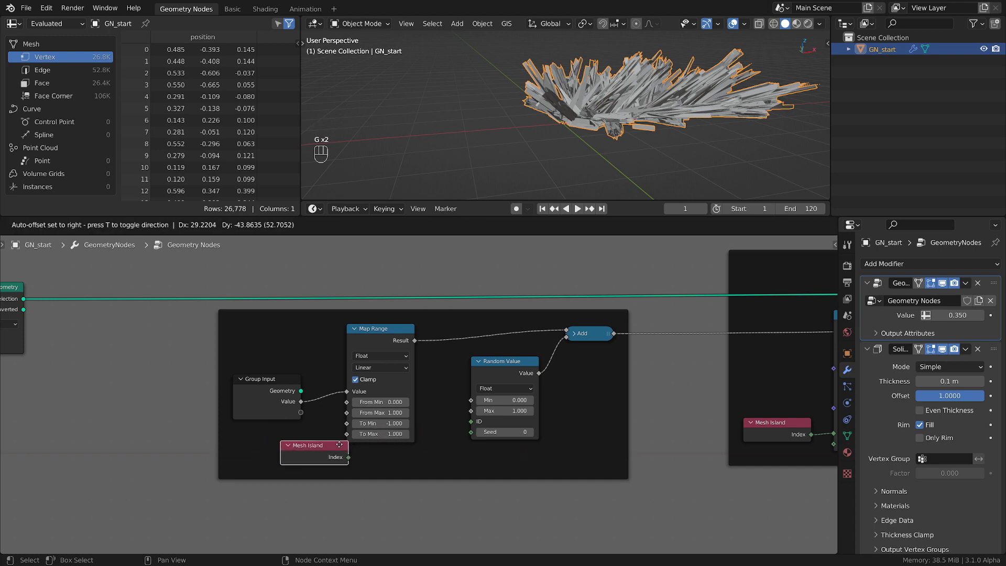
click(393, 458)
drag(412, 469, 472, 422)
Test the per-island scatter by raising the modifier's Value to 1.040 and returning it to 0.350
middle_drag(648, 79, 650, 114)
drag(958, 317, 608, 158)
scroll(610, 142, down, 5)
middle_drag(610, 131, 624, 97)
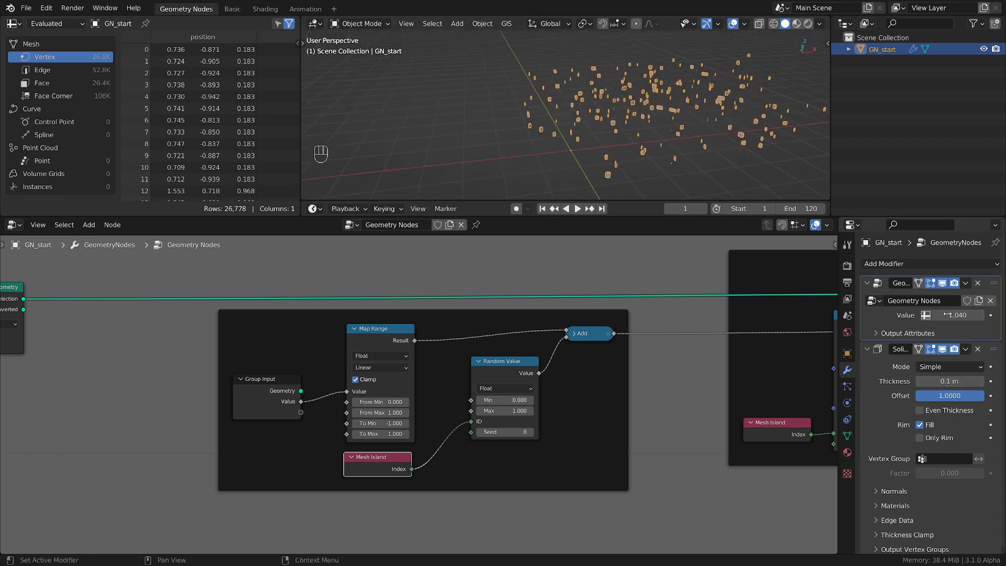
mouse_move(958, 317)
mouse_down()
mouse_move(970, 316)
mouse_move(951, 316)
mouse_up()
Set the group's Value input to a minimum of 0, a maximum of 1 and a default of 0
key(n)
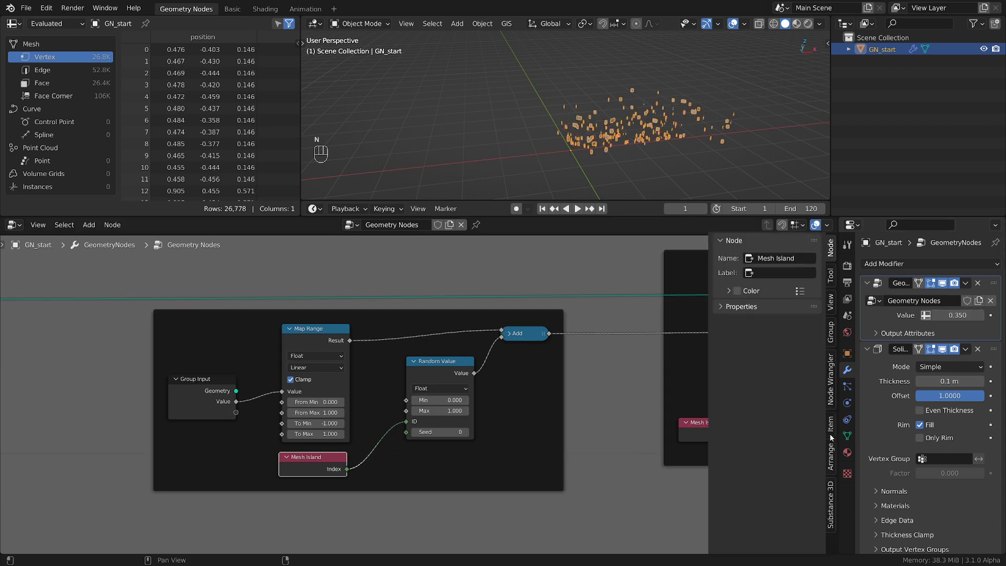
click(831, 332)
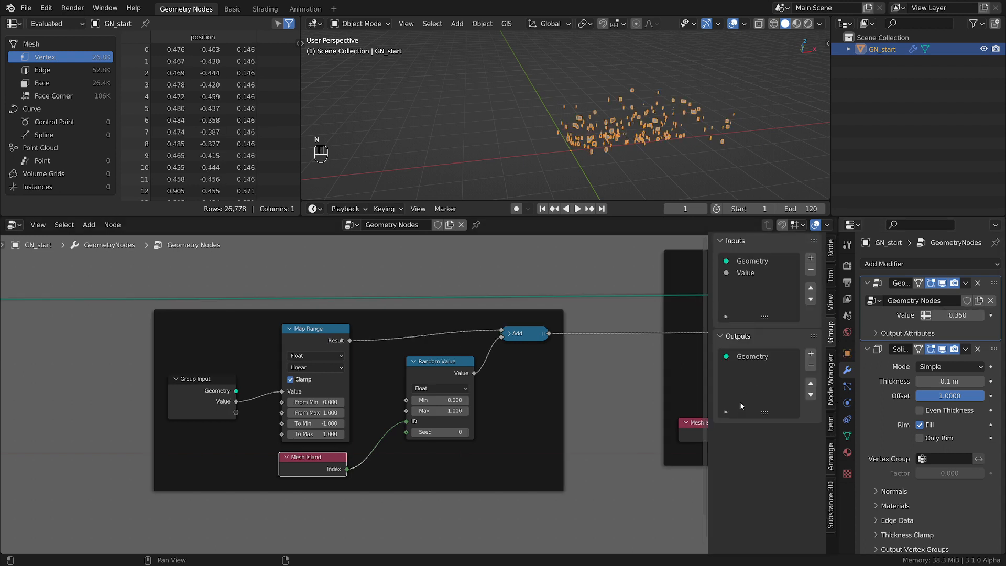
click(744, 273)
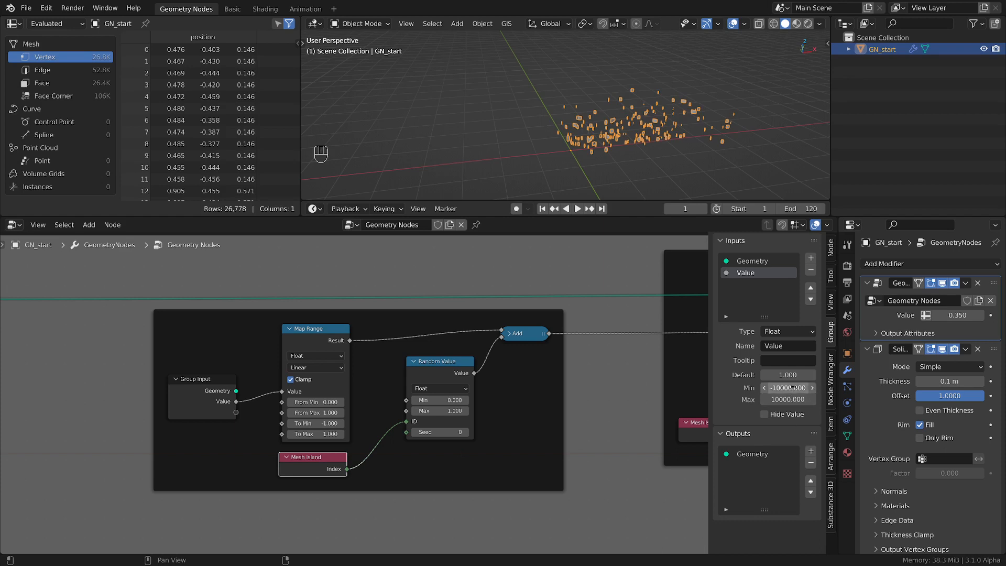
click(795, 388)
text(0)
click(800, 400)
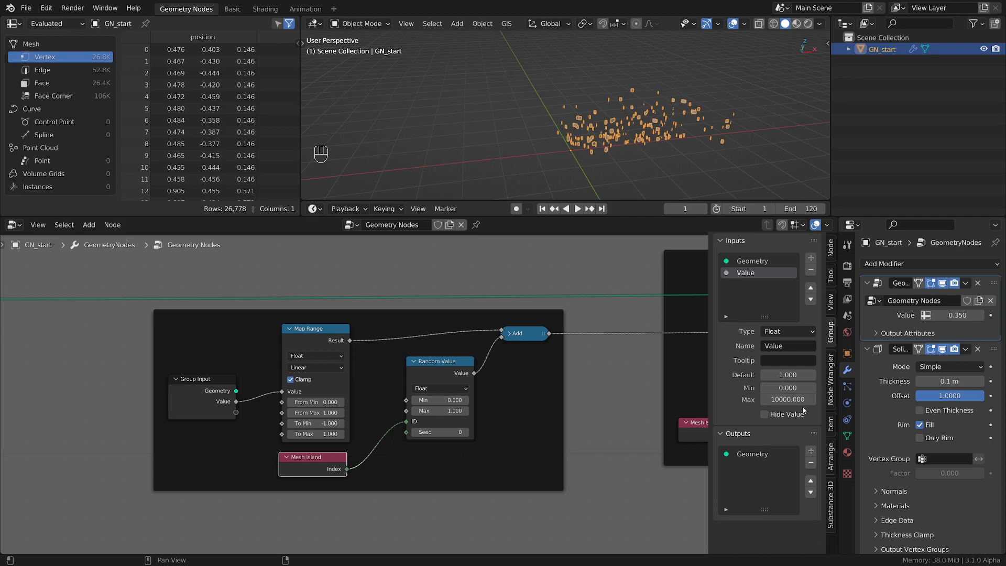
text(1)
key(Return)
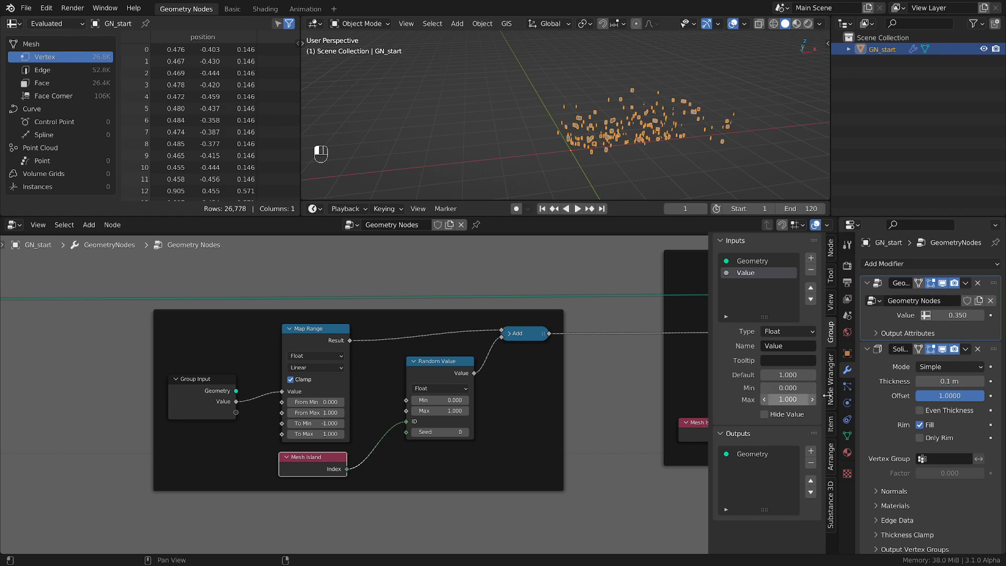
click(789, 375)
text(0)
key(Return)
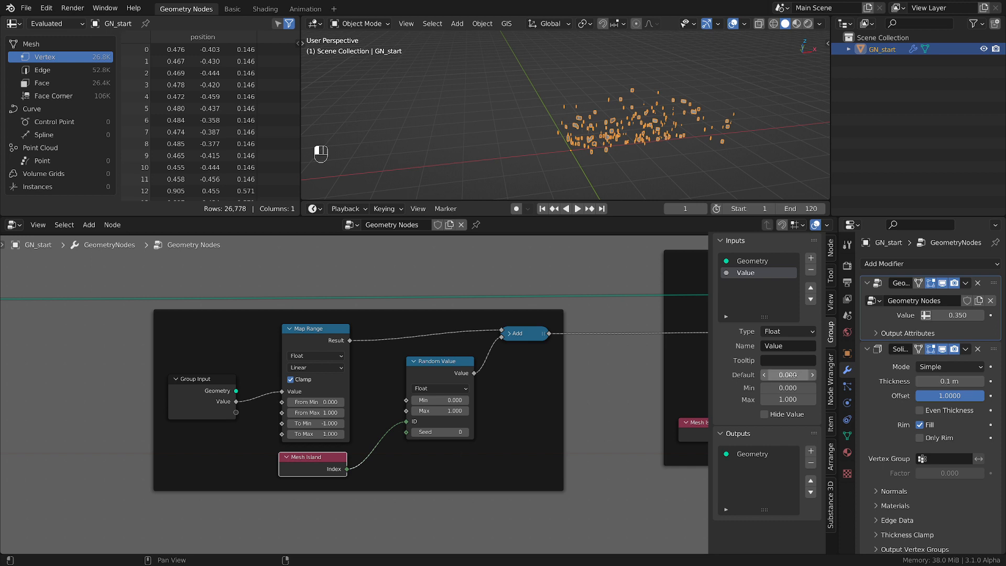
key(n)
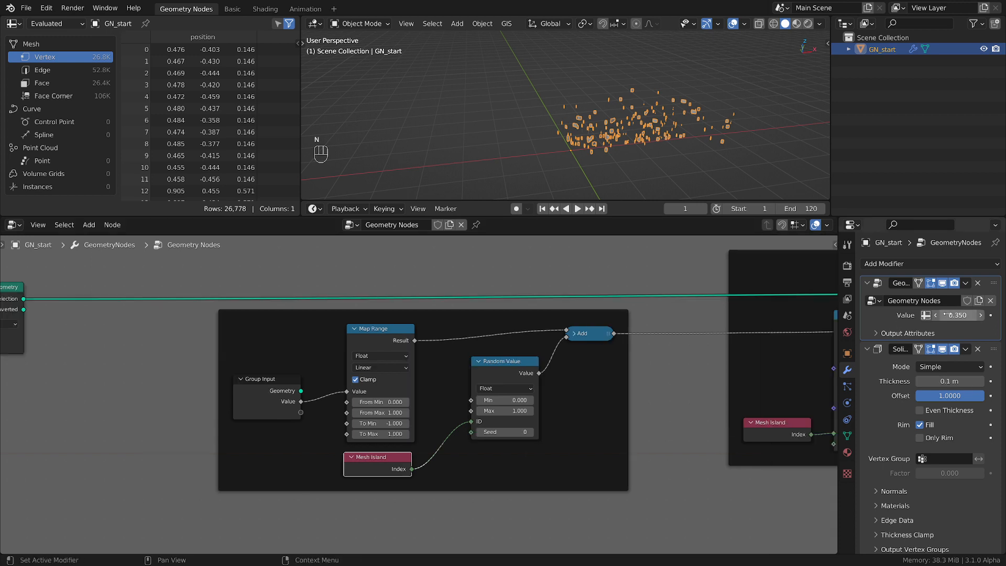
Check the scatter with the modifier's Value at 1.000 and set it back to 0.000
drag(947, 315, 983, 315)
middle_drag(618, 131, 705, 141)
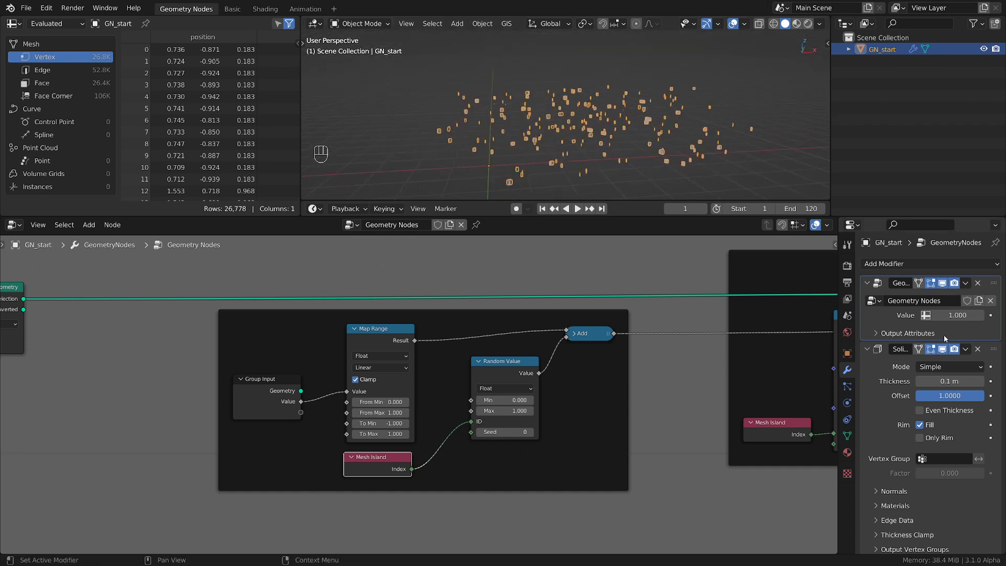
drag(958, 315, 923, 315)
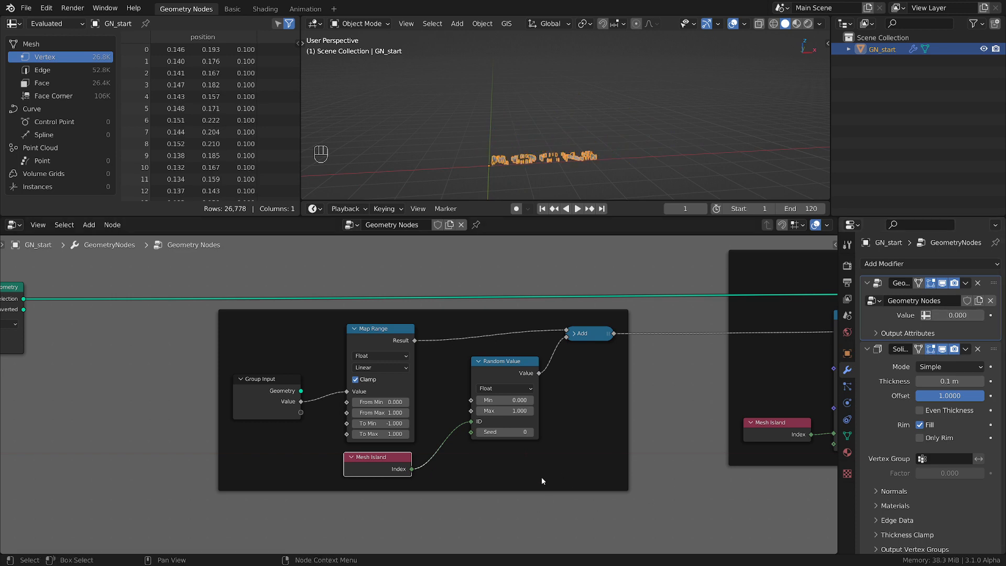
Move the Join Geometry and Group Output nodes farther away from the Set Position frame
scroll(539, 477, down, 10)
middle_drag(631, 443, 422, 382)
scroll(422, 383, up, 3)
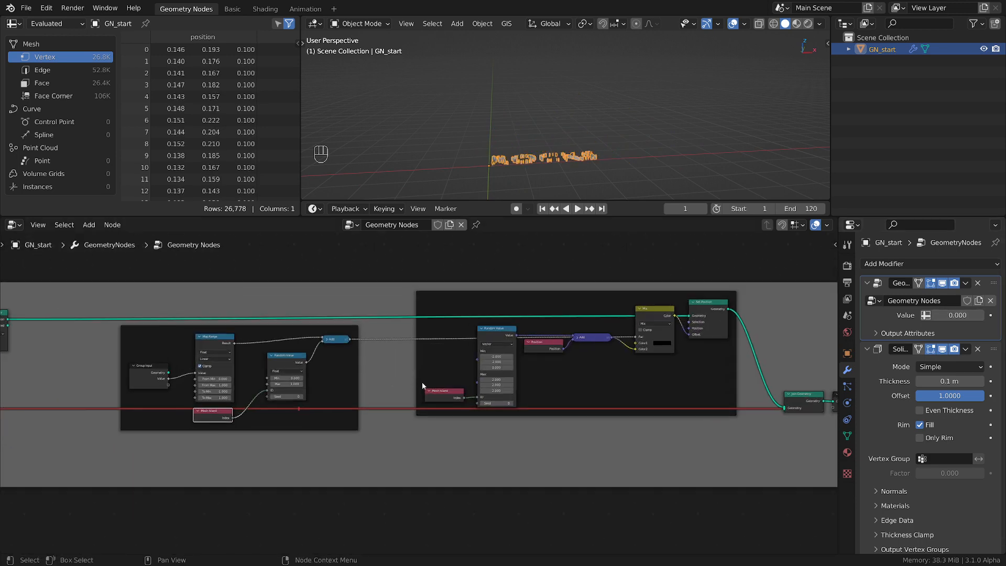
scroll(608, 371, down, 2)
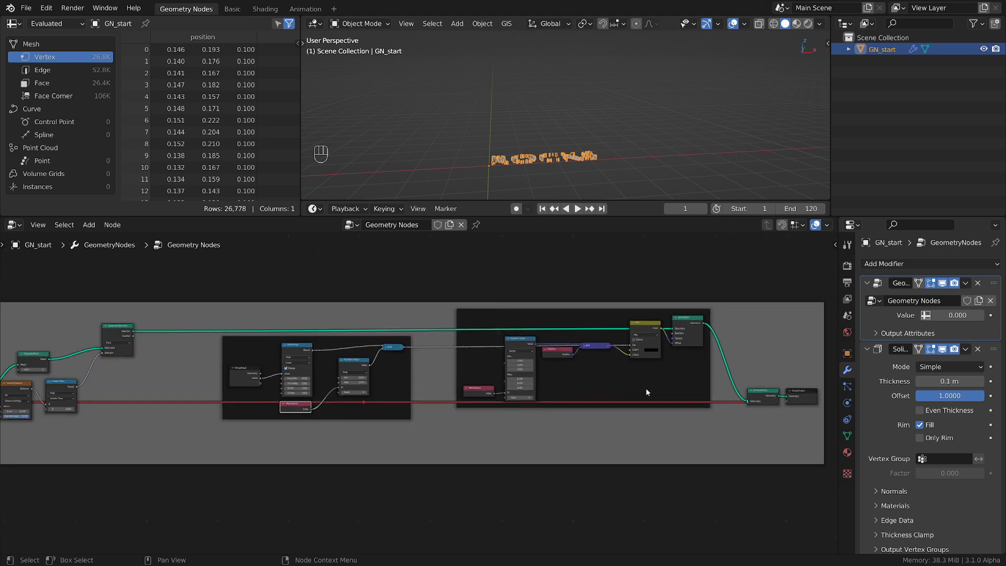
middle_drag(645, 392, 550, 373)
drag(768, 311, 651, 409)
key(g)
click(759, 406)
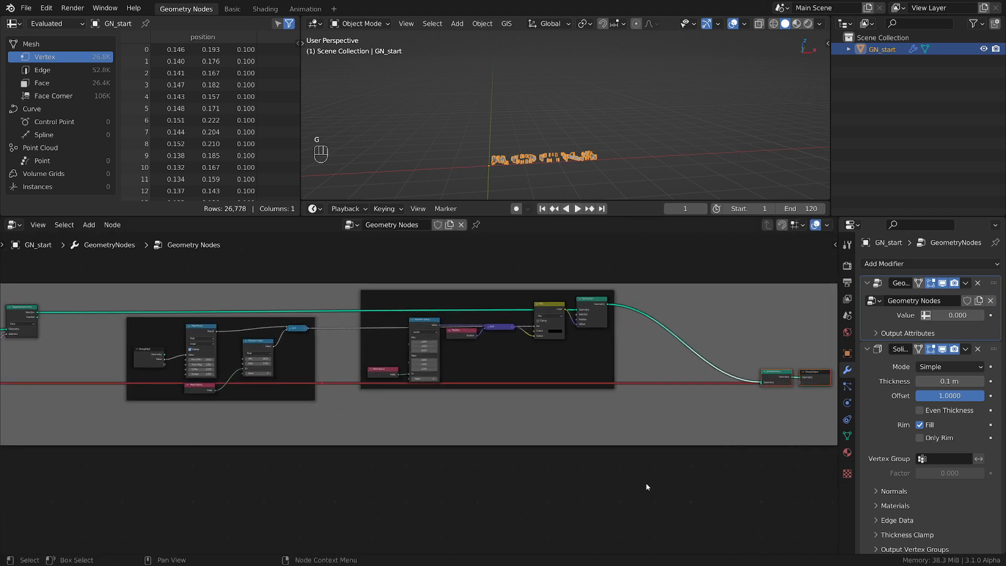
Duplicate the frame containing Set Position and Mix twice, keeping the incoming links, and stack the copies below the original
middle_drag(658, 475, 695, 445)
scroll(699, 445, down, 3)
scroll(590, 432, up, 3)
middle_drag(610, 413, 542, 416)
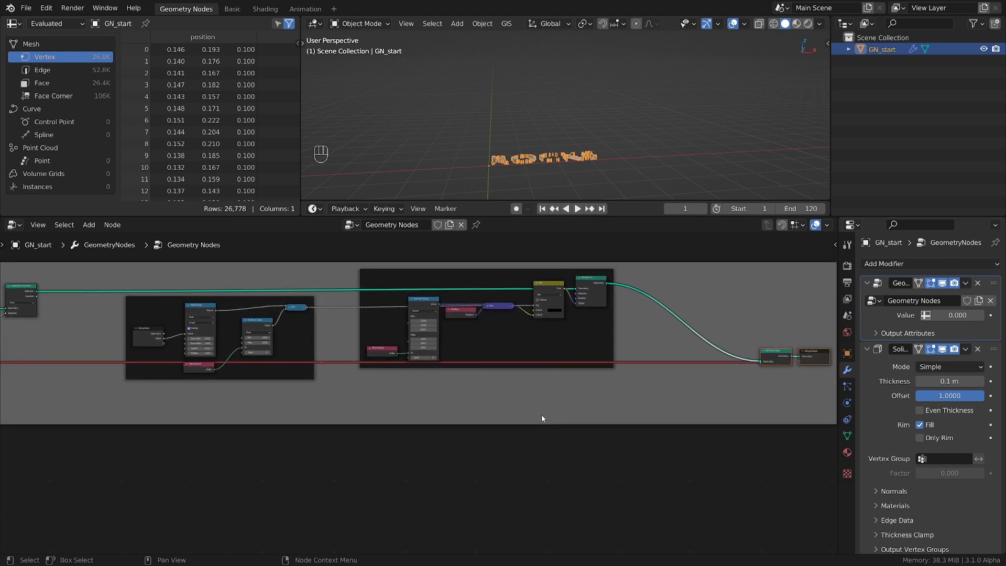
scroll(499, 389, up, 1)
scroll(503, 389, down, 2)
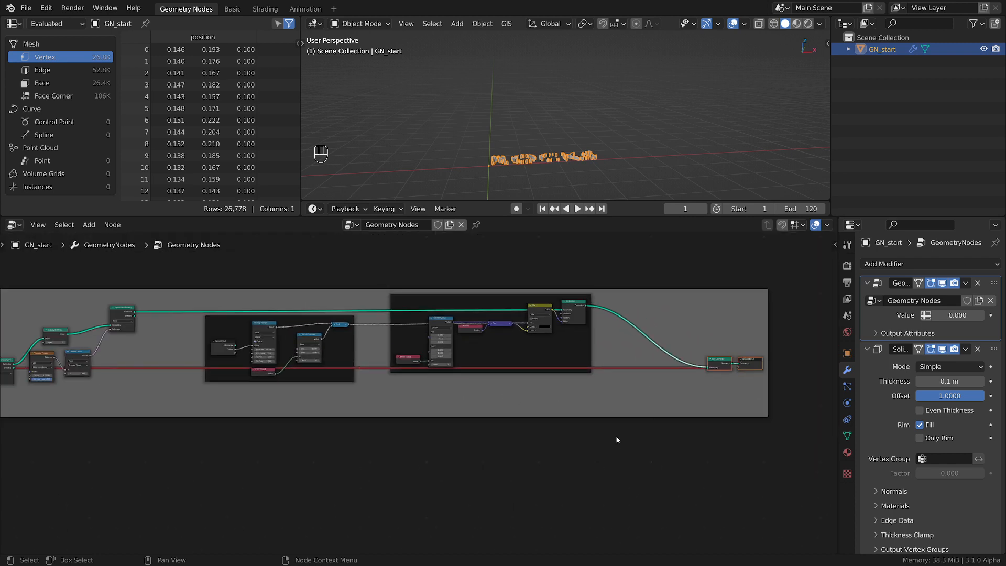
drag(619, 444, 387, 272)
scroll(432, 312, down, 2)
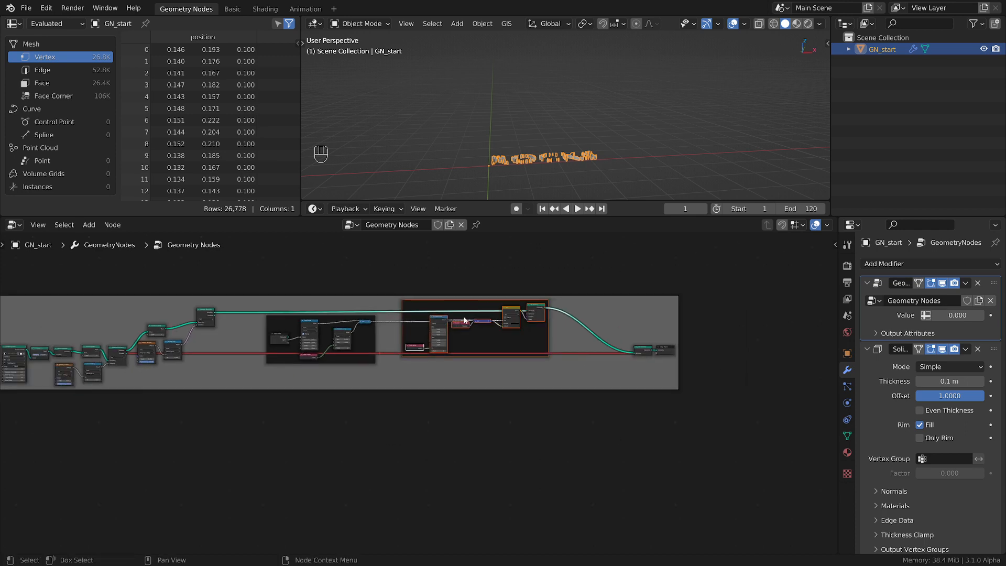
key(ctrl+shift+d)
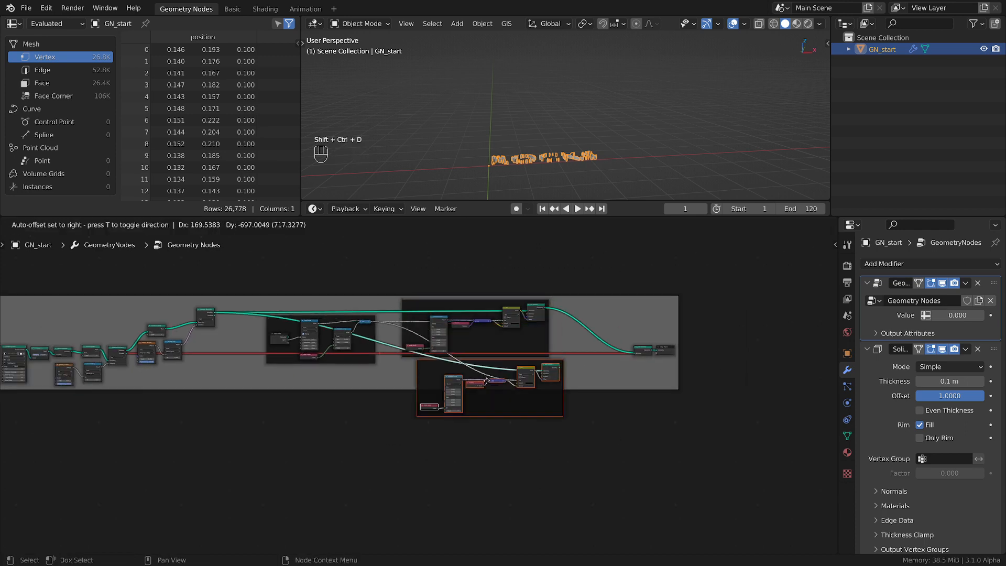
click(472, 393)
key(ctrl+shift+d)
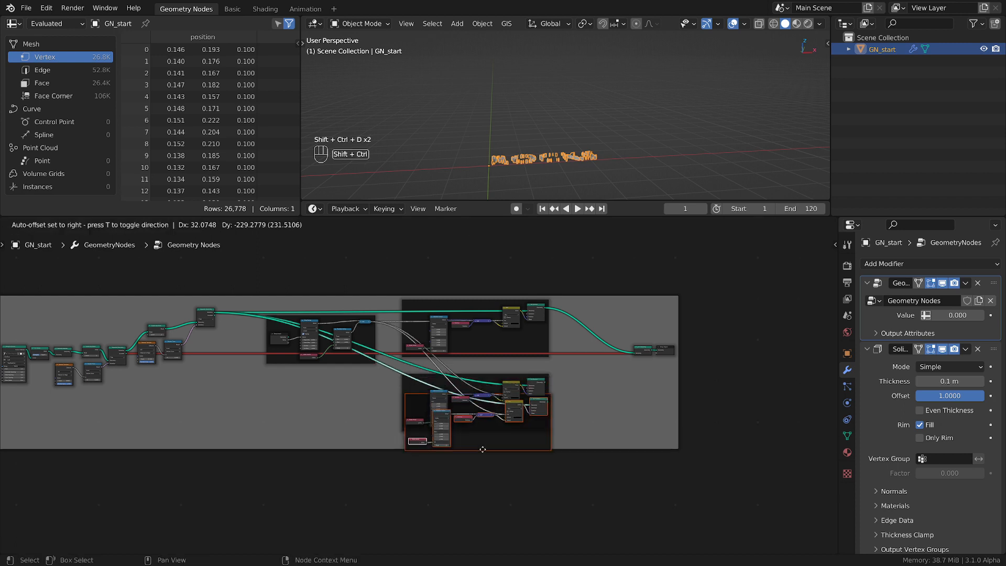
click(489, 530)
Make a third linked duplicate of the Set Position frame and place it just below the other copies
key(ctrl+shift+d)
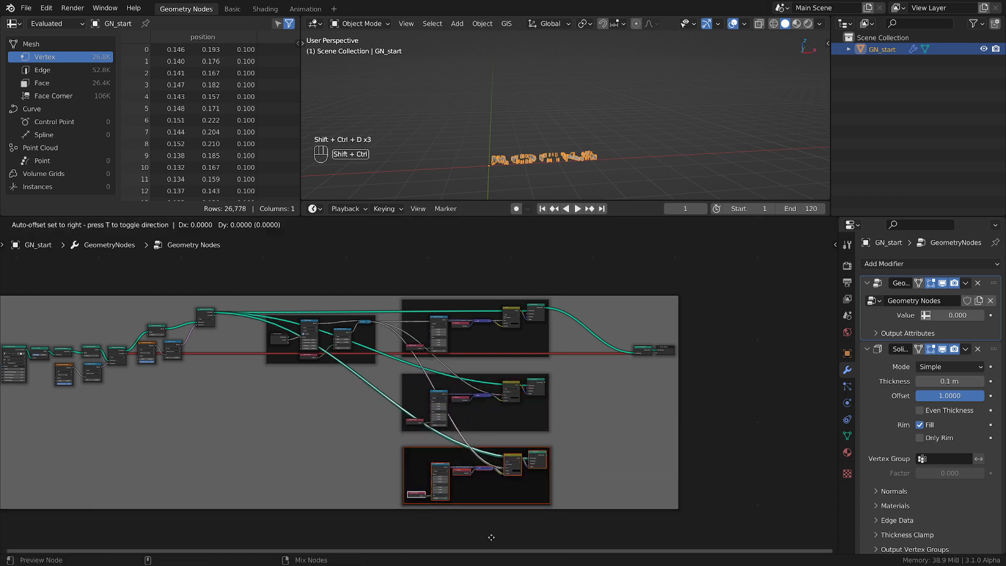
click(509, 521)
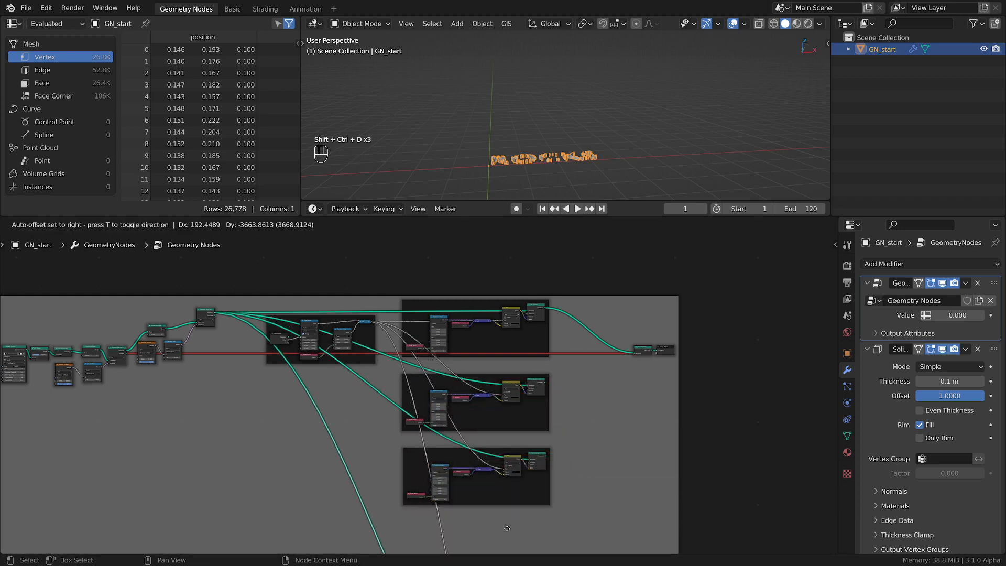
scroll(508, 516, down, 3)
middle_drag(508, 517, 508, 346)
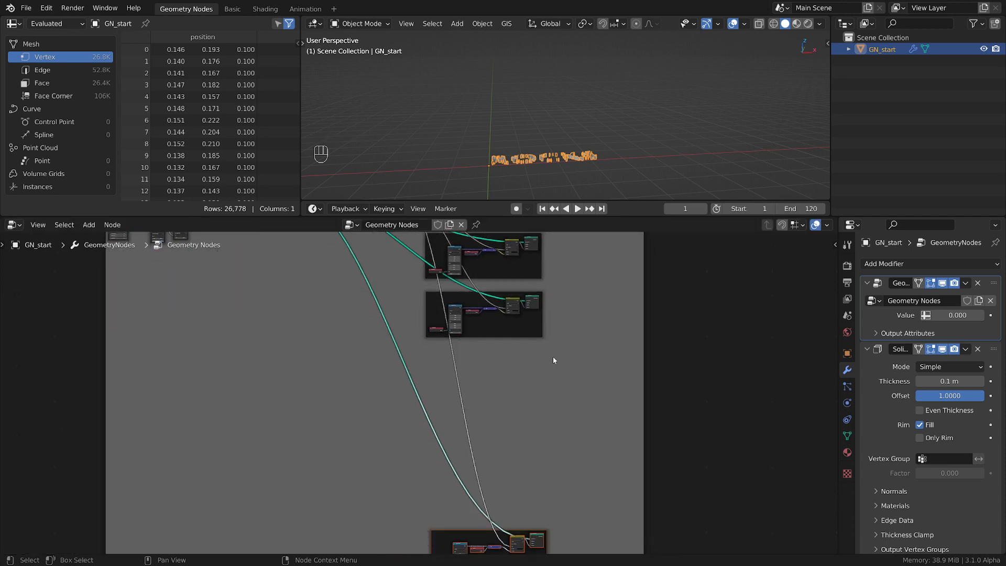
scroll(552, 358, down, 3)
key(g)
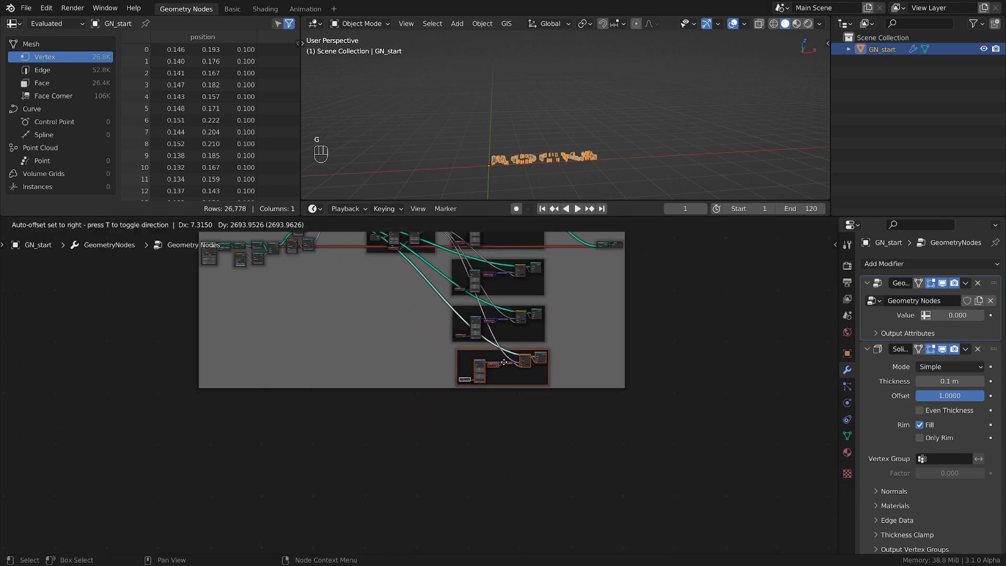
click(505, 361)
middle_drag(567, 301, 577, 371)
scroll(572, 331, up, 8)
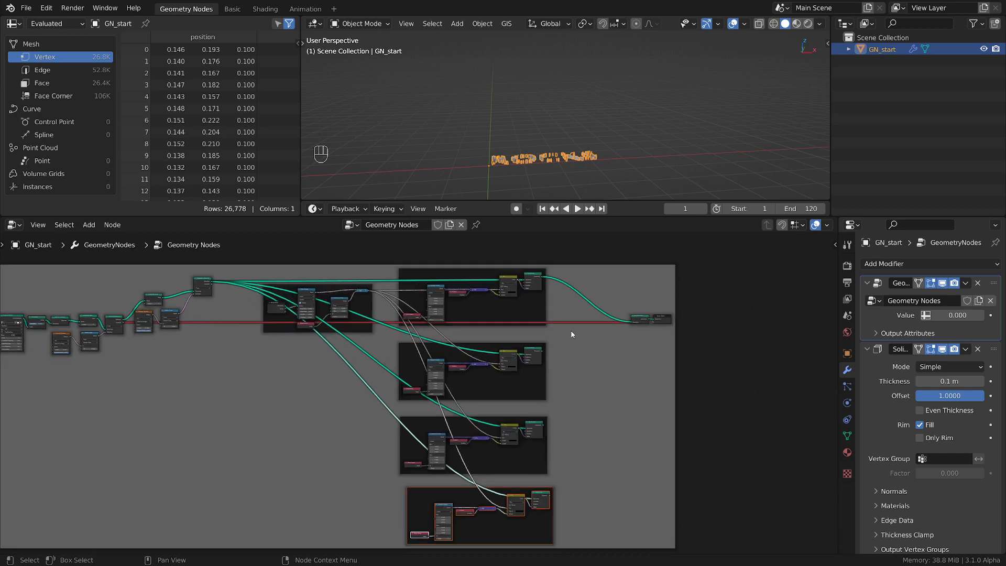
scroll(543, 155, up, 3)
middle_drag(543, 155, 564, 169)
scroll(564, 170, up, 3)
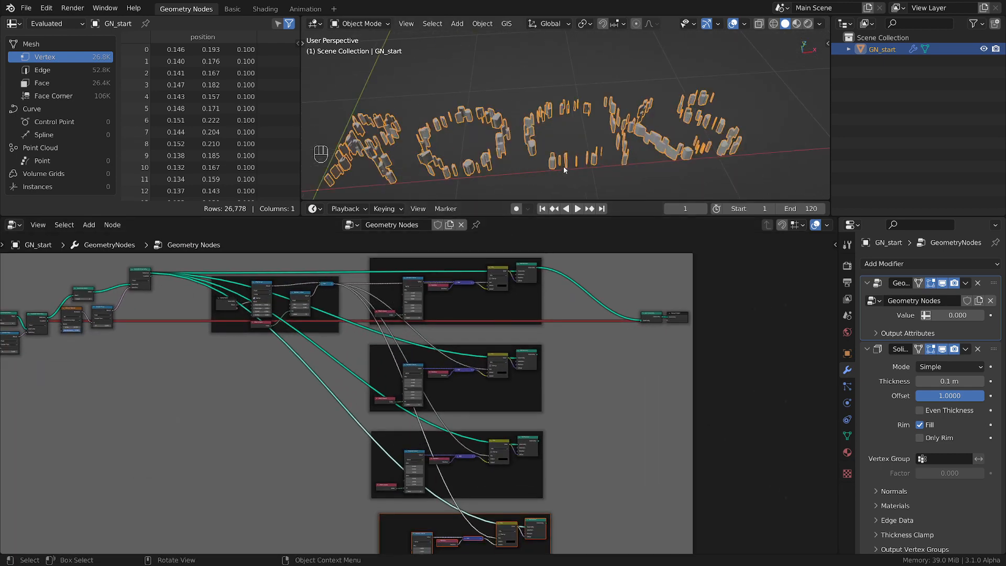
Unmute the long link from the first Separate Geometry's Inverted output into Join Geometry
ctrl+alt+right_drag(571, 316, 564, 322)
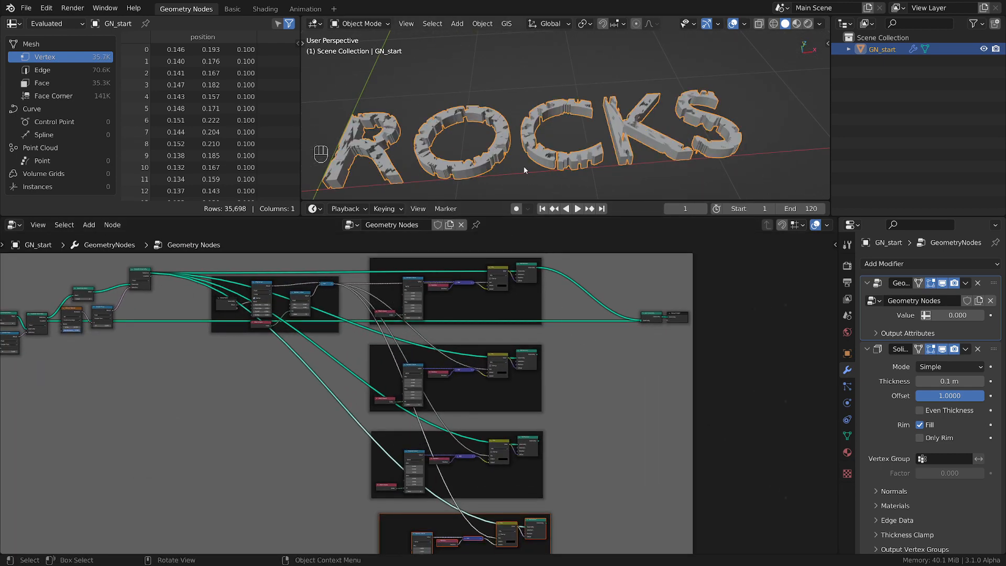
scroll(592, 335, up, 5)
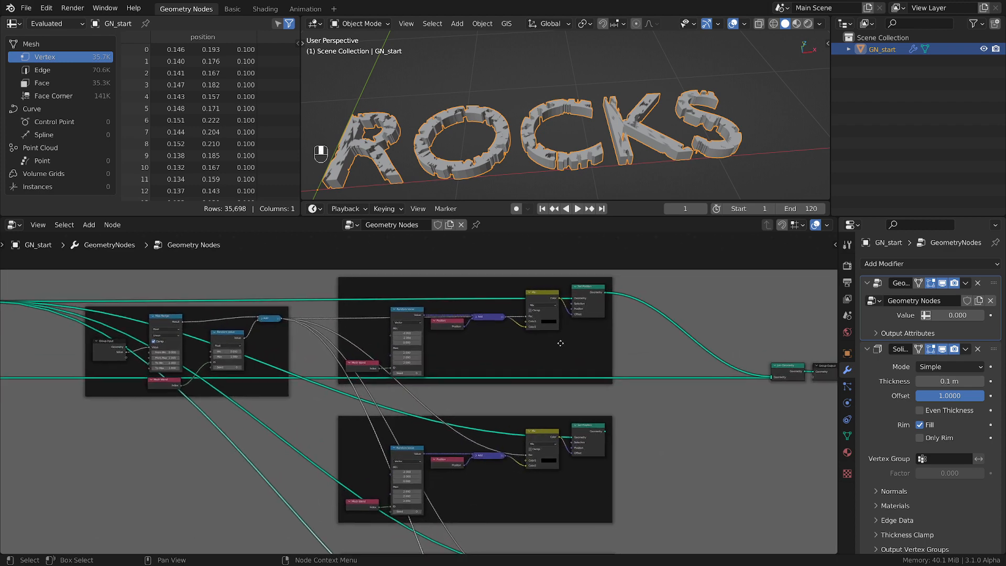
scroll(549, 342, up, 2)
scroll(538, 343, down, 1)
Move the second Separate Geometry node down, below the Map Range frame, to spread out its links to the Set Position frames
middle_drag(456, 354, 537, 333)
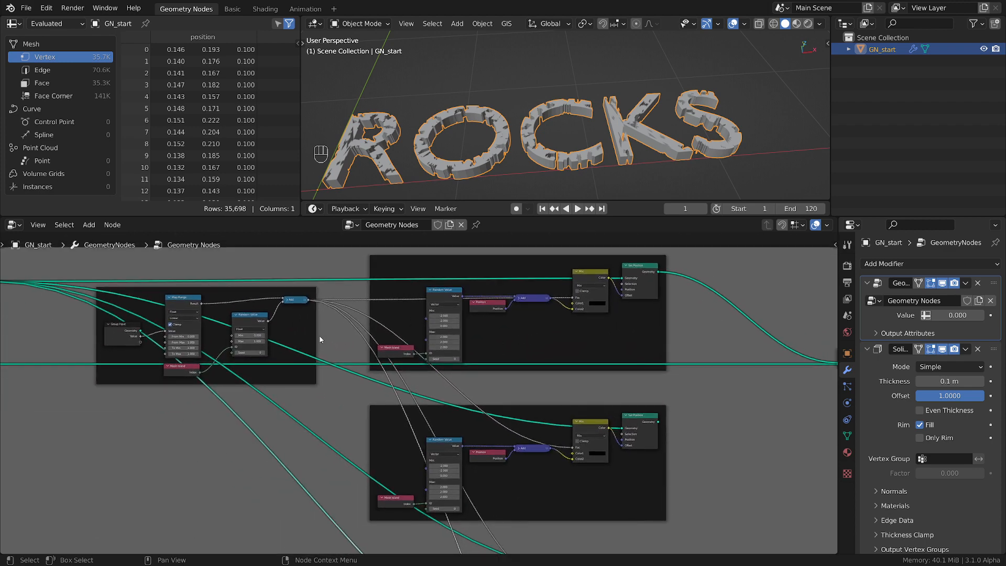
scroll(321, 337, down, 2)
middle_drag(326, 336, 473, 344)
scroll(424, 338, up, 3)
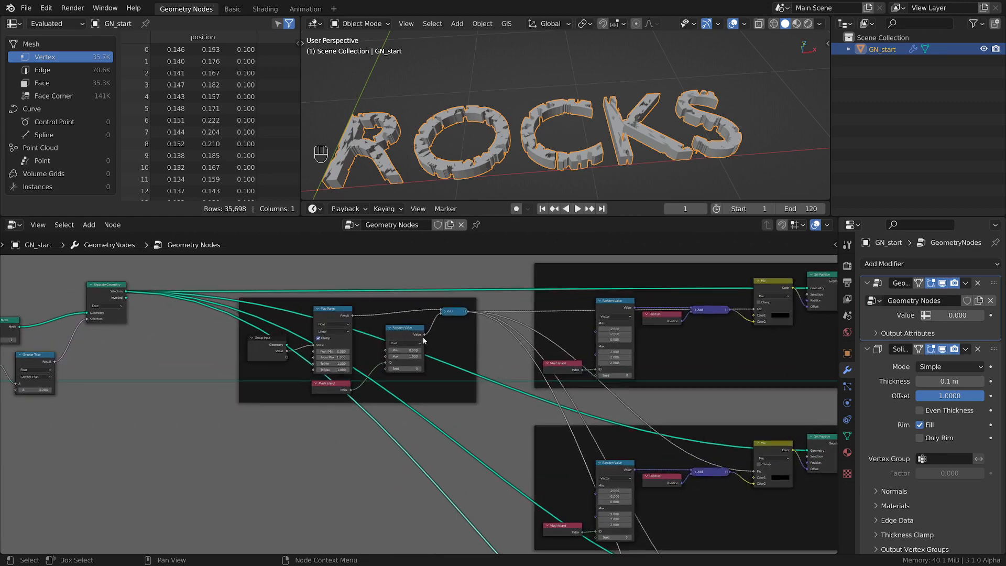
scroll(211, 325, down, 3)
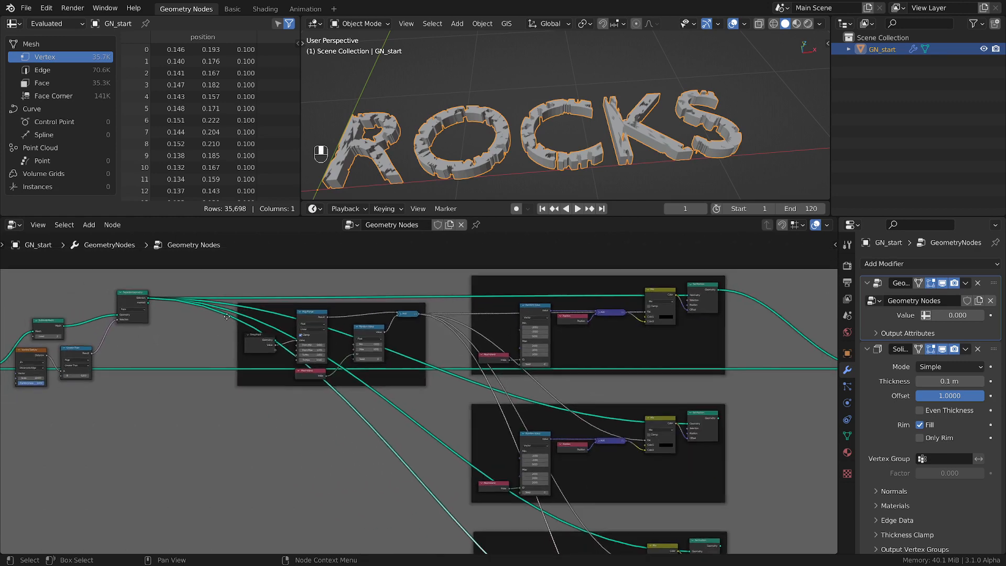
middle_drag(201, 321, 295, 306)
click(234, 284)
middle_drag(333, 338, 243, 330)
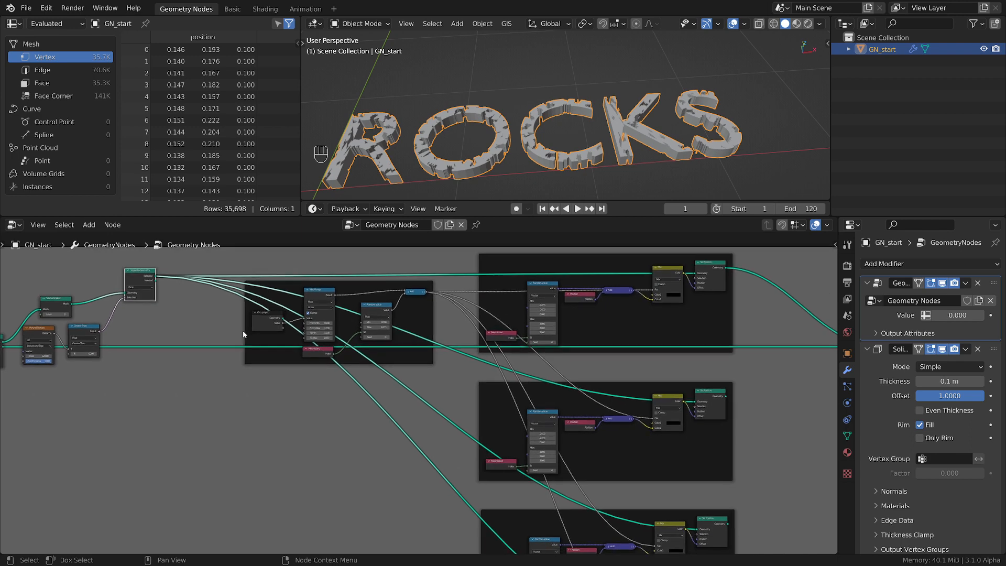
key(g)
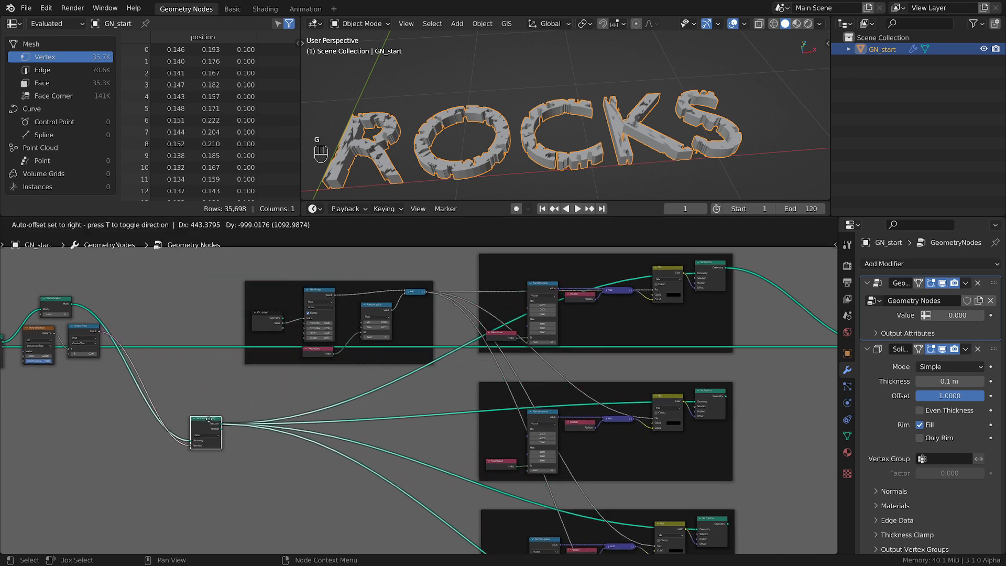
click(210, 420)
Link the second Separate Geometry's Inverted output directly to Join Geometry
middle_drag(302, 452, 240, 413)
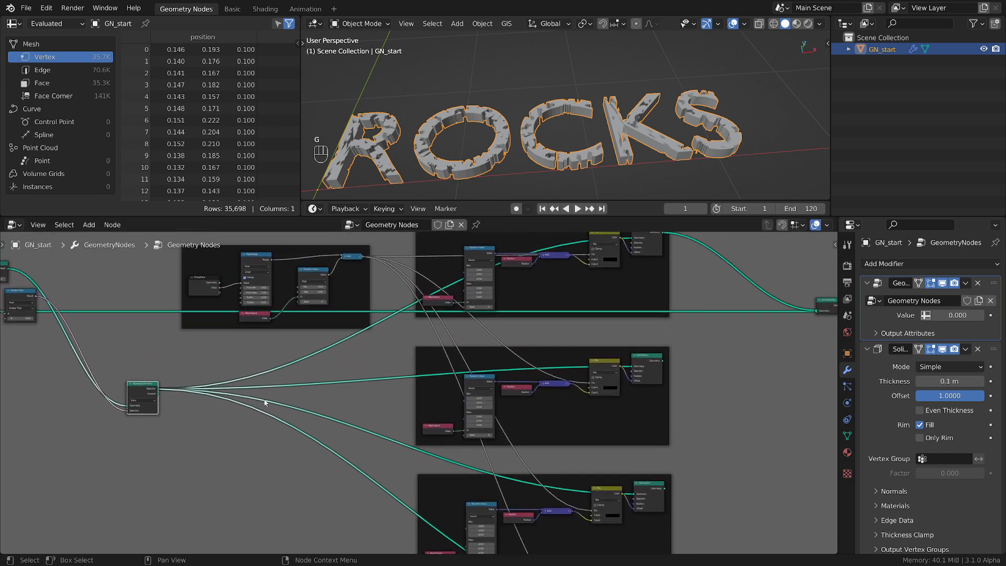
middle_drag(625, 306, 558, 347)
middle_drag(304, 441, 657, 409)
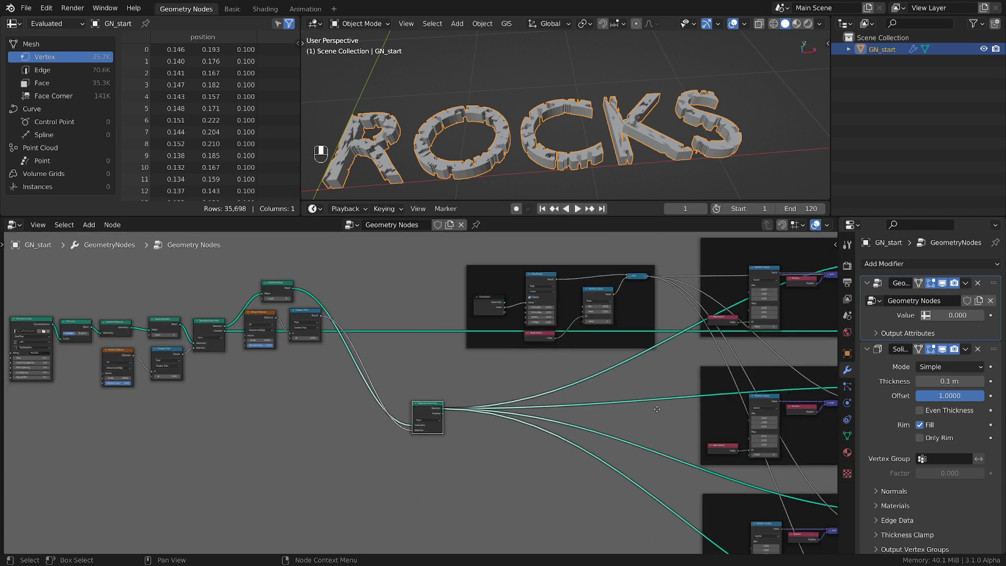
middle_drag(500, 372, 537, 363)
scroll(354, 359, up, 2)
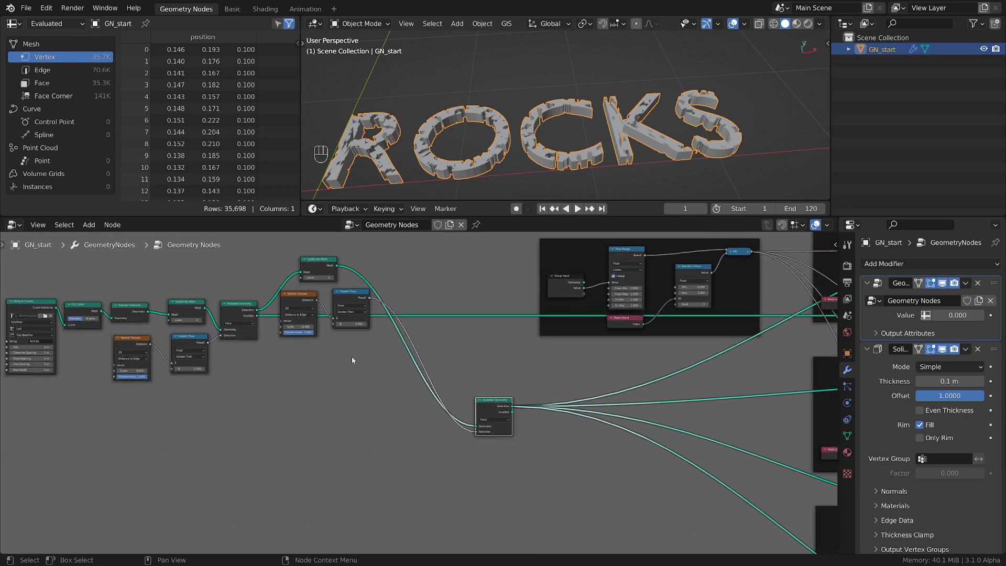
middle_drag(355, 360, 243, 357)
scroll(454, 417, up, 1)
middle_drag(455, 418, 149, 397)
scroll(149, 400, down, 1)
scroll(113, 389, down, 1)
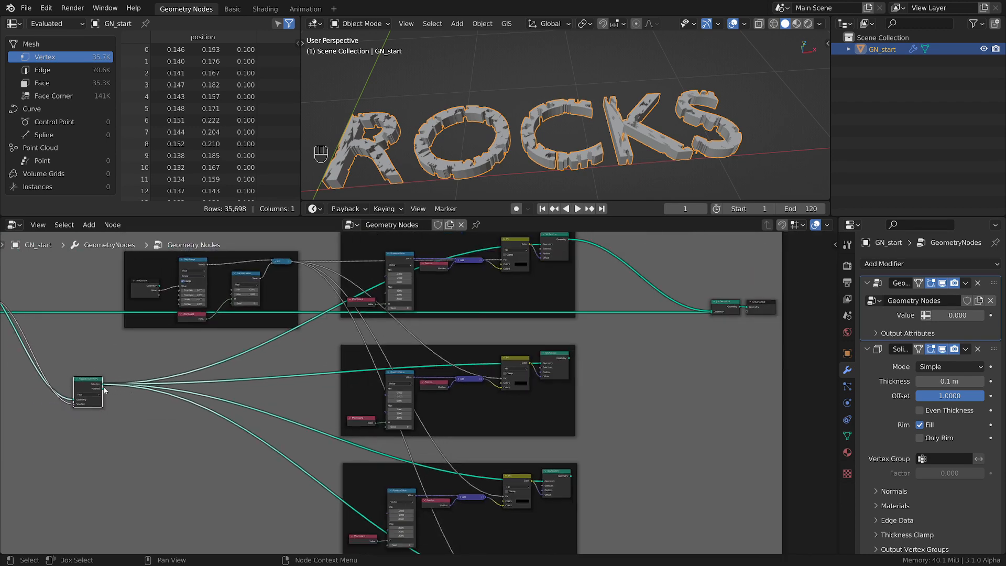
drag(102, 389, 711, 312)
Cut the second Set Position frame's geometry link and feed it from the second Separate Geometry's Inverted output instead
scroll(407, 383, up, 3)
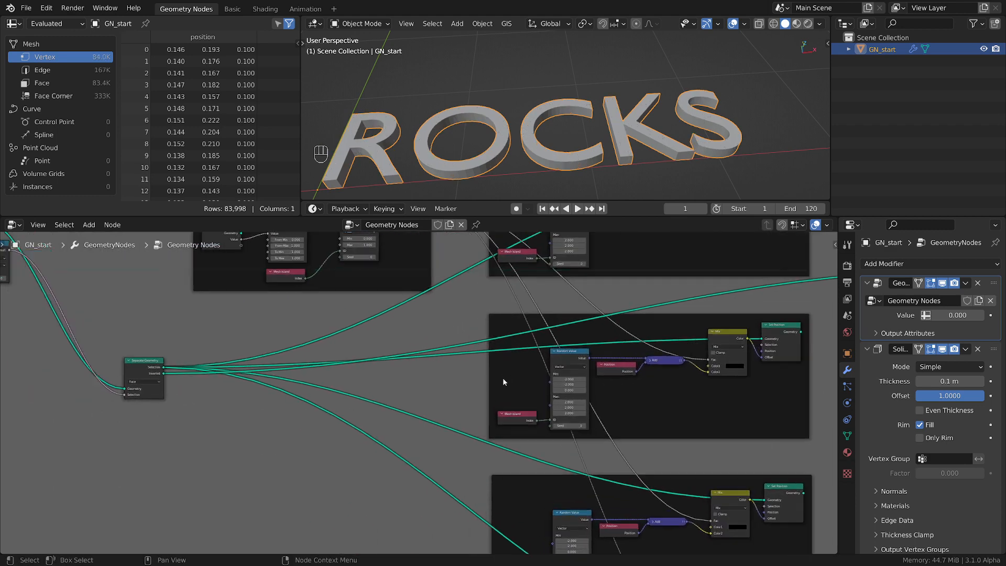
scroll(417, 376, down, 1)
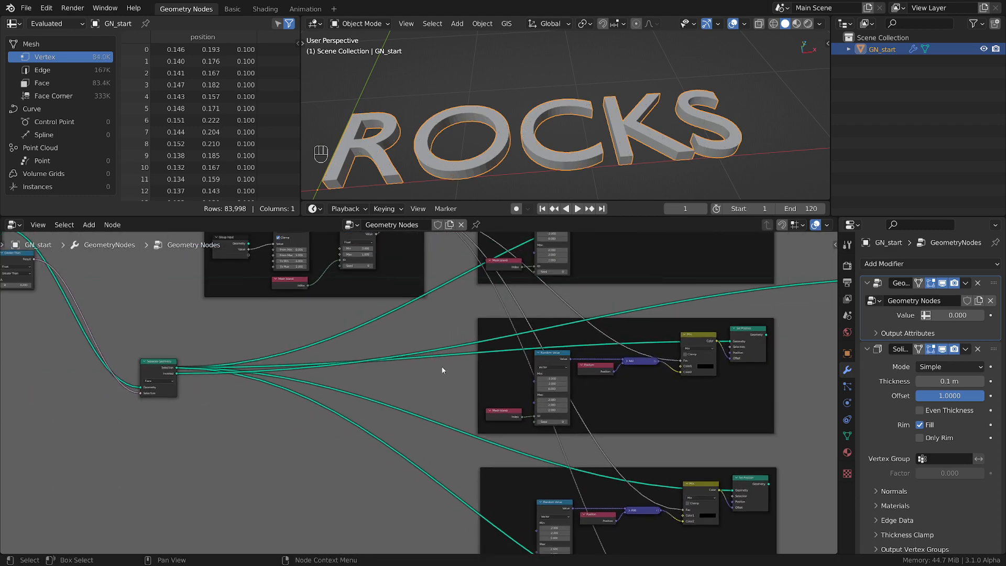
scroll(425, 367, down, 1)
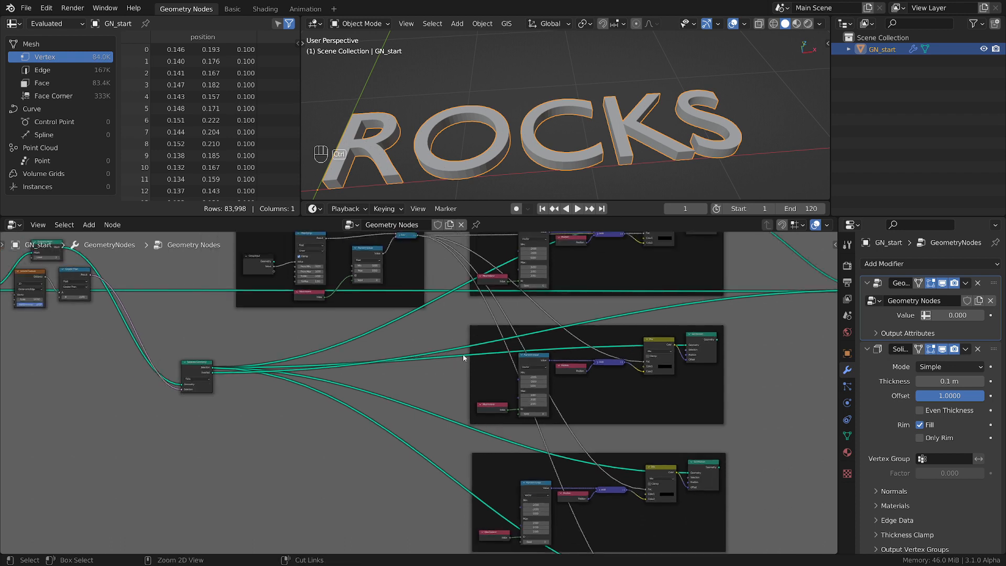
ctrl+right_drag(468, 353, 360, 397)
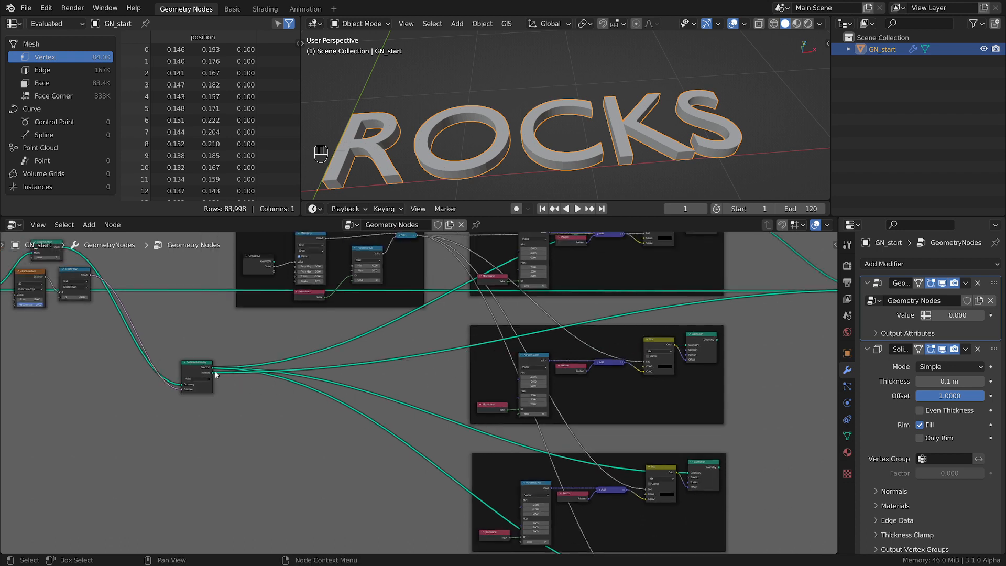
drag(213, 374, 687, 347)
scroll(561, 393, down, 2)
middle_drag(694, 359, 462, 404)
scroll(509, 371, up, 2)
scroll(479, 401, up, 2)
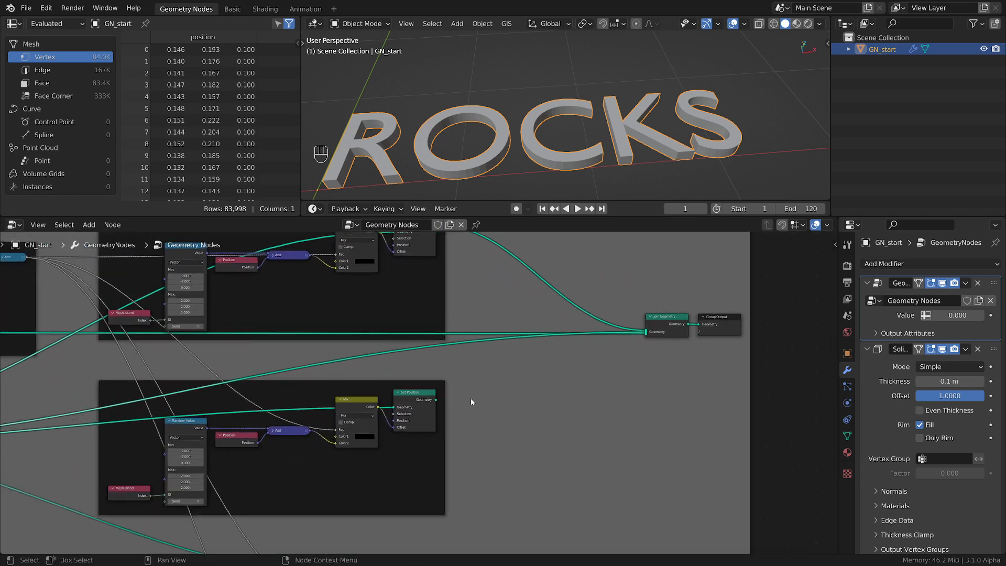
Replace the direct link from the second Separate Geometry into Join Geometry with the second frame's Set Position output
scroll(462, 381, down, 1)
scroll(461, 375, down, 1)
ctrl+right_drag(403, 352, 466, 391)
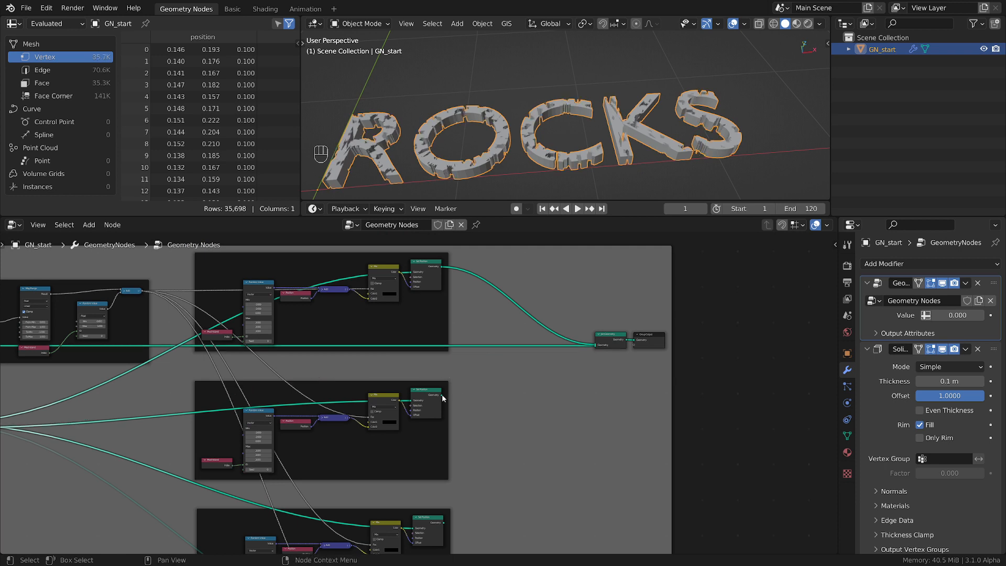
drag(442, 394, 529, 369)
drag(599, 347, 593, 346)
scroll(479, 414, down, 1)
middle_drag(479, 421, 565, 374)
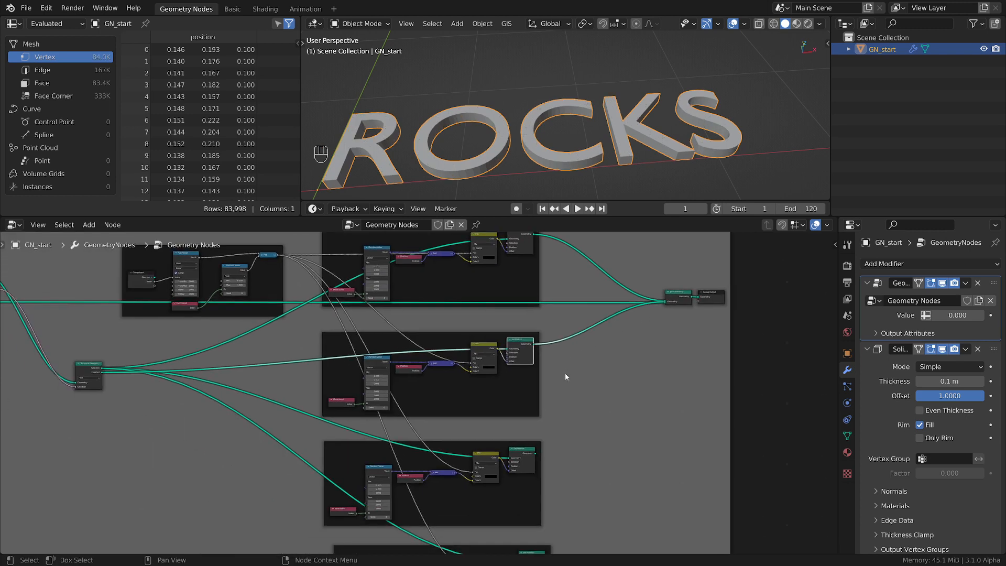
Link the third and fourth frames' Set Position outputs to Join Geometry and cut the first Separate Geometry's direct link into it
drag(536, 455, 665, 307)
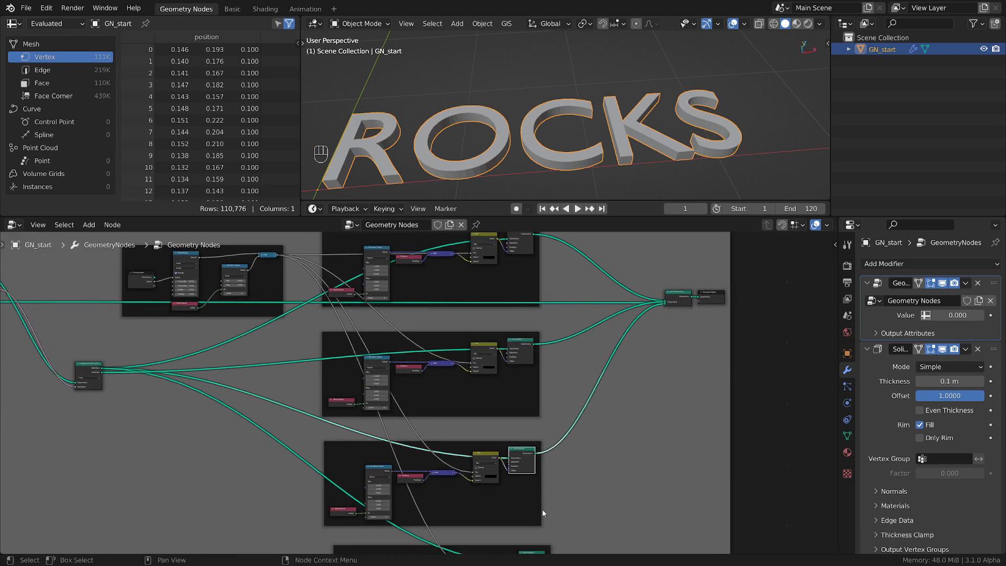
middle_drag(590, 525, 544, 452)
scroll(519, 474, down, 1)
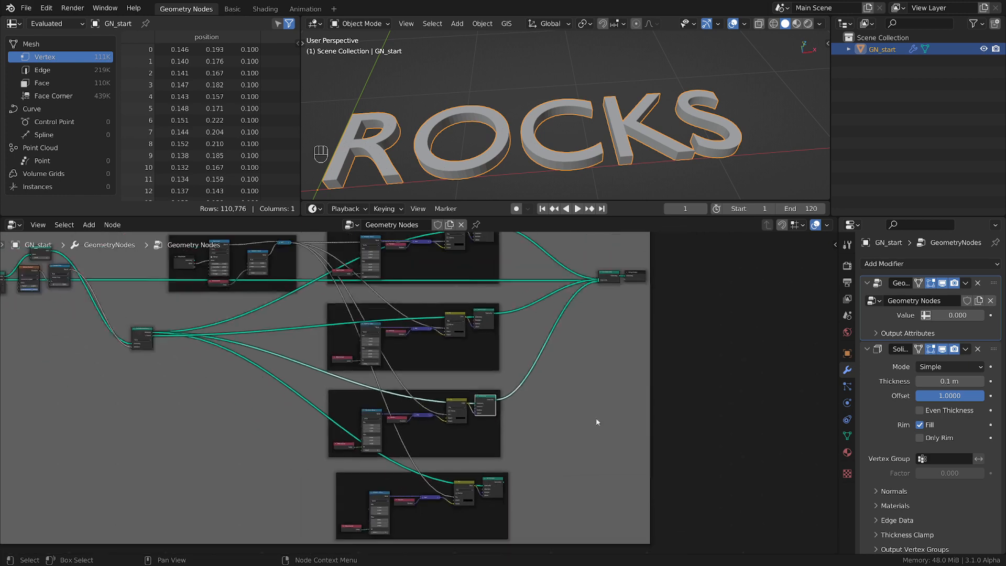
drag(504, 483, 599, 282)
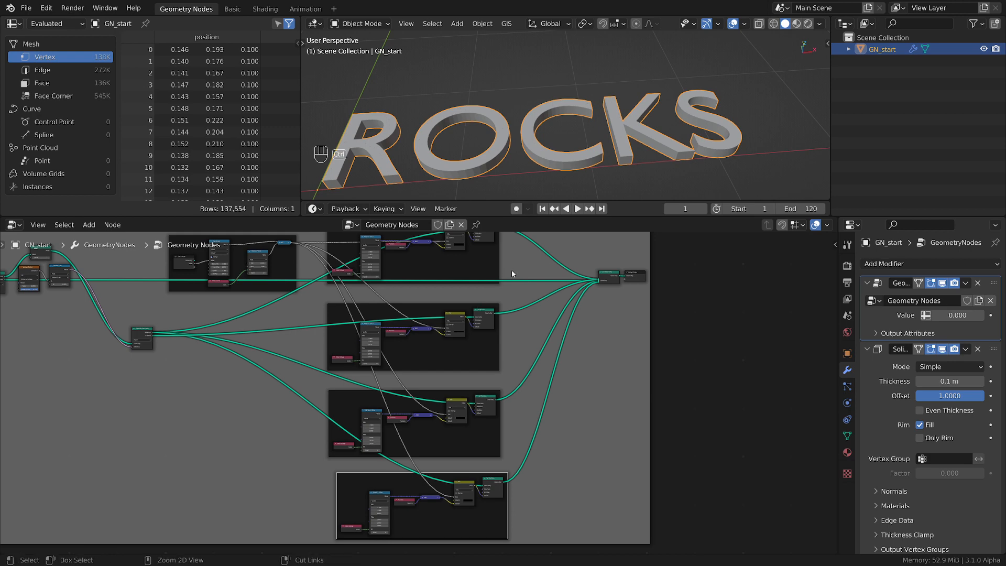
ctrl+right_drag(512, 300, 512, 301)
Move the second Separate Geometry closer under the Map Range frame and cut its links to the third and fourth Set Position frames
scroll(514, 302, down, 2)
middle_drag(453, 331, 620, 345)
scroll(403, 354, up, 6)
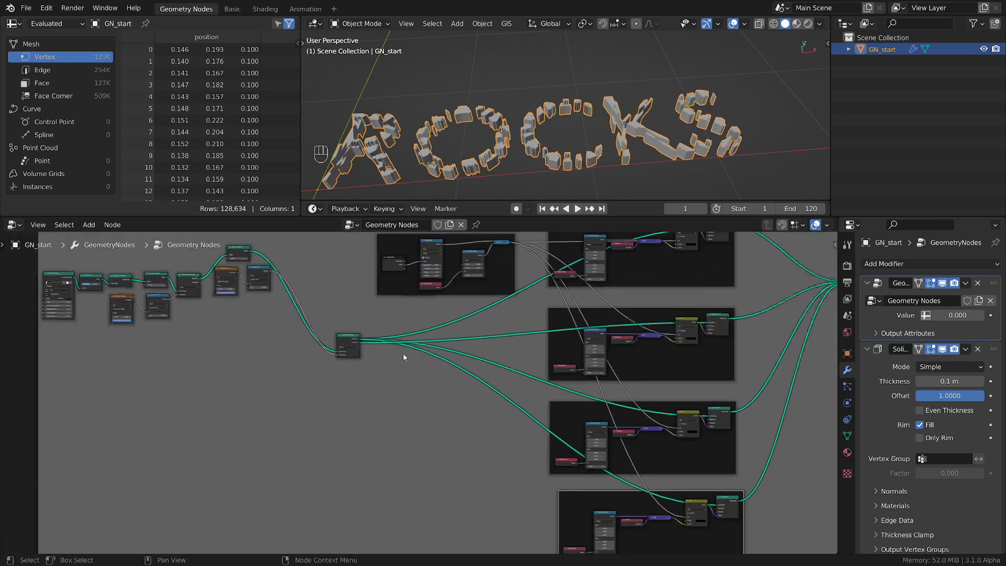
scroll(337, 356, down, 1)
drag(333, 341, 395, 319)
scroll(422, 340, up, 3)
middle_drag(418, 346, 350, 380)
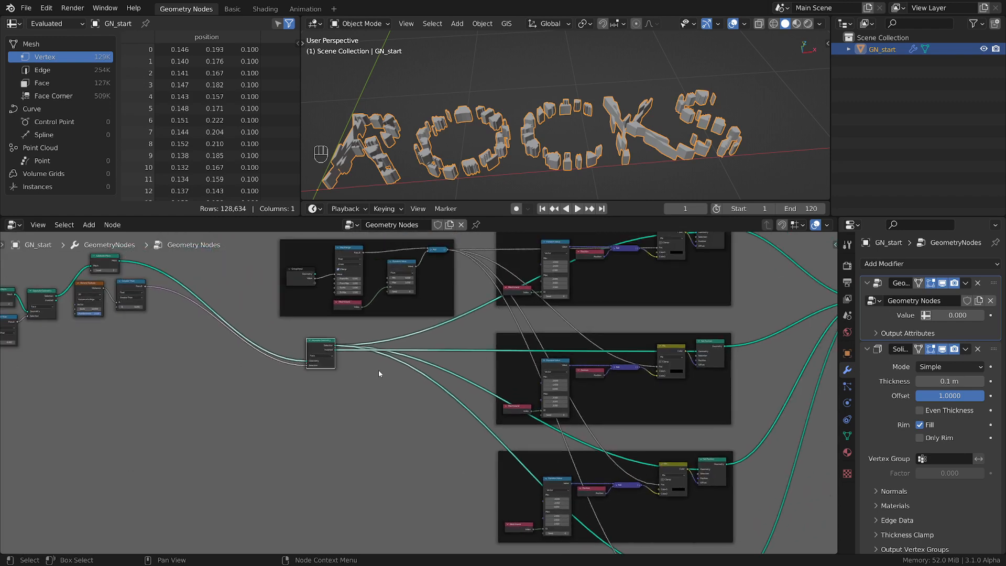
ctrl+right_drag(471, 365, 435, 407)
scroll(441, 409, down, 2)
scroll(414, 383, up, 2)
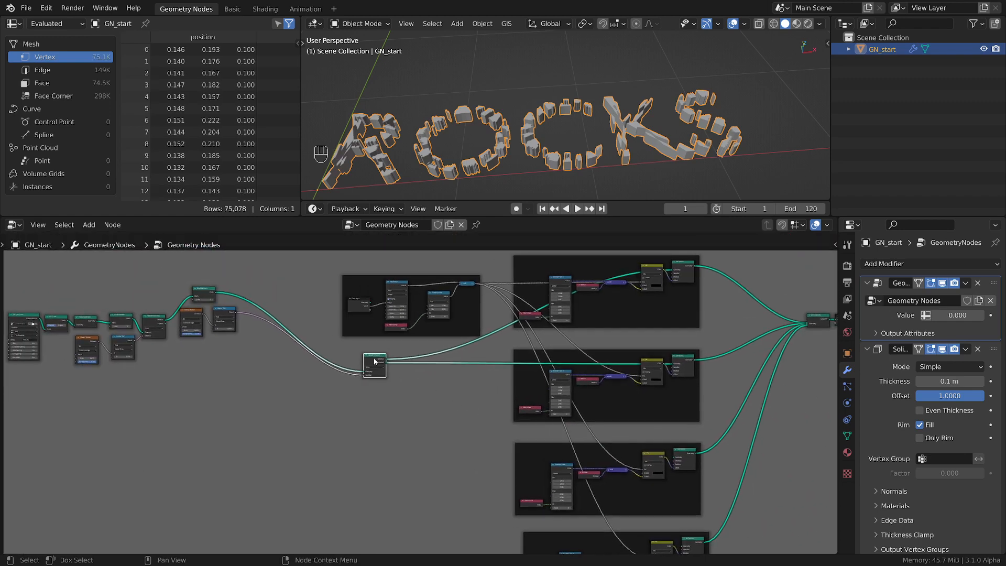
drag(355, 355, 382, 352)
Examine the first Separate Geometry node and how its outputs connect to the rest of the node tree
middle_drag(67, 362, 211, 369)
scroll(214, 363, up, 2)
click(224, 309)
scroll(224, 305, down, 1)
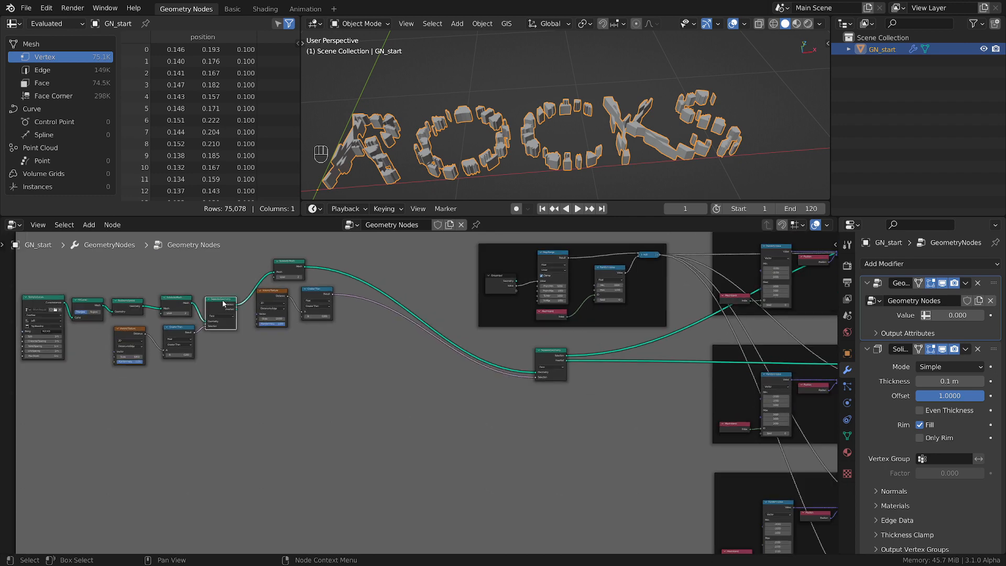
scroll(250, 315, up, 1)
scroll(252, 315, down, 1)
middle_drag(261, 318, 179, 313)
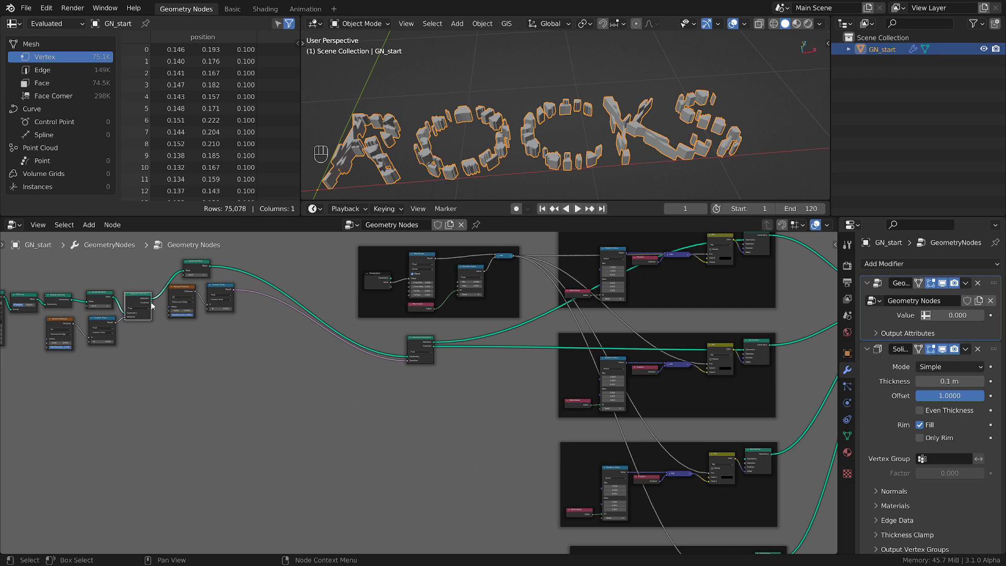
scroll(402, 325, up, 2)
middle_drag(503, 299, 521, 327)
scroll(521, 330, up, 1)
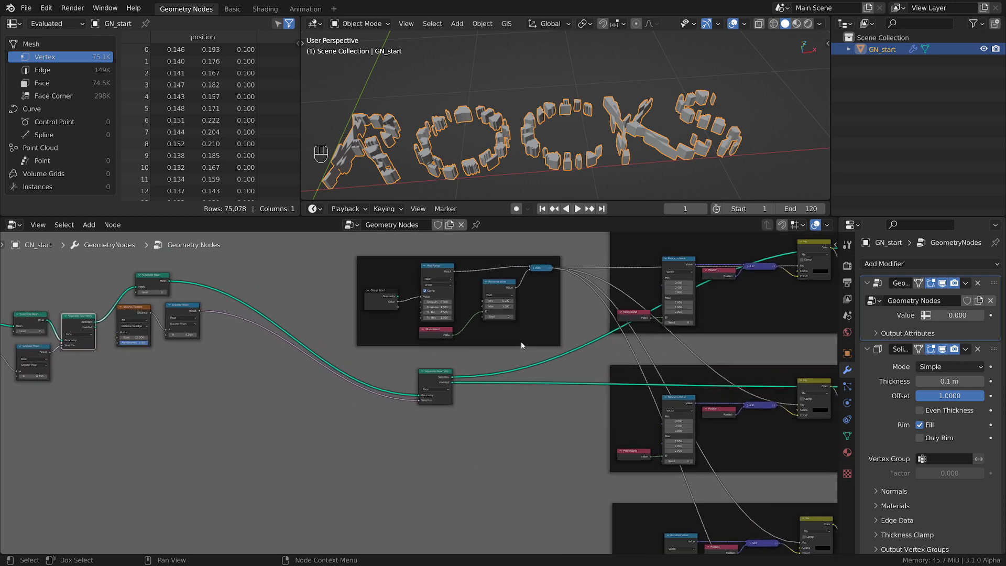
scroll(408, 342, up, 1)
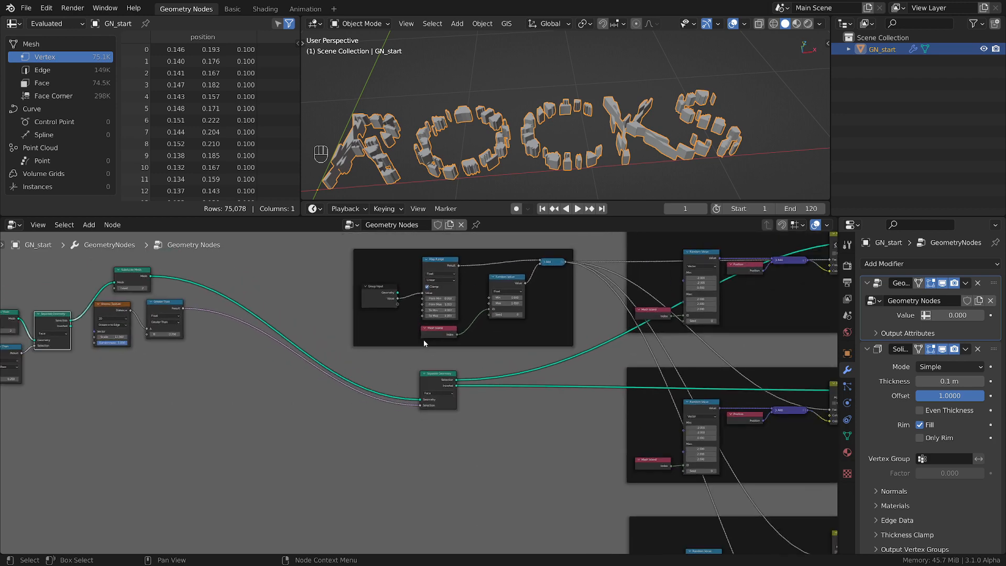
Move the second Voronoi Texture and Greater Than beside the second Separate Geometry and join the three nodes in a frame
click(444, 382)
middle_drag(444, 384, 641, 408)
scroll(360, 370, up, 3)
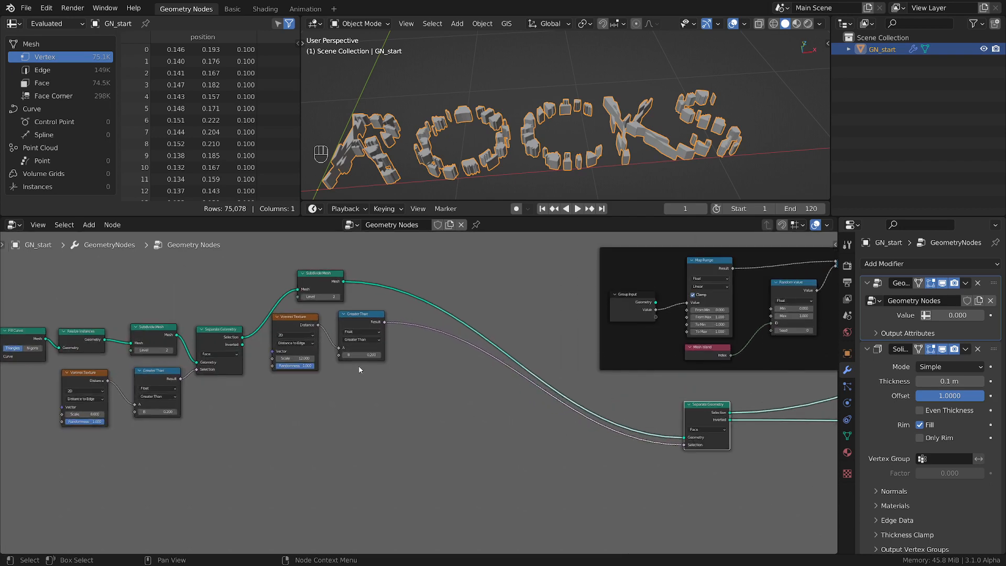
click(363, 320)
key(g)
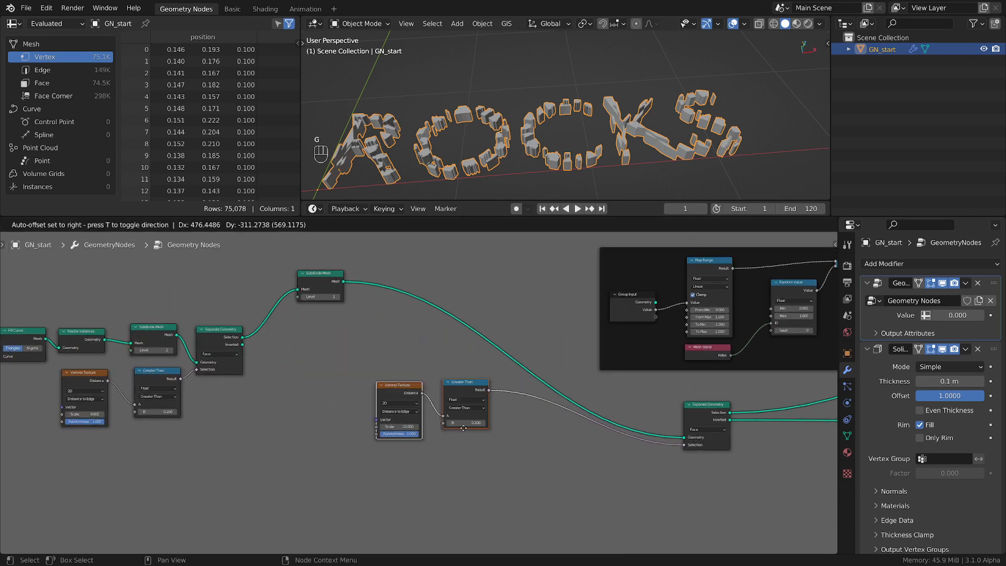
click(558, 453)
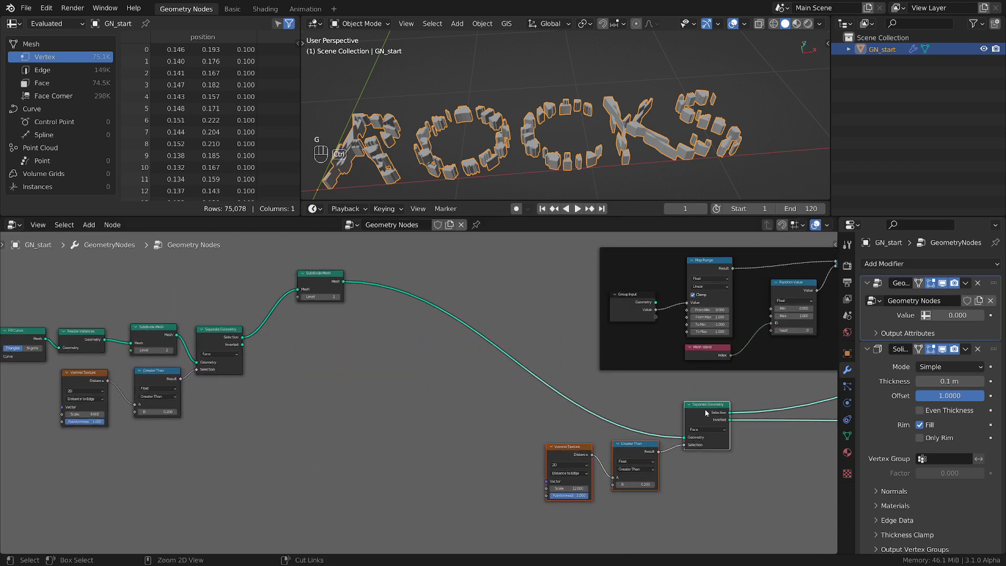
key(ctrl+j)
Place the second Subdivide Mesh above the Voronoi Texture and Greater Than nodes, and shift the new Separate Geometry frame toward it
scroll(706, 409, down, 2)
middle_drag(705, 408, 577, 351)
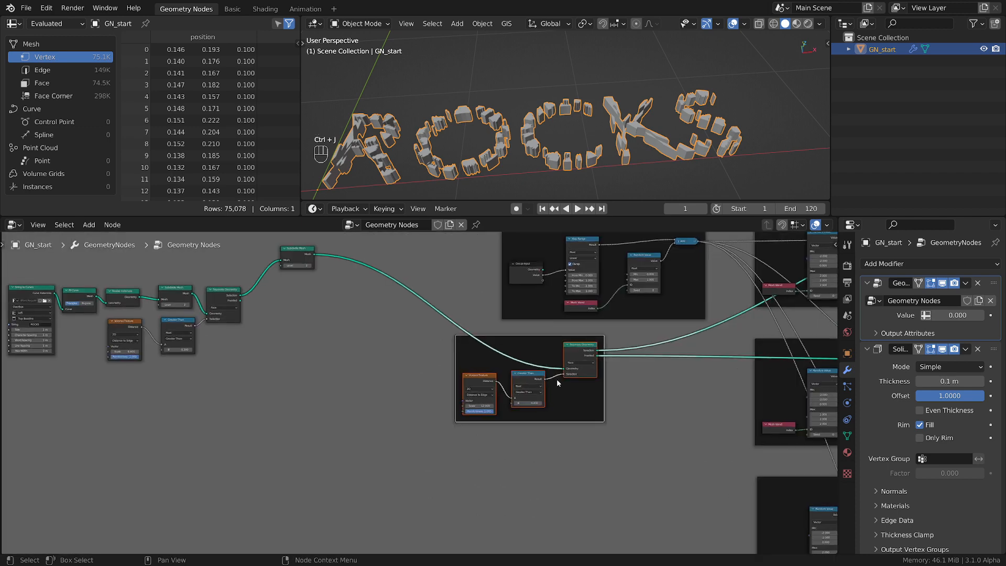
scroll(559, 382, up, 1)
click(259, 240)
key(g)
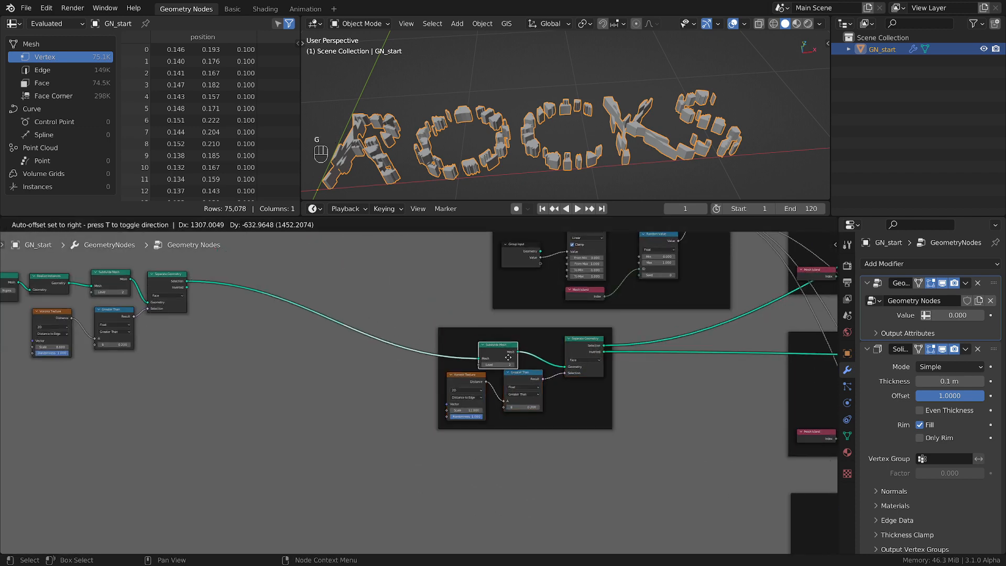
click(503, 339)
key(g)
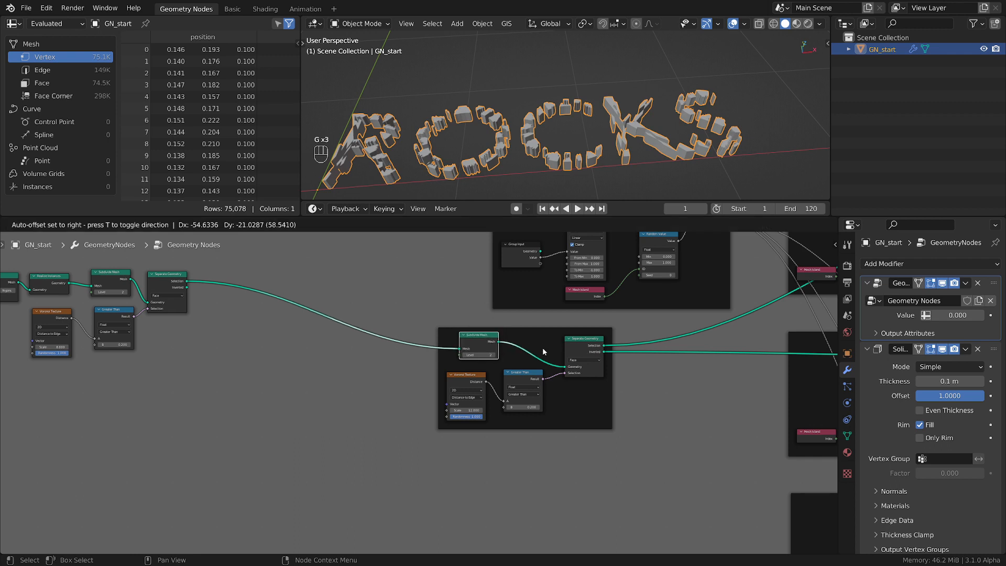
click(543, 348)
drag(554, 338, 527, 327)
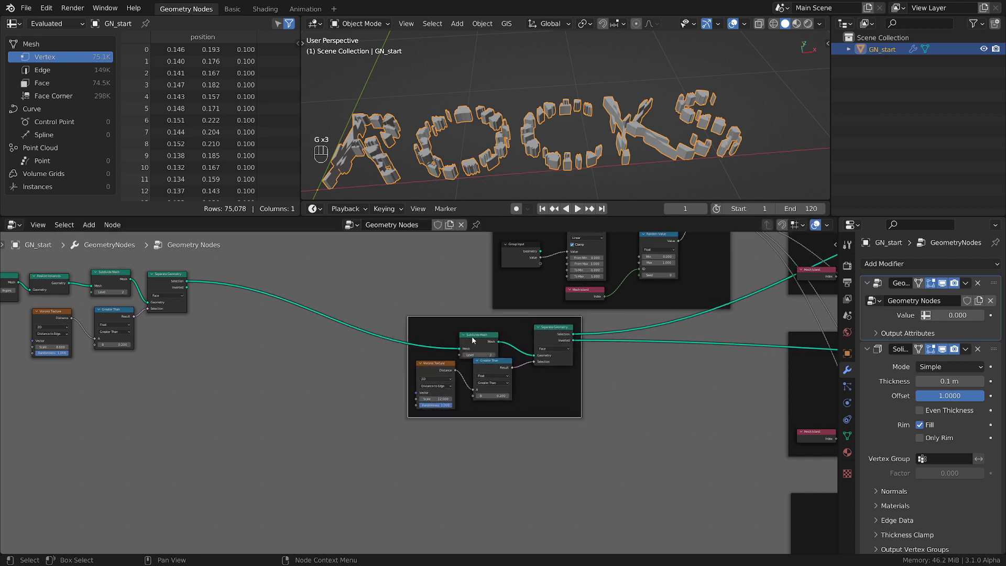
Shift the second Separate Geometry frame toward the first split and line up its Subdivide Mesh node above the Voronoi Texture
key(g)
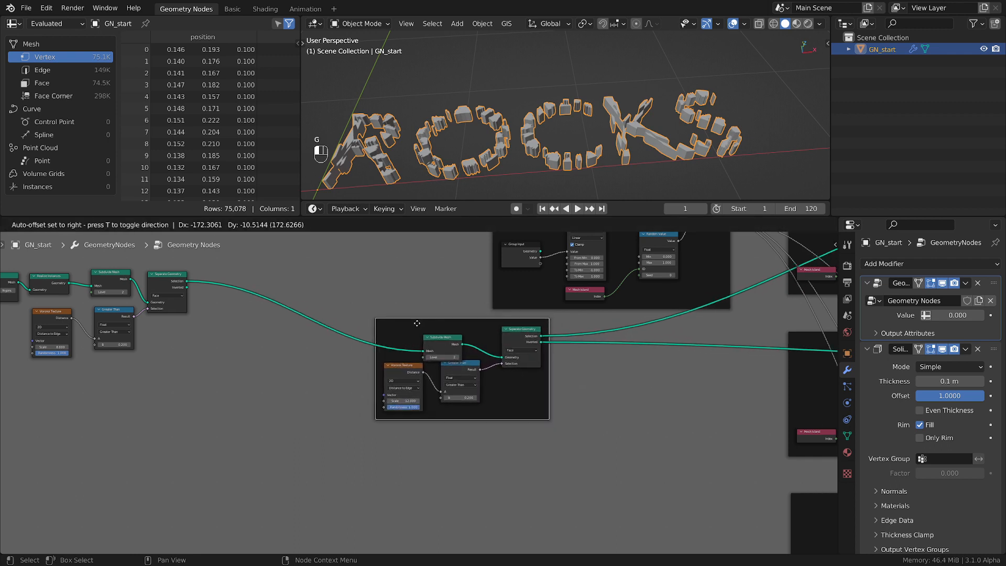
drag(417, 323, 381, 336)
scroll(394, 340, down, 4)
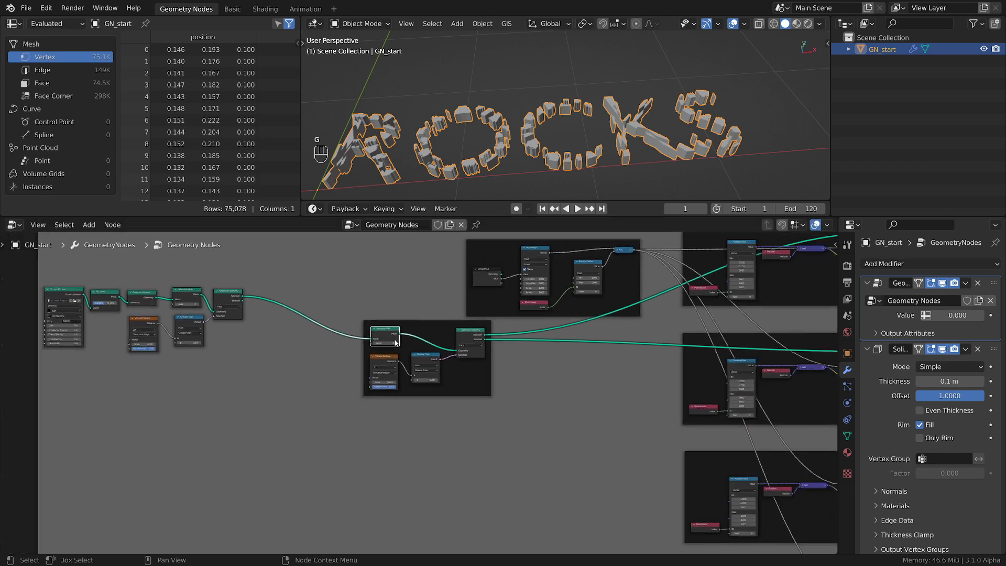
scroll(395, 341, down, 1)
Duplicate the second Separate Geometry frame below itself and link the first Separate Geometry's Inverted output to the copy's Subdivide Mesh
shift+click(426, 359)
shift+click(468, 340)
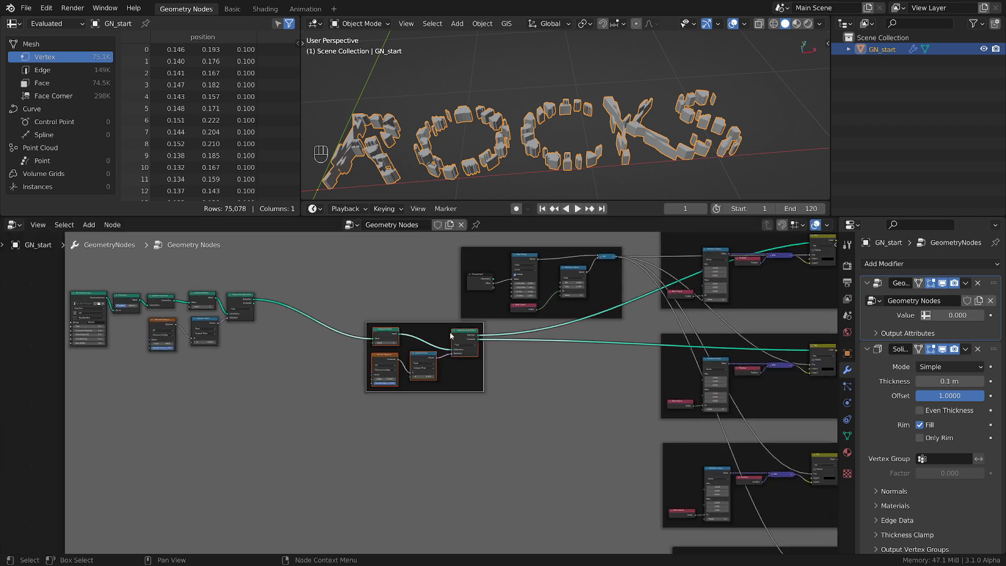
key(shift+d)
click(457, 421)
scroll(378, 409, up, 1)
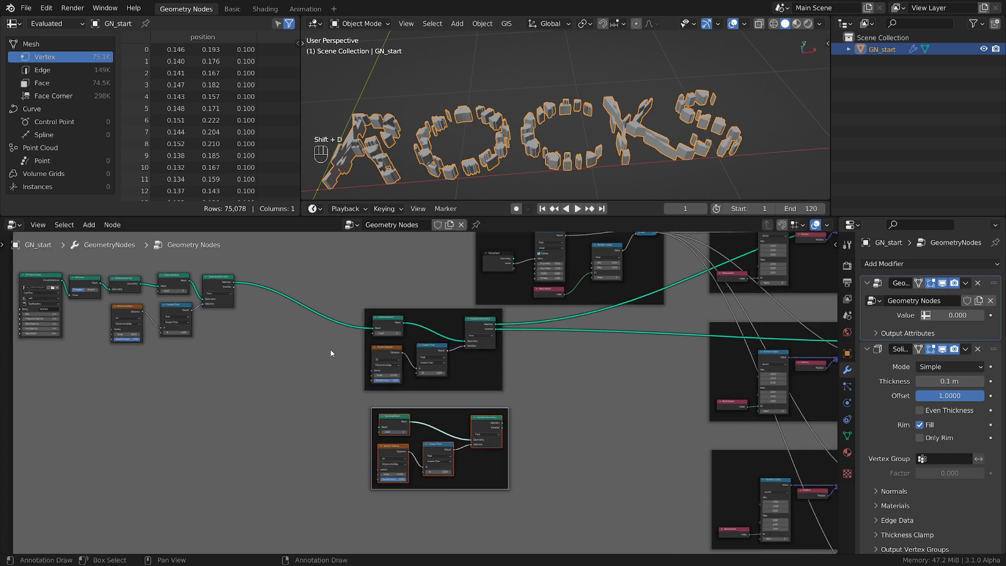
drag(234, 287, 382, 428)
Link the duplicated Separate Geometry's Selection output to the third Set Position's Geometry and its Inverted output to the fourth's
middle_drag(552, 464, 367, 431)
middle_drag(399, 401, 373, 440)
scroll(372, 440, down, 4)
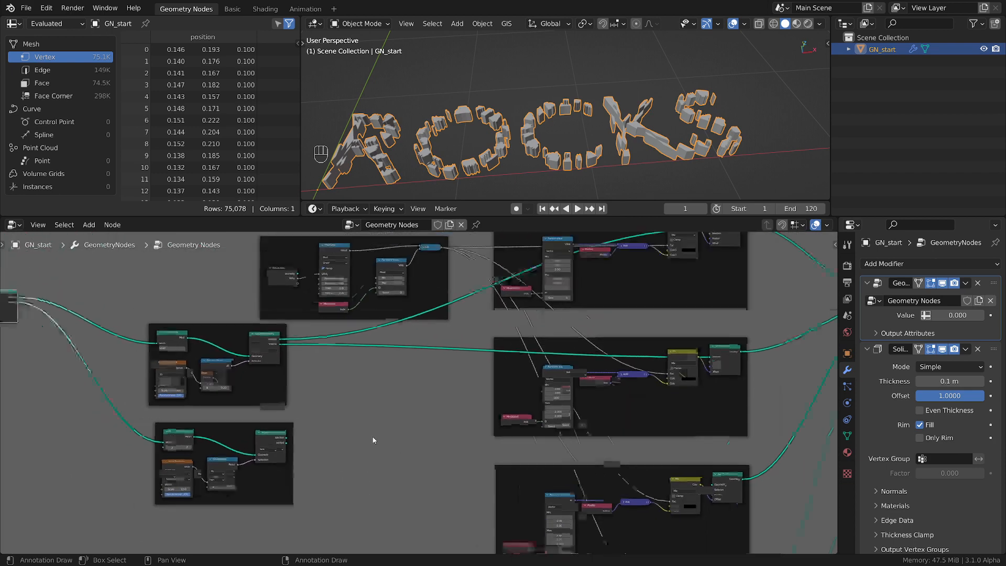
scroll(380, 432, up, 3)
scroll(480, 386, down, 4)
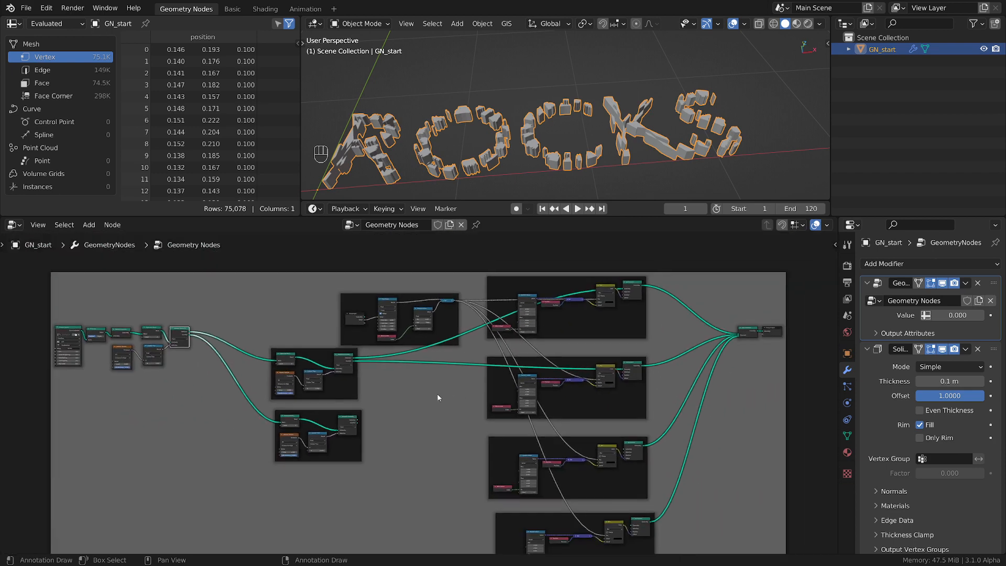
scroll(409, 348, up, 4)
middle_drag(443, 394, 293, 331)
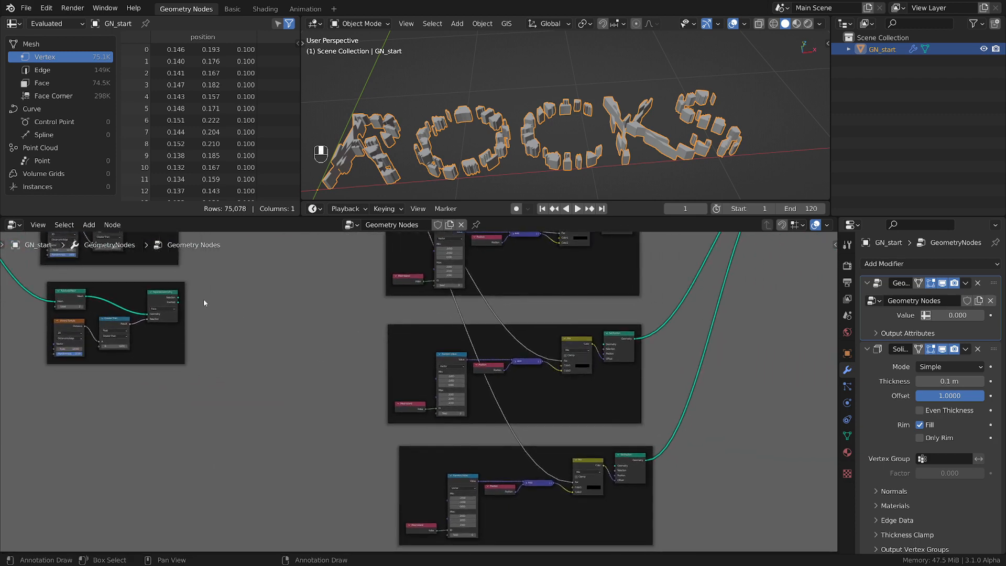
drag(179, 298, 604, 349)
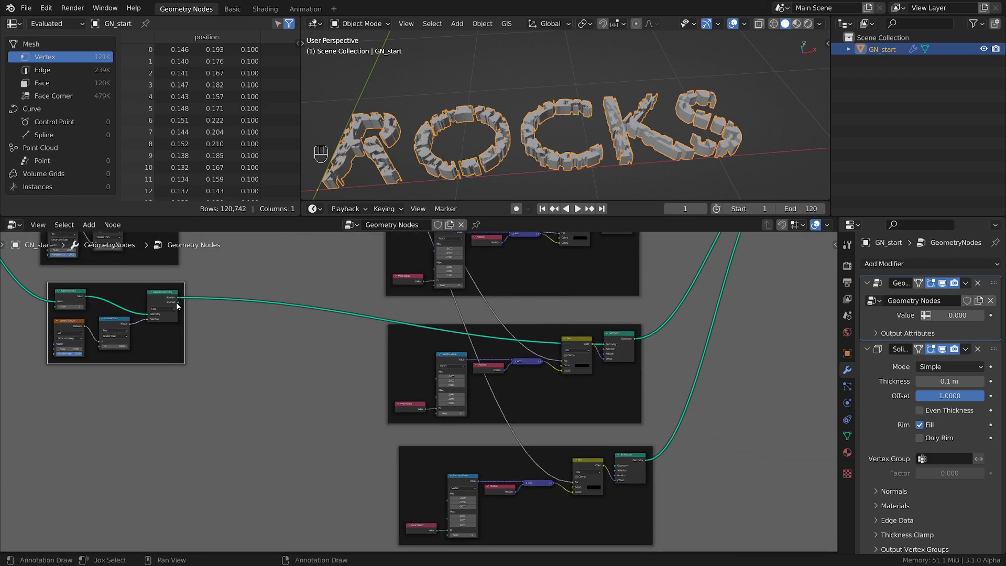
drag(178, 302, 619, 468)
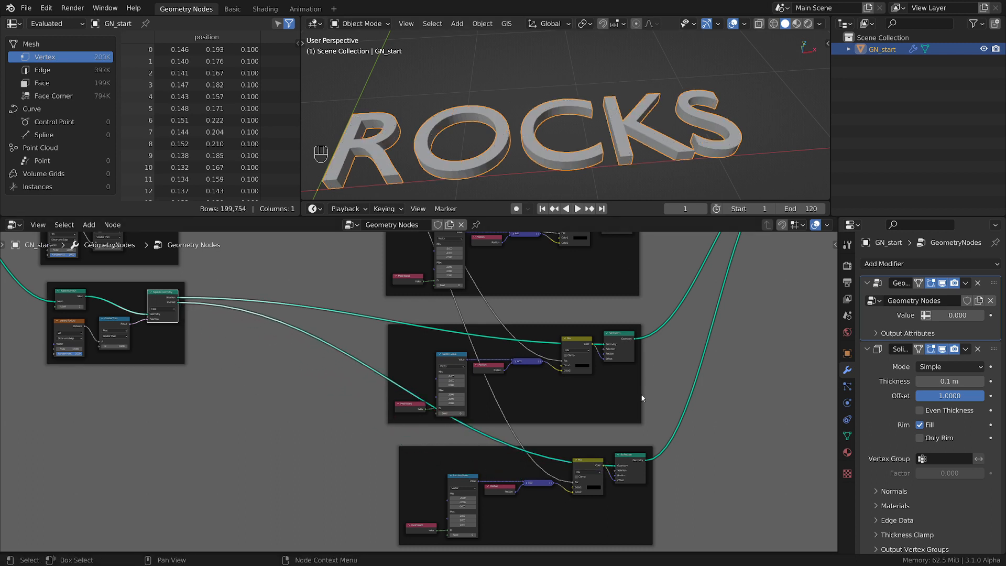
Move the Map Range frame below the two stacked Separate Geometry frames
scroll(642, 395, down, 2)
middle_drag(609, 415, 726, 474)
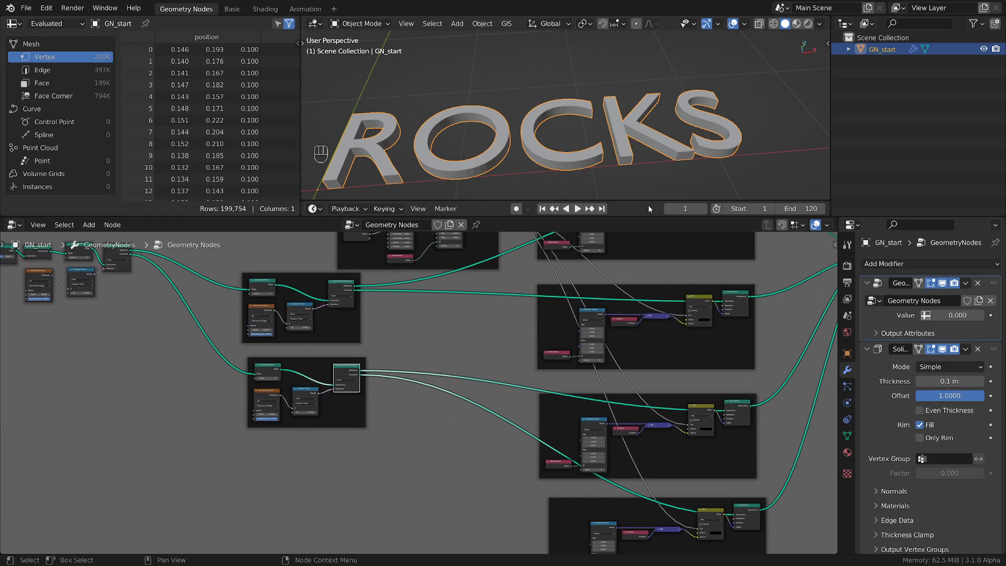
scroll(606, 153, up, 2)
middle_drag(457, 387, 538, 489)
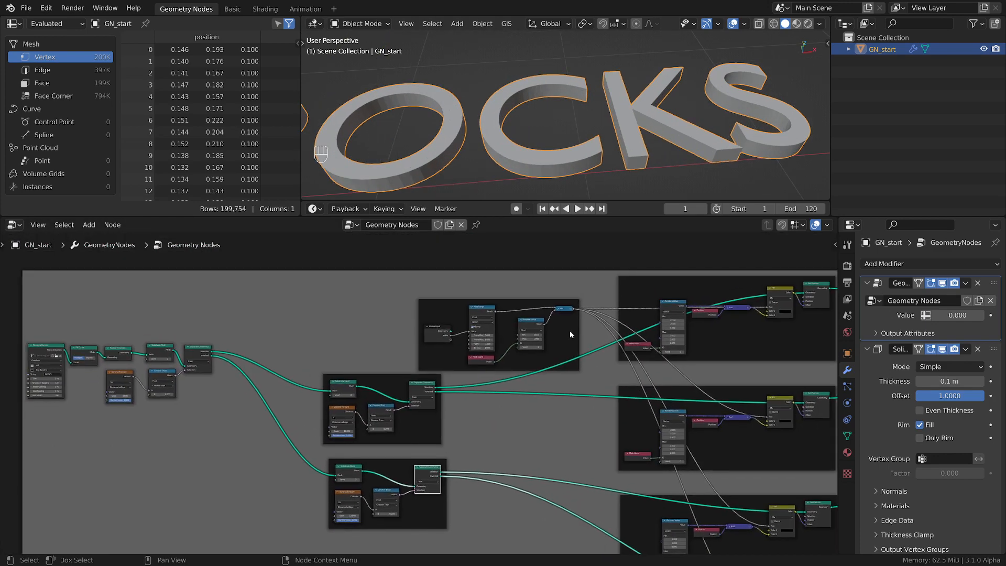
drag(570, 335, 520, 496)
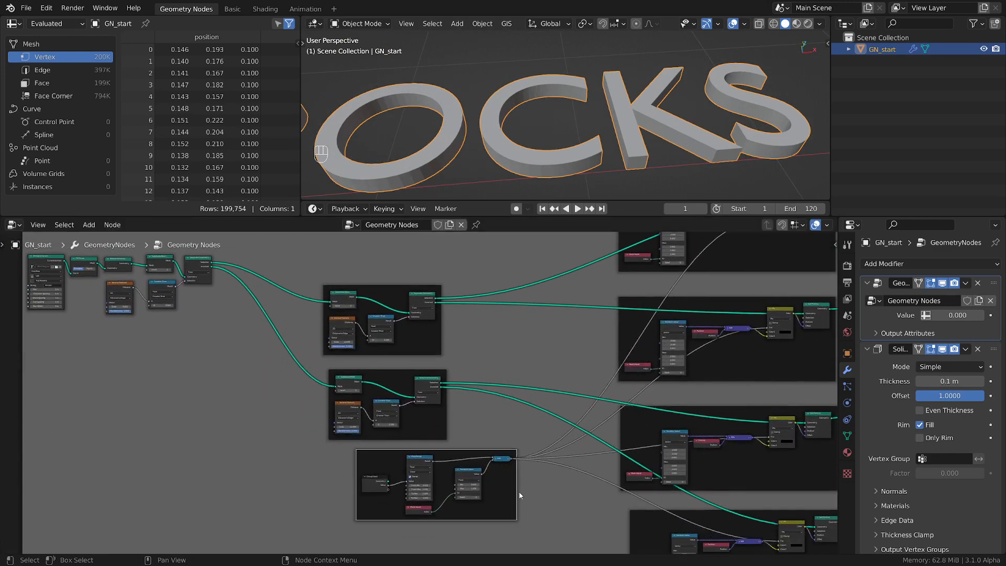
Apply the "1 input" node colour preset to the Map Range frame
key(n)
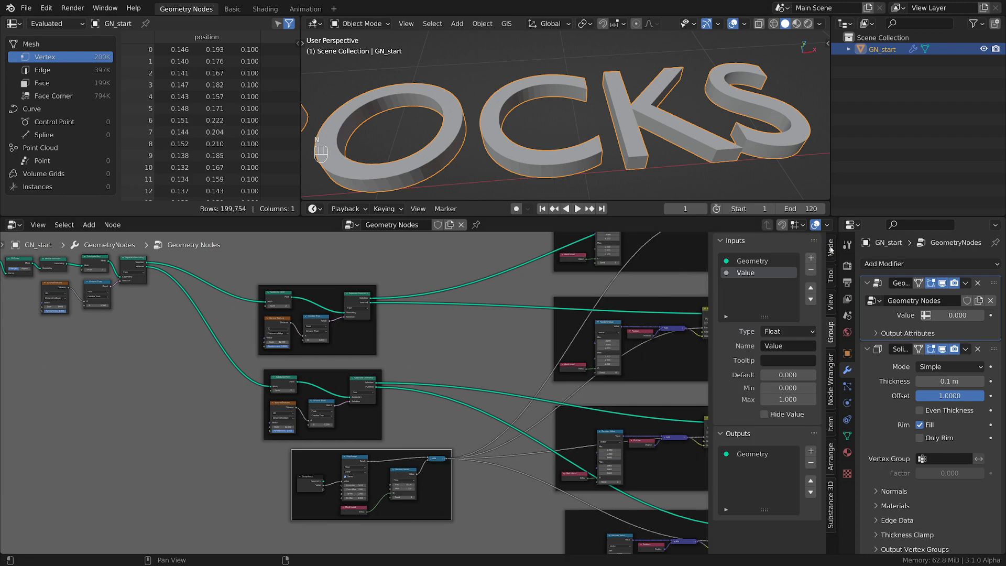
click(831, 249)
click(800, 312)
click(793, 58)
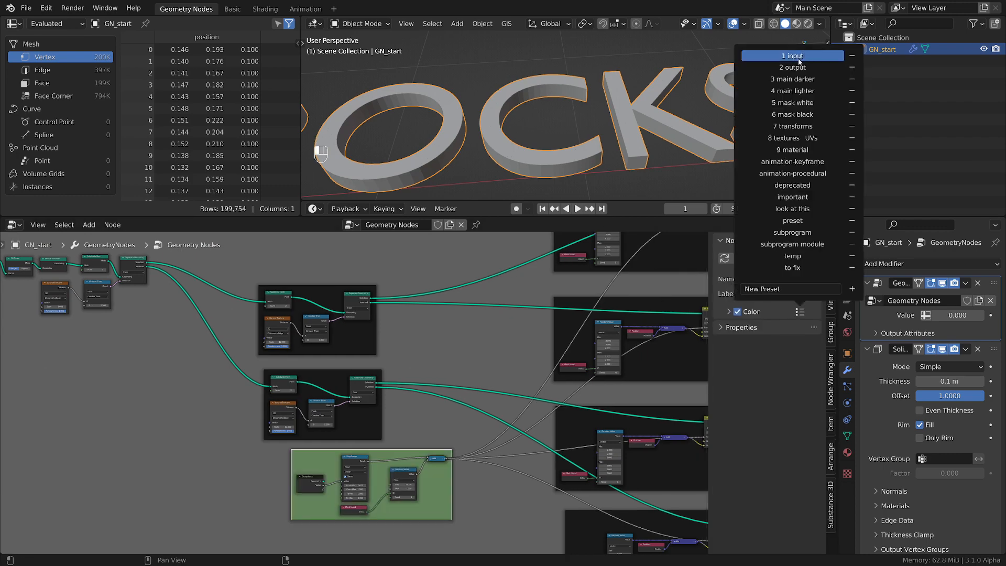
key(n)
Set the Geometry Nodes modifier's exposed Value to 1.000
scroll(540, 470, up, 3)
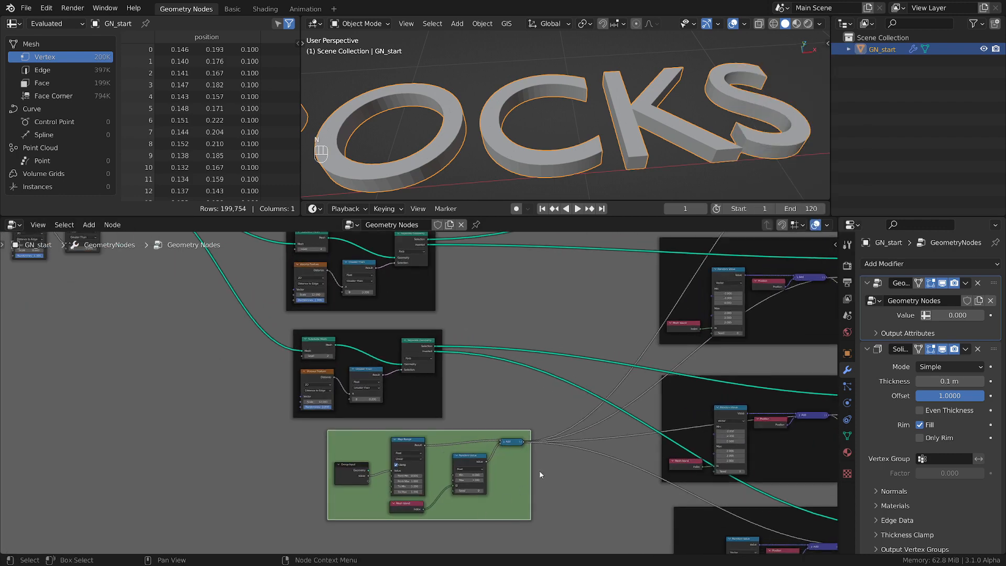
drag(466, 427, 431, 429)
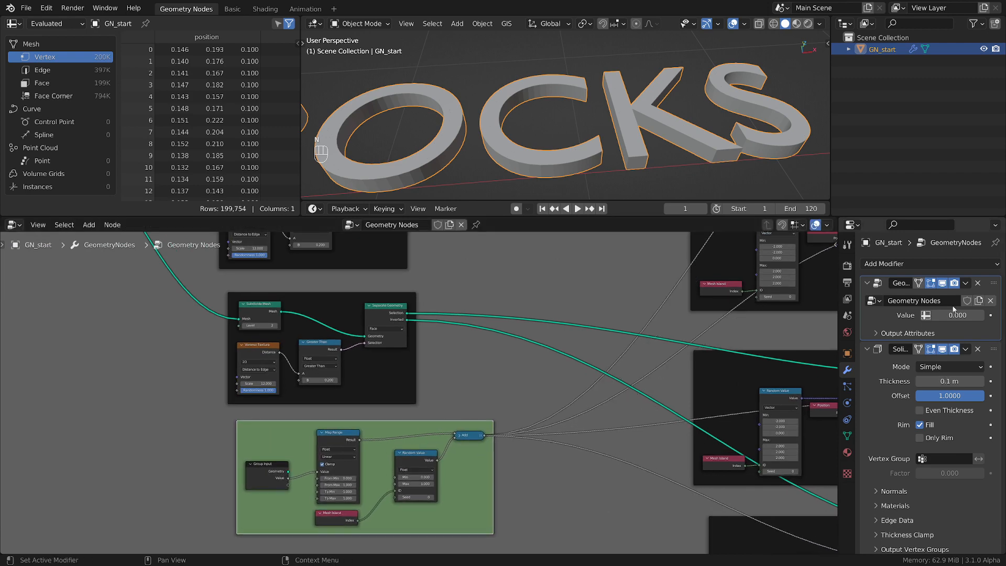
drag(957, 316, 1004, 315)
scroll(745, 135, down, 2)
scroll(745, 136, down, 5)
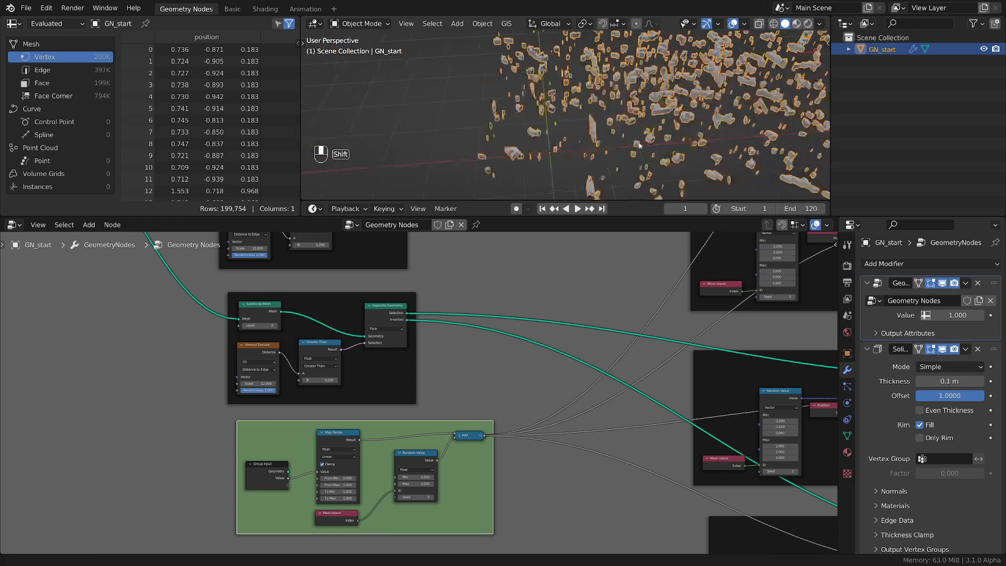
Examine the scattered rock pieces from several angles alongside the Set Position frames that move them
scroll(705, 128, down, 2)
shift+middle_drag(700, 129, 666, 115)
middle_drag(641, 360, 423, 382)
scroll(597, 338, down, 3)
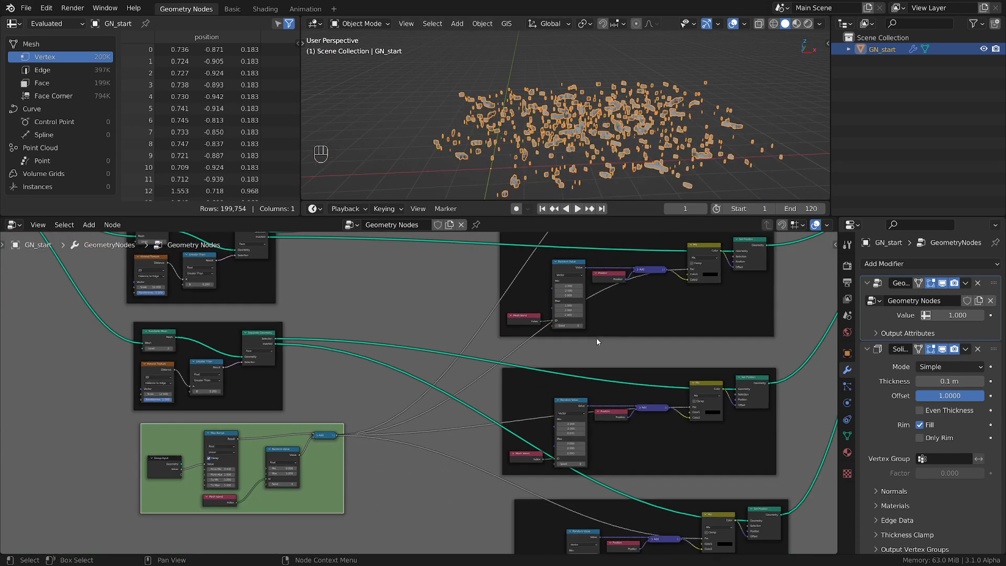
middle_drag(597, 338, 593, 437)
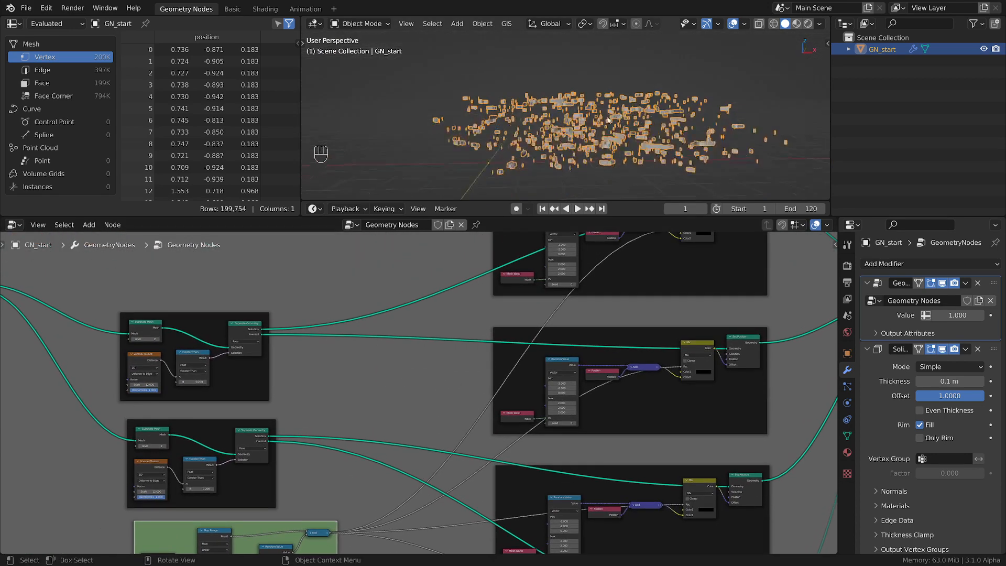
scroll(608, 168, up, 4)
middle_drag(623, 298, 594, 354)
scroll(560, 152, up, 3)
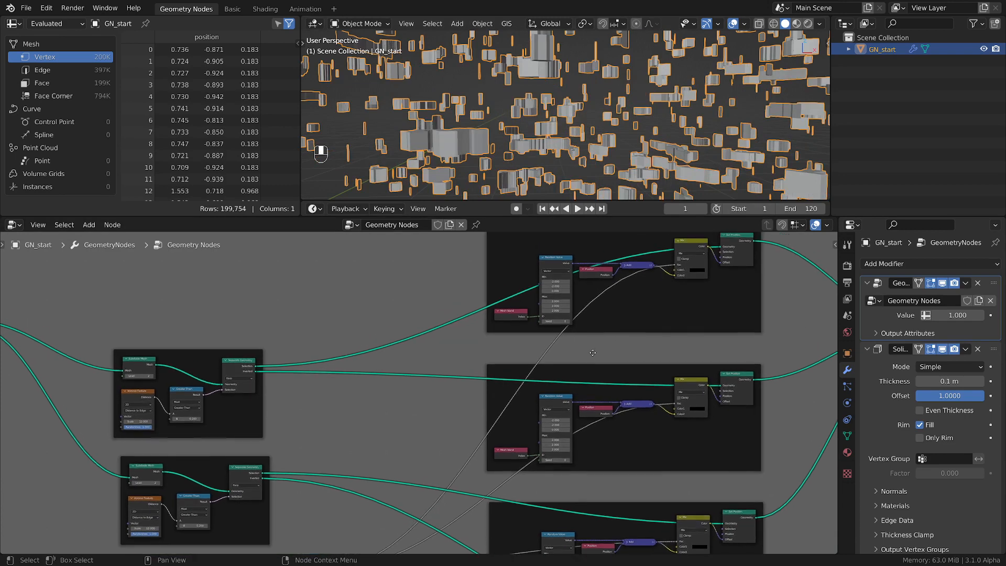
scroll(593, 131, down, 4)
middle_drag(593, 131, 591, 178)
Set the Random Value seed to 1 in the second Set Position frame and to 2 in the third
scroll(582, 471, up, 2)
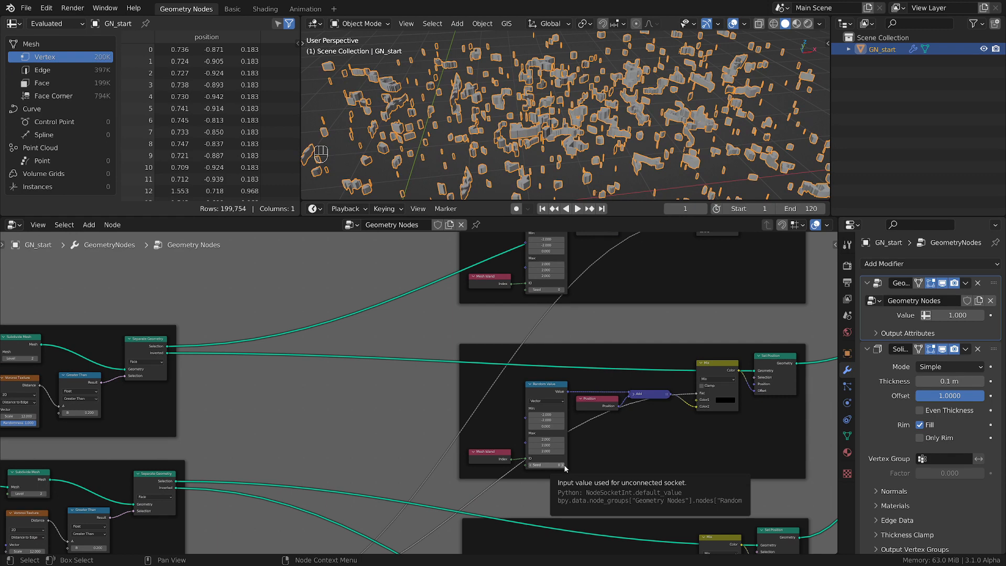
scroll(564, 468, up, 2)
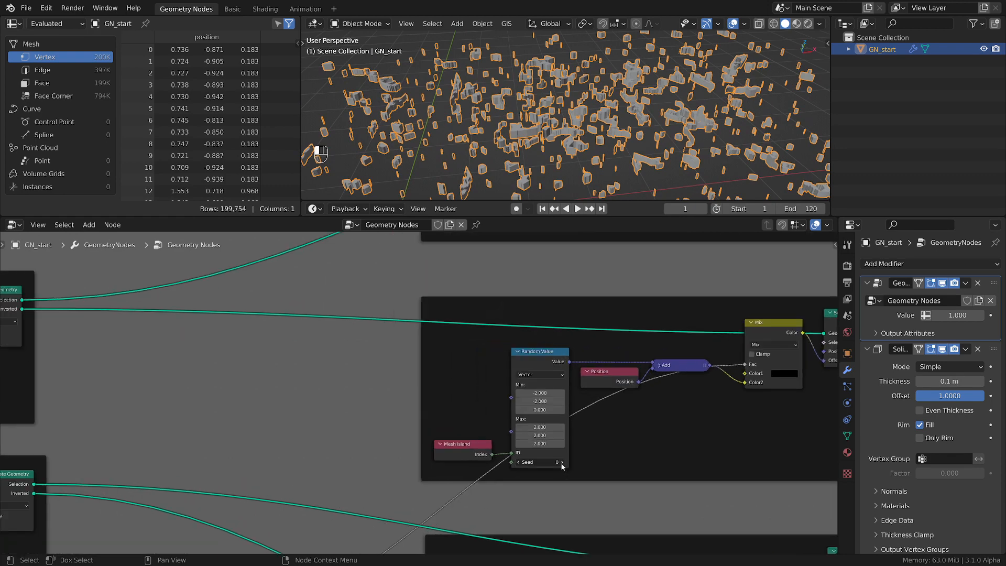
click(564, 462)
middle_drag(656, 468, 630, 288)
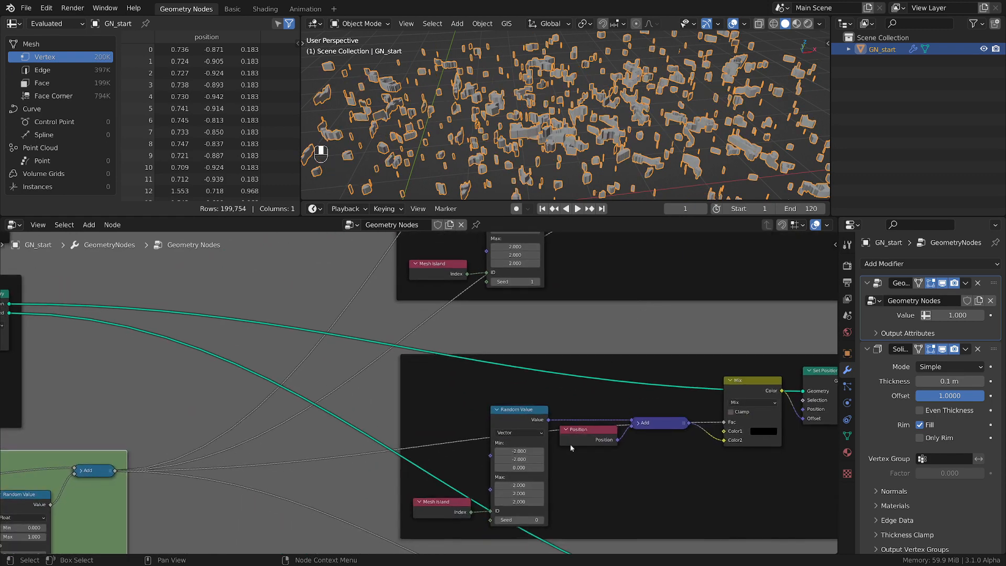
click(543, 520)
click(544, 519)
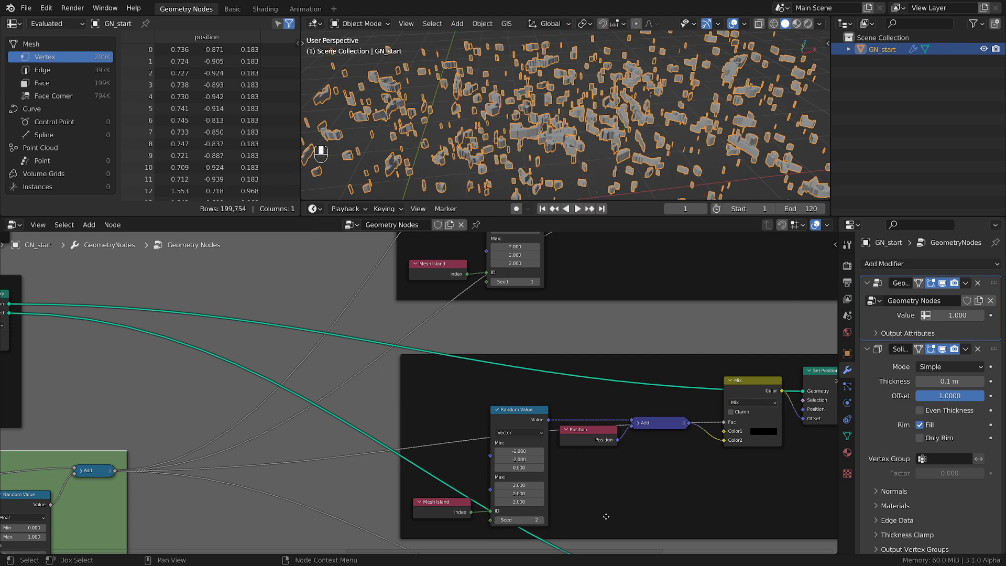
Set the Random Value seed in the fourth Set Position frame to 3
middle_drag(544, 519, 587, 364)
middle_drag(552, 550, 532, 434)
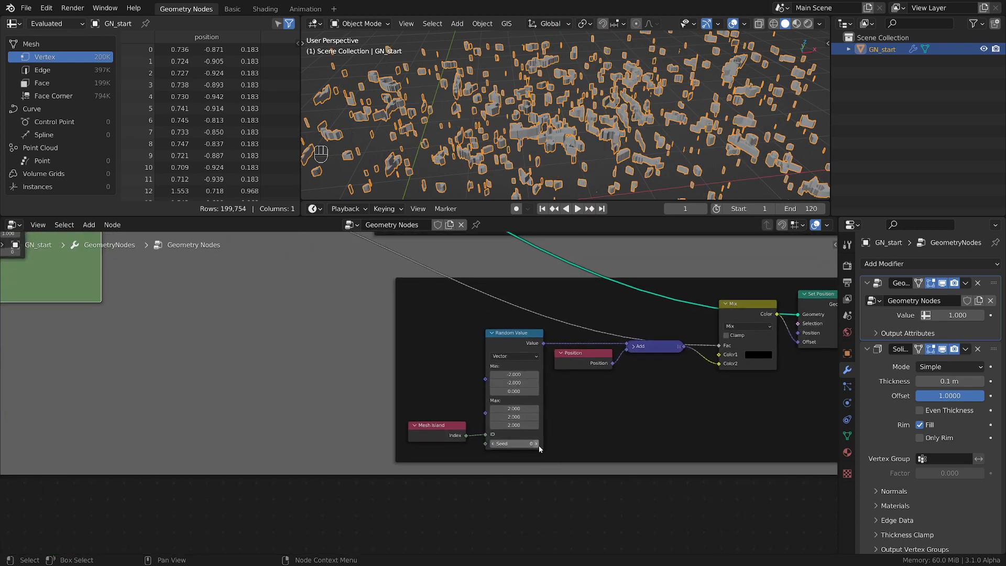
click(536, 445)
click(537, 444)
click(537, 444)
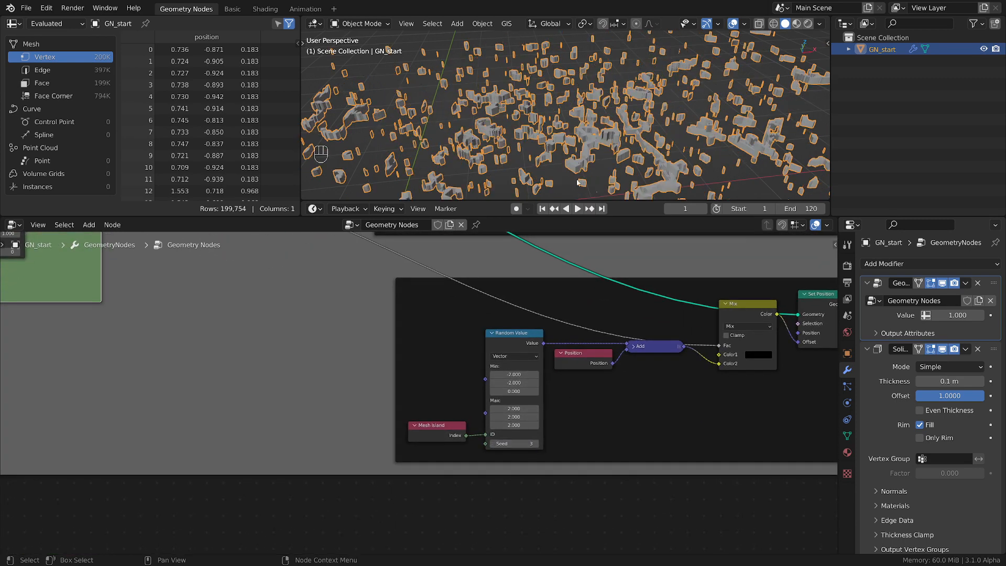
Check the spread of the reseeded pieces and save the file
scroll(587, 153, down, 3)
middle_drag(586, 153, 608, 121)
scroll(659, 320, down, 2)
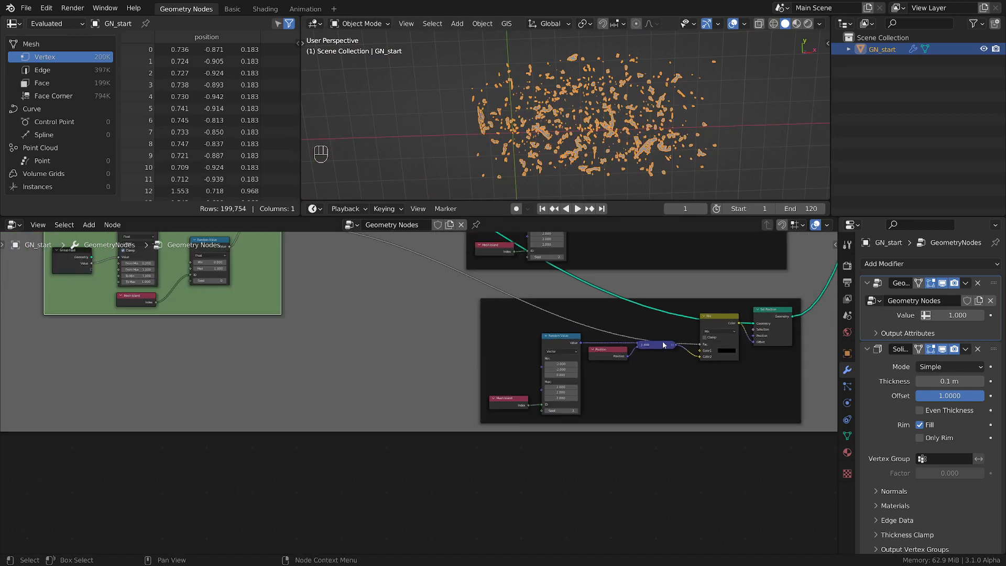
middle_drag(663, 341, 558, 423)
scroll(577, 395, down, 4)
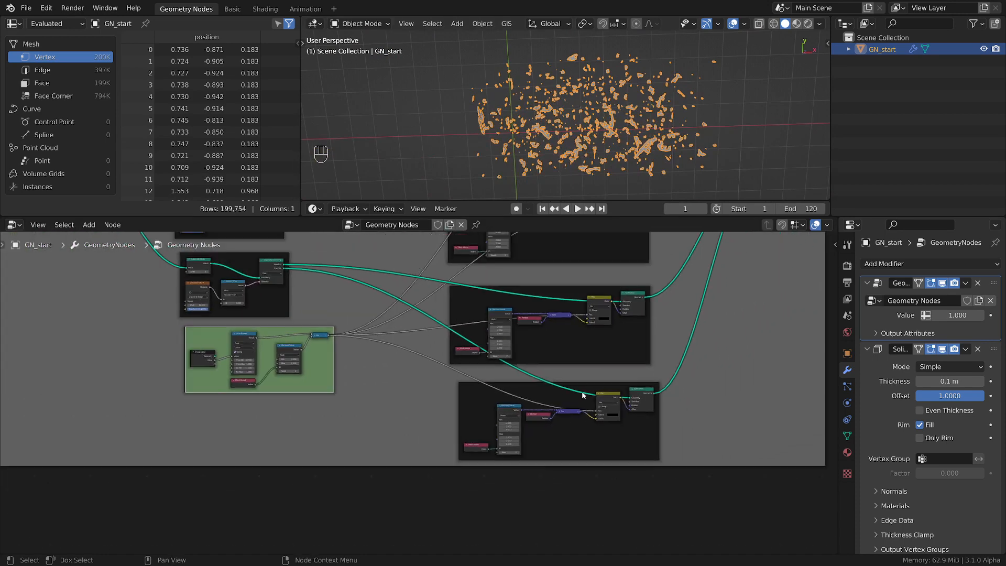
key(ctrl+s)
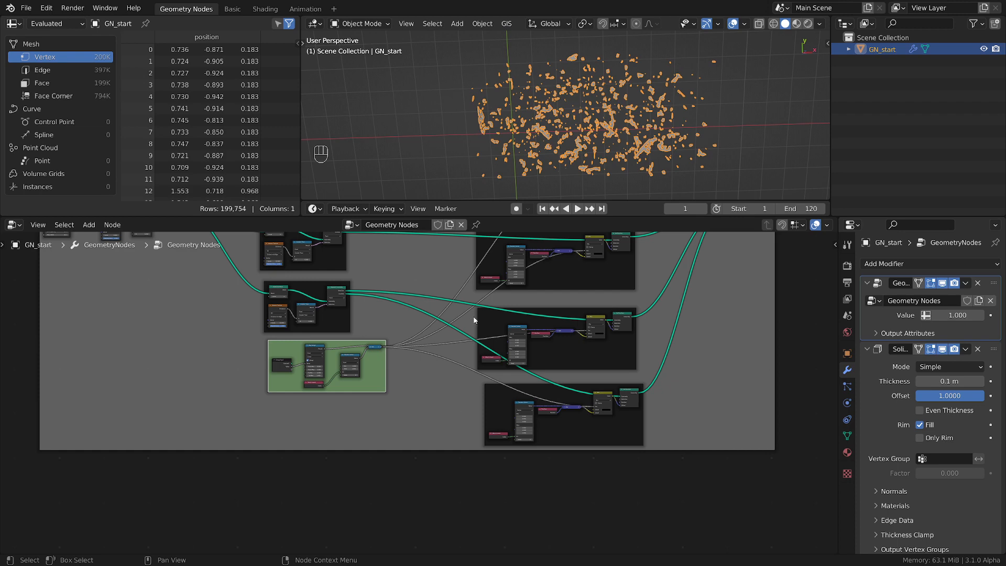
Examine the third Separate Geometry frame, the scattered pieces and the links running to Join Geometry
scroll(461, 310, up, 4)
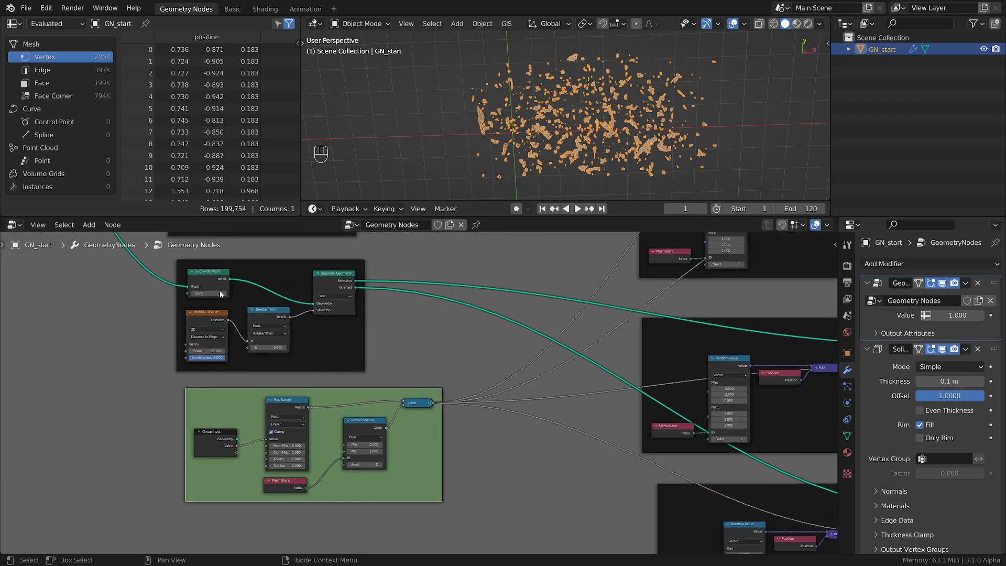
scroll(220, 295, up, 2)
middle_drag(611, 115, 646, 117)
scroll(663, 360, down, 5)
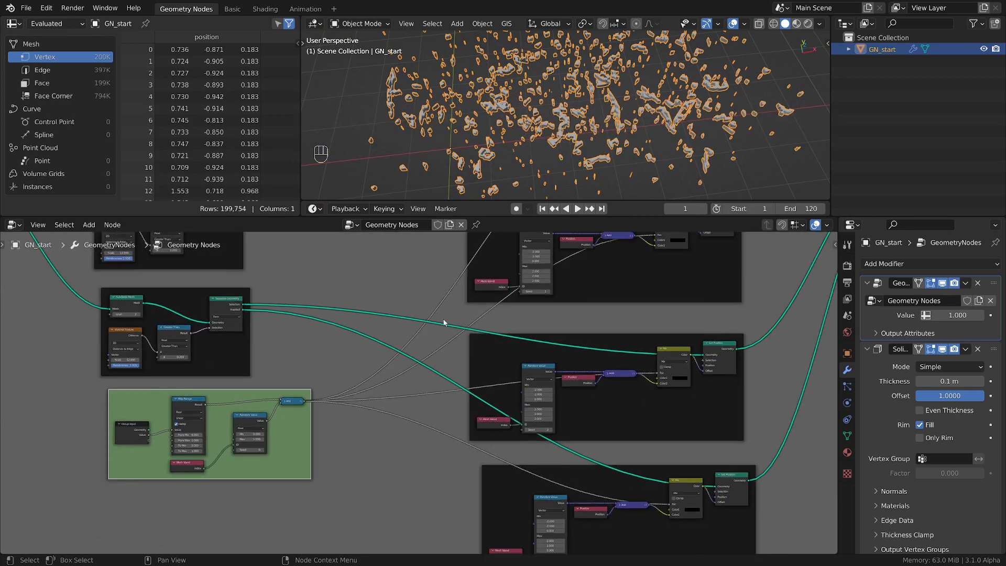
scroll(444, 323, down, 6)
middle_drag(596, 319, 431, 411)
scroll(606, 315, up, 3)
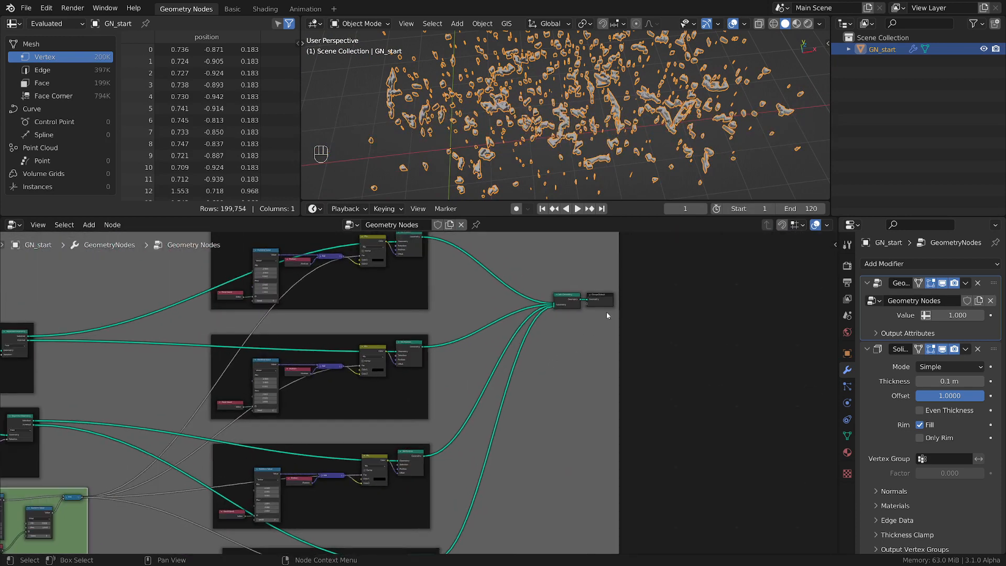
Move Join Geometry and Group Output closer to the Set Position frames, and space Group Output well away from Join Geometry
drag(648, 278, 550, 321)
key(g)
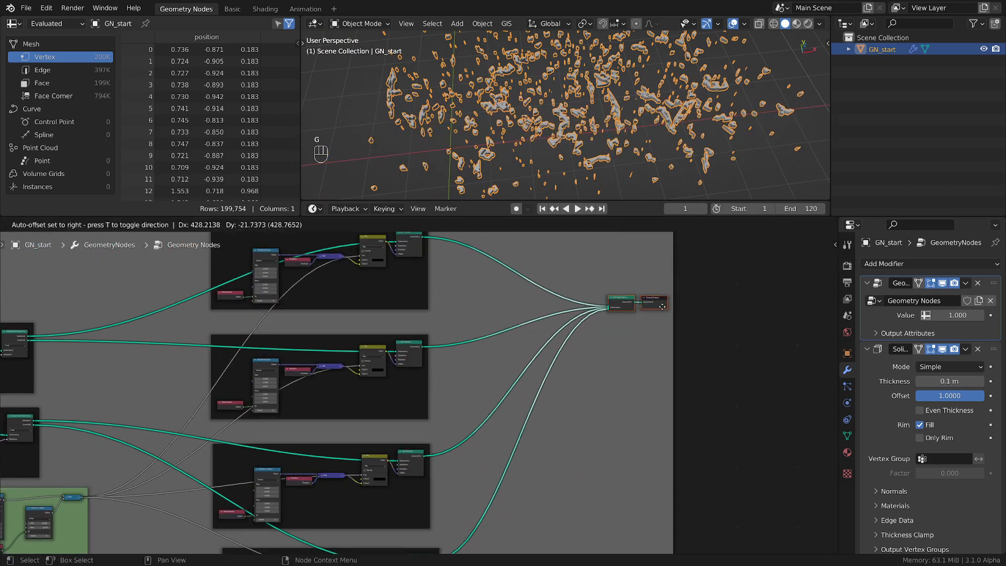
click(524, 394)
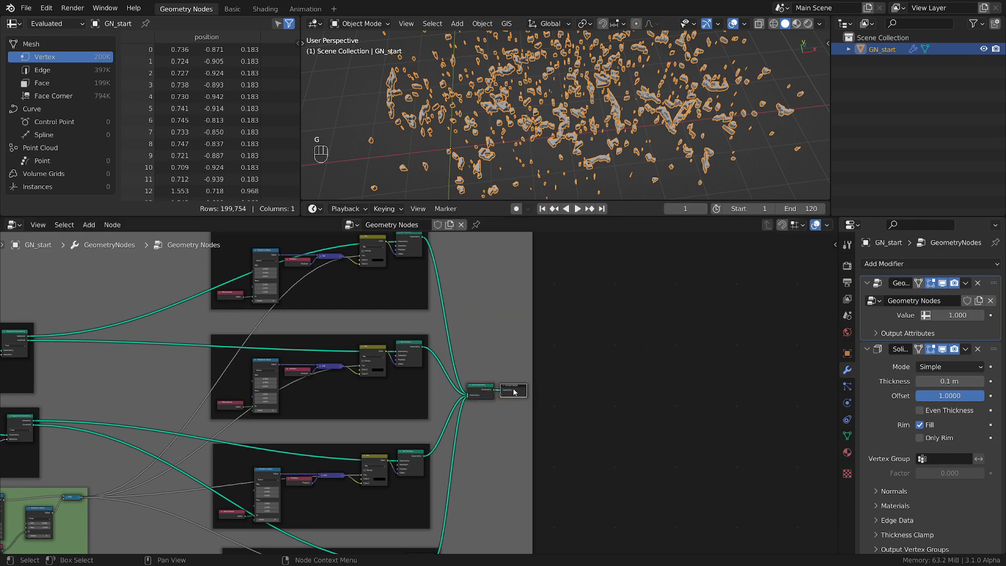
key(g)
click(715, 402)
scroll(569, 142, up, 3)
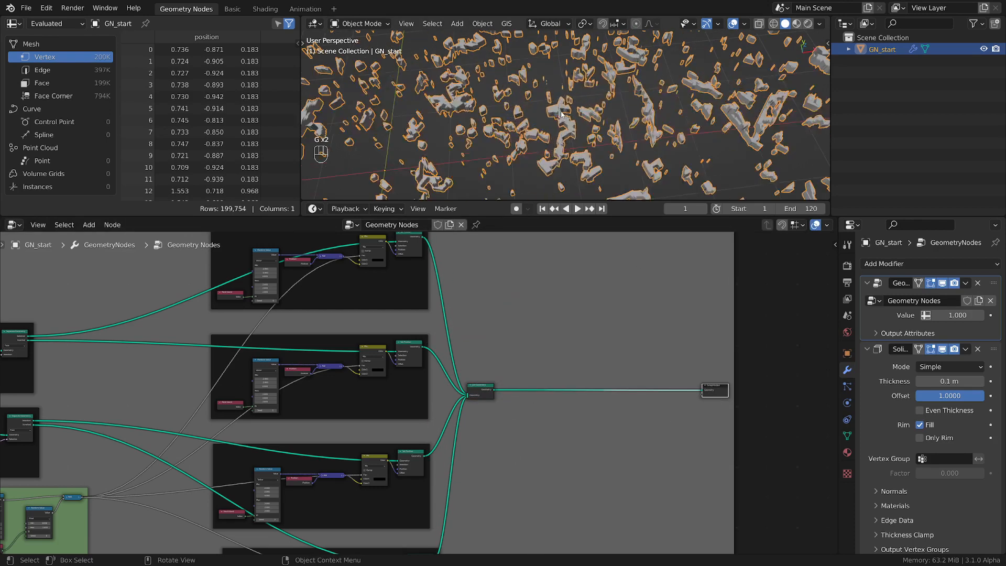
Switch the spreadsheet to the Face Corner domain and examine the shapes and side faces of the scattered rock pieces
click(83, 95)
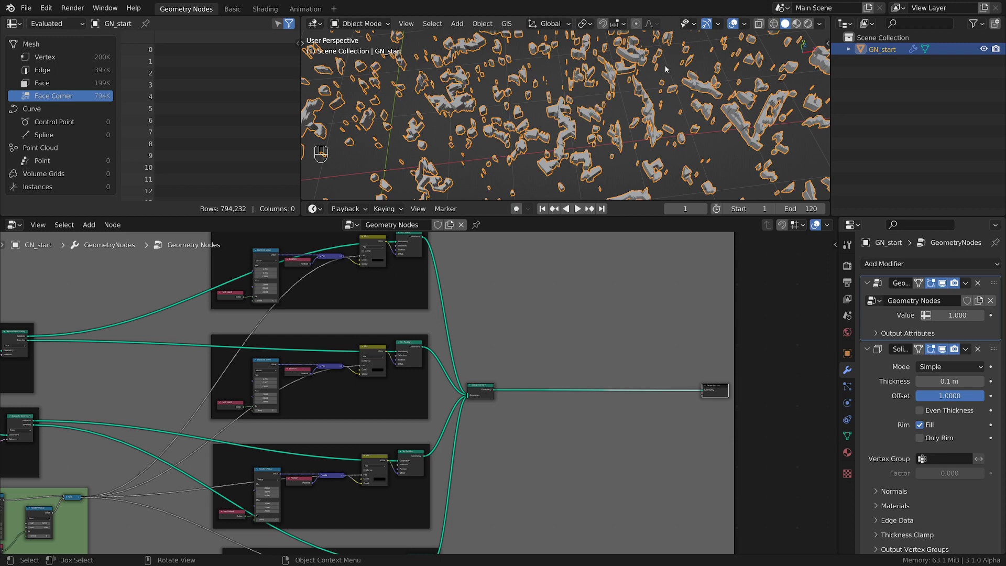
middle_drag(505, 160, 590, 104)
scroll(585, 118, up, 5)
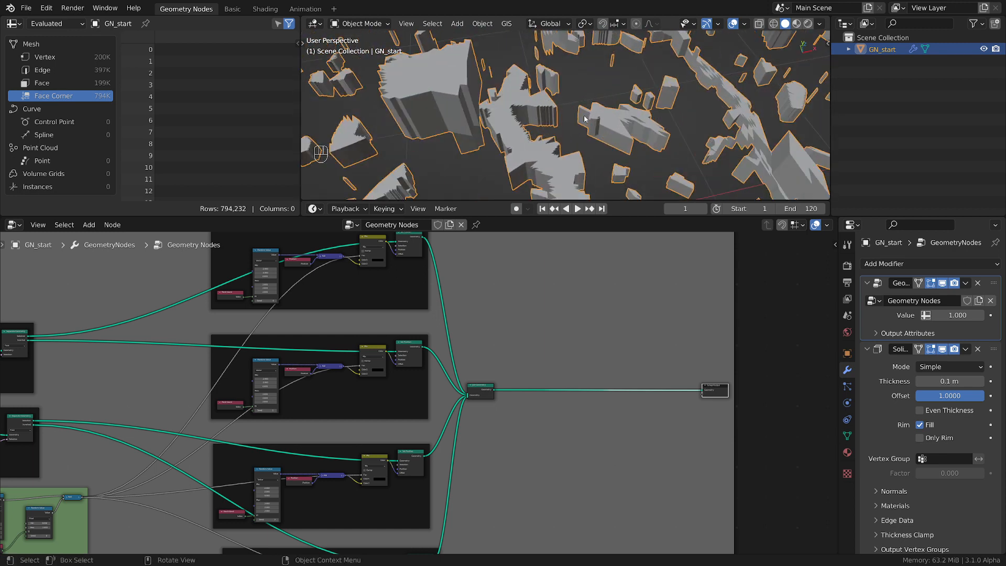
scroll(526, 120, down, 6)
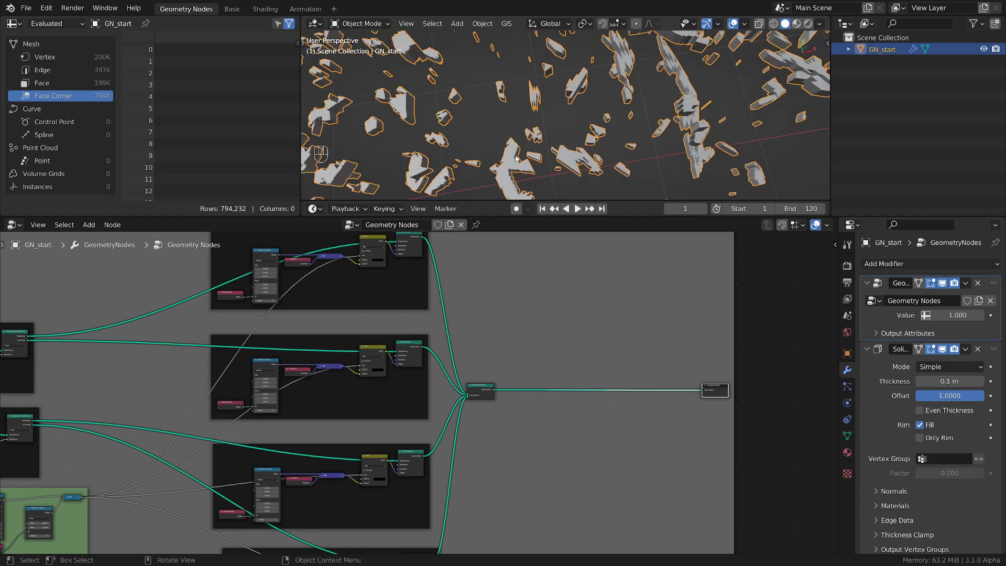
scroll(537, 112, up, 4)
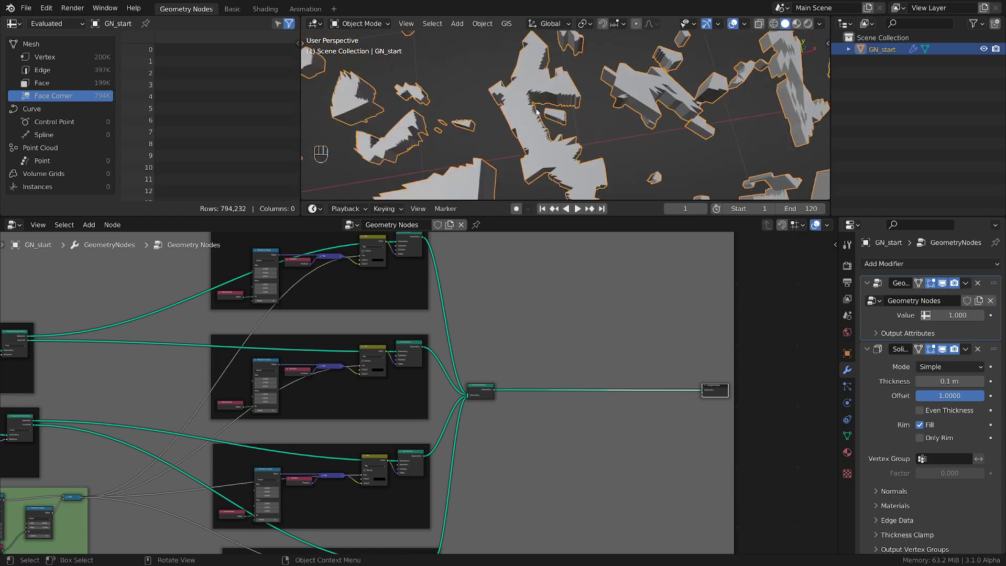
scroll(537, 111, down, 3)
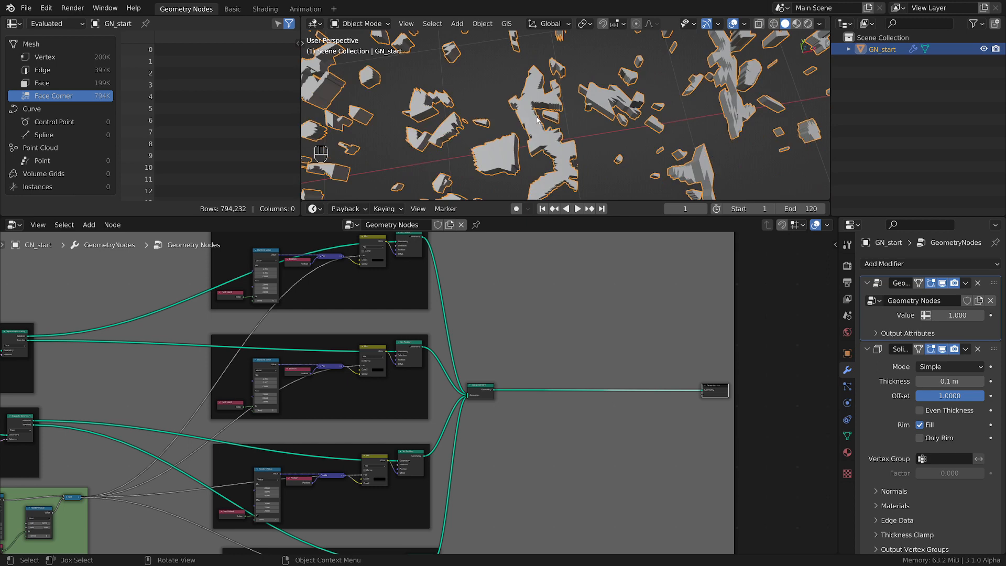
scroll(558, 129, up, 4)
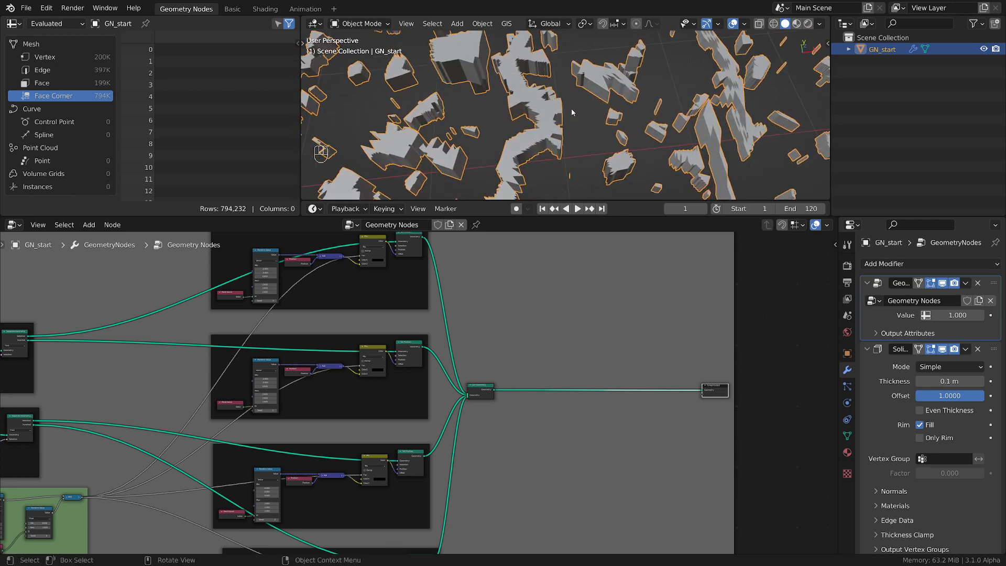
scroll(572, 112, down, 2)
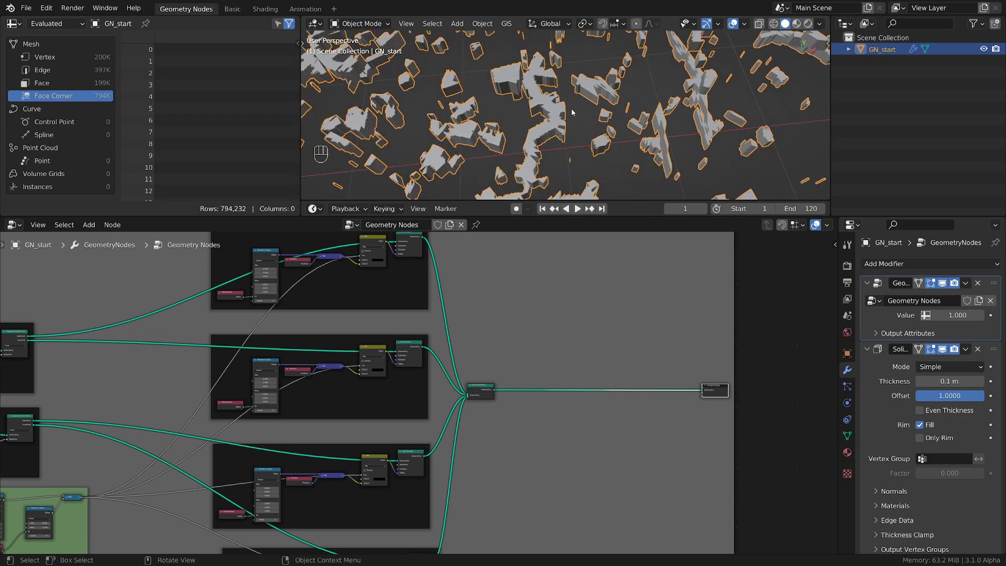
middle_drag(572, 112, 516, 120)
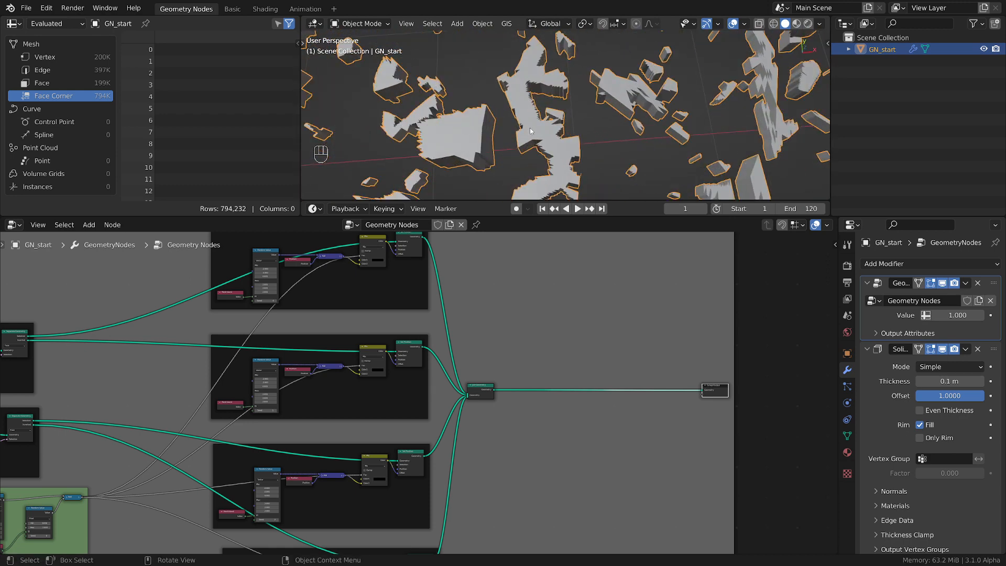
key(d)
Insert a Capture Attribute node on the link between Join Geometry and Group Output
scroll(611, 436, down, 2)
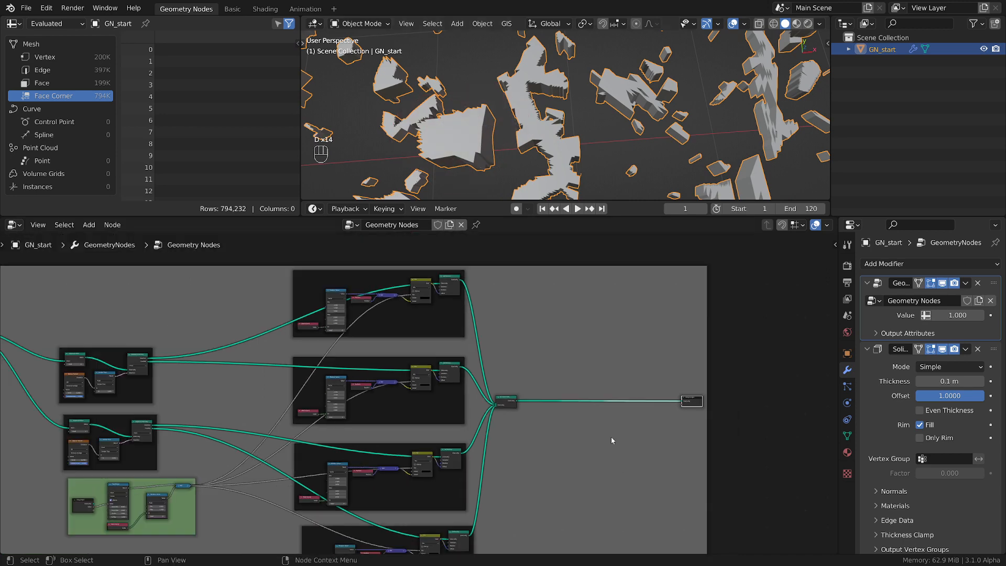
scroll(568, 382, up, 3)
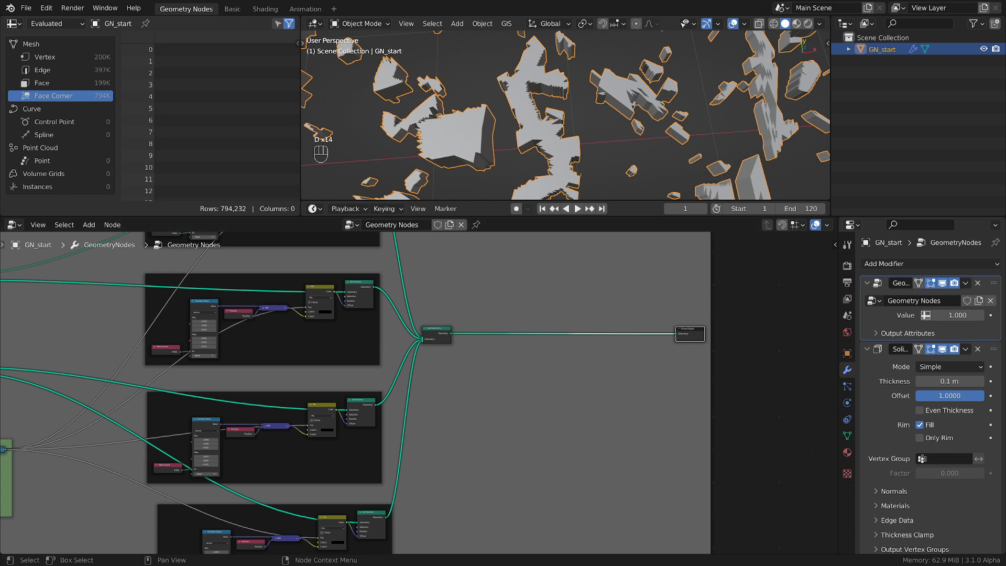
scroll(478, 350, up, 2)
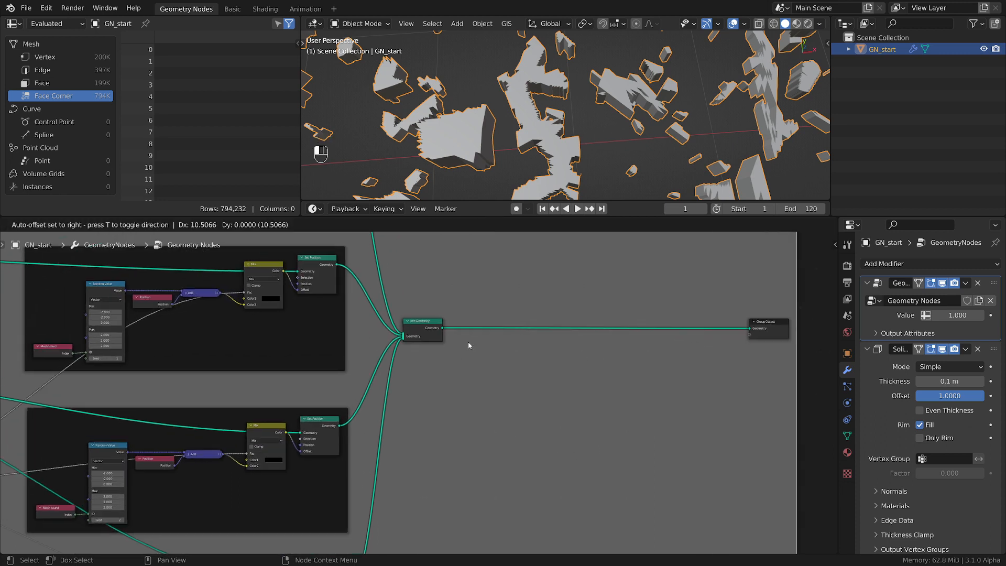
key(shift+a)
mouse_move(469, 345)
mouse_move(433, 178)
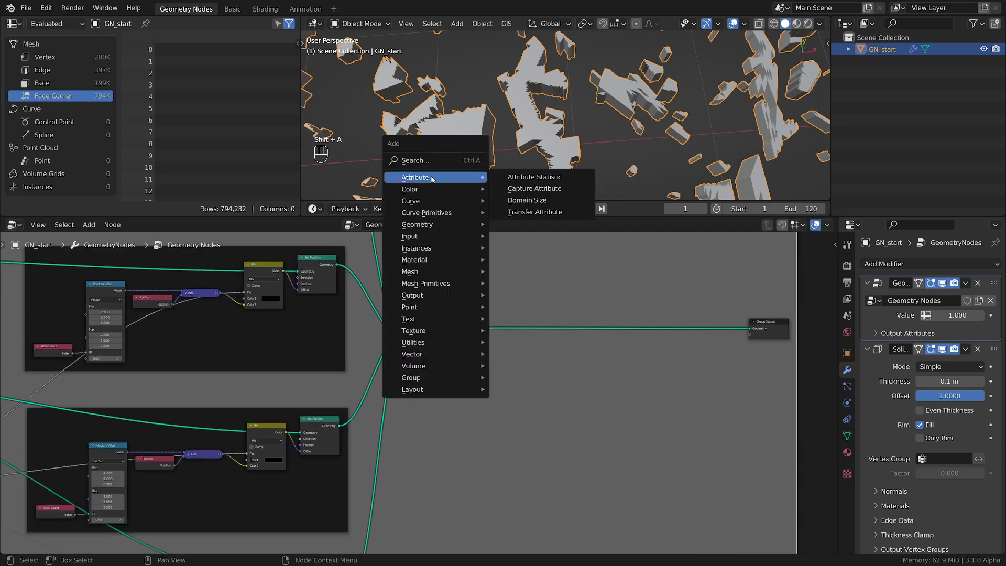
click(535, 188)
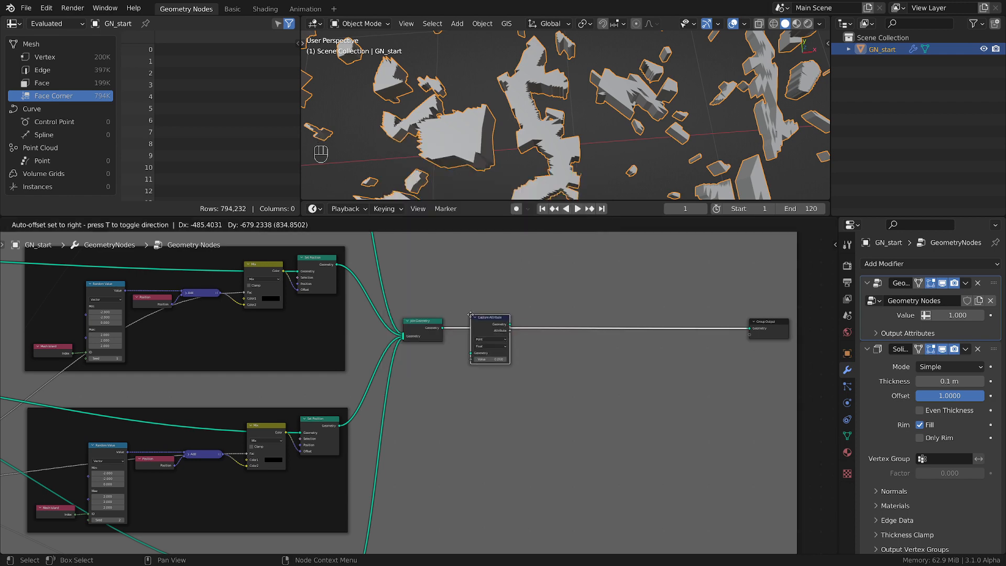
click(497, 373)
scroll(499, 376, up, 1)
scroll(498, 376, up, 2)
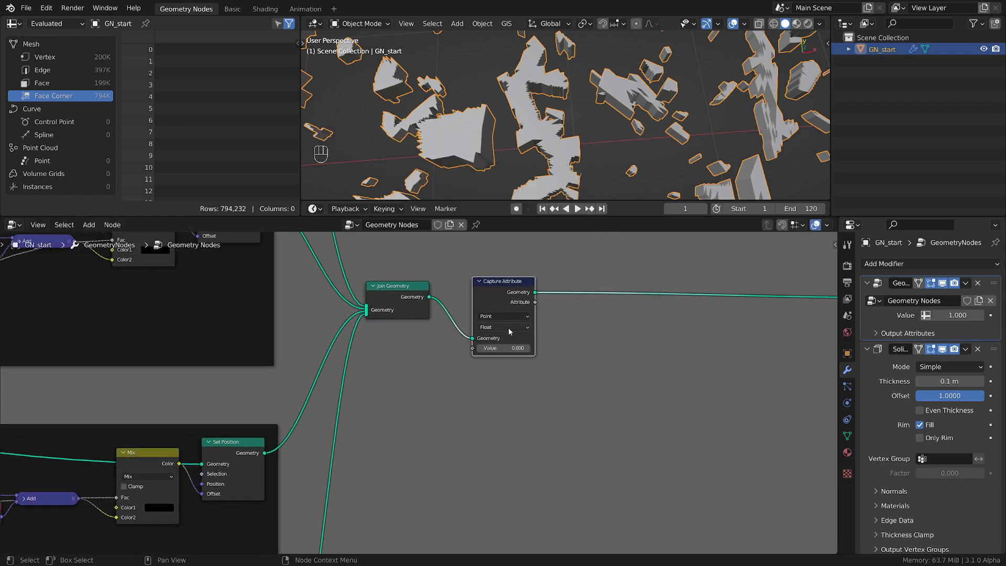
Set Capture Attribute's data type to Vector and feed its Value from a new Position node
click(507, 327)
click(504, 356)
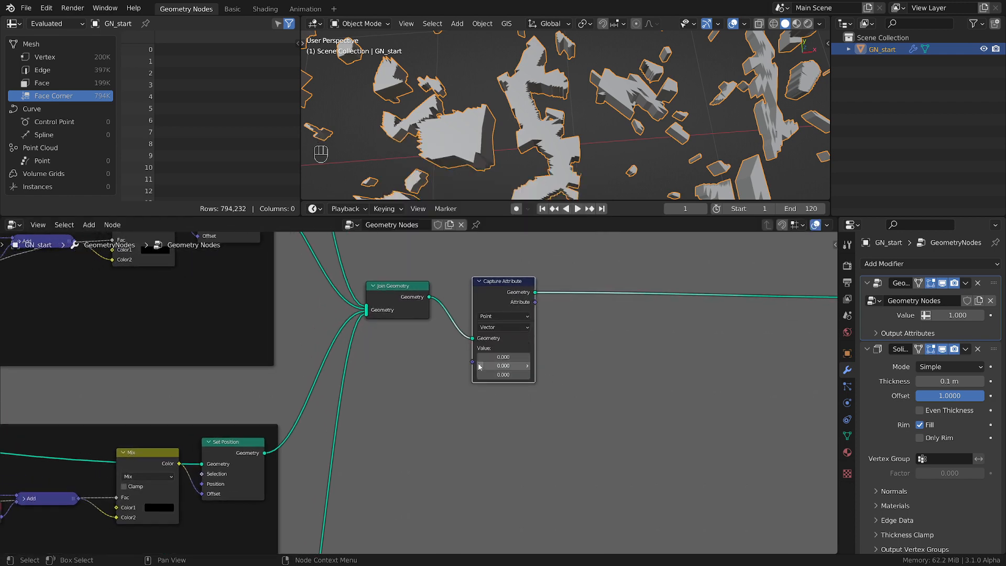
drag(472, 362, 432, 392)
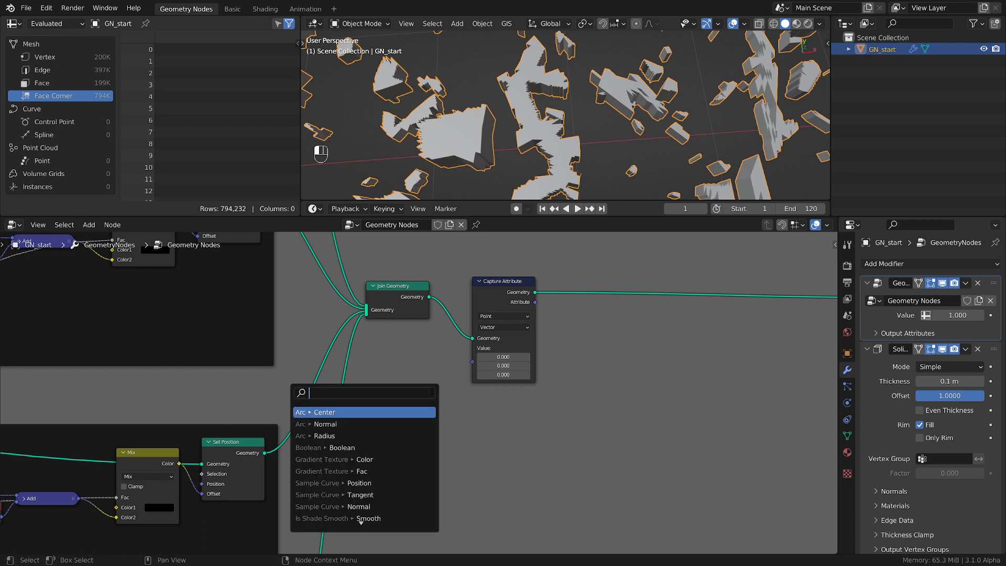
text(po)
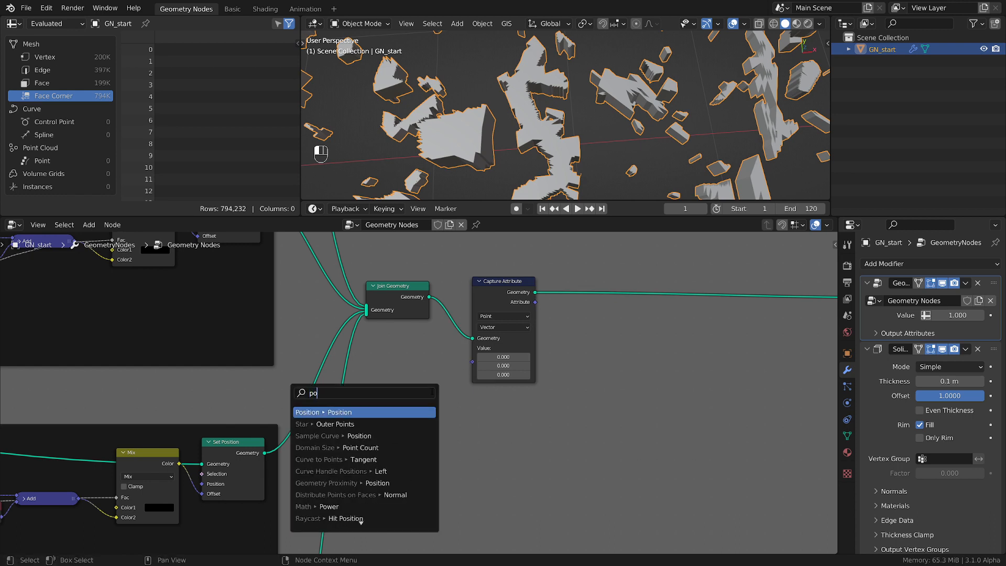
key(Return)
click(449, 375)
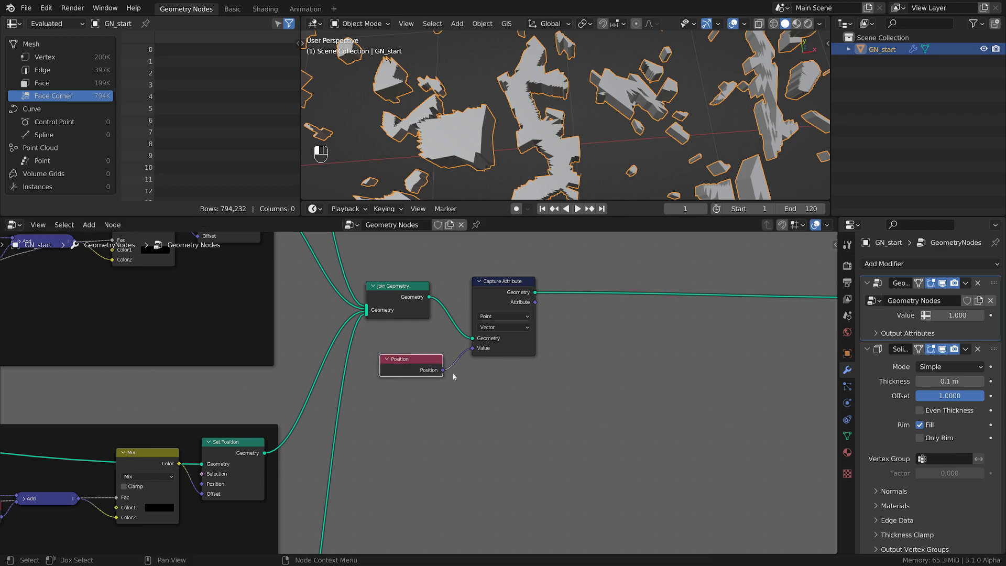
Connect Capture Attribute's Attribute output to a new socket on Group Output
scroll(552, 405, down, 1)
middle_drag(552, 405, 365, 429)
drag(334, 347, 661, 350)
Set the new group output's attribute domain to Face Corner and rename the output UV
key(n)
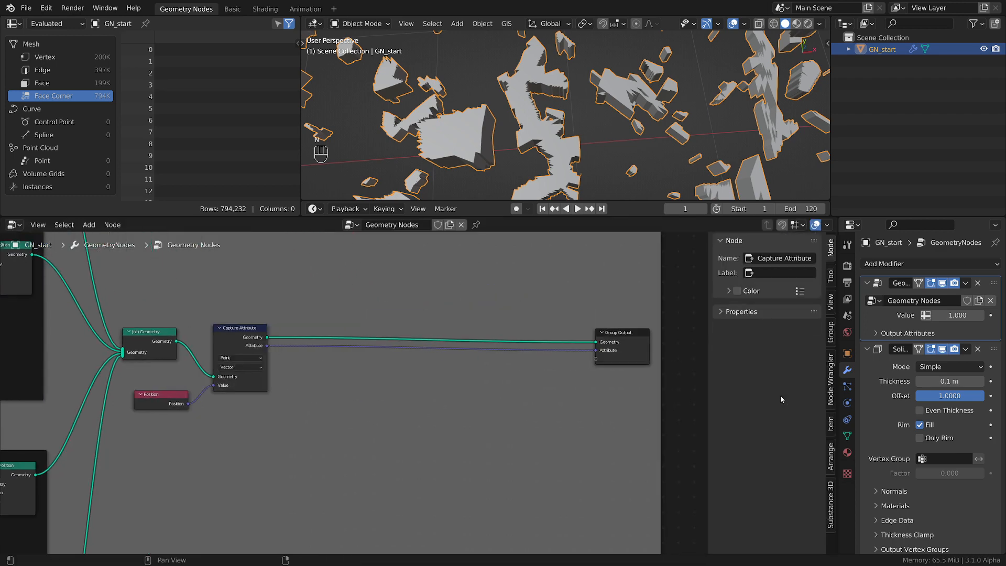
click(832, 331)
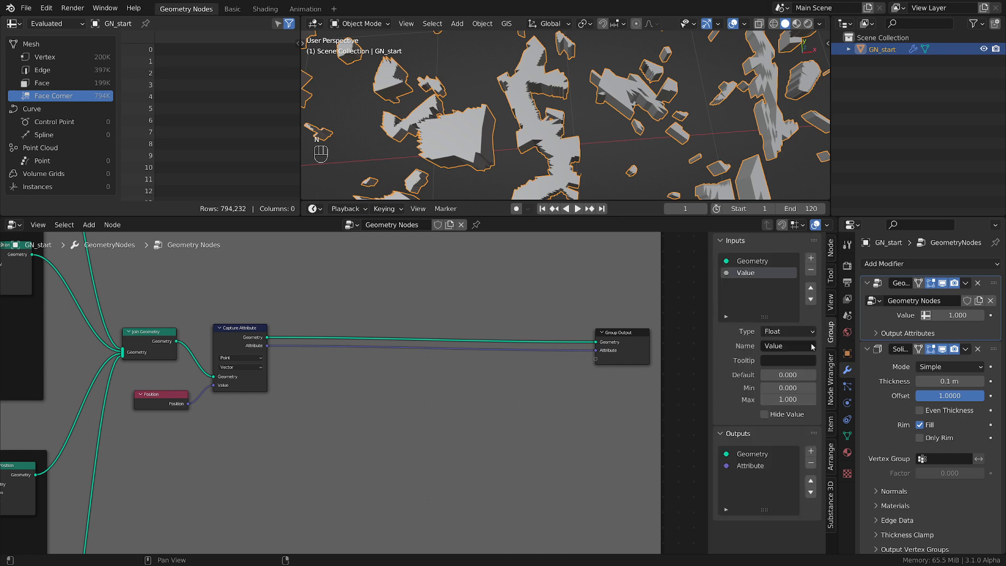
click(749, 467)
scroll(768, 462, down, 2)
scroll(771, 460, down, 1)
click(791, 501)
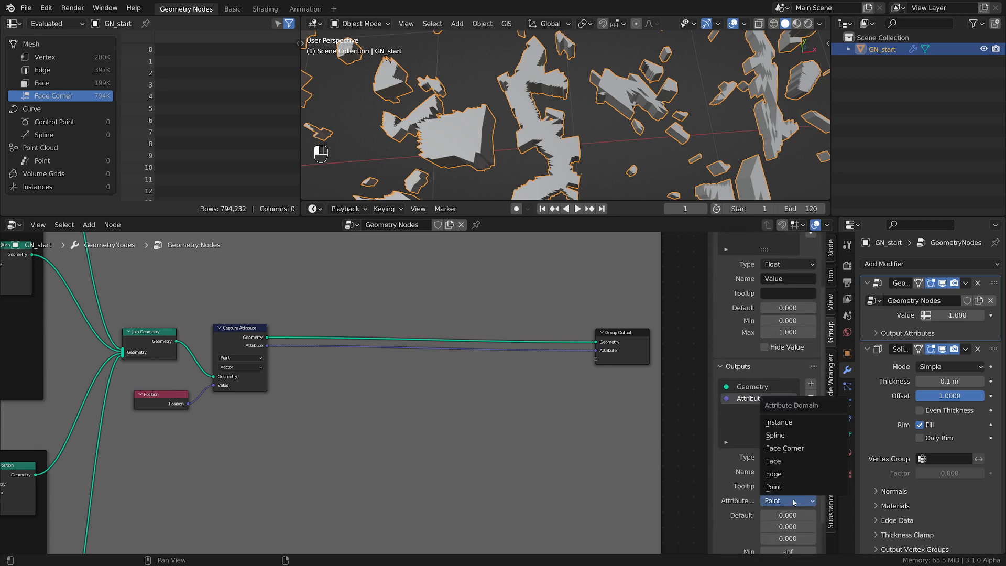
click(794, 449)
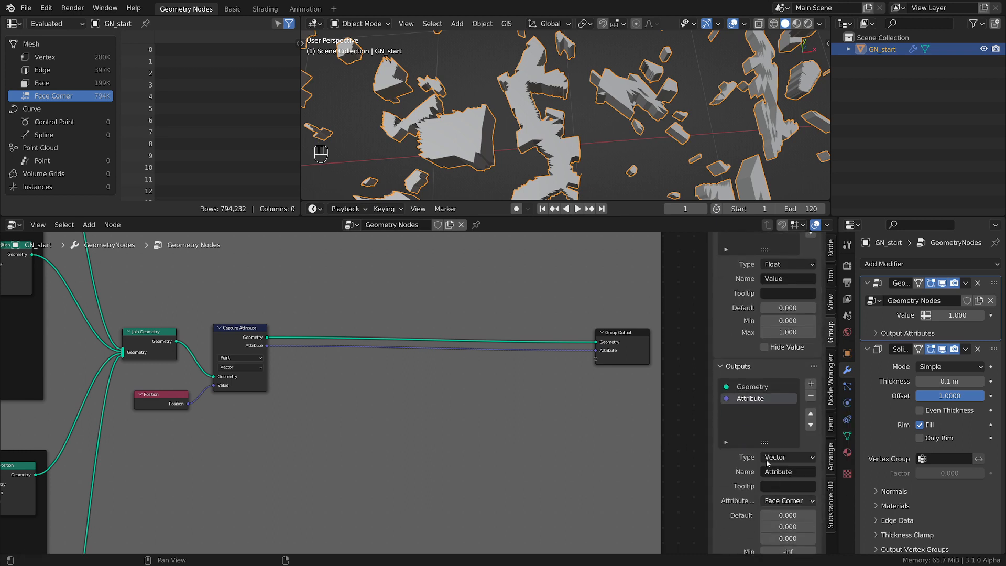
double_click(760, 399)
text(UV)
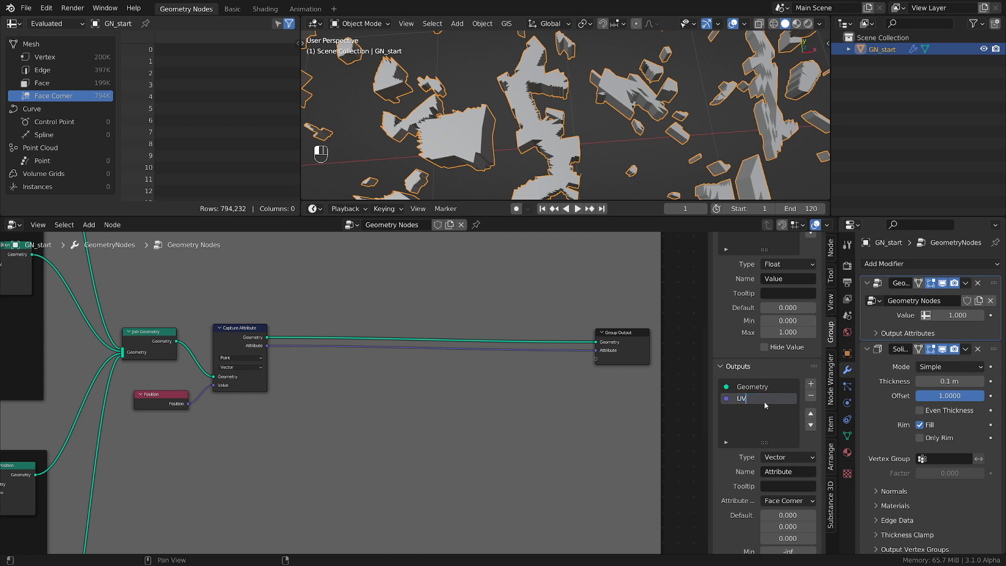
key(Return)
Name the modifier's UV output attribute UV_map
click(881, 334)
click(933, 351)
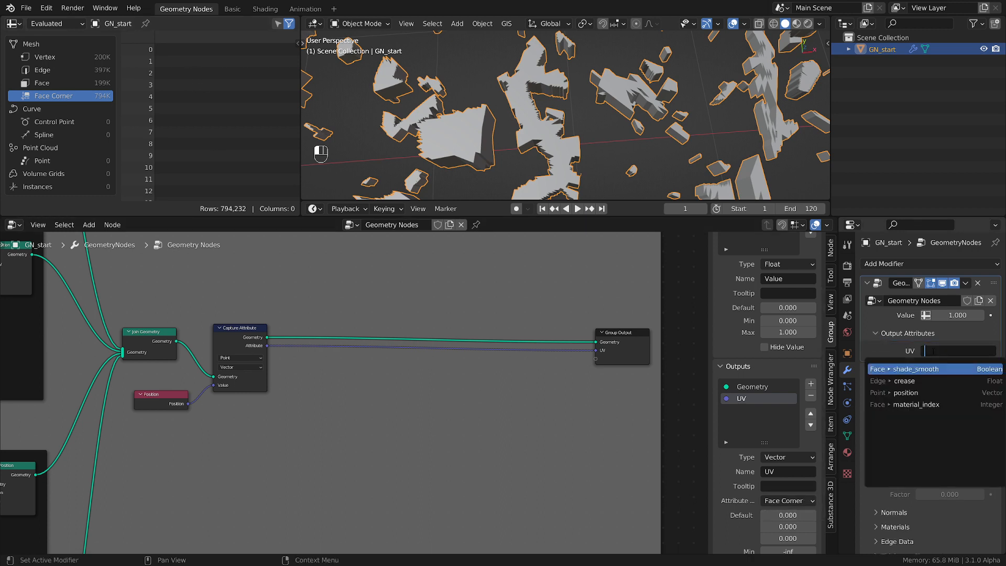
text(UV_+)
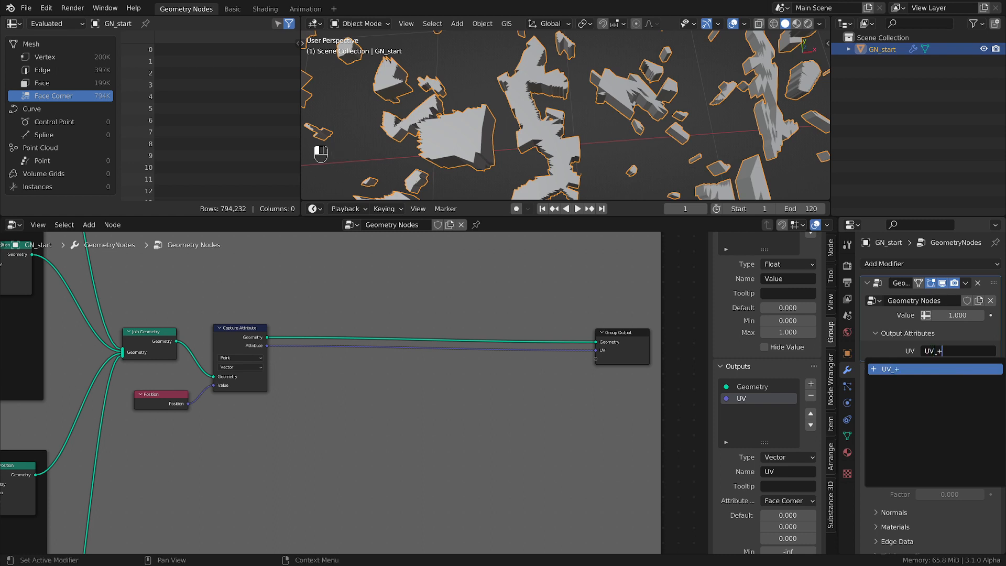
key(BackSpace)
text(map)
key(Return)
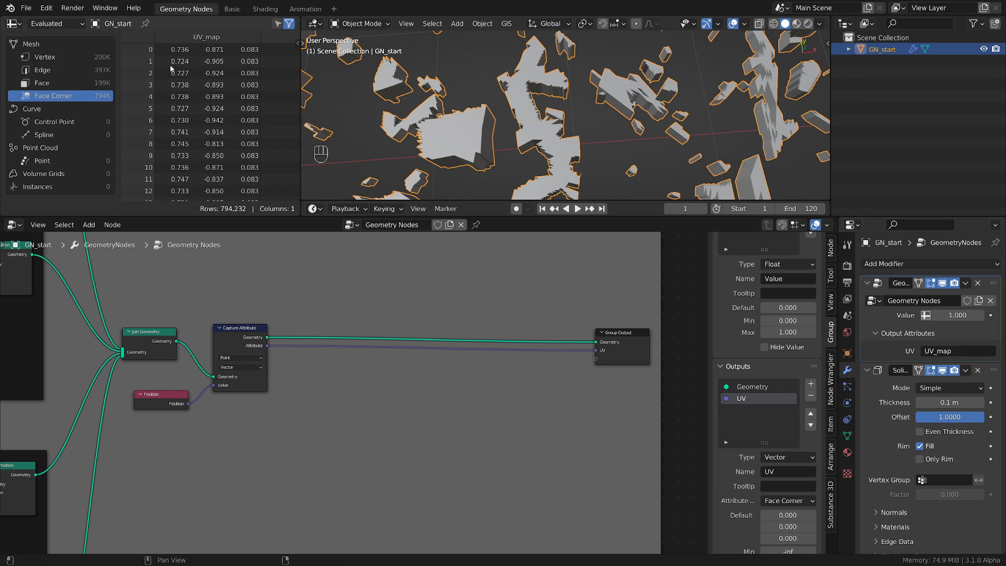
Reposition Group Output to leave a wide gap after Capture Attribute
drag(630, 347, 525, 346)
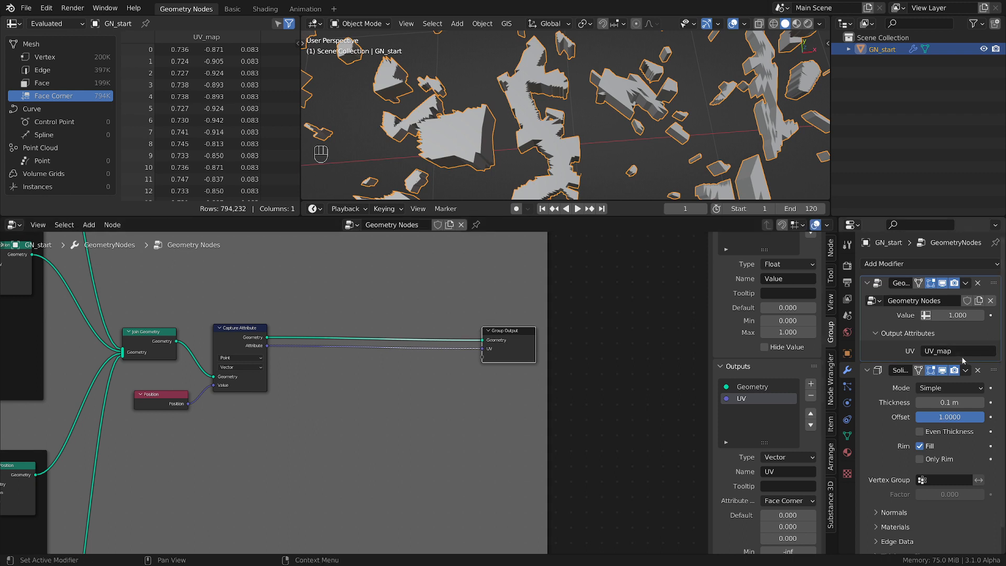
scroll(411, 376, up, 2)
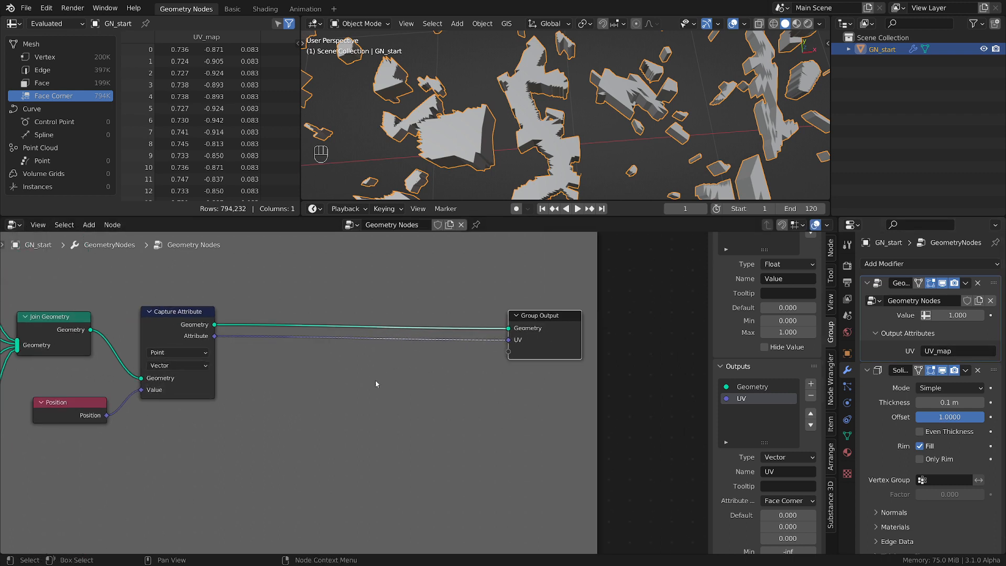
scroll(231, 342, down, 4)
drag(391, 346, 541, 344)
scroll(540, 121, down, 3)
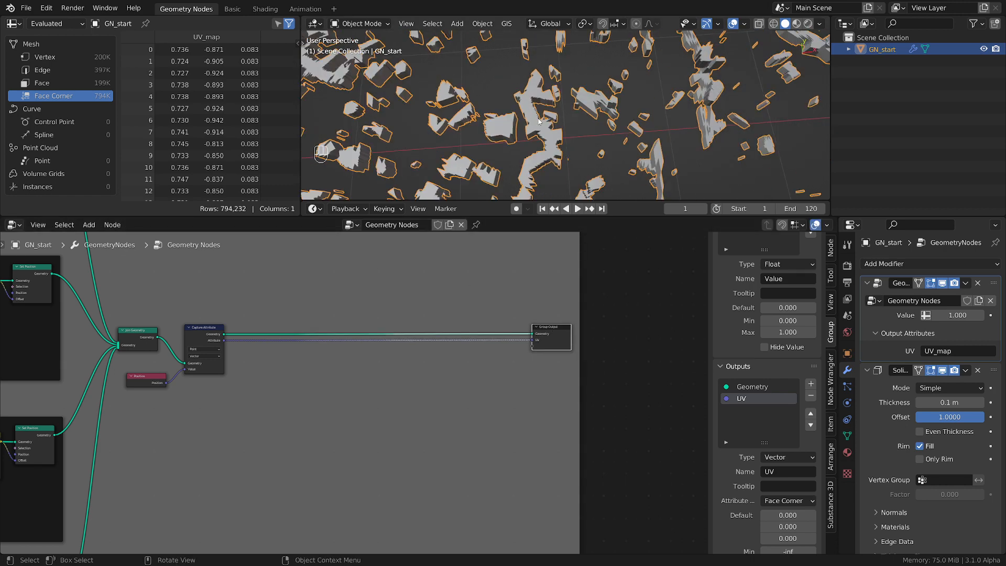
Annotate a rough grid over the top and side faces of the large rock piece, and erase the strokes
scroll(585, 139, up, 4)
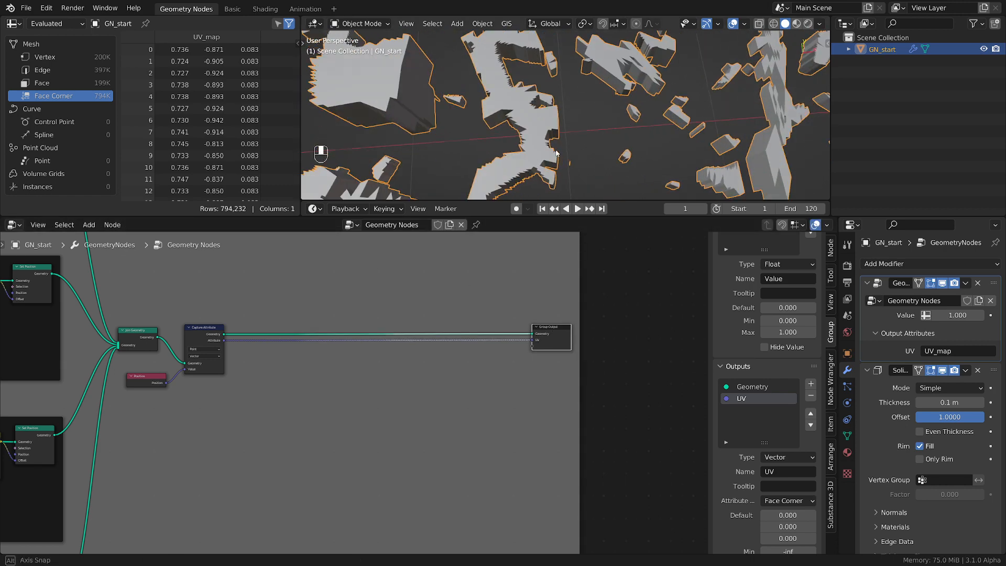
mouse_move(585, 139)
middle_down()
mouse_move(553, 134)
mouse_move(598, 143)
middle_up()
scroll(549, 125, down, 5)
scroll(598, 133, up, 4)
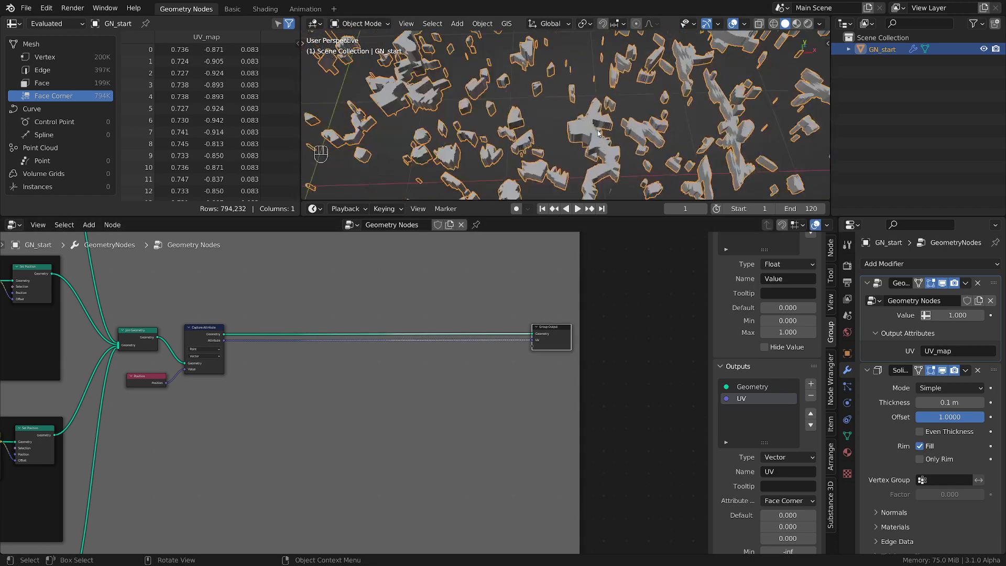
scroll(604, 138, up, 2)
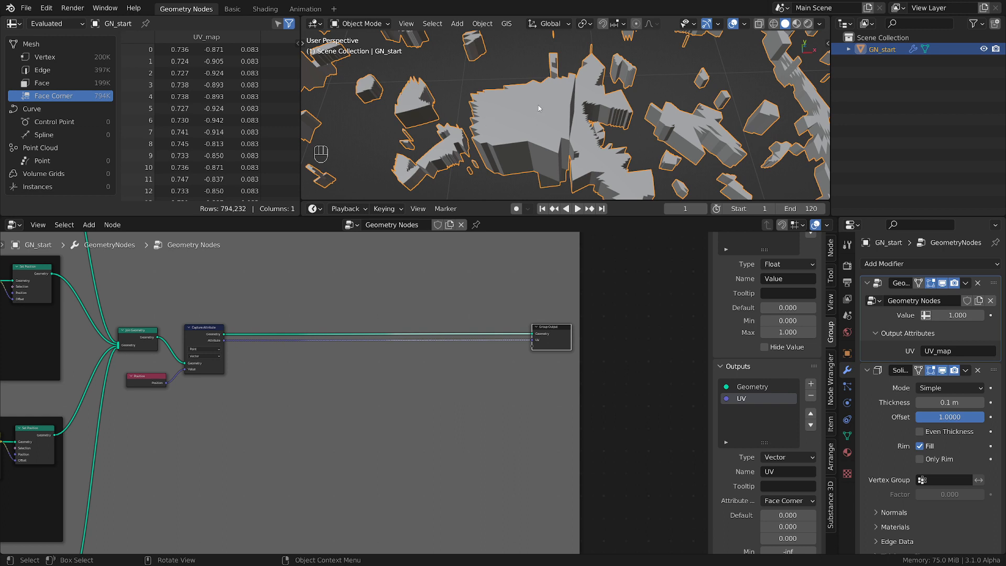
mouse_move(492, 111)
mouse_down()
mouse_move(544, 106)
mouse_move(545, 127)
mouse_up()
mouse_move(509, 95)
mouse_down()
mouse_move(553, 90)
mouse_move(540, 149)
mouse_move(519, 173)
mouse_move(519, 140)
mouse_move(542, 141)
mouse_move(524, 133)
mouse_up()
mouse_move(523, 168)
mouse_down()
mouse_move(518, 147)
mouse_move(553, 163)
mouse_up()
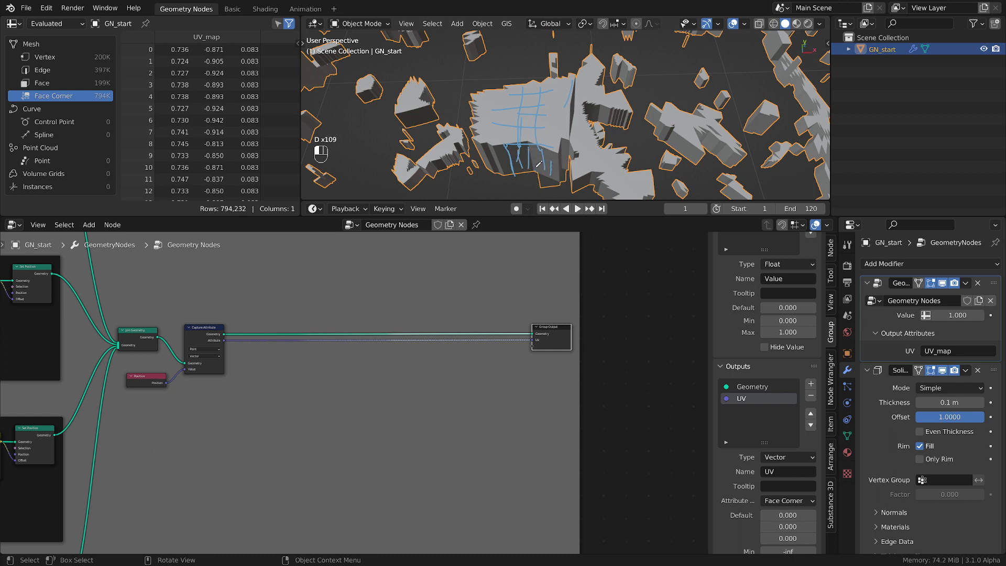
drag(484, 148, 490, 163)
mouse_move(474, 153)
right_down()
mouse_move(556, 164)
mouse_move(558, 83)
mouse_move(542, 83)
right_up()
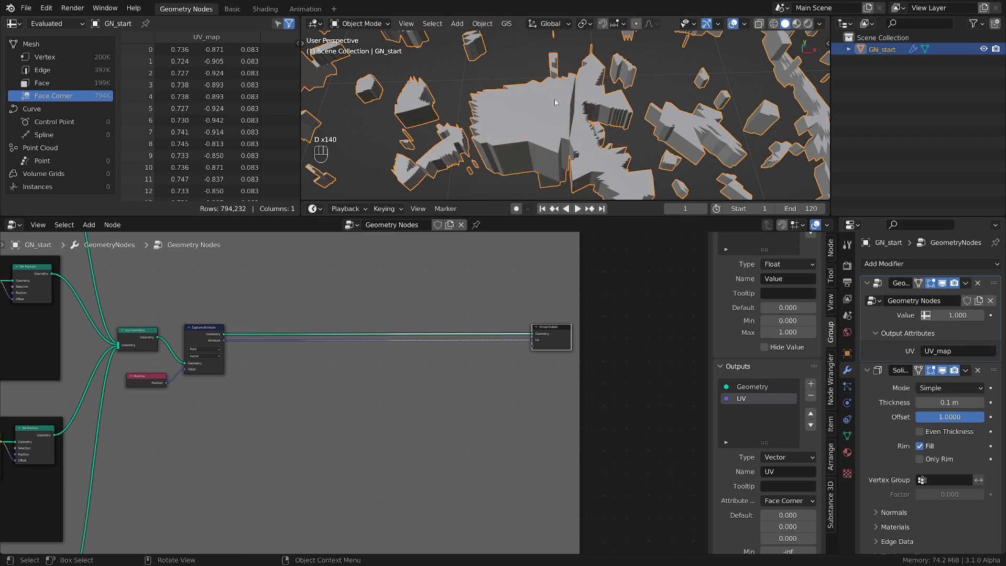
Examine the top and side faces of the large rock piece and its neighbours from several angles, ending with the whole cloud
scroll(557, 139, down, 2)
middle_drag(546, 156, 551, 146)
shift+middle_drag(579, 76, 570, 117)
scroll(557, 96, up, 2)
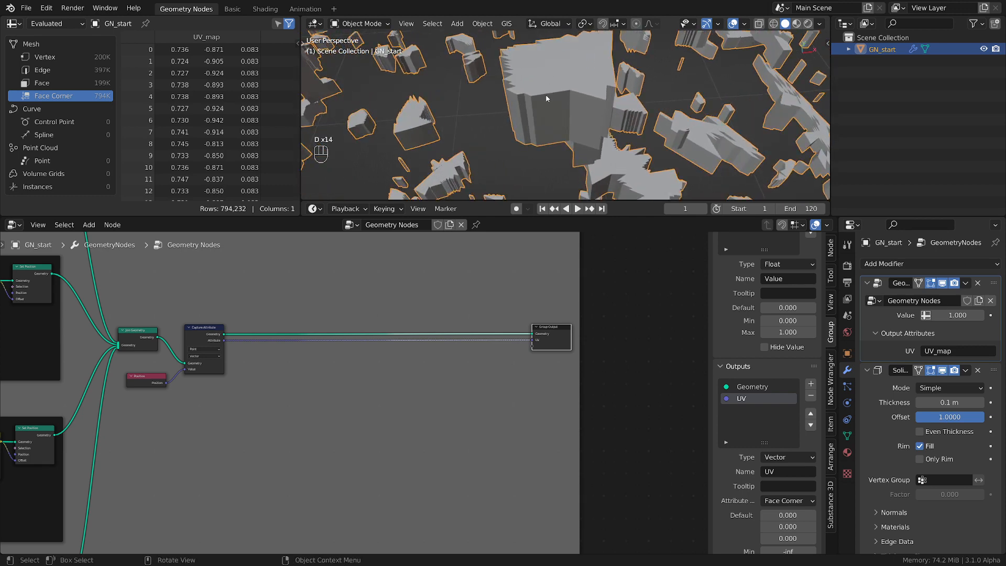
mouse_move(547, 95)
mouse_down()
mouse_move(556, 129)
mouse_move(571, 133)
mouse_up()
drag(527, 97, 537, 141)
right_drag(517, 96, 568, 123)
scroll(540, 108, down, 4)
middle_drag(572, 101, 596, 129)
scroll(523, 369, down, 1)
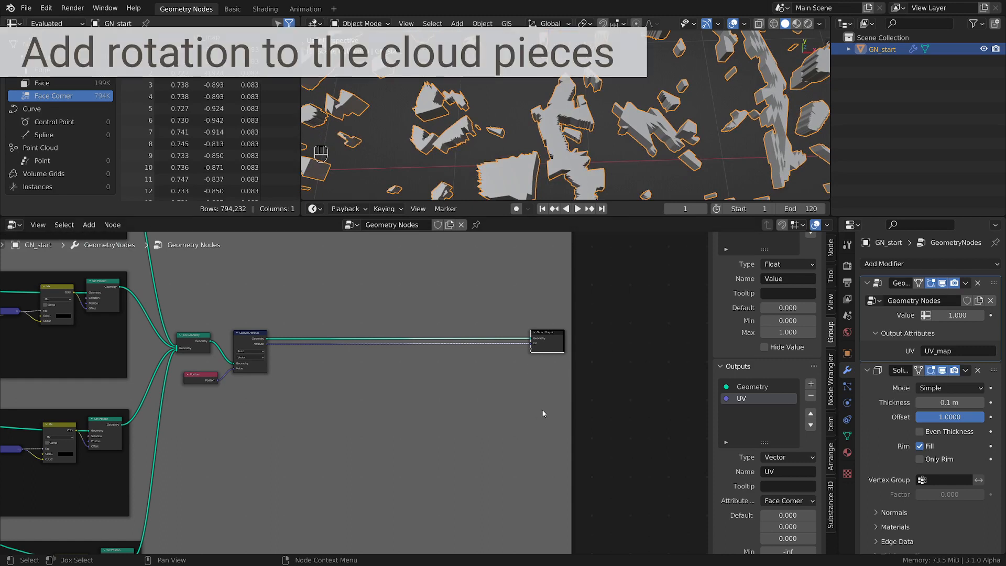
scroll(624, 131, down, 4)
middle_drag(624, 132, 648, 80)
scroll(642, 101, down, 7)
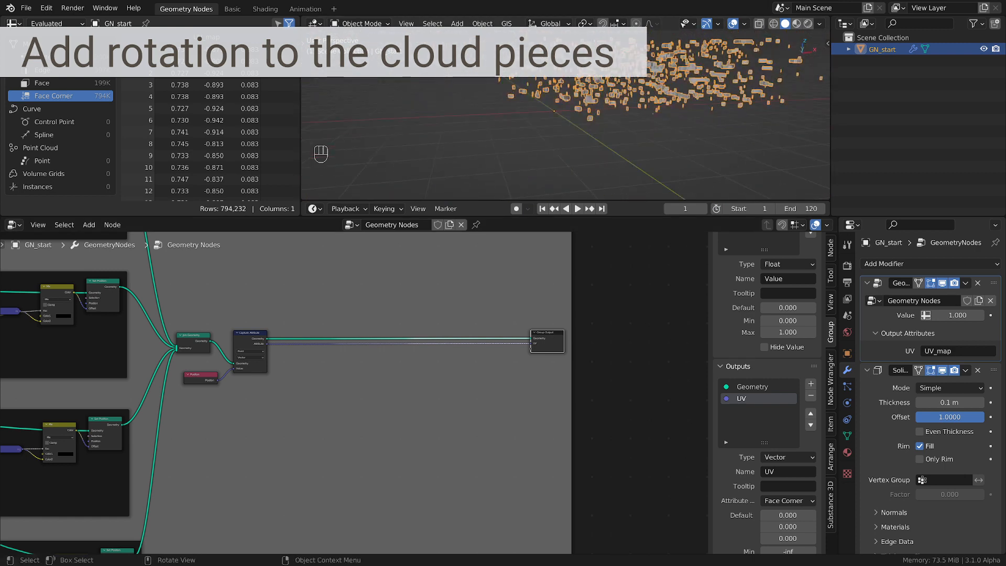
Move the Group Output node farther from Capture Attribute along the X axis
scroll(453, 378, up, 2)
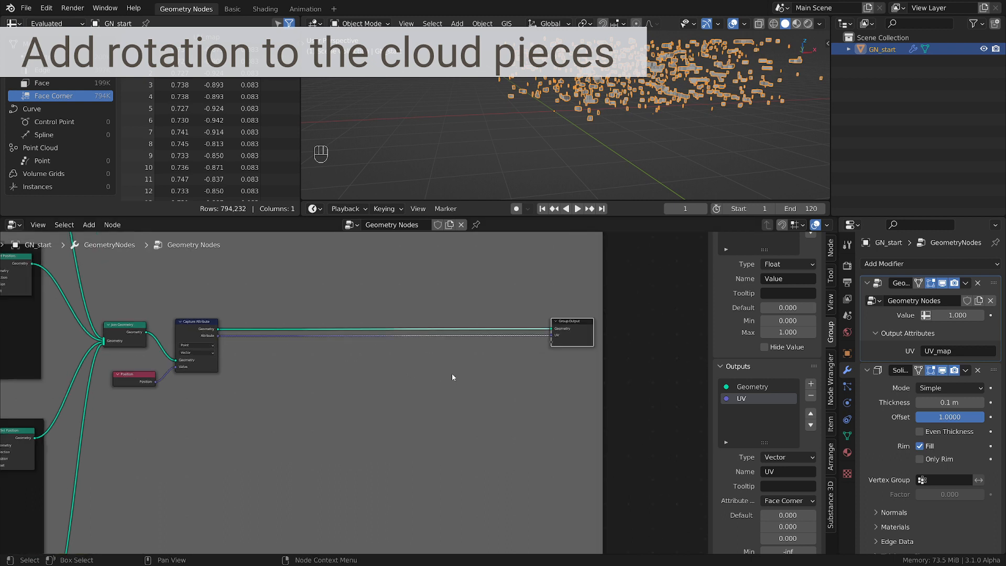
key(g)
key(x)
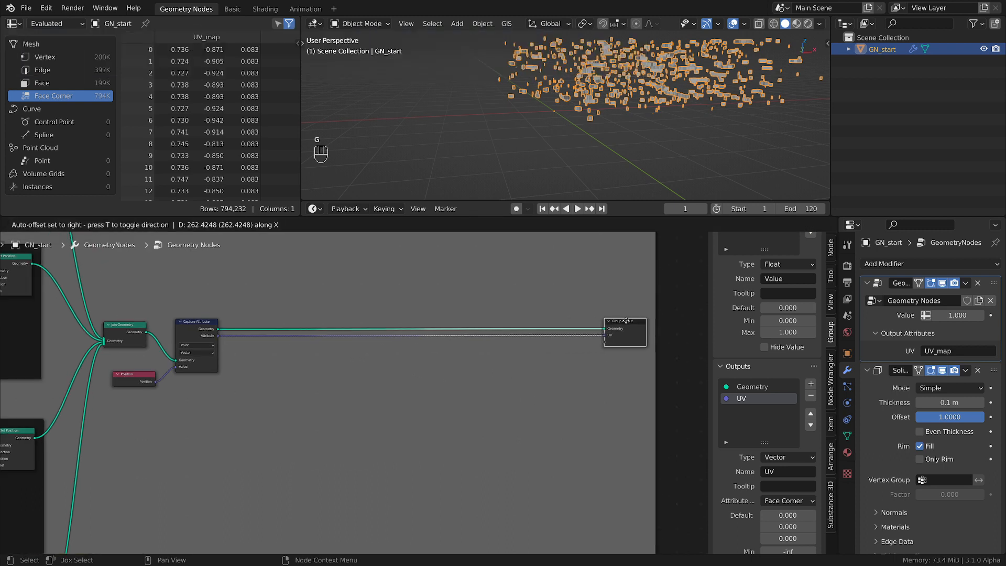
click(629, 332)
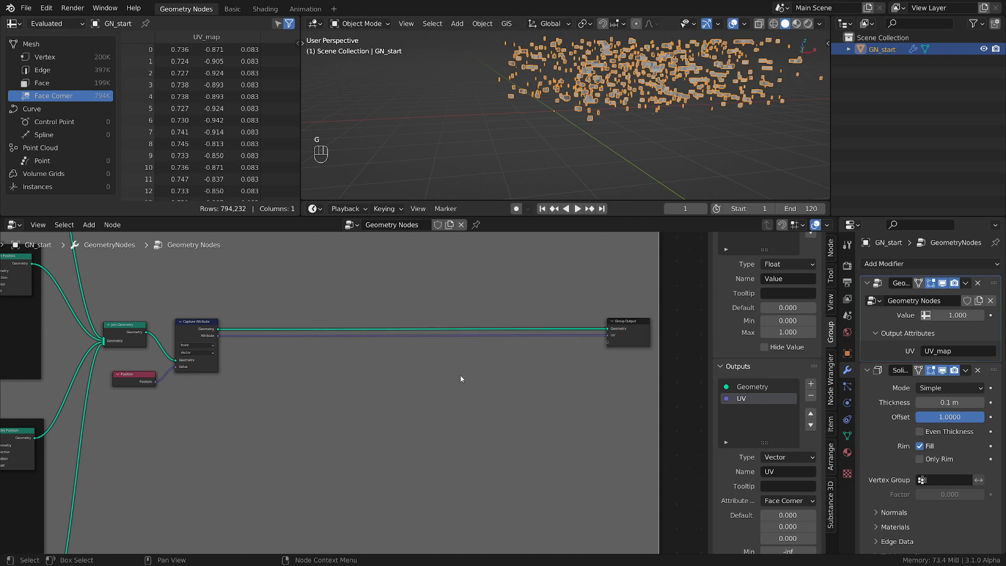
Try rotating the whole rock cloud about Z with a Transform node before Group Output, and remove the node
key(shift+a)
mouse_move(422, 420)
mouse_move(420, 388)
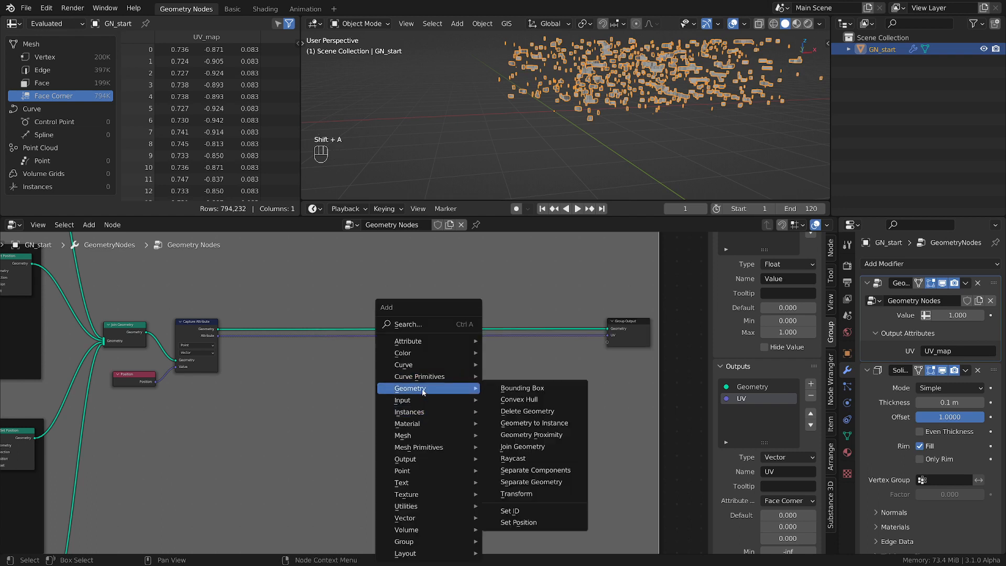
click(524, 495)
click(472, 316)
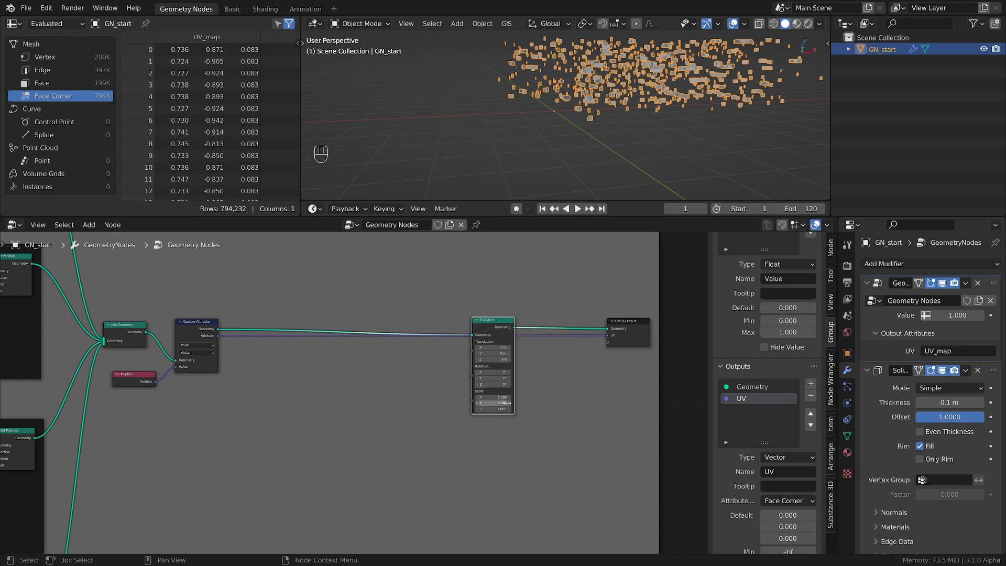
drag(493, 384, 521, 385)
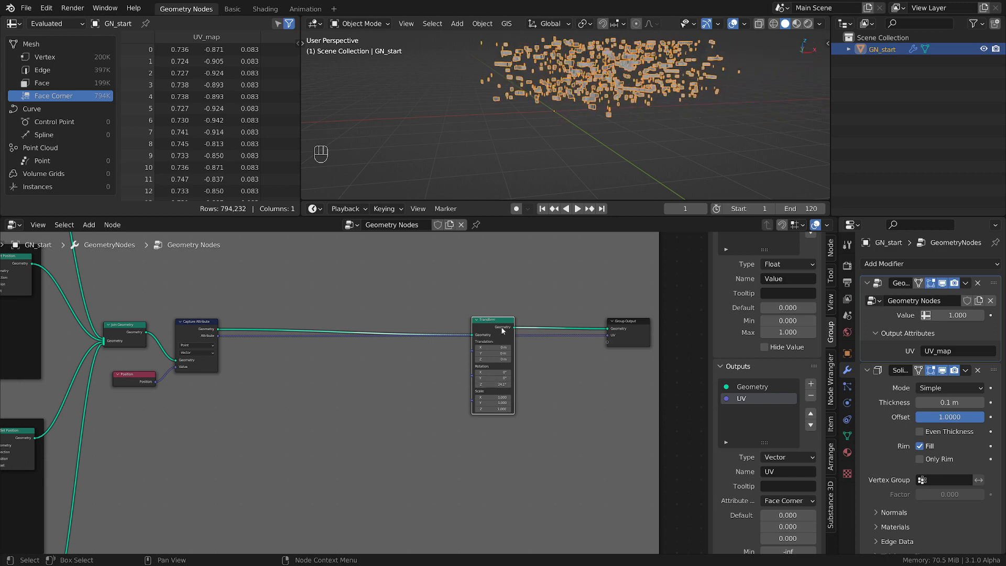
key(ctrl+x)
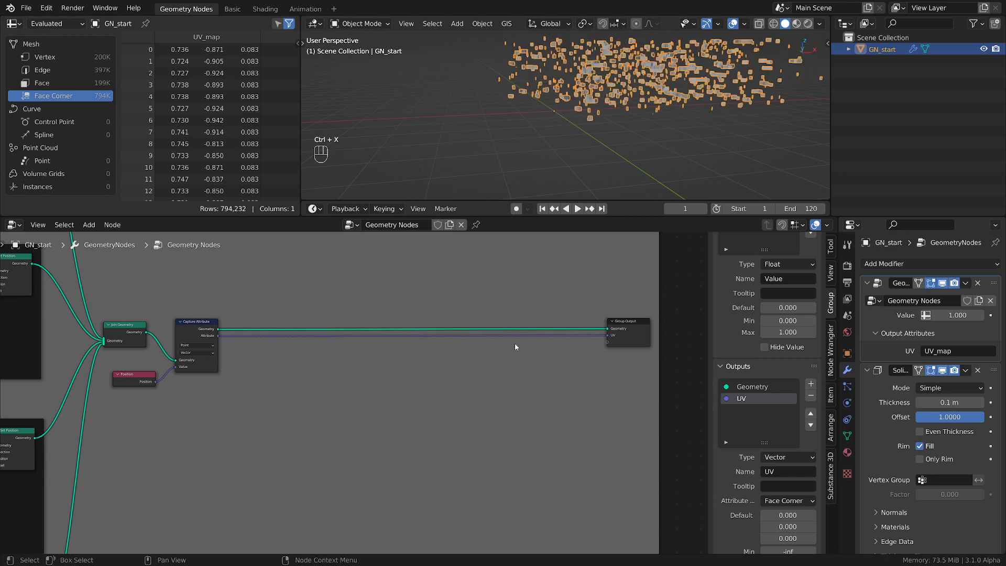
Insert a Set Position node on the geometry link between Capture Attribute and Group Output
scroll(516, 347, up, 1)
key(shift+a)
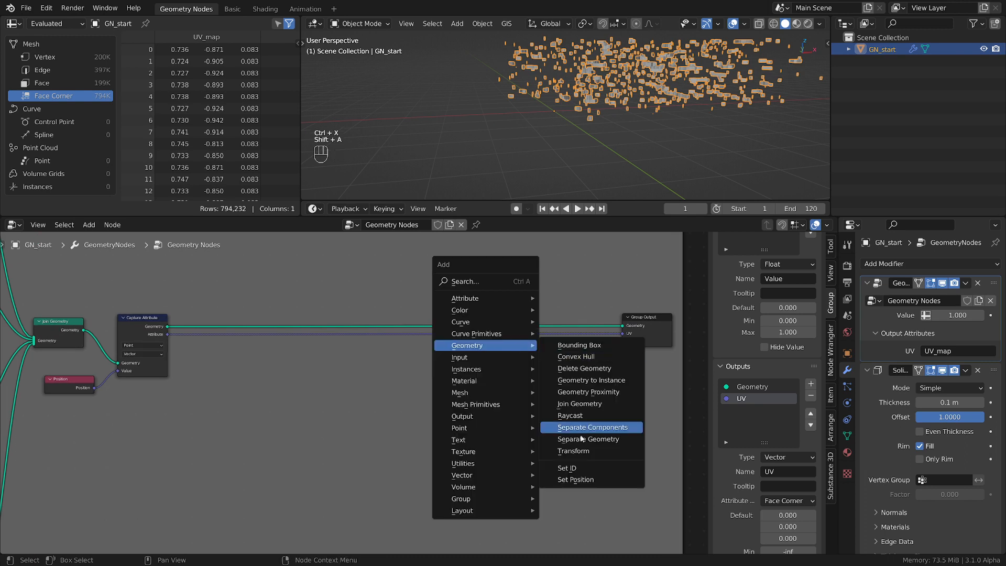
click(576, 480)
click(501, 308)
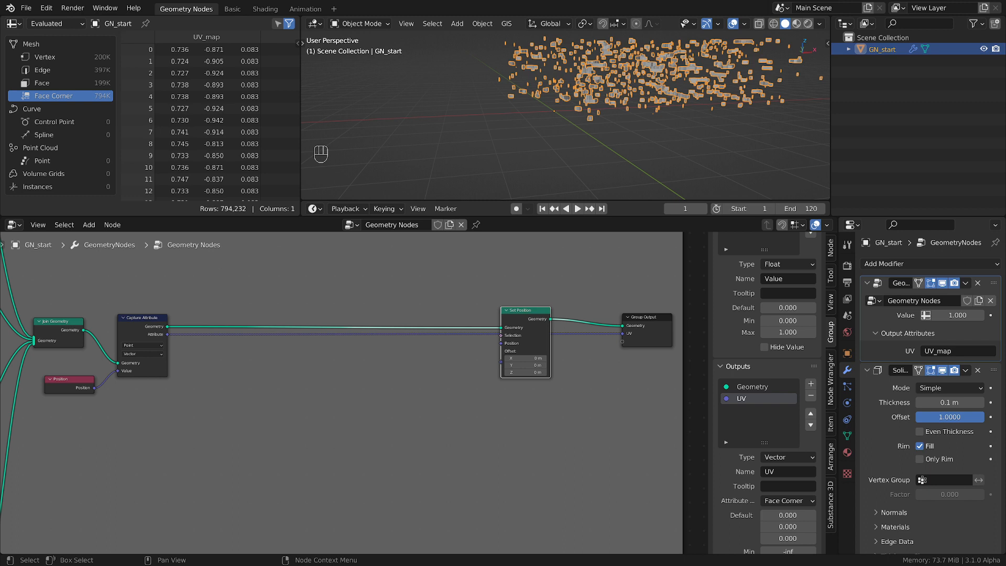
Add a Vector Rotate node and place it below the link between Capture Attribute and Set Position
key(shift+a)
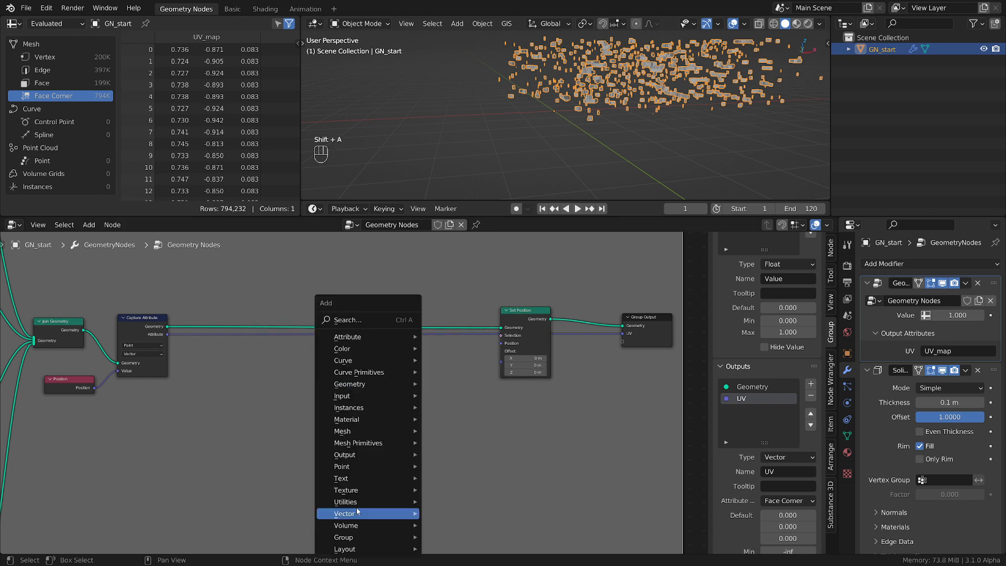
mouse_move(404, 514)
click(461, 513)
click(367, 398)
scroll(478, 424, up, 2)
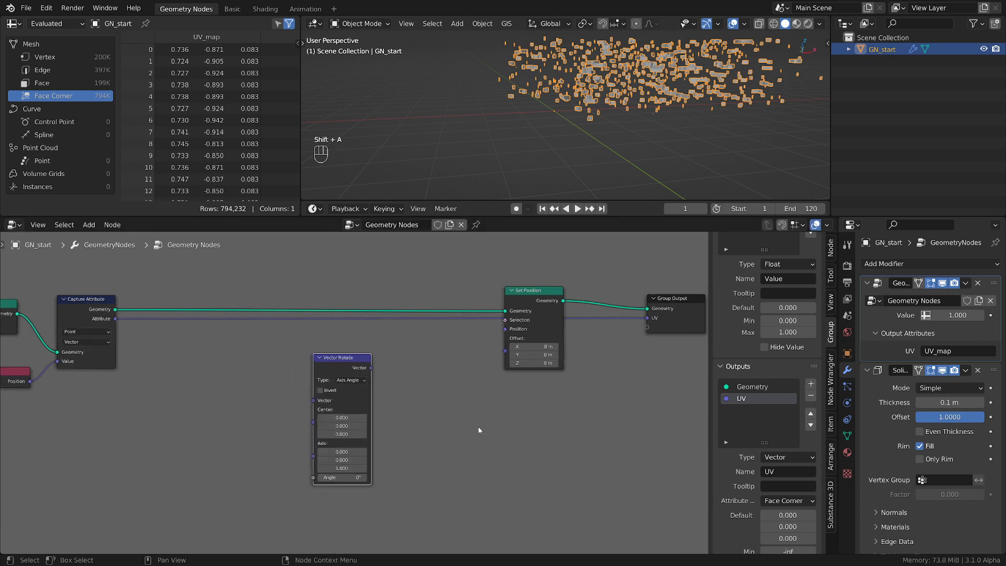
middle_drag(493, 419, 504, 401)
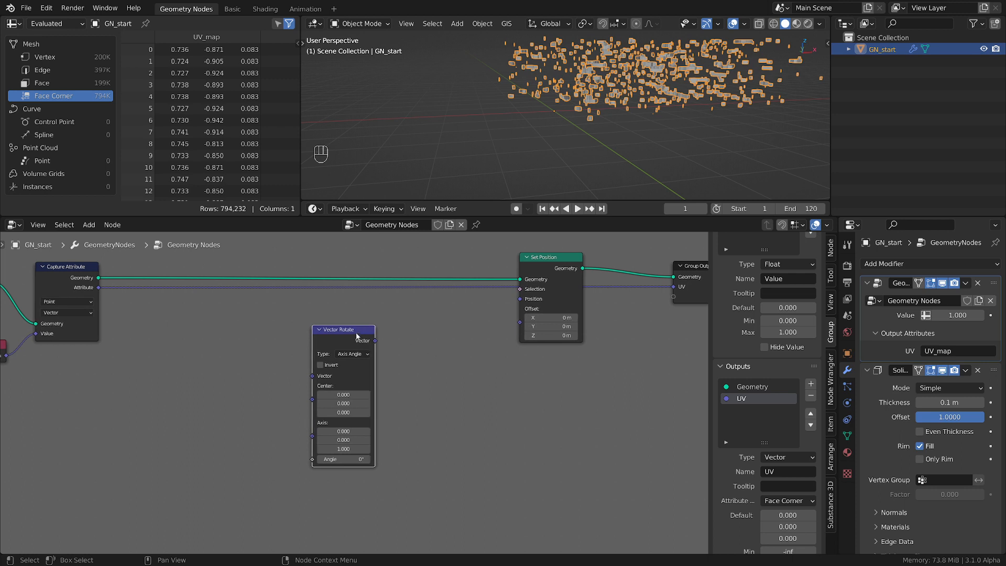
drag(357, 336, 338, 347)
Add a MixRGB node, connect its Color output to Set Position's Position input, and place it close to that node
key(shift+a)
mouse_move(324, 205)
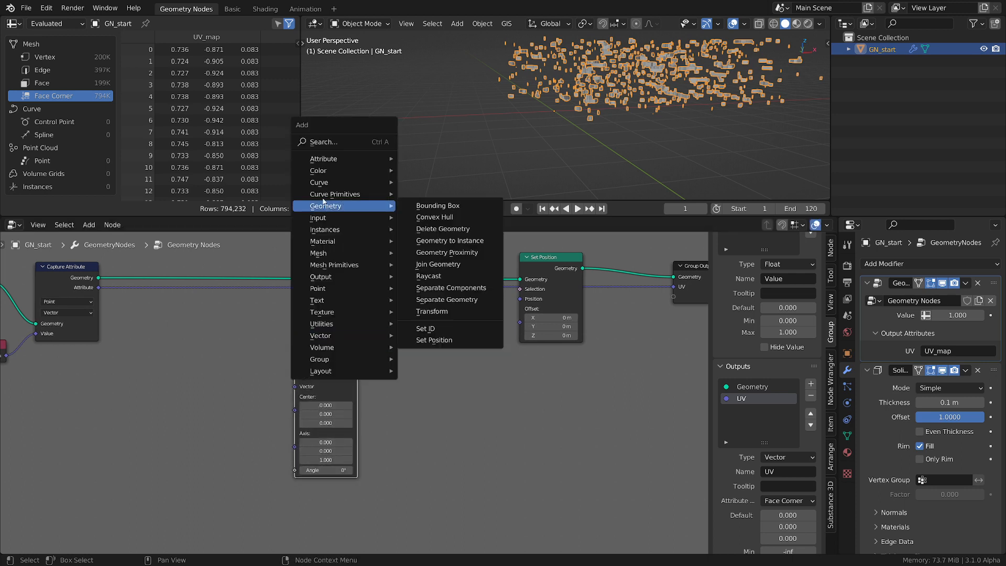
mouse_move(348, 172)
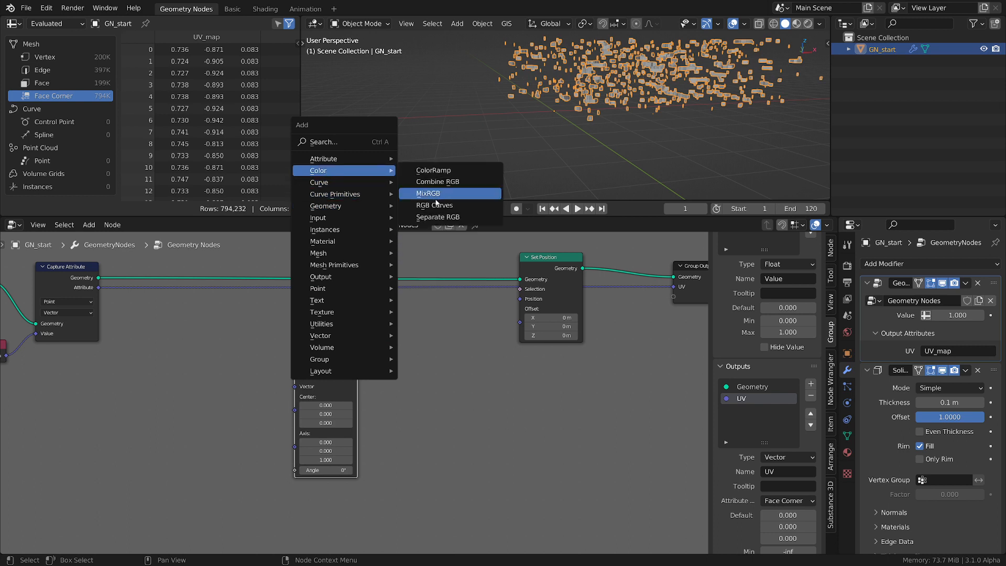
click(435, 194)
click(422, 327)
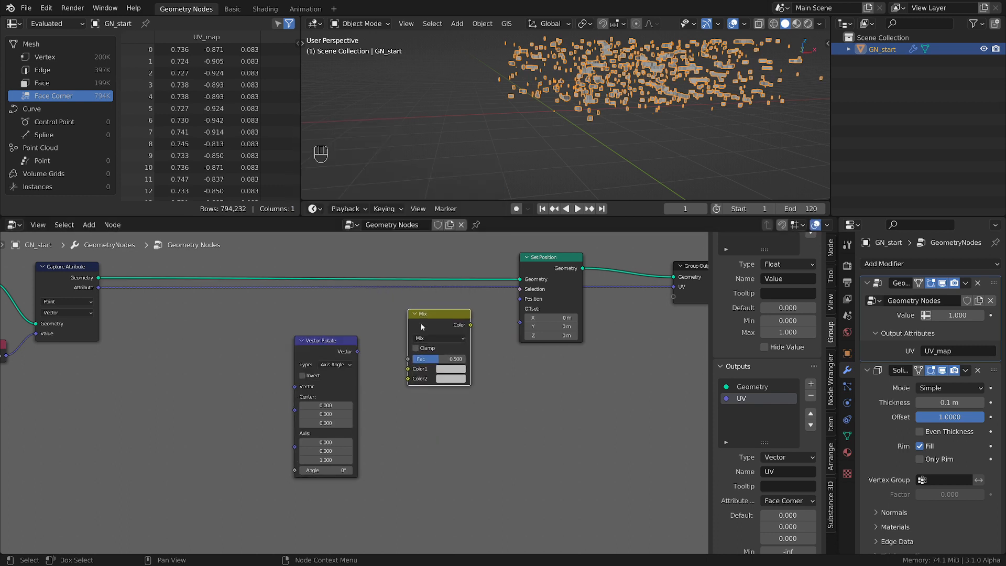
drag(470, 325, 520, 299)
middle_drag(580, 128, 554, 115)
scroll(555, 115, up, 3)
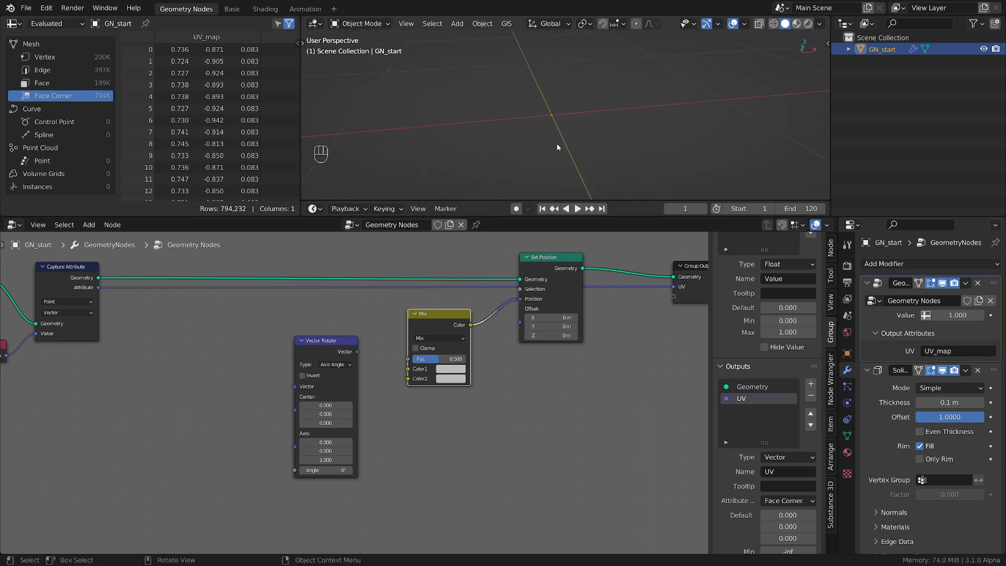
drag(429, 327, 450, 323)
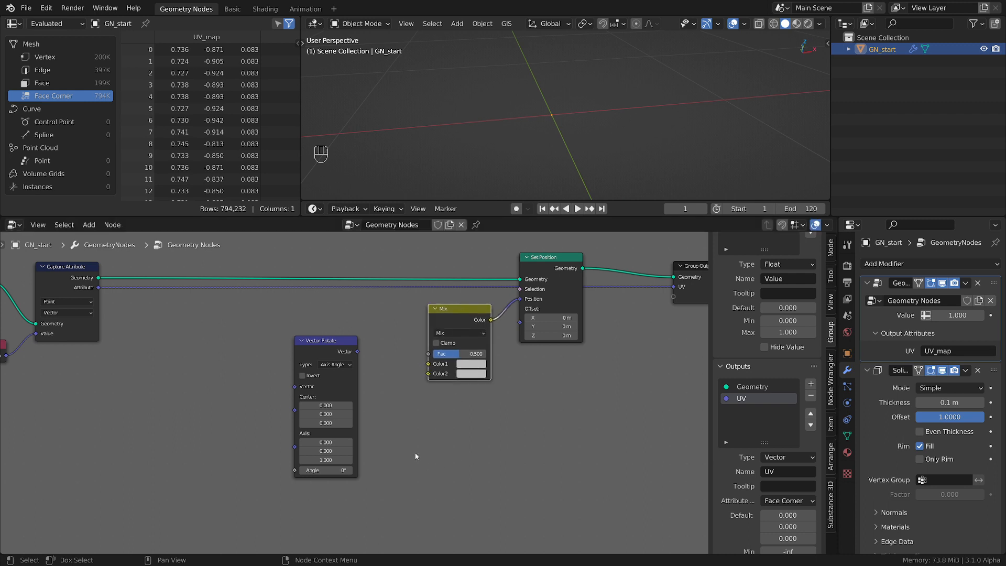
Connect Vector Rotate's Vector output to the Mix node's Color2 input and move Vector Rotate closer to Mix
middle_drag(428, 432, 567, 426)
drag(481, 351, 462, 356)
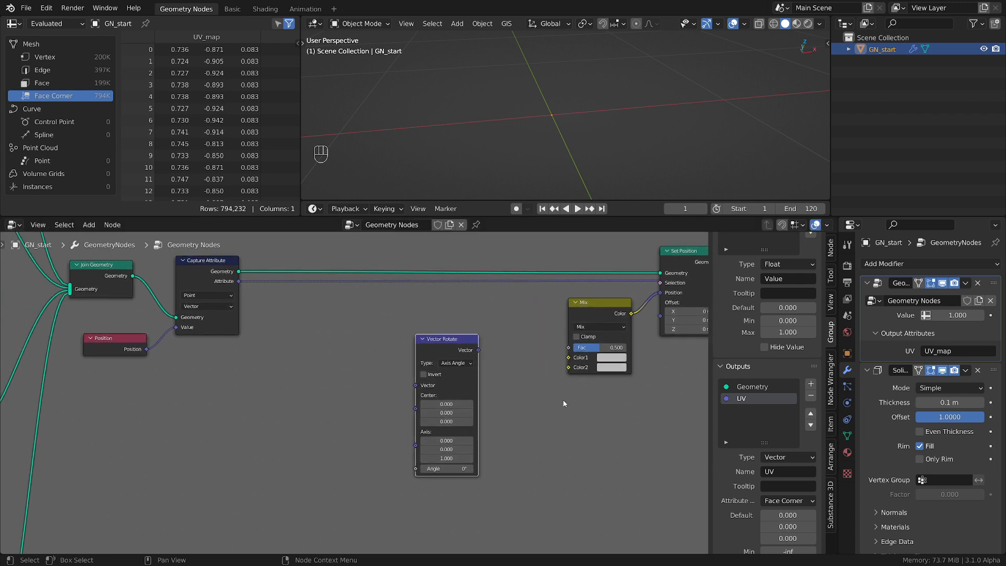
middle_drag(563, 402, 454, 373)
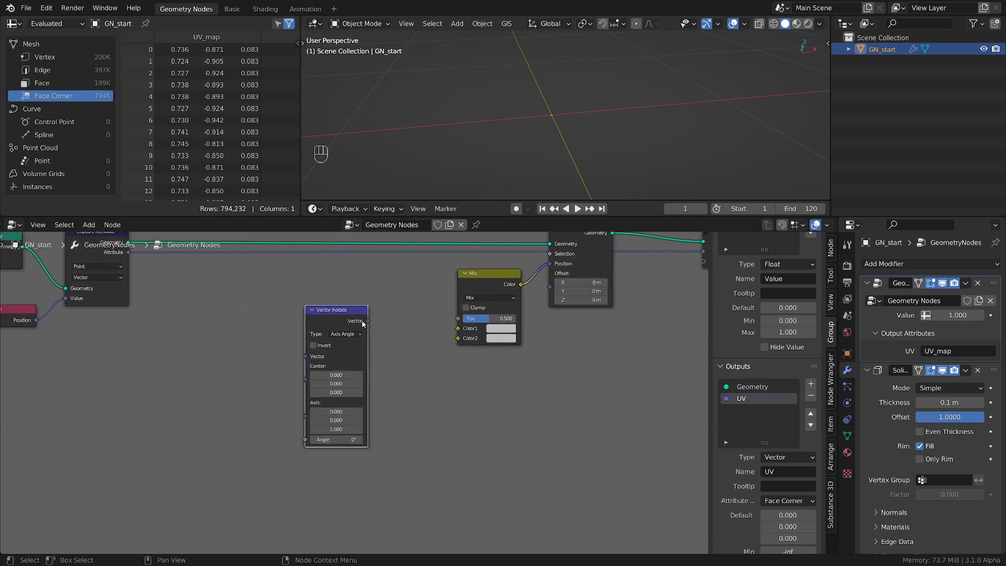
drag(368, 324, 458, 338)
drag(344, 310, 380, 329)
Add a Position node, connect it to the Mix node's Color1 input, and set the mix factor to 0
key(shift+a)
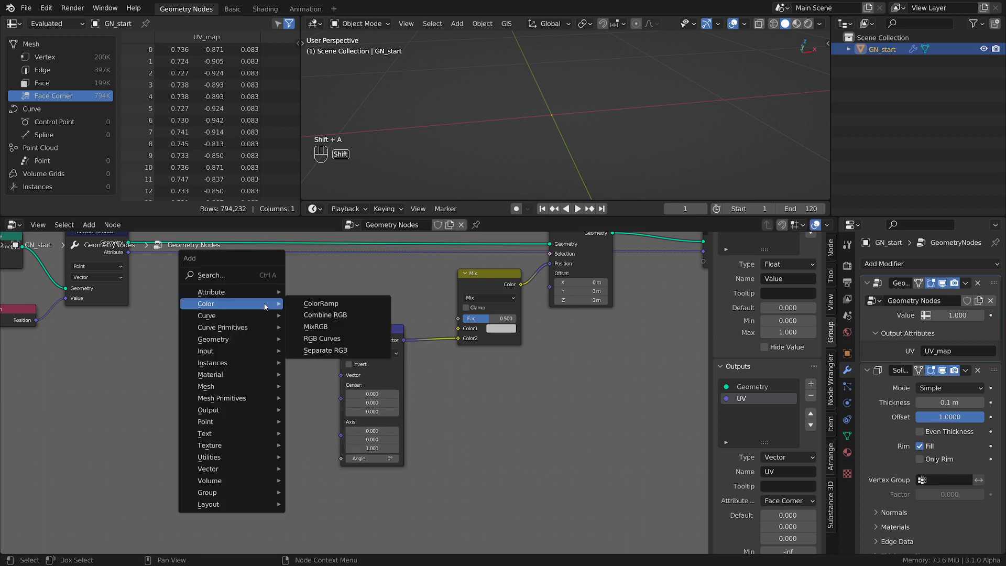
mouse_move(236, 350)
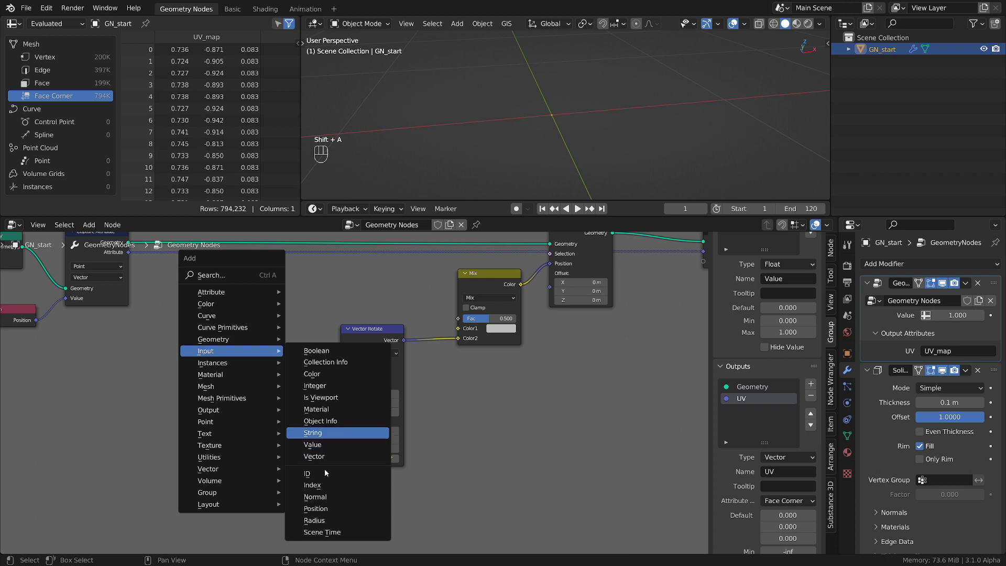
click(318, 508)
click(333, 296)
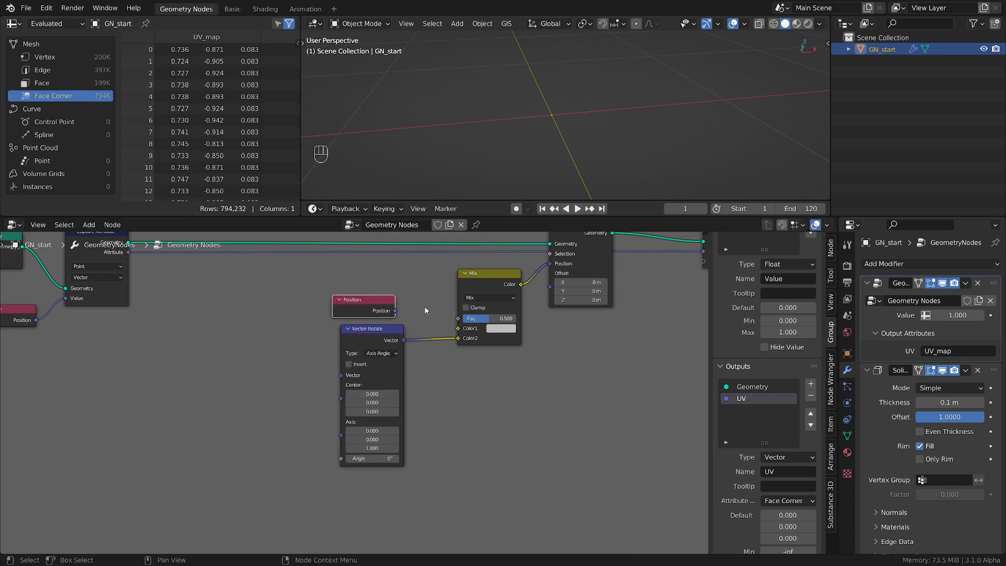
drag(396, 312, 460, 318)
scroll(594, 127, down, 8)
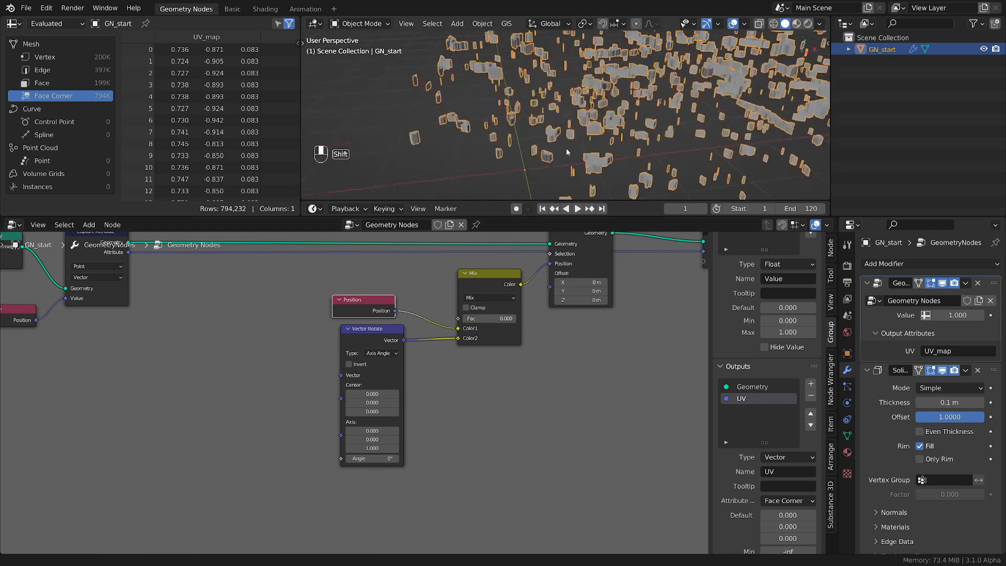
Shift the Vector Rotate node slightly away from the Position node and set the mix factor to 1
drag(400, 342, 412, 351)
middle_drag(412, 351, 499, 331)
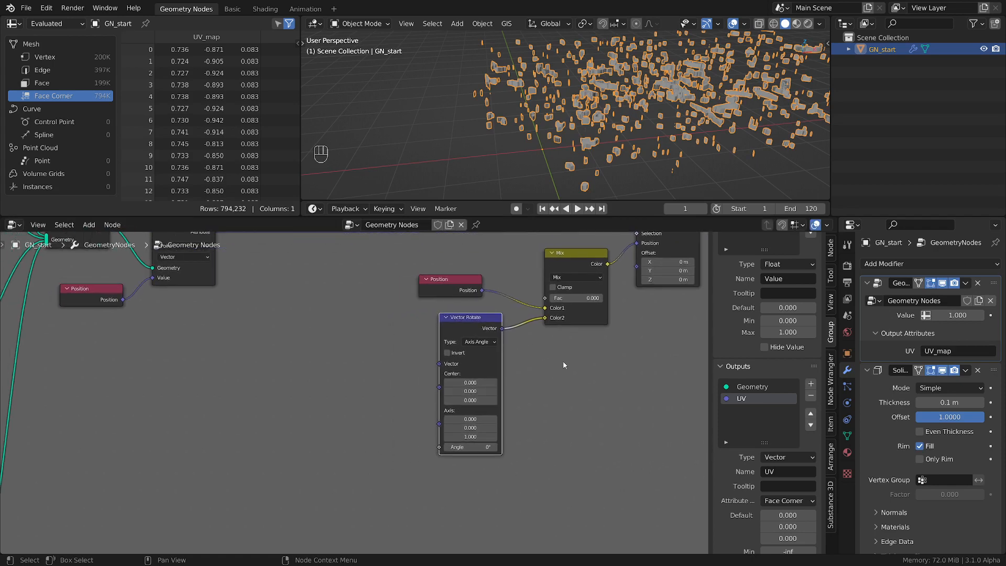
drag(586, 296, 611, 297)
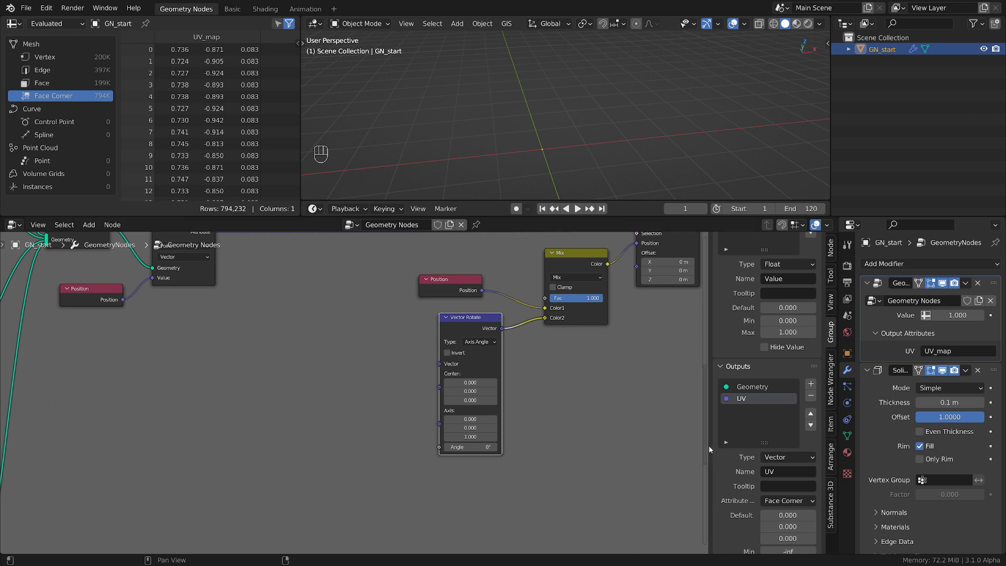
Connect the Position node to Vector Rotate's Vector input as well, and place the Position node ahead of Vector Rotate
drag(399, 284, 428, 287)
click(450, 286)
key(g)
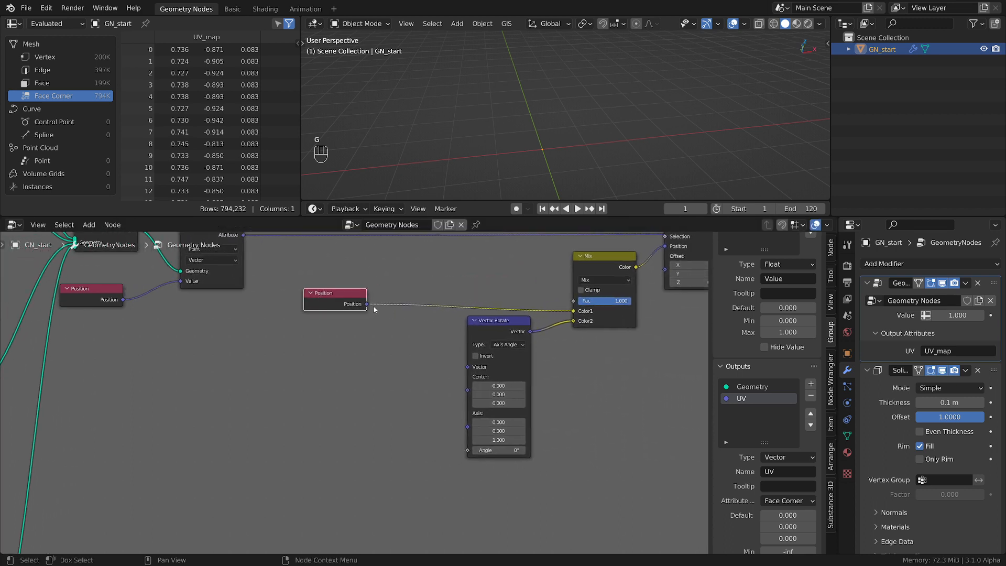
drag(367, 304, 468, 367)
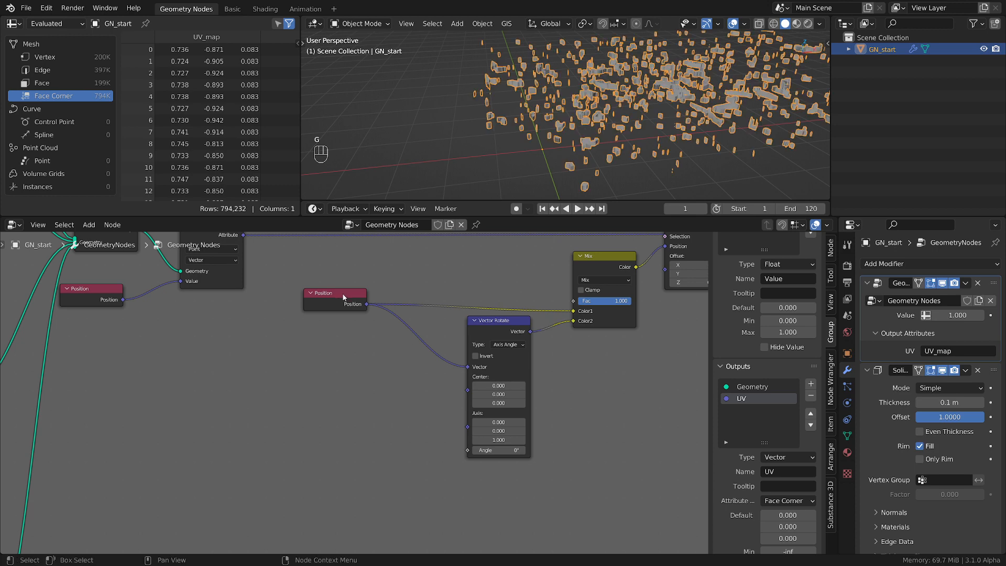
drag(344, 298, 368, 314)
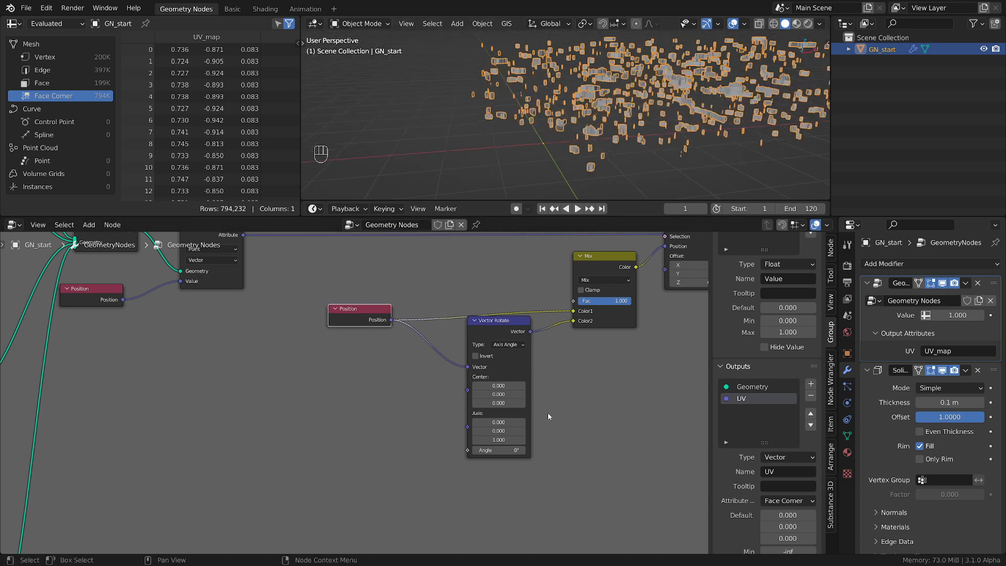
Try a Vector Rotate angle of 47° on the rock cloud, and reset the angle to 0°
click(508, 450)
drag(509, 450, 582, 451)
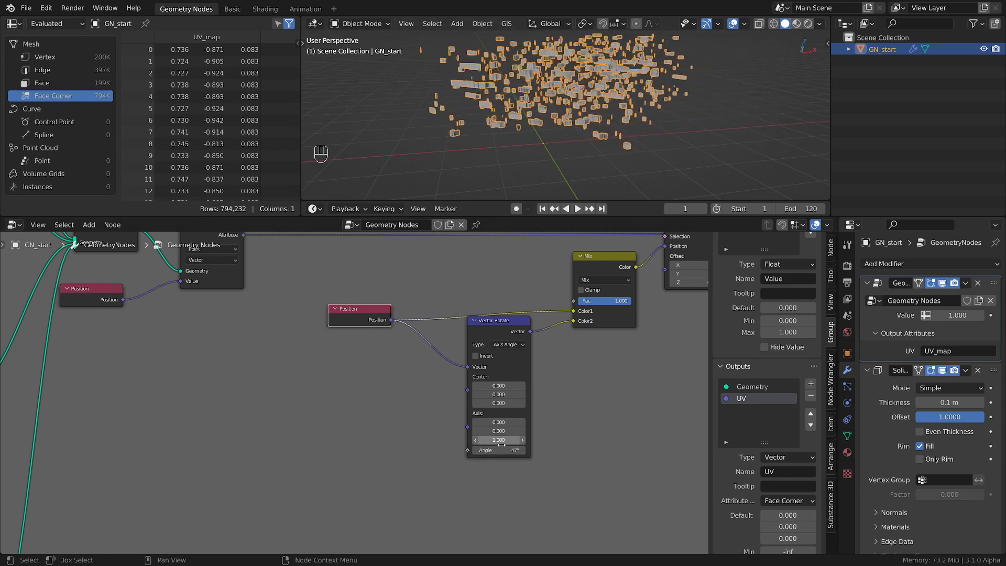
click(500, 450)
text(0)
key(Return)
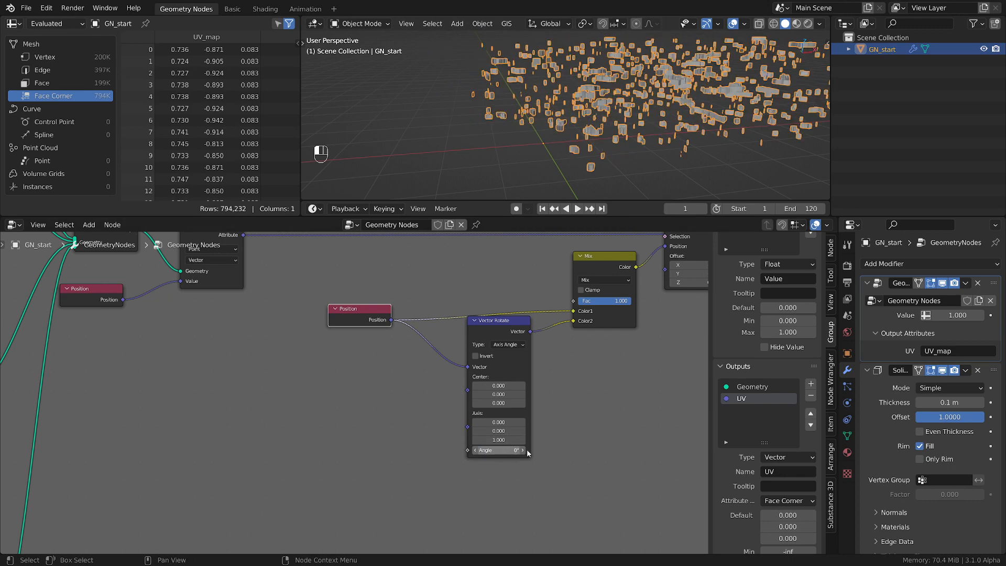
scroll(474, 454, up, 2)
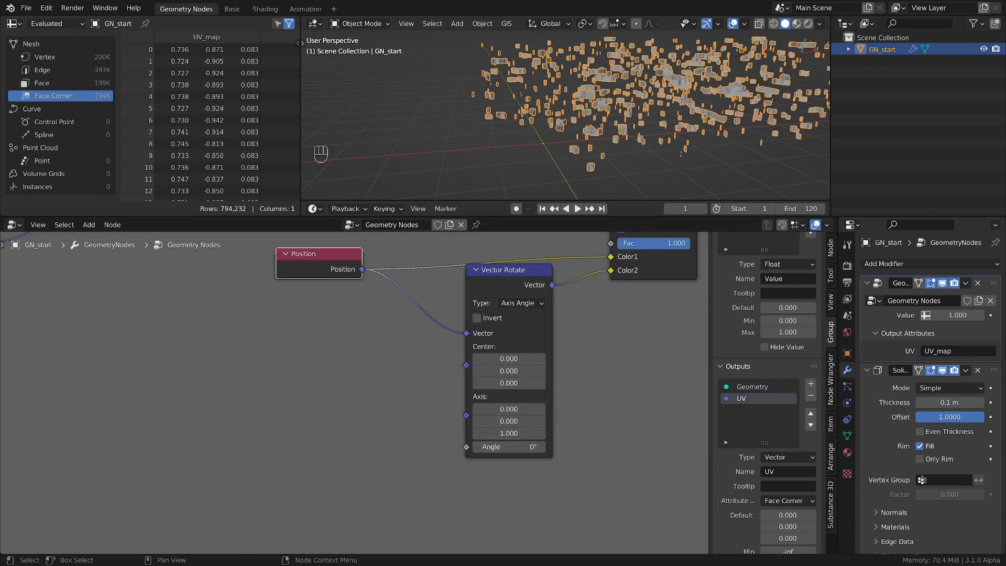
scroll(409, 459, up, 2)
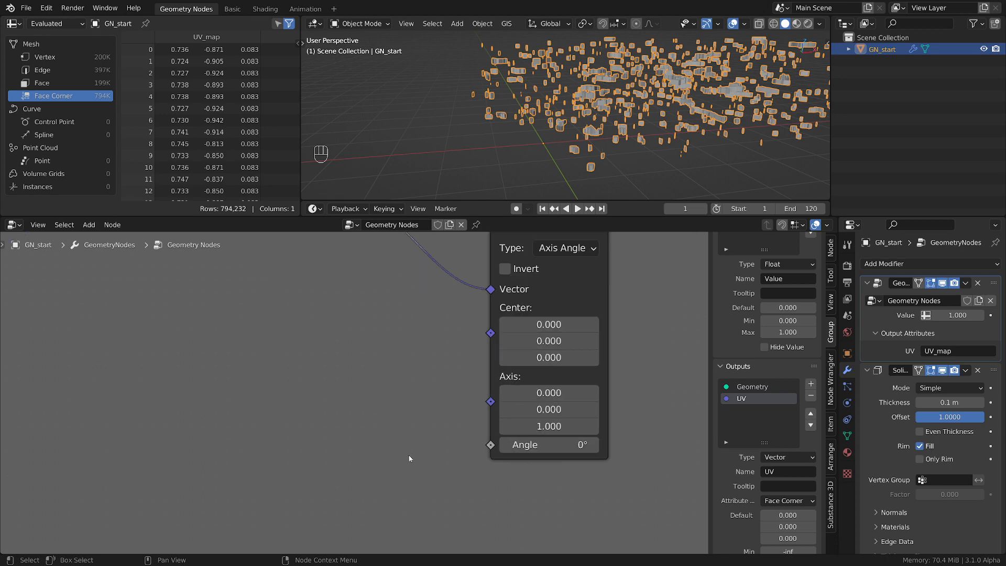
Hide the node editor sidebar, add a Random Value node, and connect its Value output to Vector Rotate's Angle input
scroll(398, 402, down, 4)
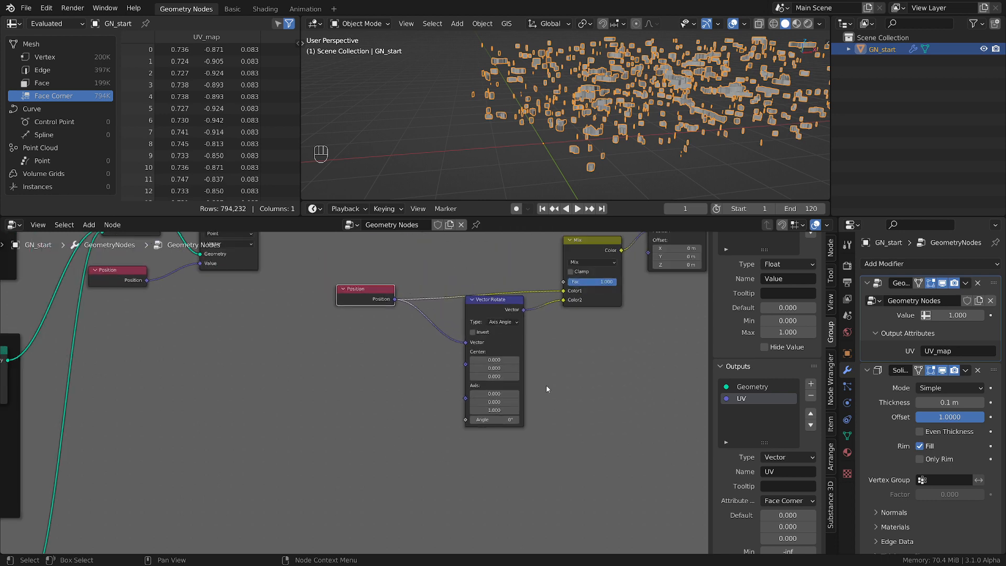
key(n)
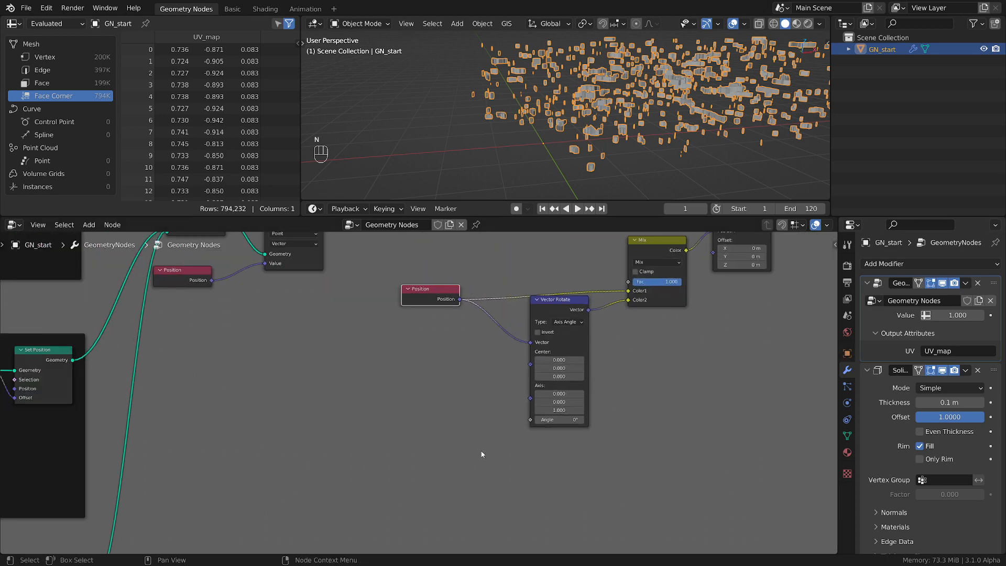
middle_drag(483, 454, 529, 451)
key(shift+a)
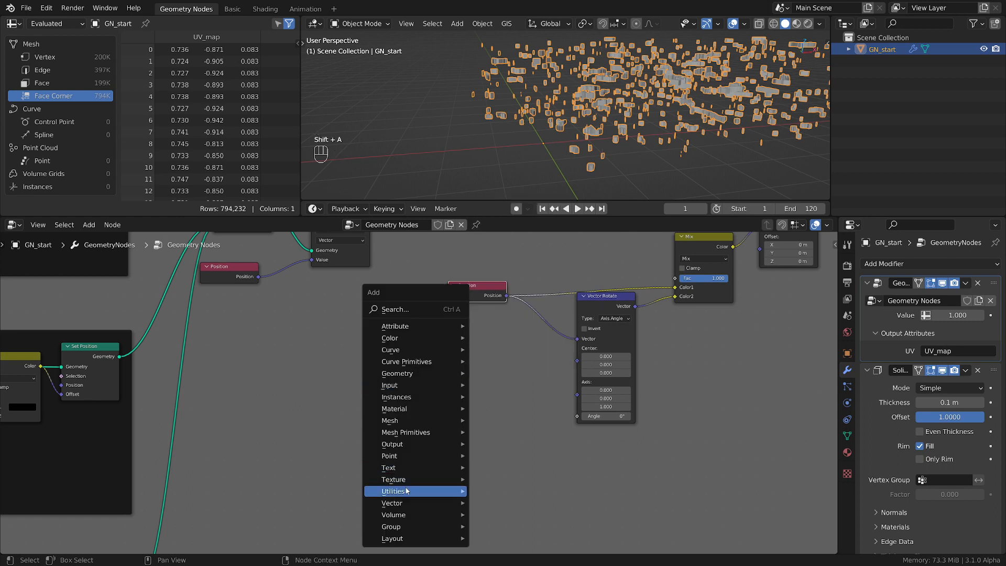
mouse_move(409, 492)
click(517, 468)
click(531, 403)
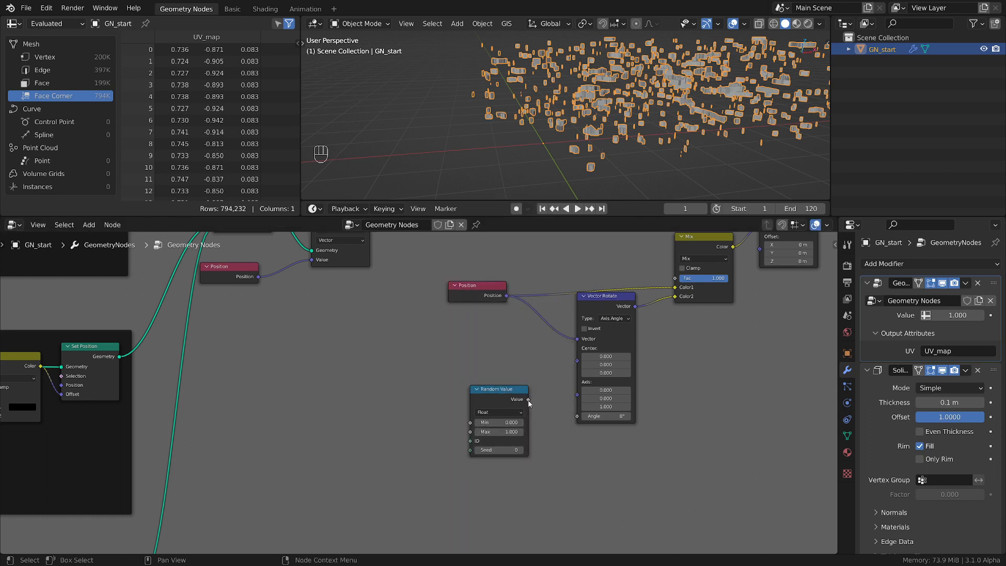
drag(529, 400, 579, 416)
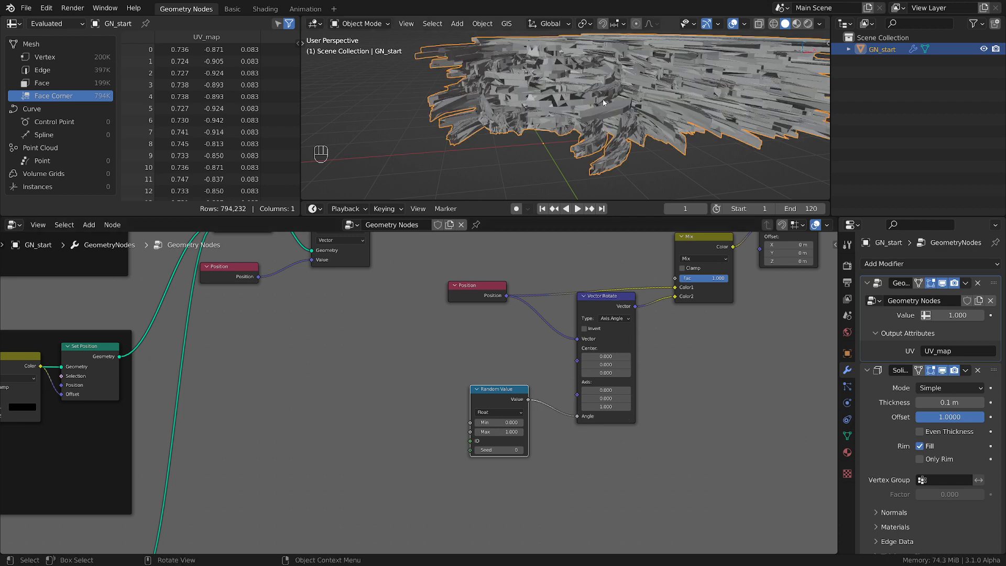
mouse_move(622, 135)
middle_down()
mouse_move(603, 134)
mouse_move(592, 152)
mouse_move(608, 143)
middle_up()
drag(495, 406, 515, 415)
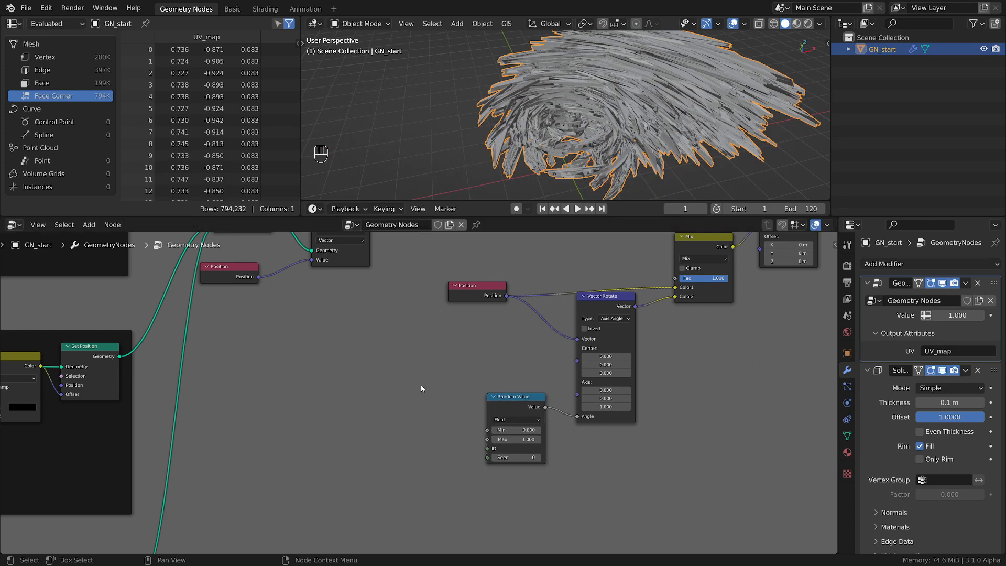
Add a Mesh Island node ahead of Random Value and connect its Index output to the ID input
scroll(423, 385, down, 2)
key(shift+a)
mouse_move(364, 378)
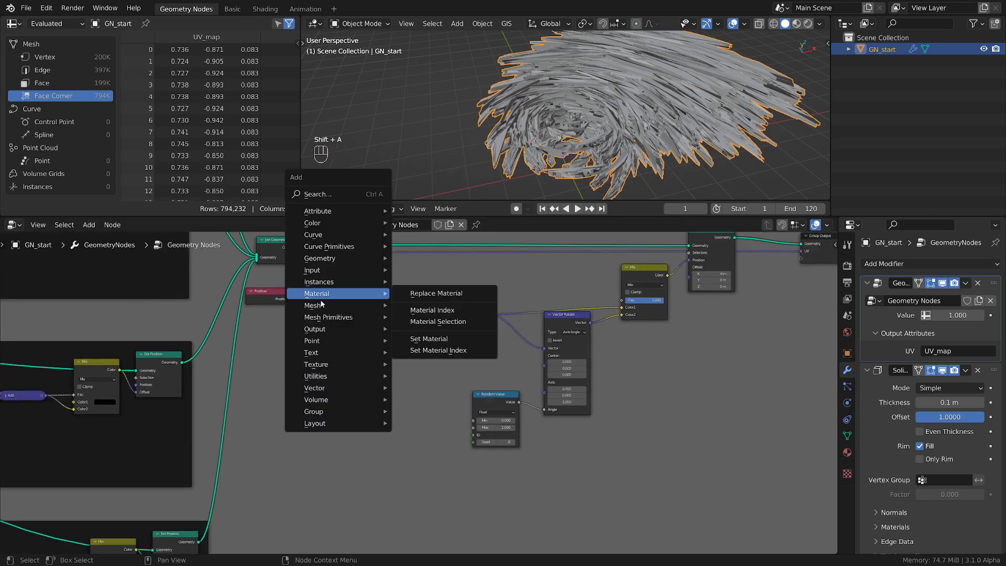
mouse_move(336, 306)
click(457, 463)
click(459, 461)
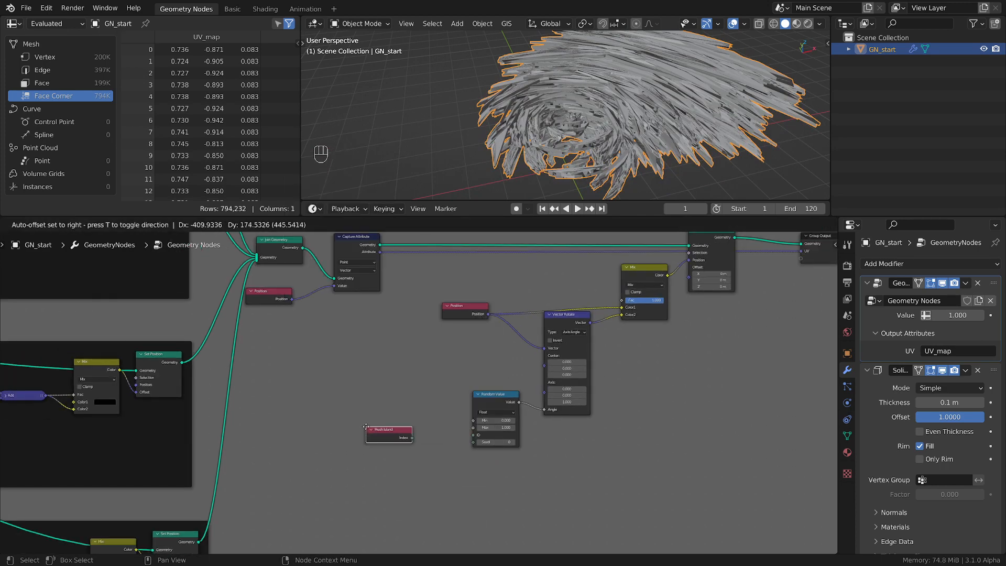
scroll(463, 454, up, 2)
drag(392, 433, 469, 428)
drag(368, 430, 387, 429)
scroll(605, 100, up, 5)
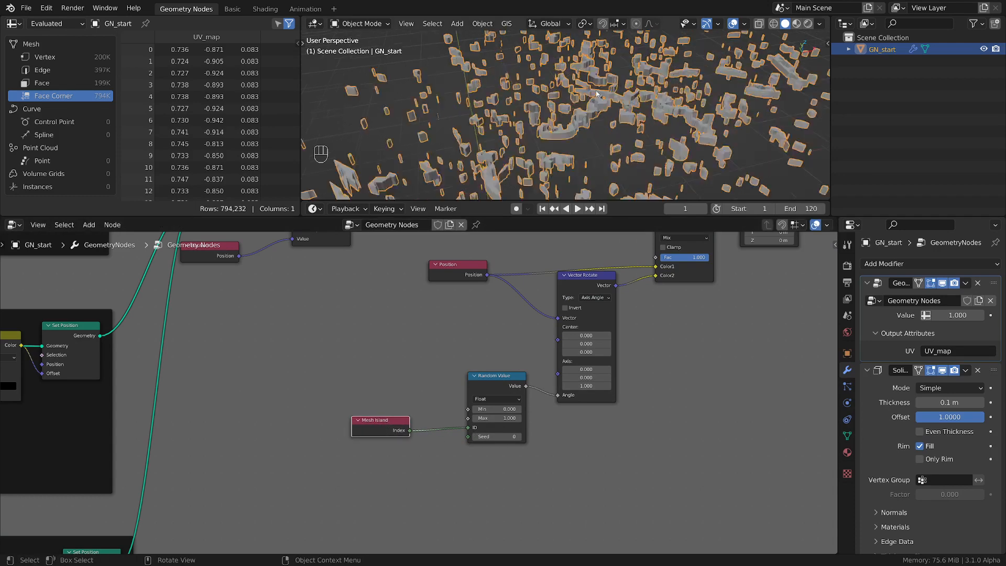
middle_drag(582, 104, 603, 88)
scroll(567, 377, up, 3)
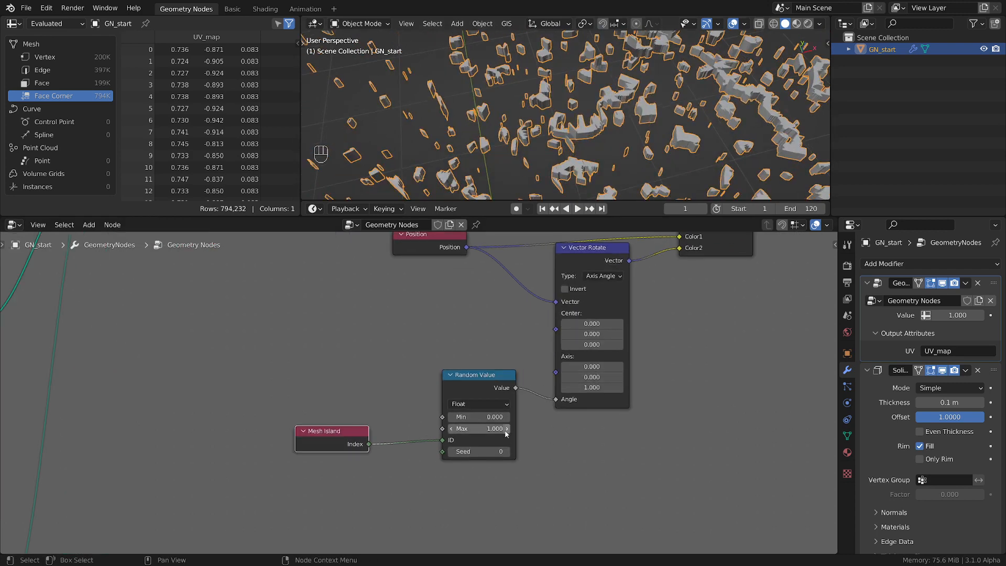
Set the Random Value node's minimum to -tau
scroll(498, 470, up, 2)
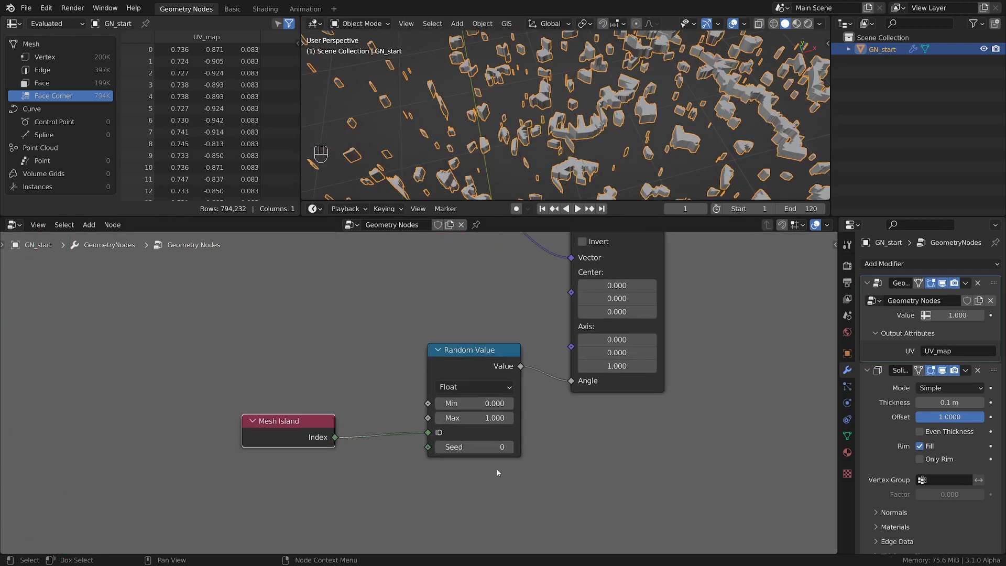
click(472, 403)
text(-)
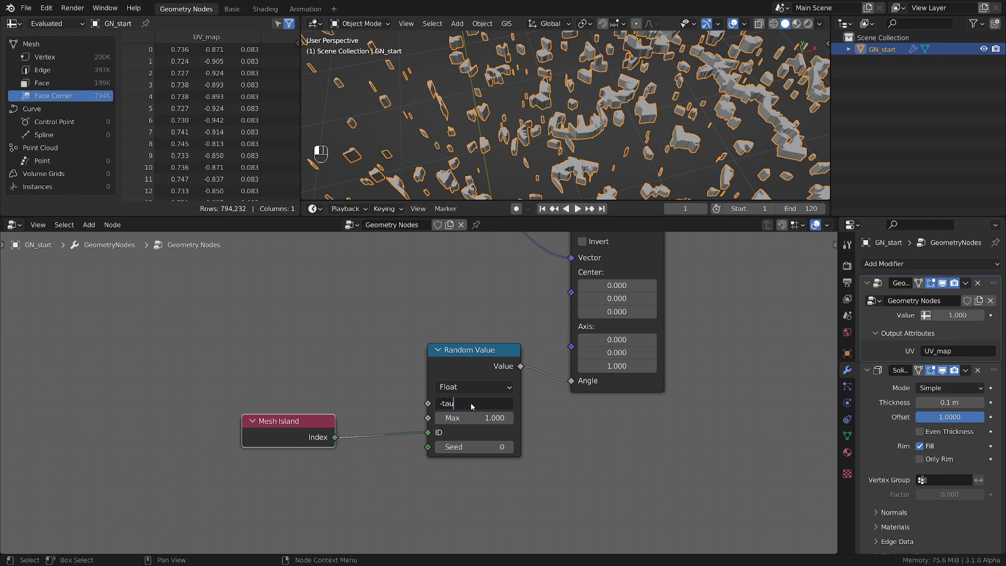
text(tau)
key(Return)
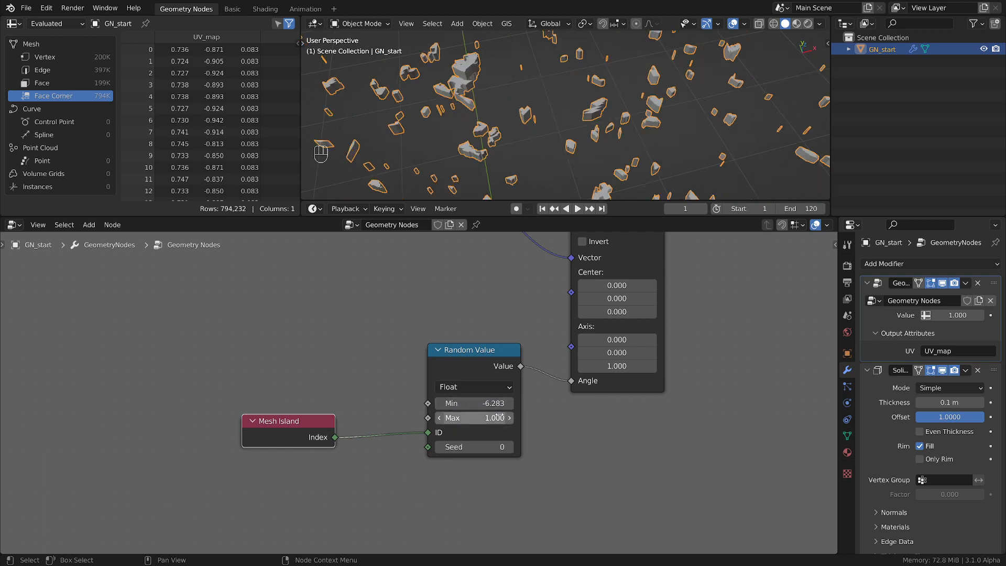
Shift the Random Value node slightly and place the Mesh Island node closer to it
scroll(590, 464, down, 3)
middle_drag(490, 409, 565, 357)
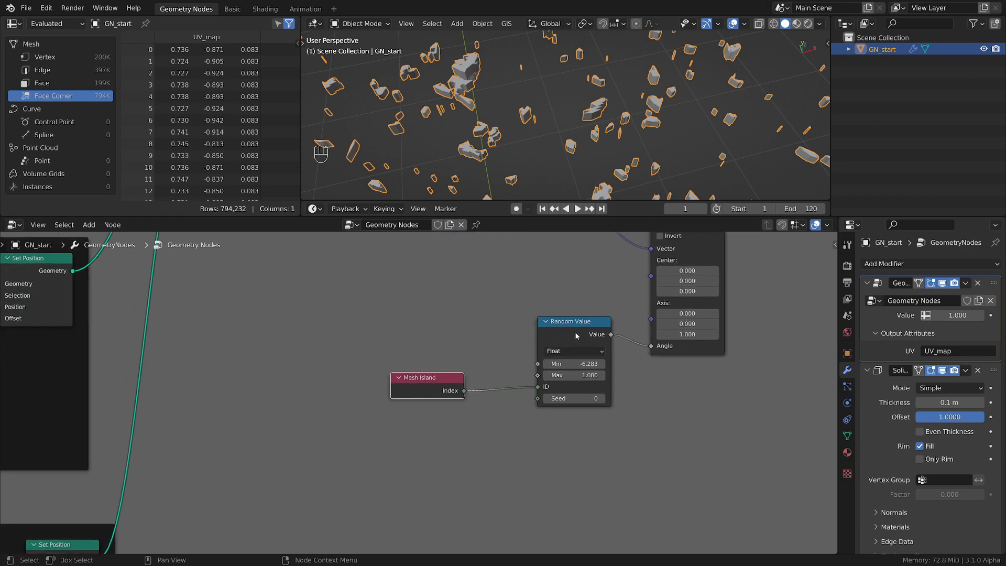
drag(576, 336, 579, 343)
scroll(492, 102, down, 3)
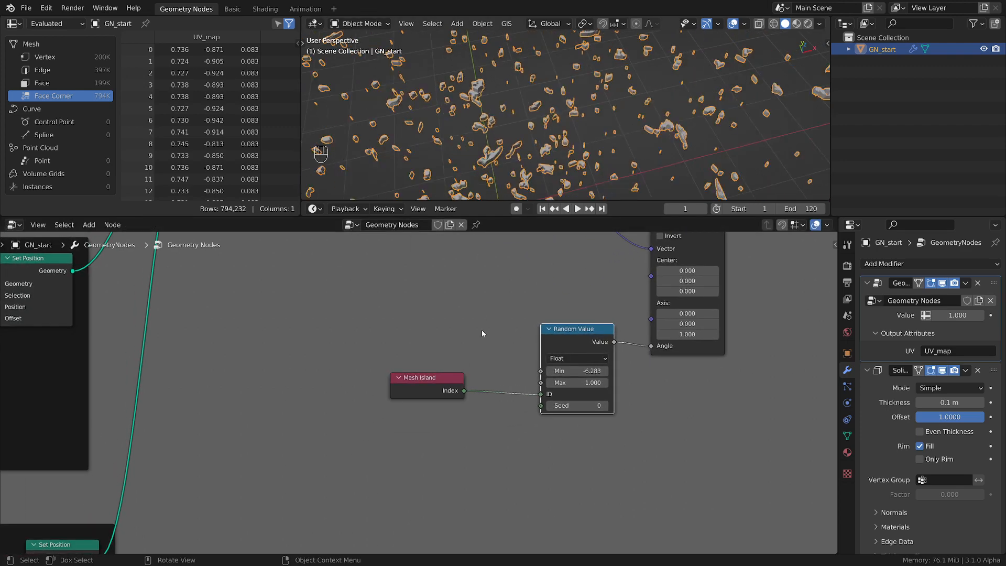
drag(440, 379, 472, 372)
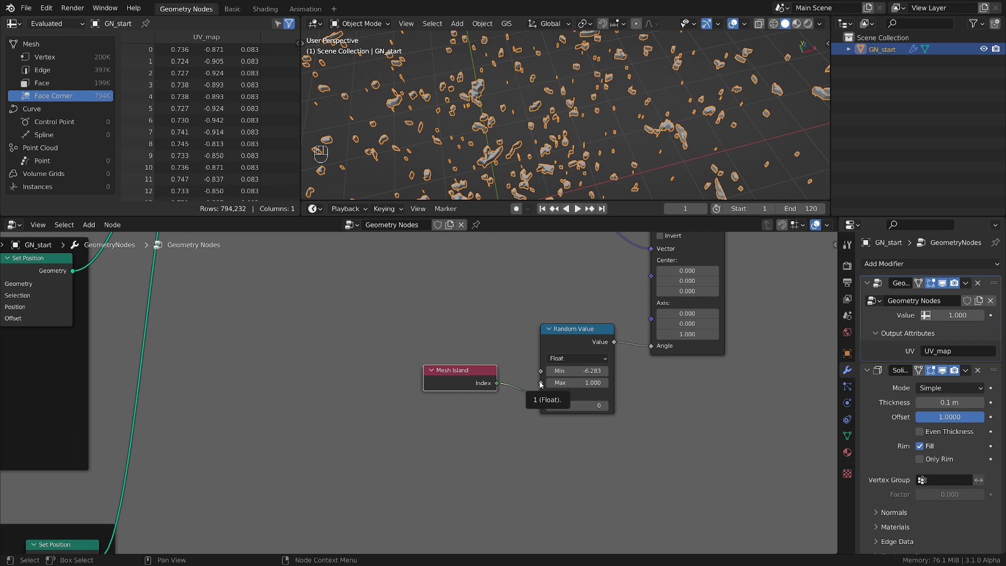
Add a Scene Time node with its Seconds output linked to Random Value's Max input, placed before the Mesh Island node
middle_drag(545, 400, 660, 352)
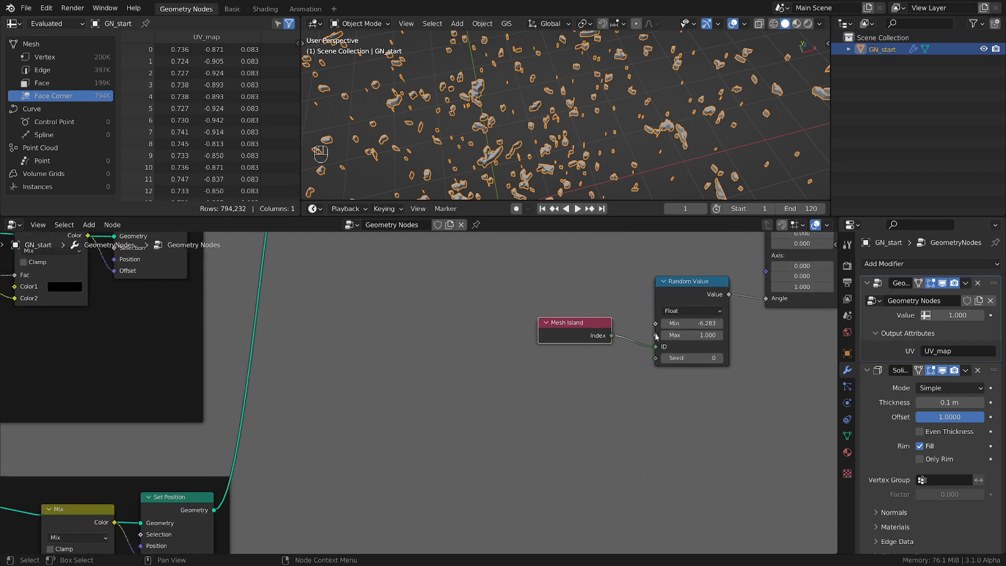
drag(655, 336, 493, 400)
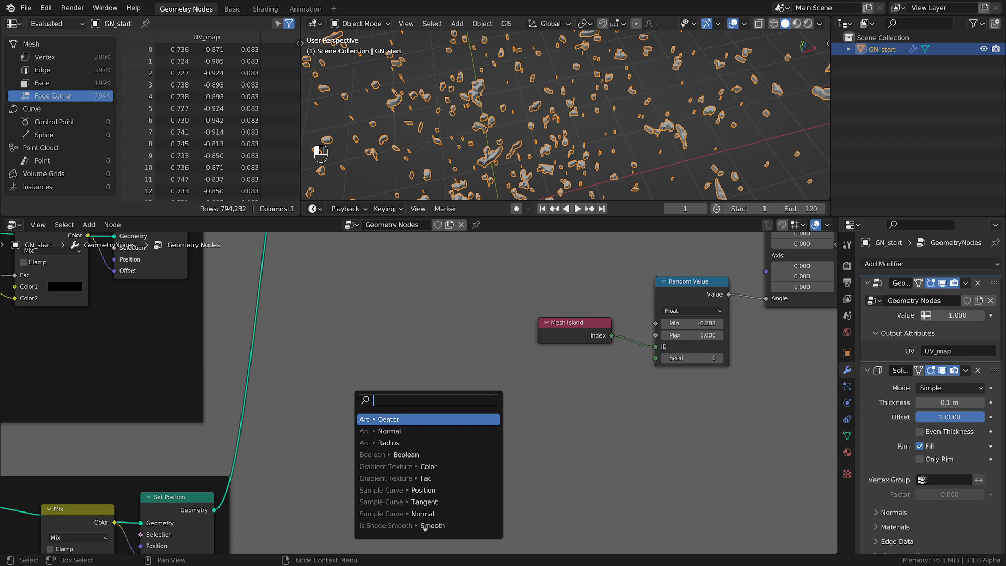
text(sce)
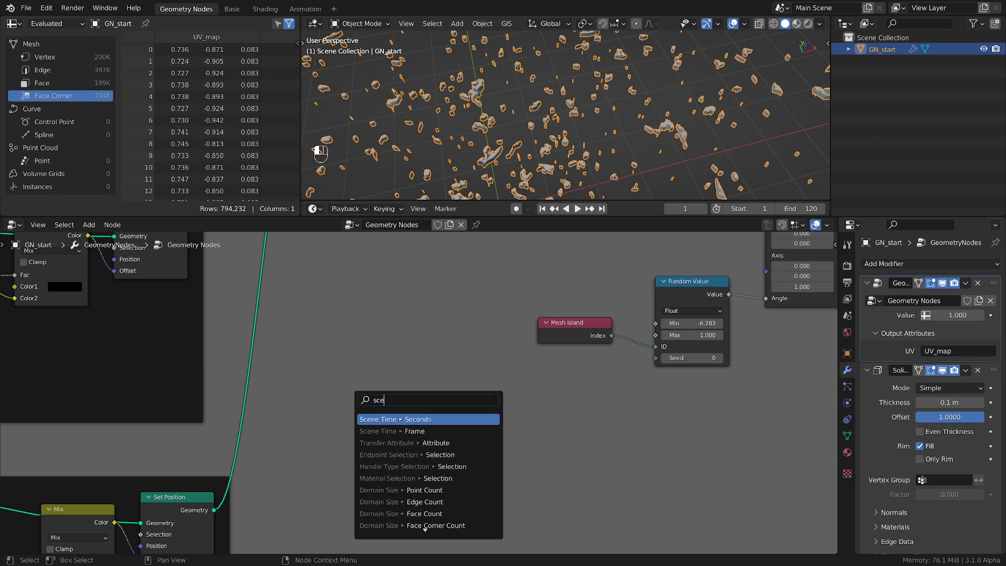
key(Return)
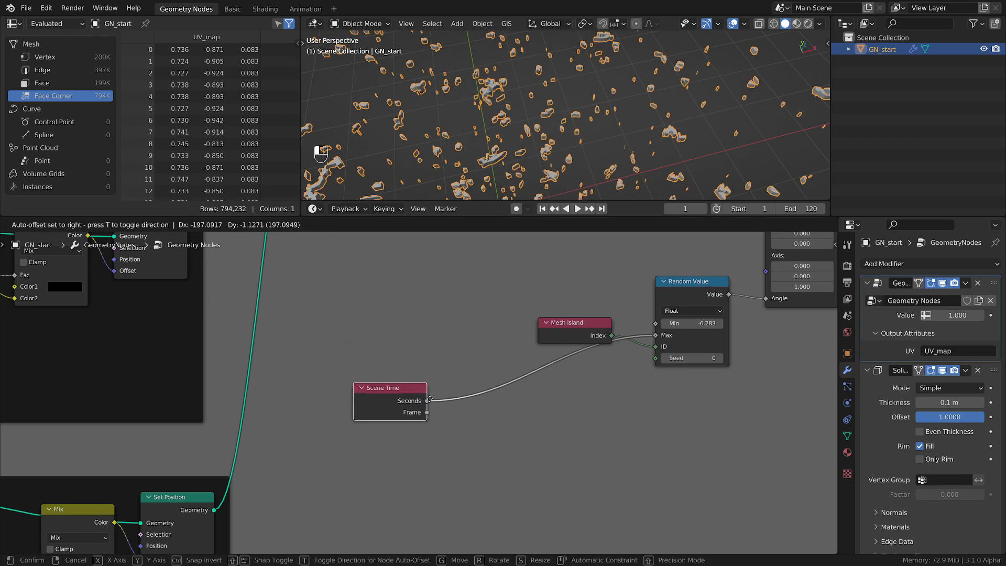
click(513, 390)
Drive Random Value's Max with Scene Time's Frame output instead of Seconds, and briefly play the animation
ctrl+drag(443, 393, 378, 401)
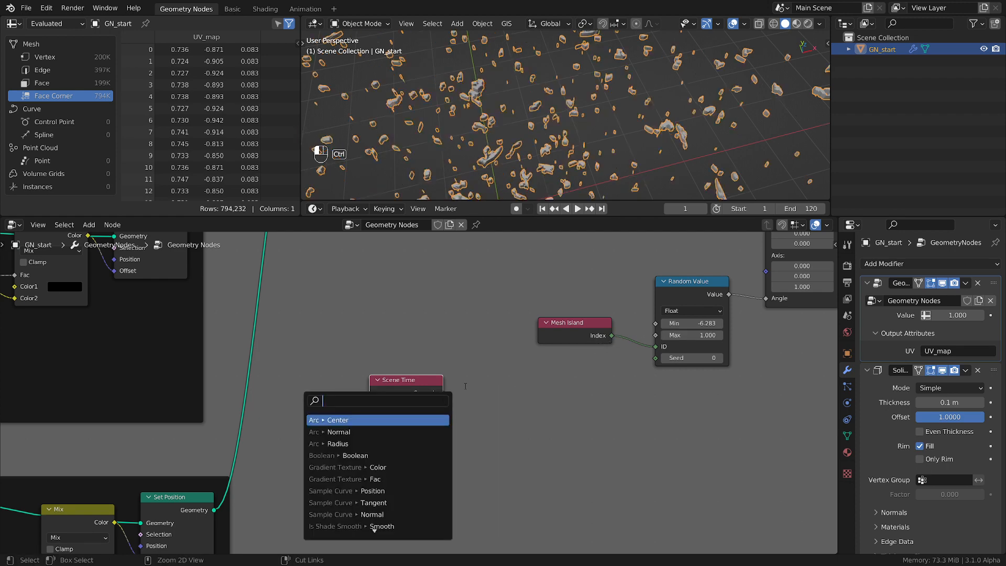
key(Escape)
drag(442, 404, 659, 337)
drag(408, 381, 416, 378)
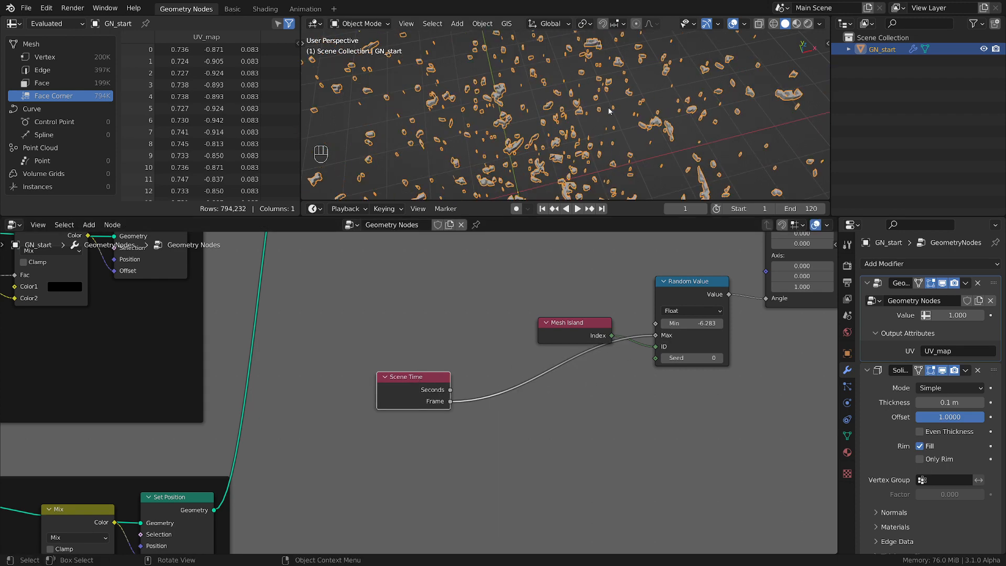
key(space)
key(space)
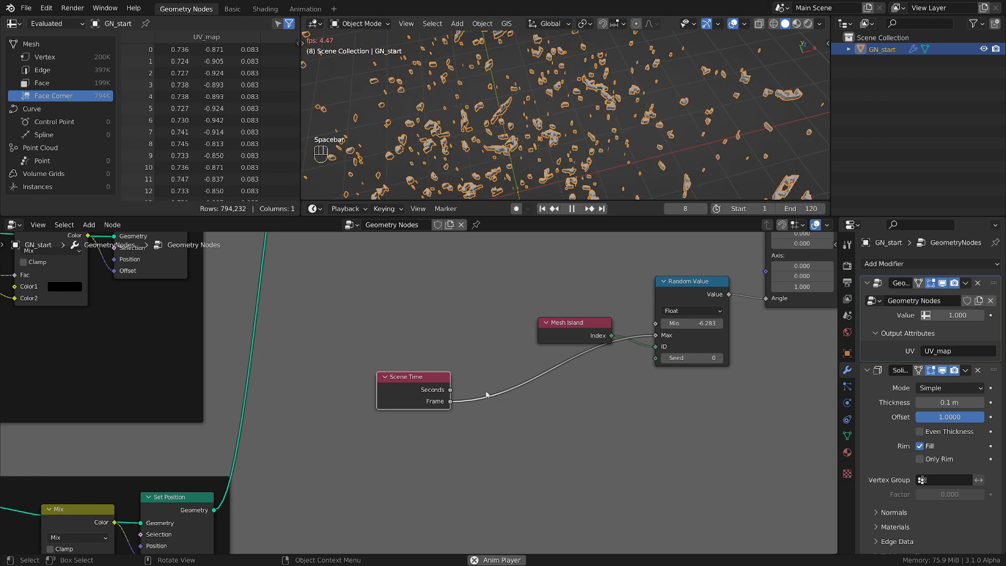
Insert a Math node between Scene Time's Frame output and Random Value's Max input, and set its operation to Multiply
scroll(491, 404, up, 1)
key(shift+a)
mouse_move(495, 408)
mouse_move(491, 476)
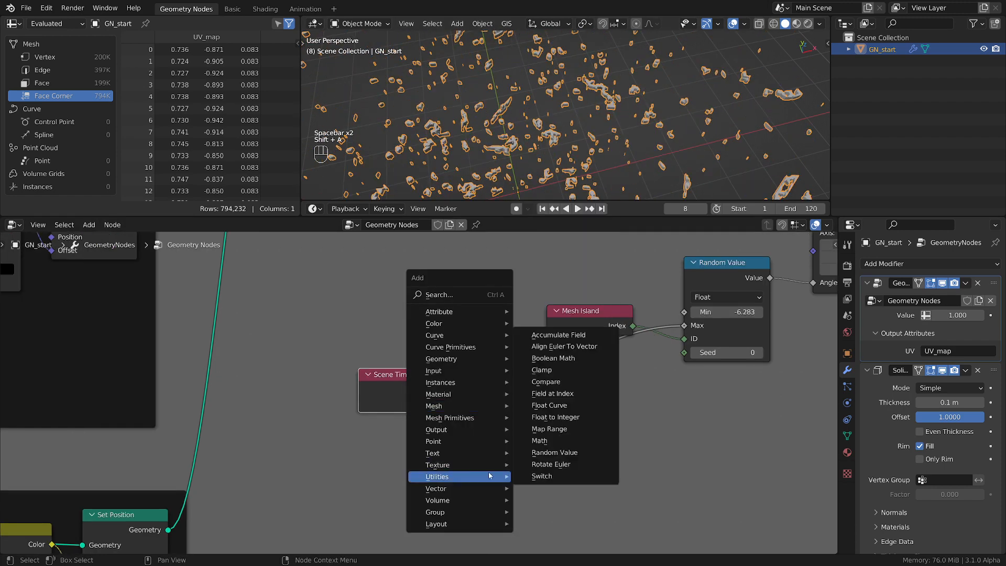
click(560, 442)
click(495, 373)
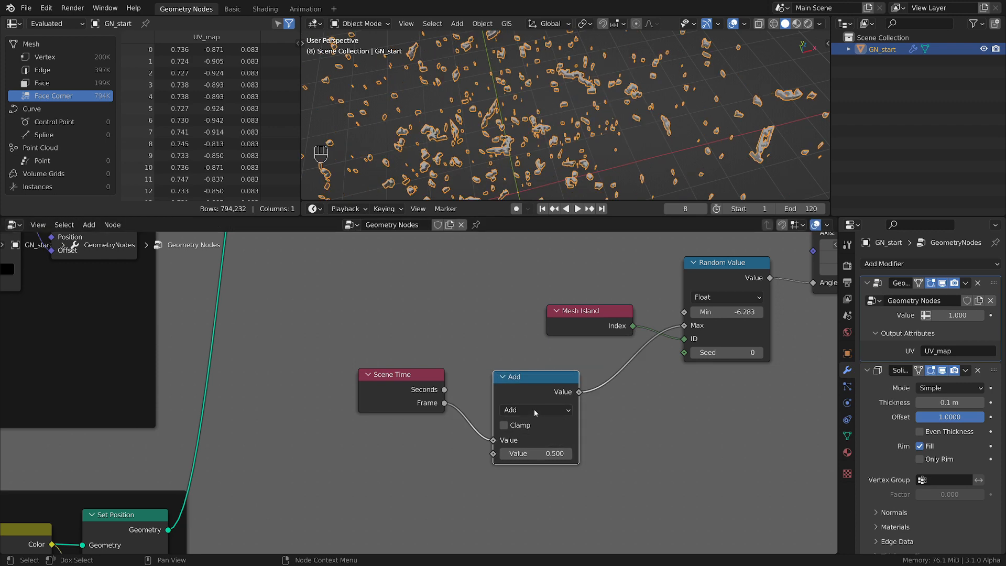
click(525, 410)
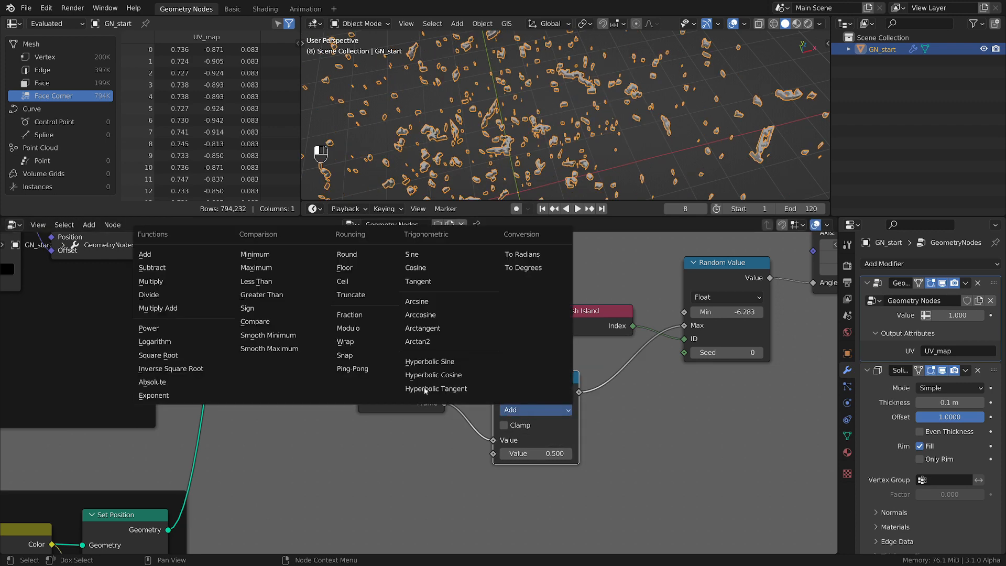
key(Return)
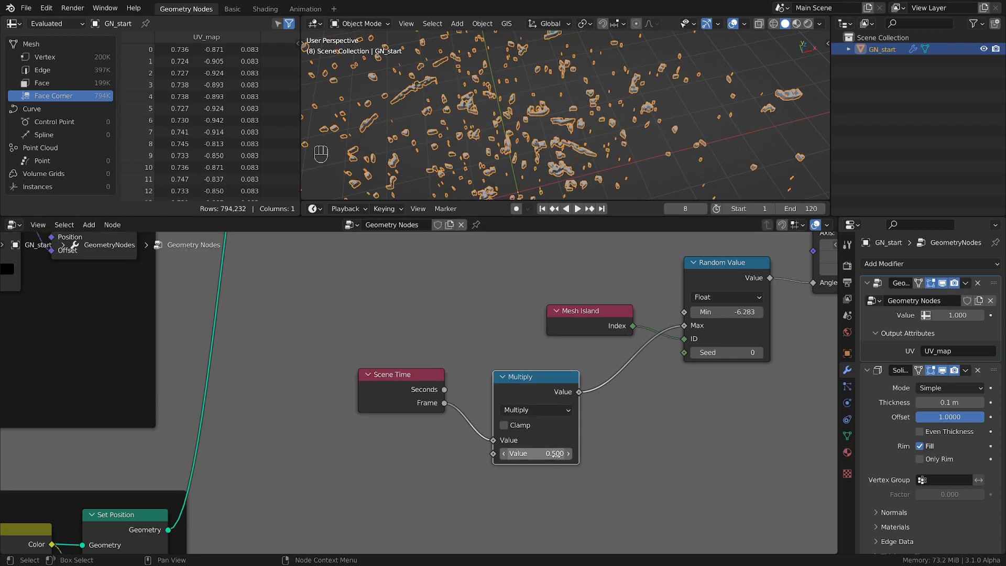
Set the Multiply value to 0.05 and play the animation to preview the rotating rocks
click(557, 454)
key(BackSpace)
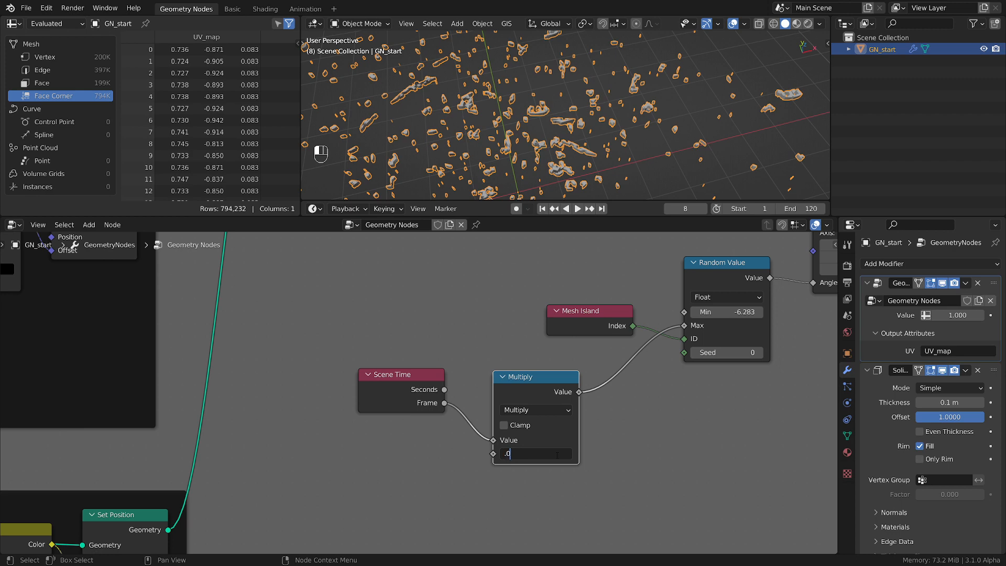
text(.05)
key(Return)
key(space)
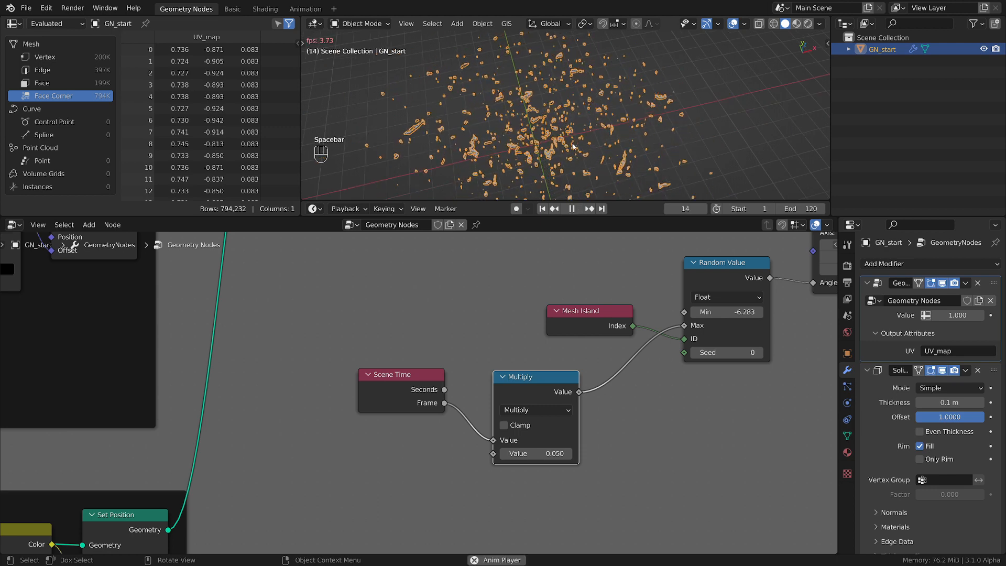
scroll(574, 147, up, 3)
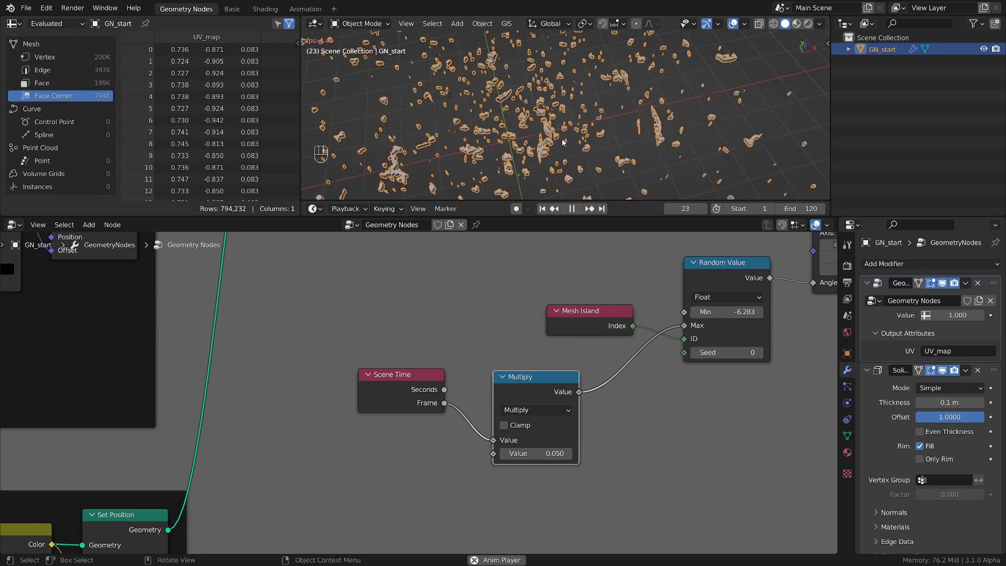
scroll(562, 140, up, 2)
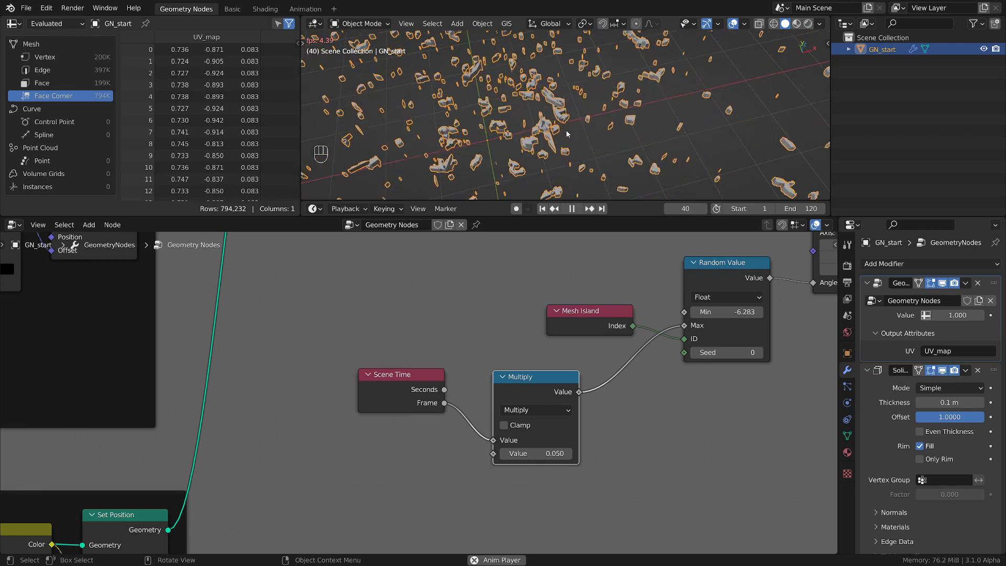
key(space)
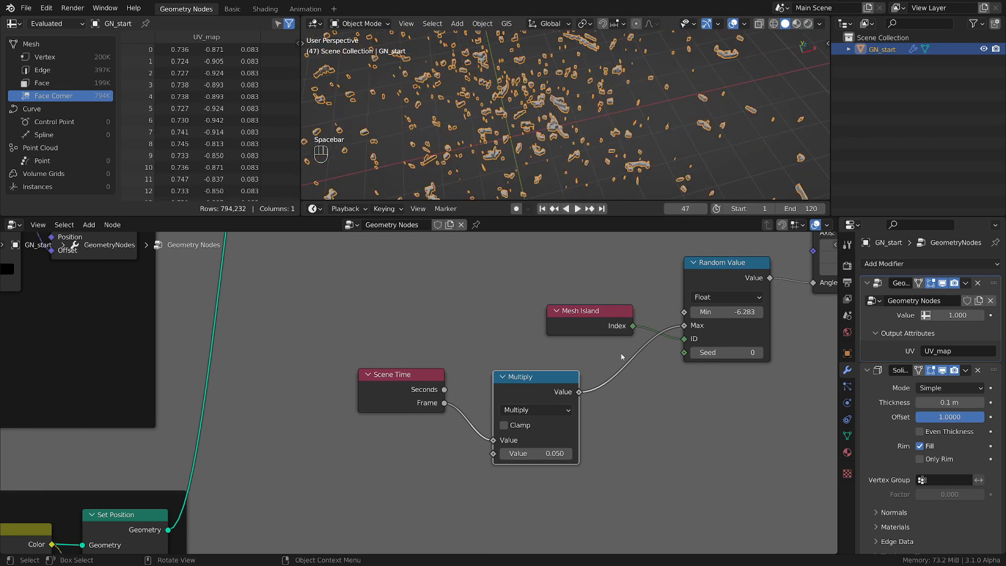
Move the Multiply node slightly higher and closer to Scene Time, and nudge the Random Value node
drag(548, 392, 535, 359)
drag(731, 265, 730, 263)
scroll(786, 435, down, 3)
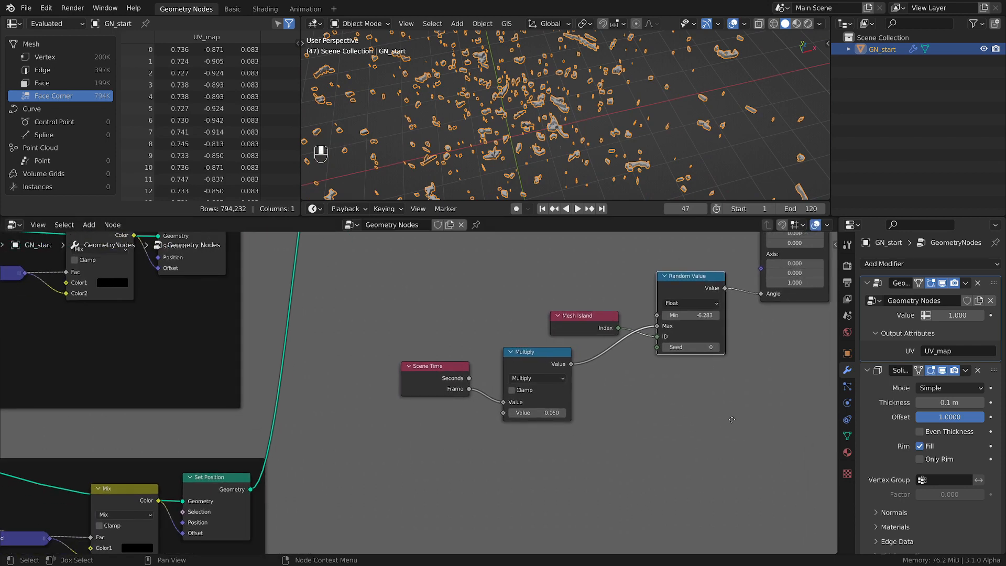
scroll(684, 409, up, 3)
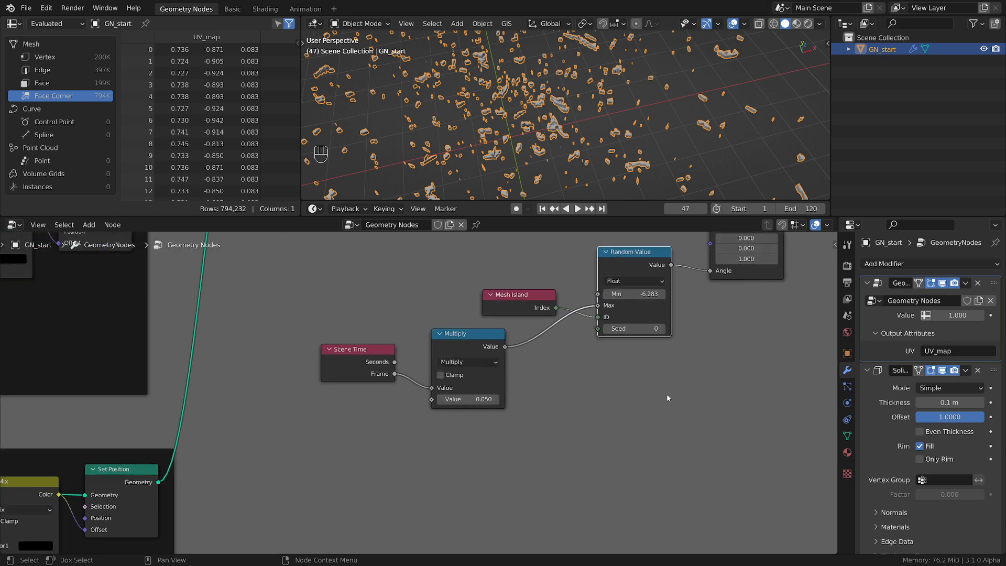
middle_drag(662, 380, 658, 445)
scroll(658, 444, down, 2)
scroll(663, 444, down, 1)
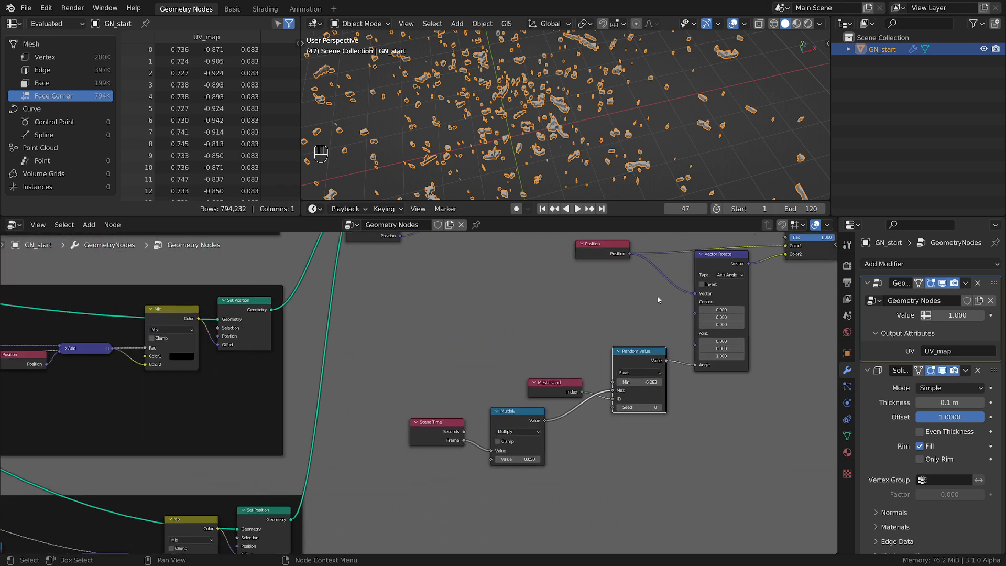
Connect the output of the green frame's Add node to the Fac input of the Mix node before the final Set Position
middle_drag(788, 237, 713, 331)
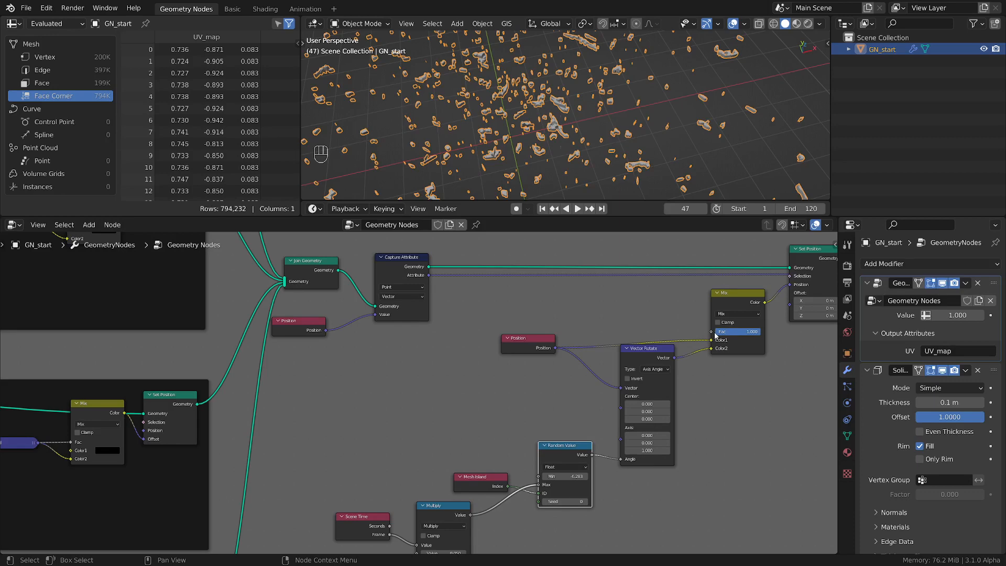
scroll(716, 335, up, 2)
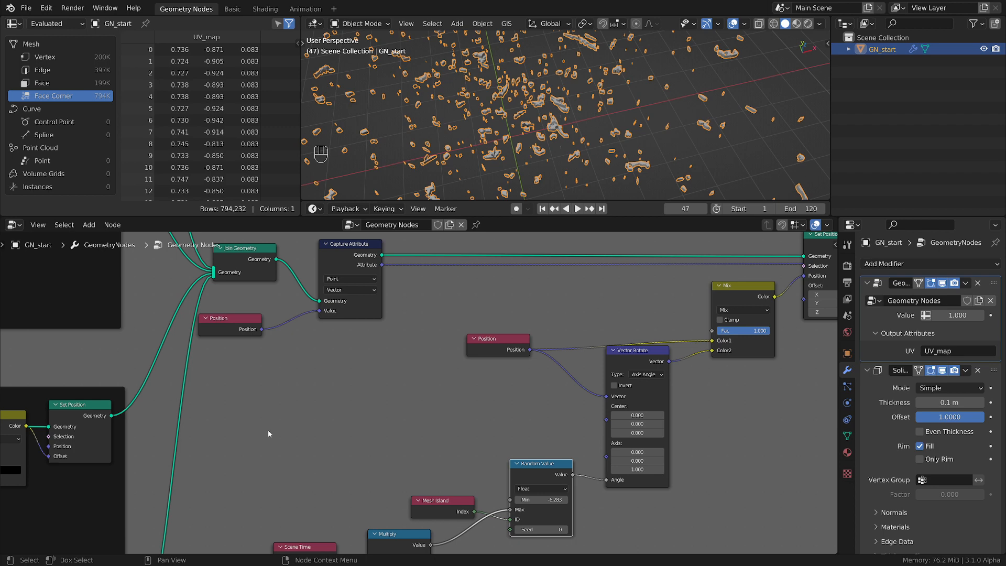
scroll(188, 420, down, 6)
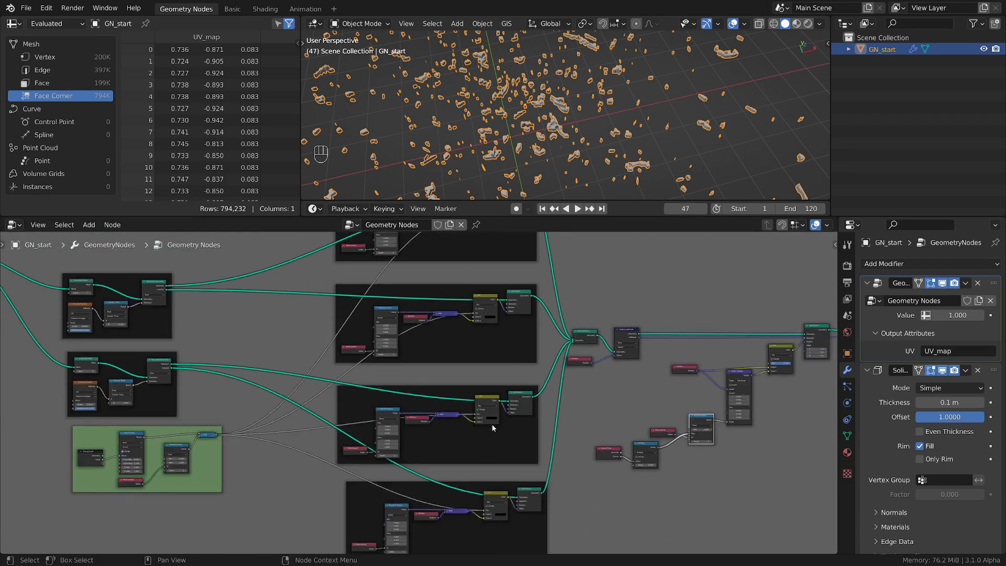
scroll(220, 414, down, 2)
scroll(273, 399, up, 5)
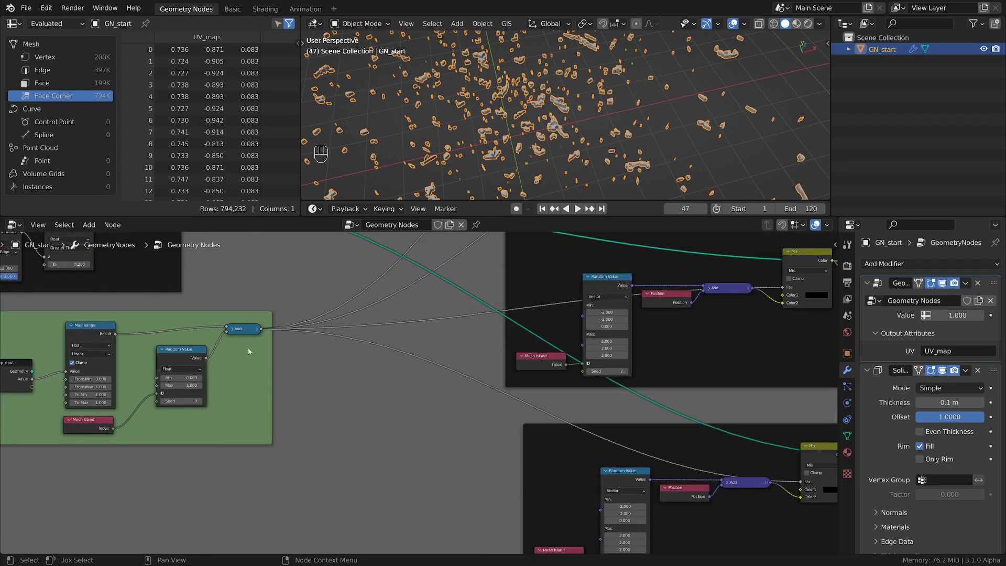
scroll(248, 355, down, 1)
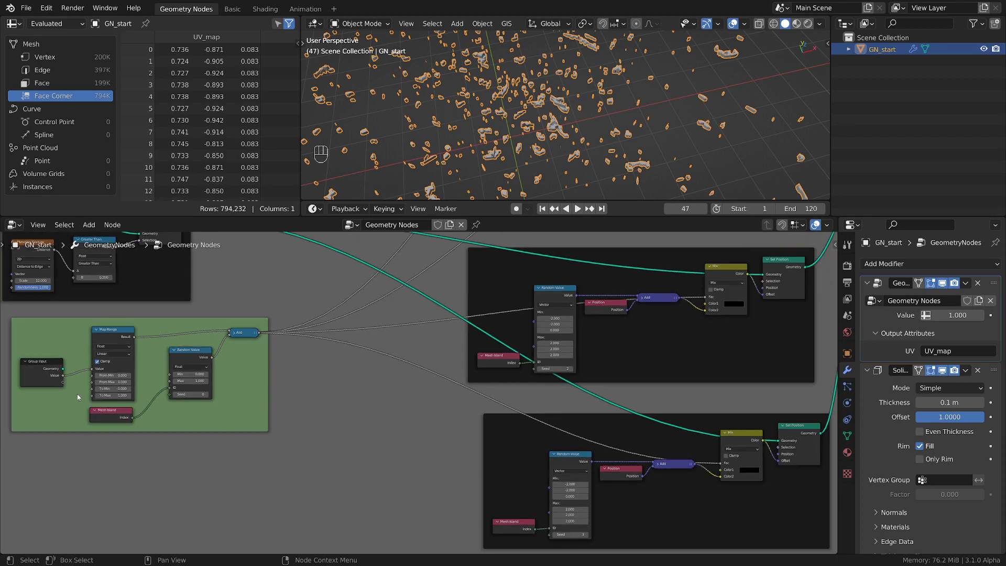
click(52, 368)
shift+click(119, 335)
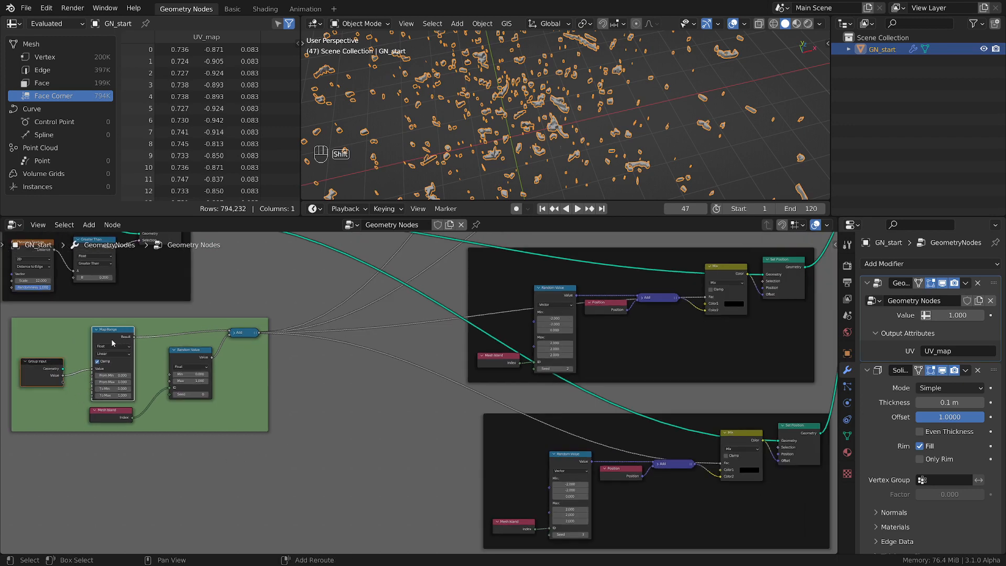
scroll(191, 341, down, 1)
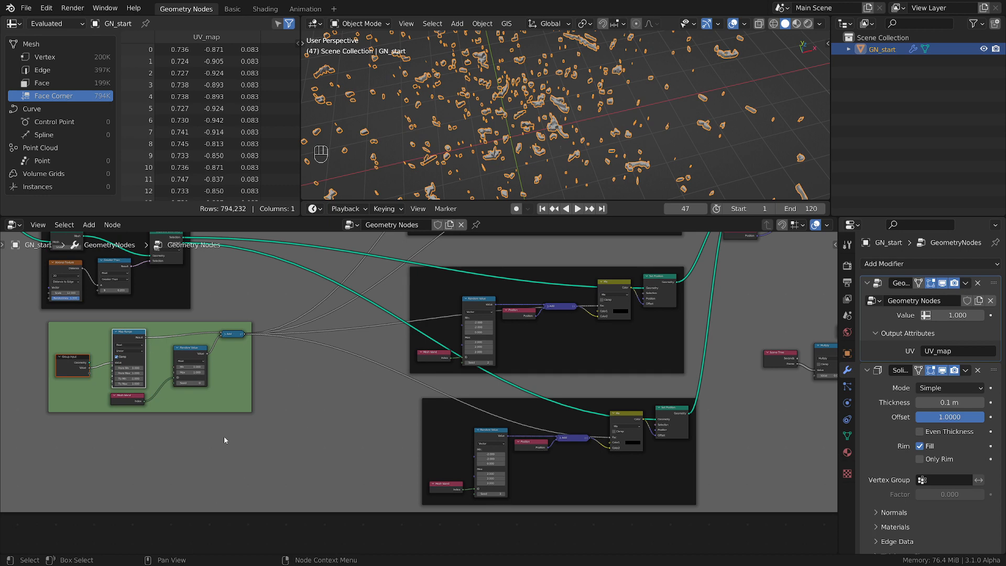
click(229, 394)
scroll(230, 393, down, 1)
middle_drag(306, 370, 132, 384)
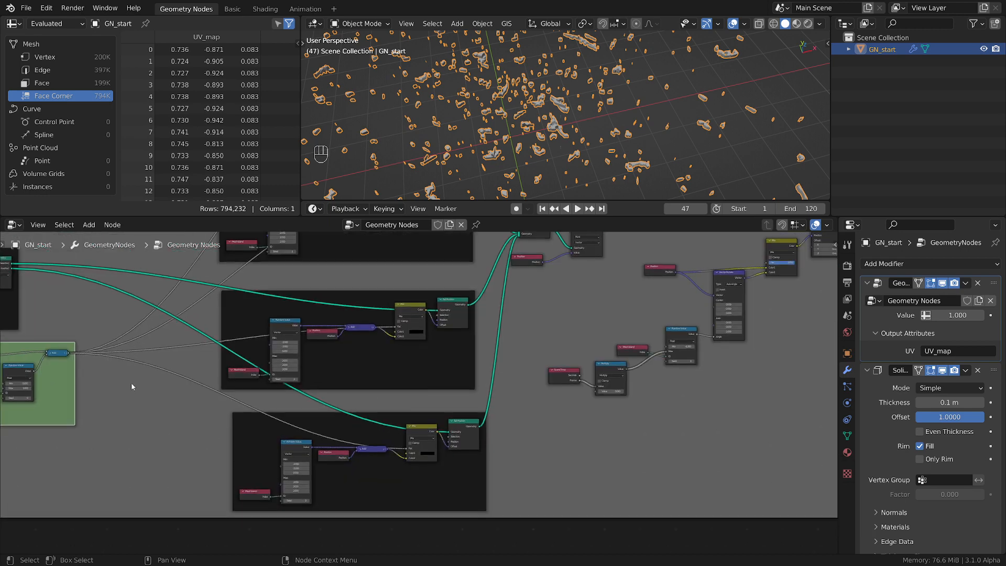
drag(70, 355, 767, 279)
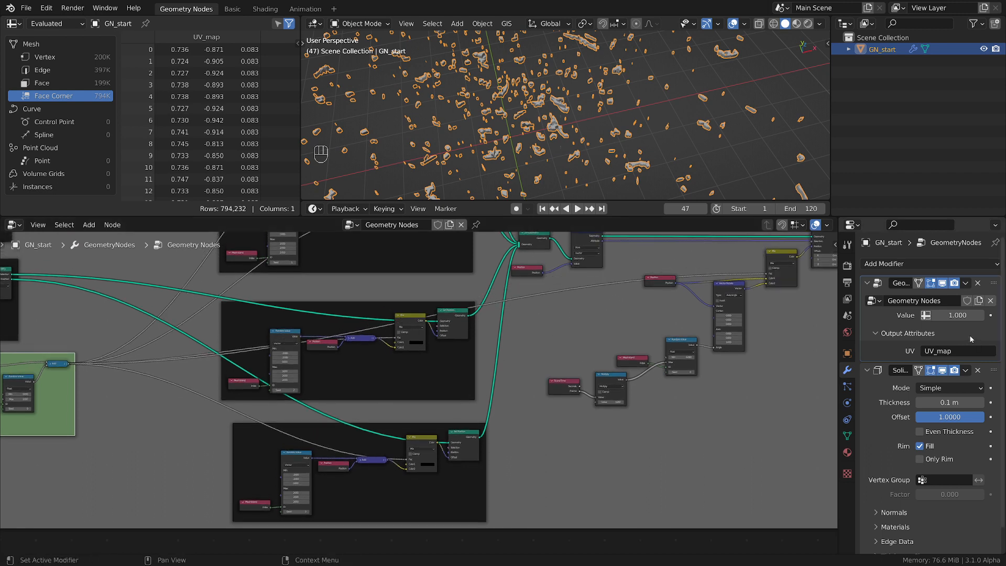
Play the animation while setting the Geometry Nodes modifier's Value to 0 and then 0.1, and stop playback
key(space)
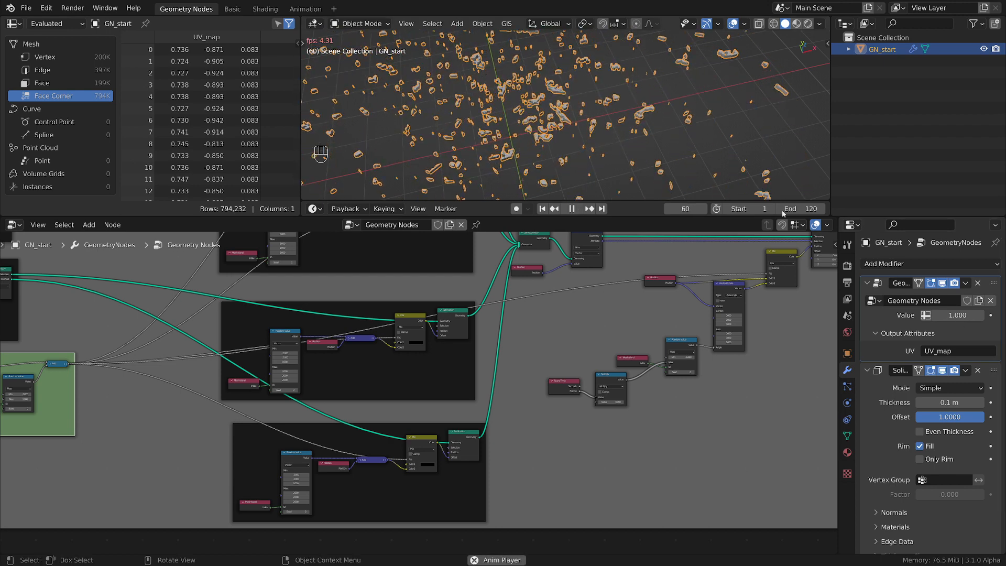
drag(955, 316, 916, 316)
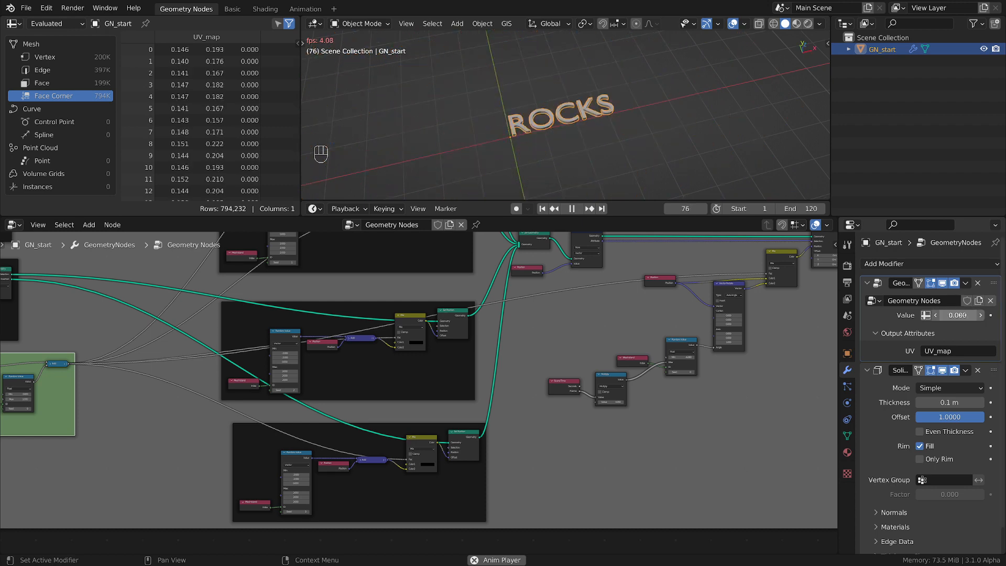
click(959, 316)
text(0.1)
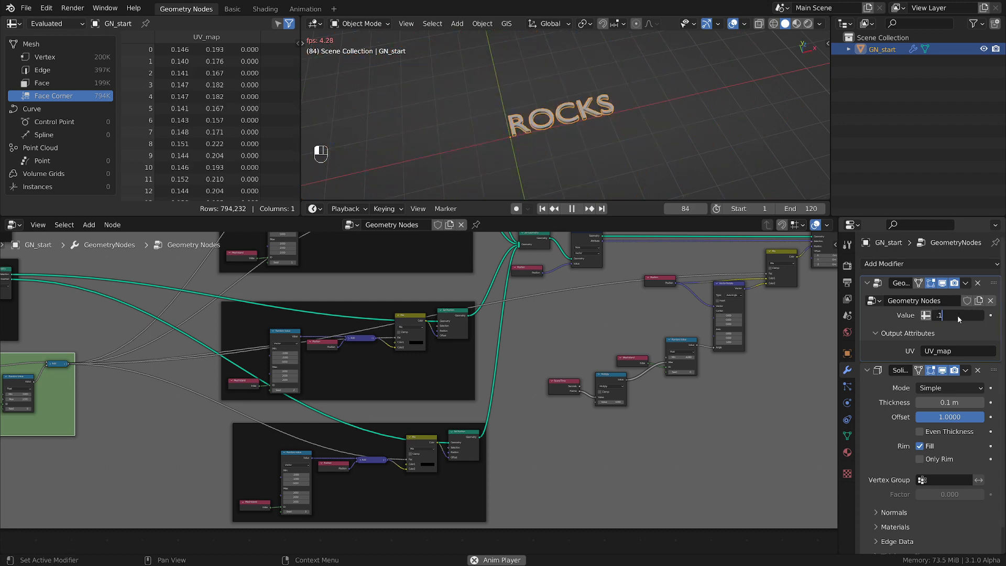
key(Return)
scroll(537, 99, up, 4)
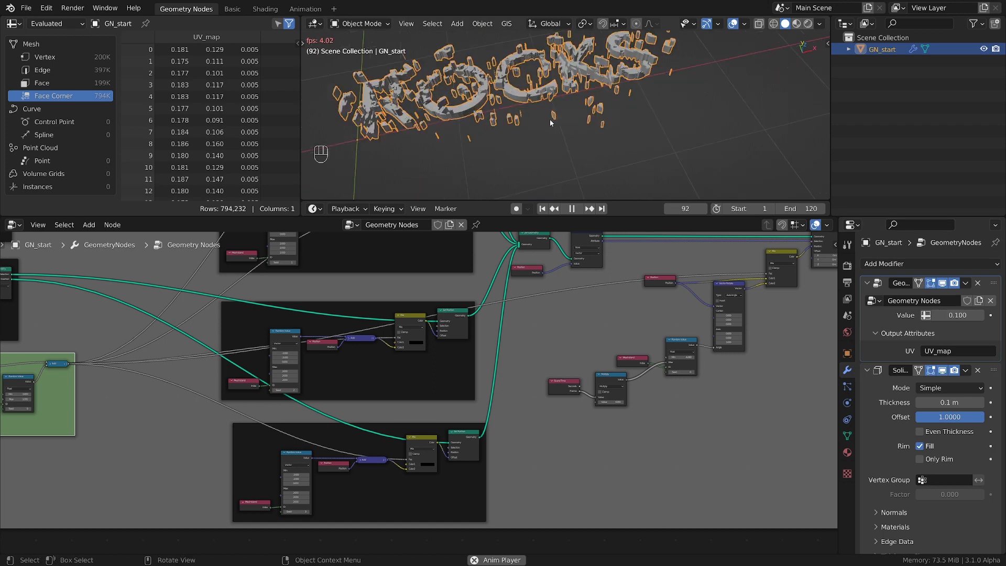
scroll(518, 91, down, 2)
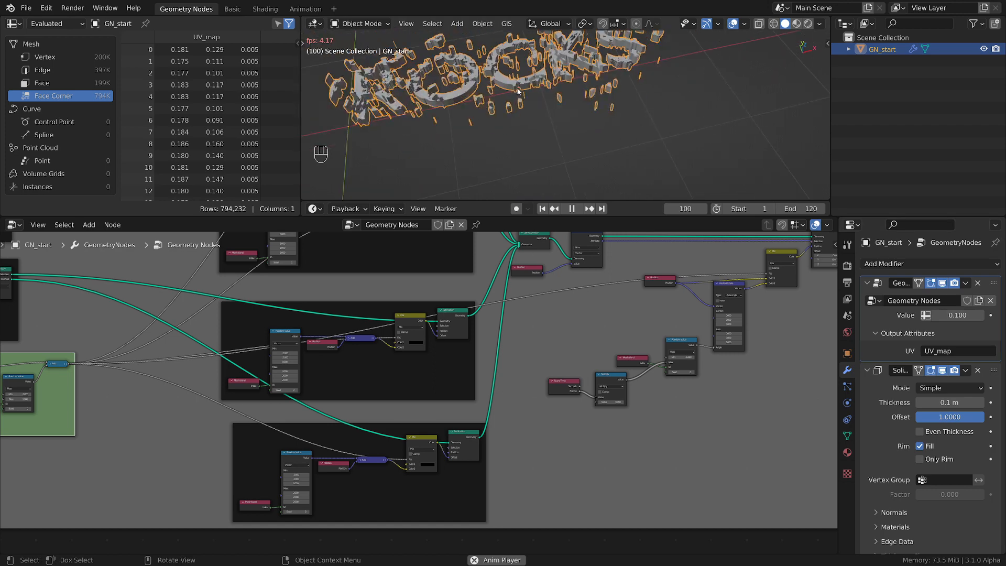
key(space)
Set the Geometry Nodes modifier's Value to 0
drag(964, 316, 943, 316)
scroll(529, 139, down, 4)
middle_drag(530, 140, 500, 150)
scroll(502, 81, up, 6)
shift+middle_drag(539, 102, 571, 99)
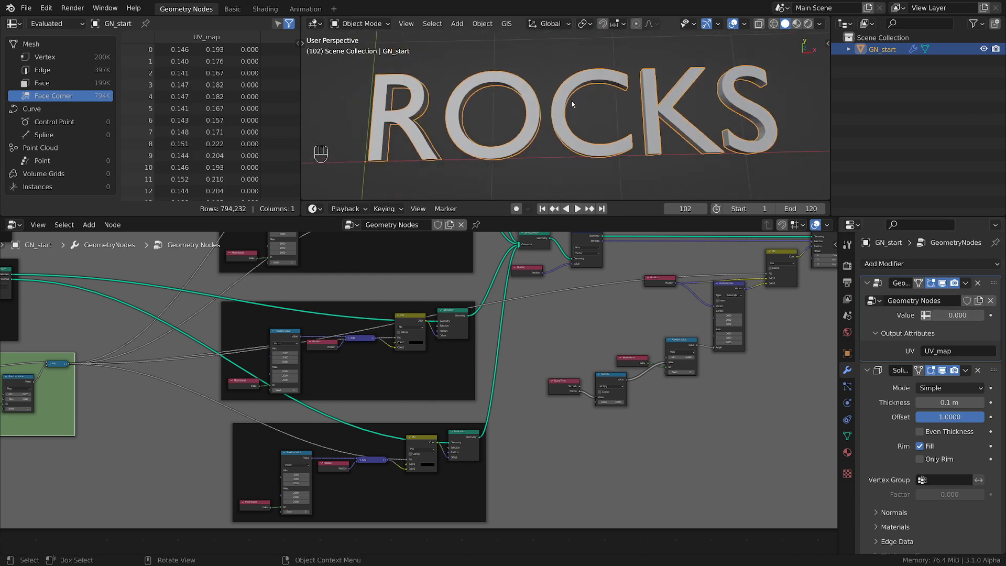
Move the Group Output node away from Set Position to make room for more nodes
key(Home)
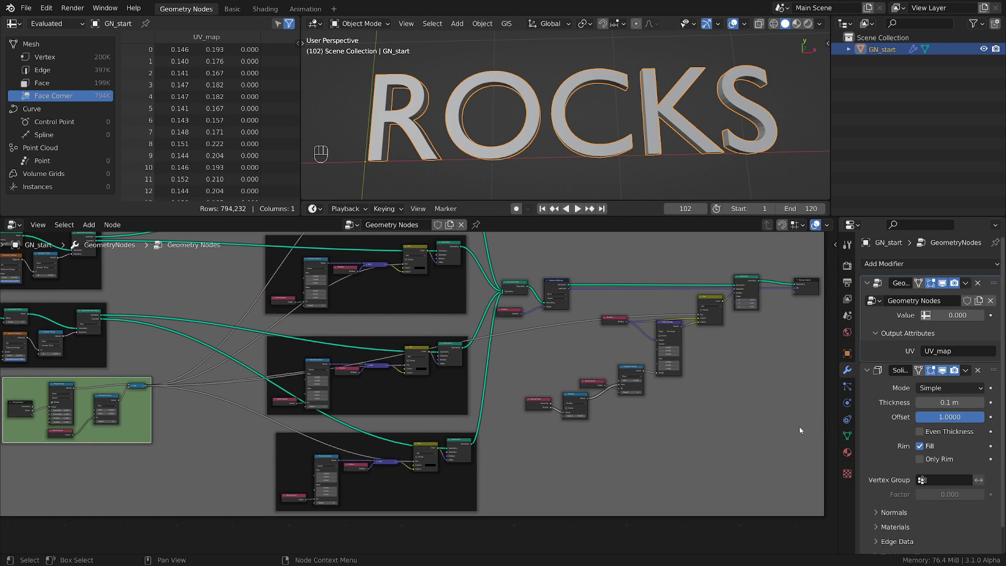
scroll(504, 394, down, 3)
middle_drag(745, 306, 615, 325)
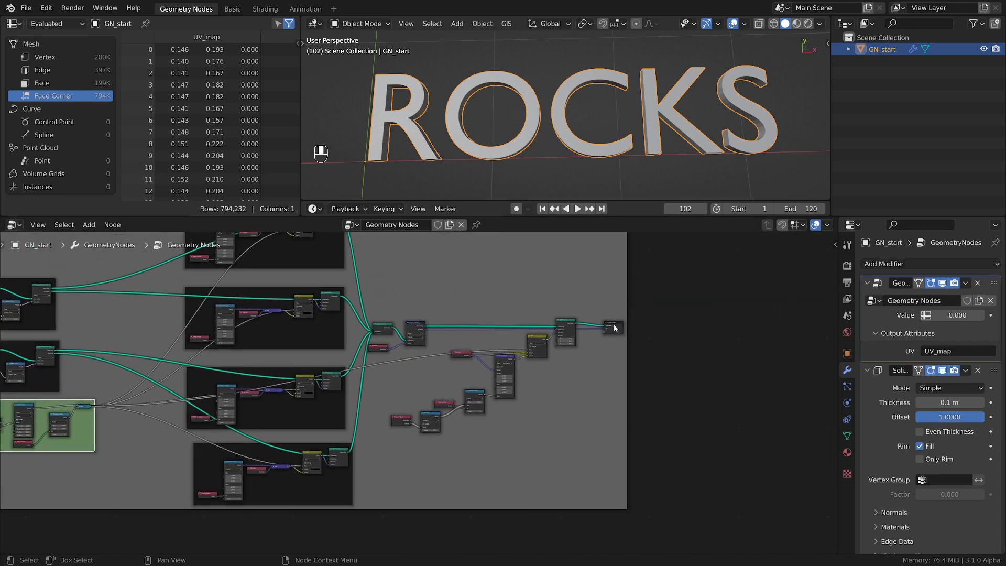
scroll(615, 327, up, 2)
drag(615, 327, 702, 320)
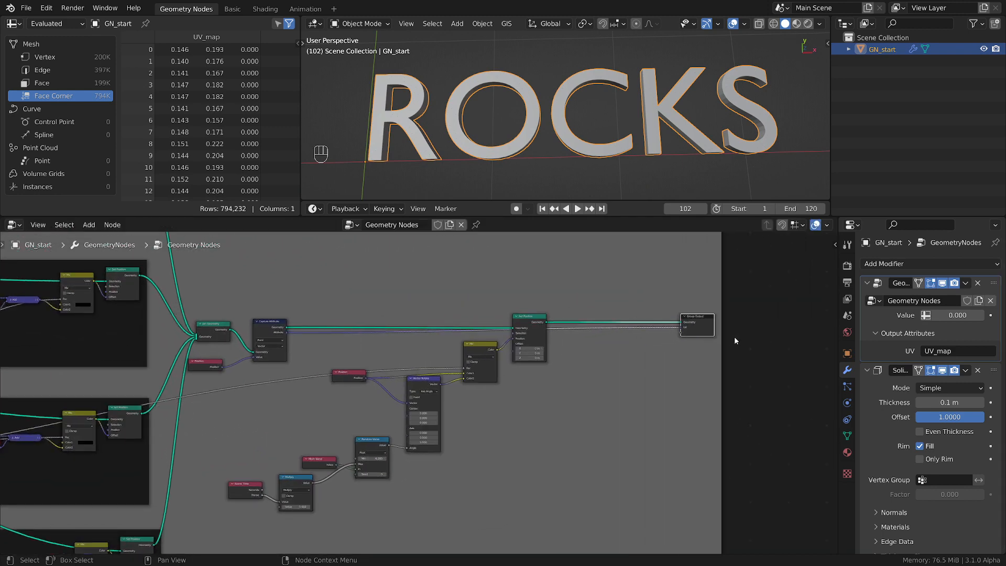
Insert a Set Material node on the geometry link between Set Position and Group Output
scroll(574, 376, up, 2)
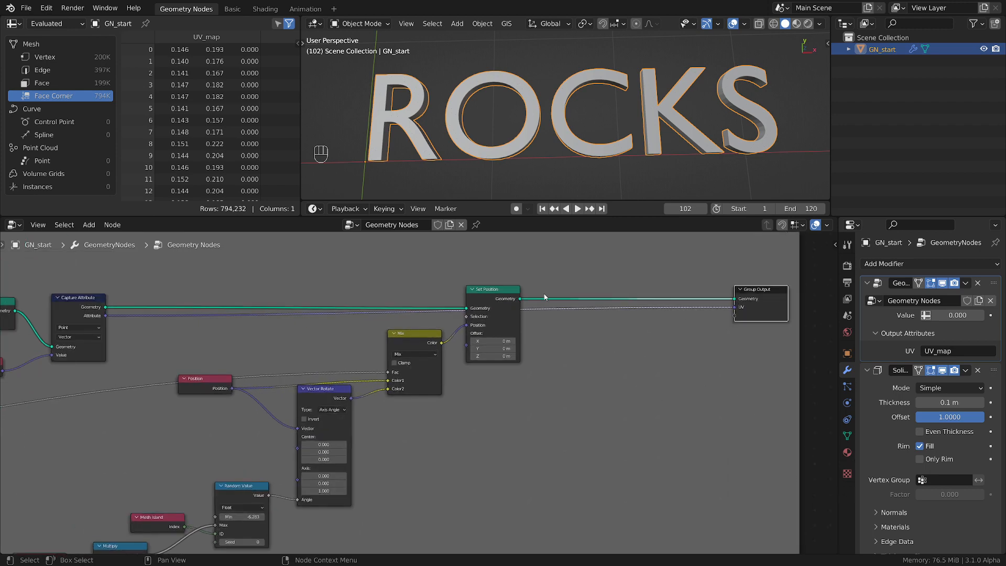
scroll(545, 297, up, 1)
middle_drag(503, 182, 527, 147)
scroll(526, 148, up, 3)
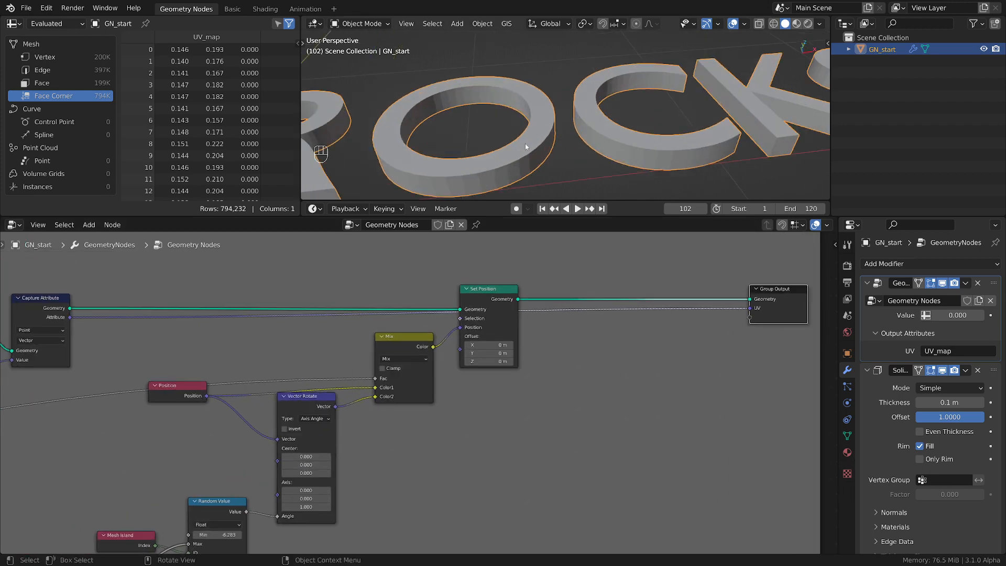
key(shift+a)
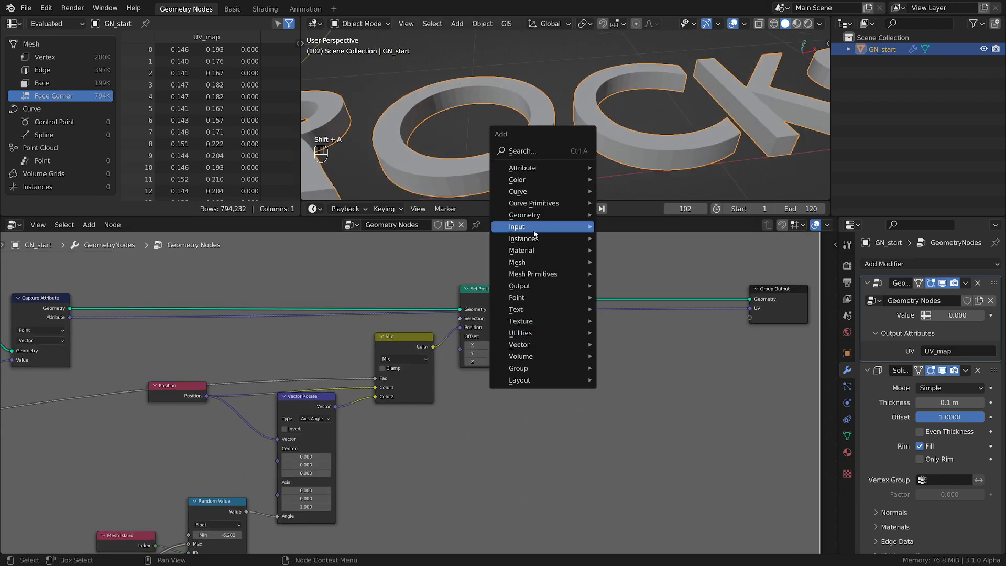
mouse_move(527, 252)
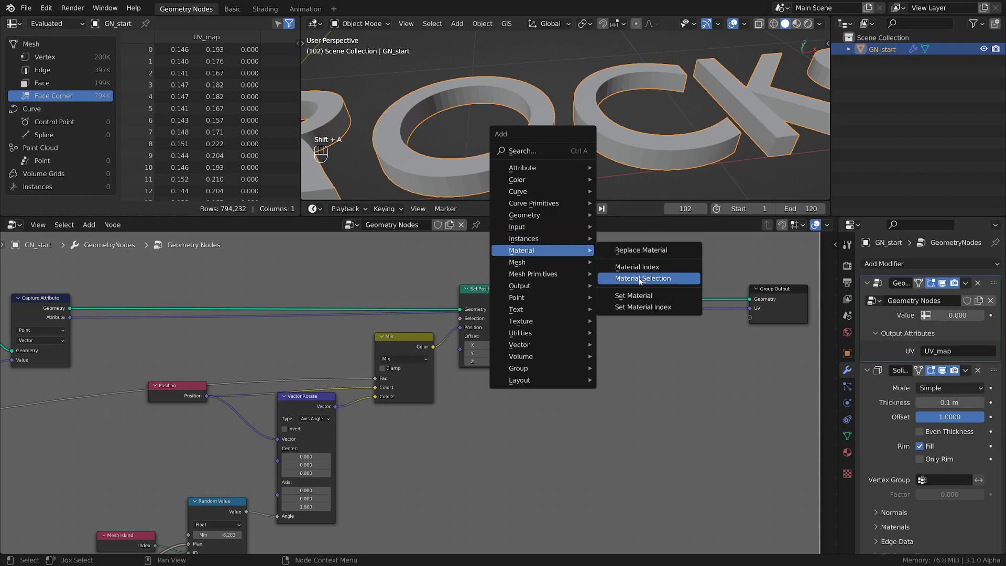
click(634, 295)
click(571, 328)
Assign blue-mat to the Set Material node and switch the viewport shading to Material Preview
click(569, 323)
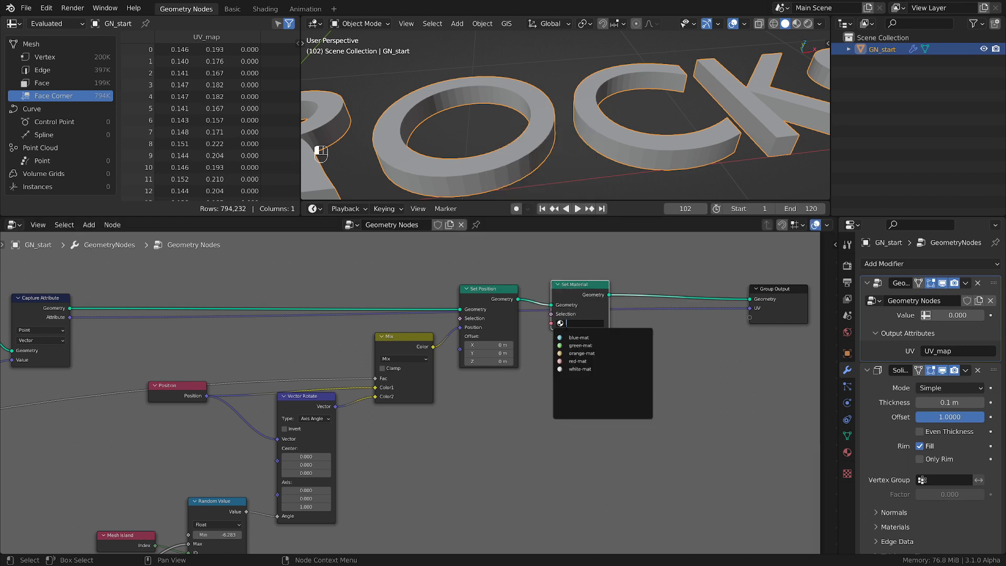
click(578, 338)
key(z)
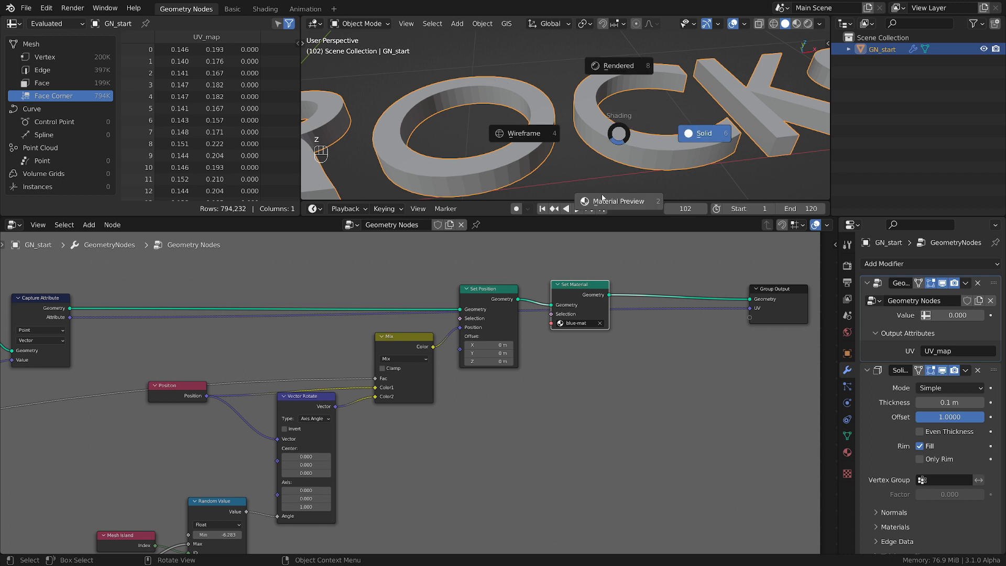
click(617, 201)
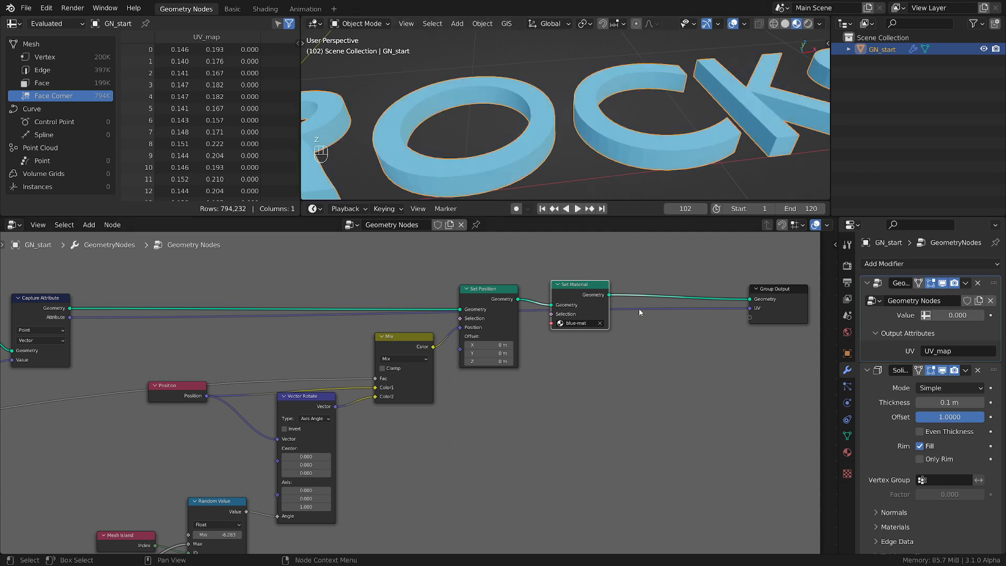
Duplicate the Set Material node onto the link before Group Output and assign orange-mat to the copy
key(shift+d)
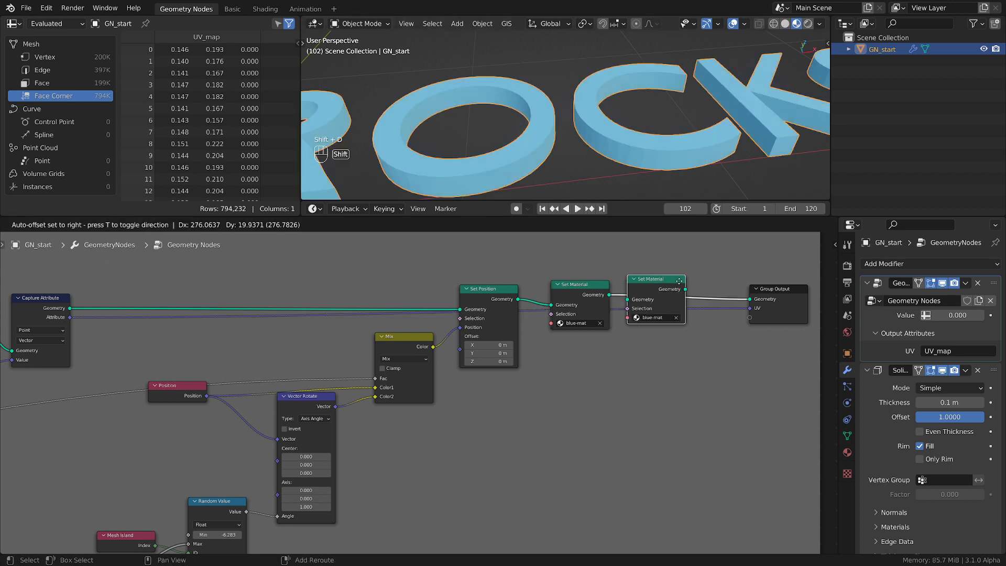
click(688, 282)
click(667, 314)
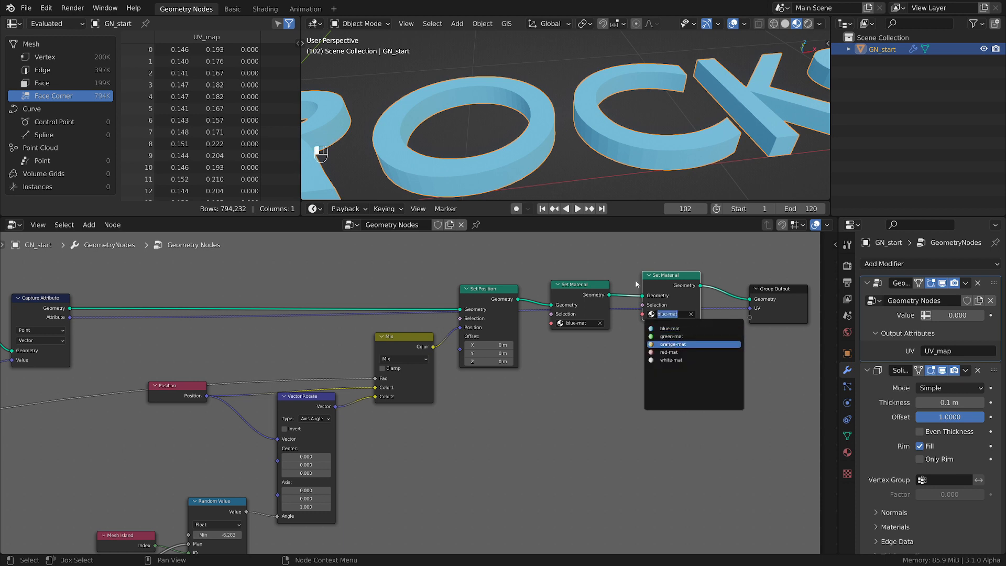
key(Return)
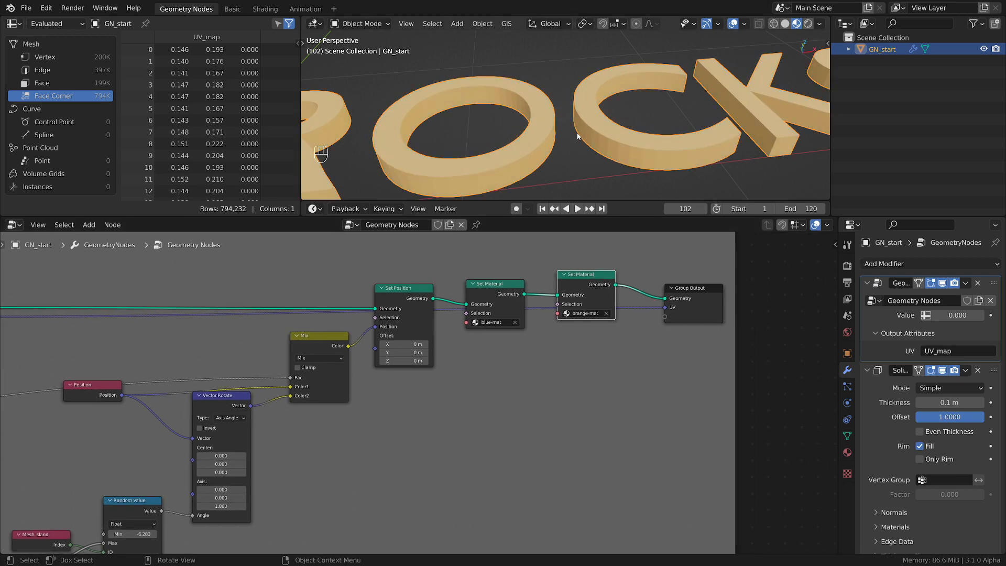
Mark the side face of the letter O with short annotation strokes
scroll(556, 138, down, 3)
scroll(541, 140, up, 4)
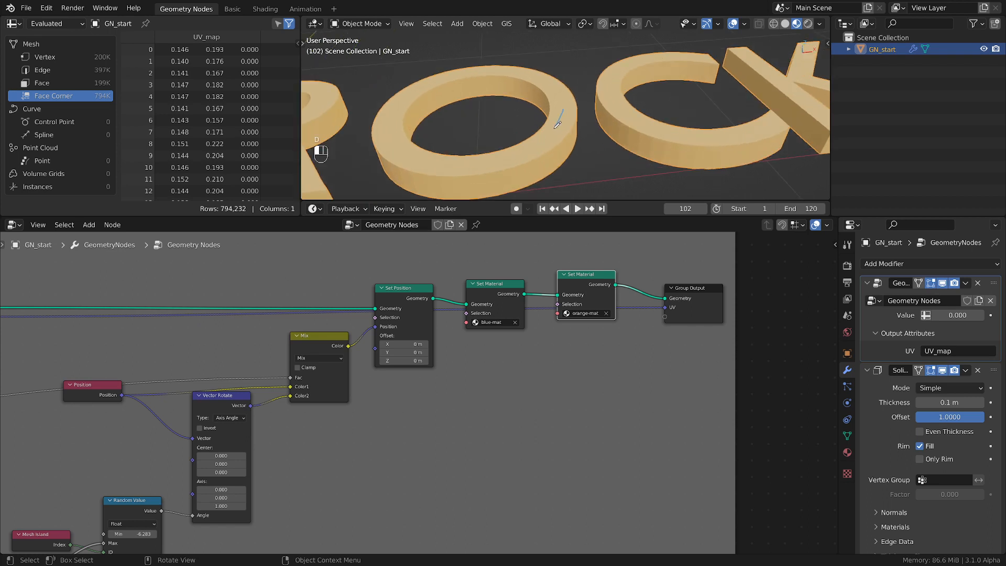
drag(558, 125, 550, 125)
drag(545, 160, 553, 173)
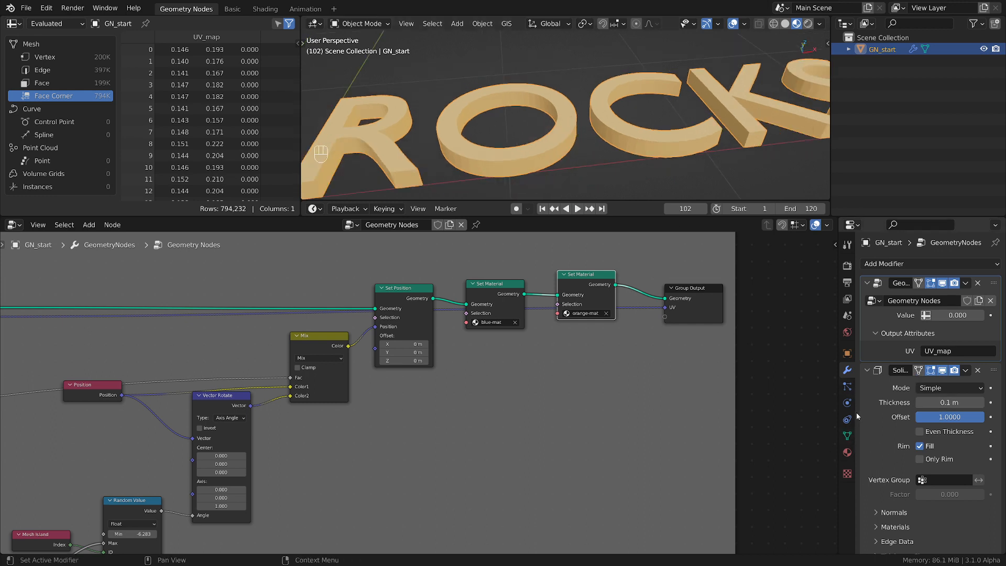
Set the Solidify modifier's Rim material offset to -1 and make the Geometry Nodes modifier active again
mouse_move(857, 413)
mouse_down()
mouse_move(835, 414)
mouse_move(859, 412)
mouse_up()
click(885, 527)
scroll(890, 429, down, 3)
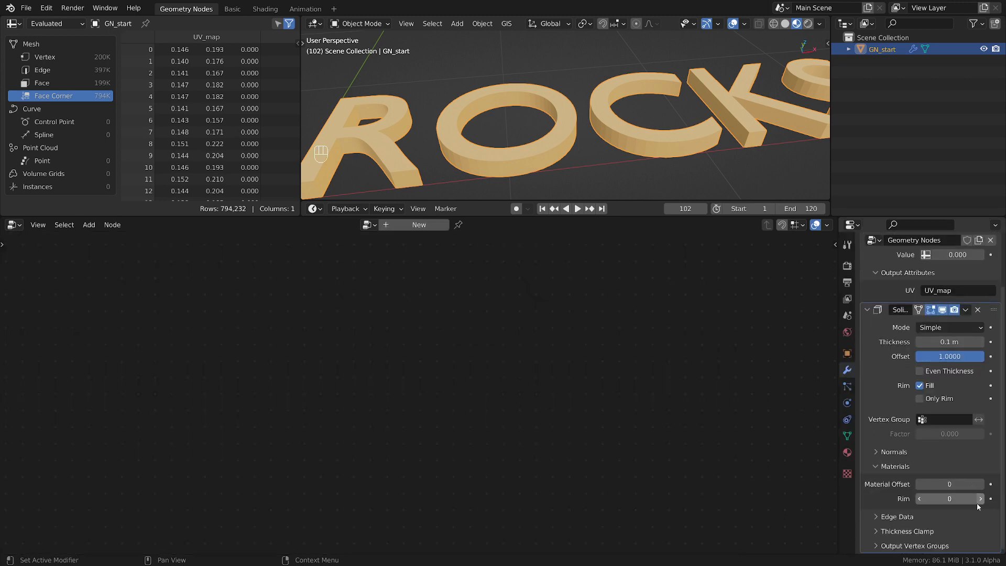
click(920, 499)
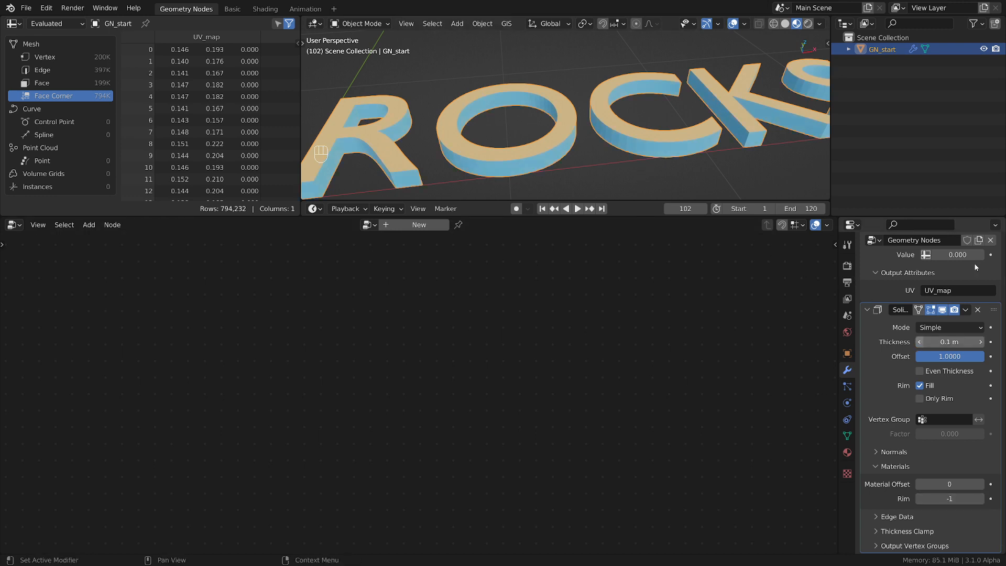
scroll(976, 267, up, 3)
click(971, 291)
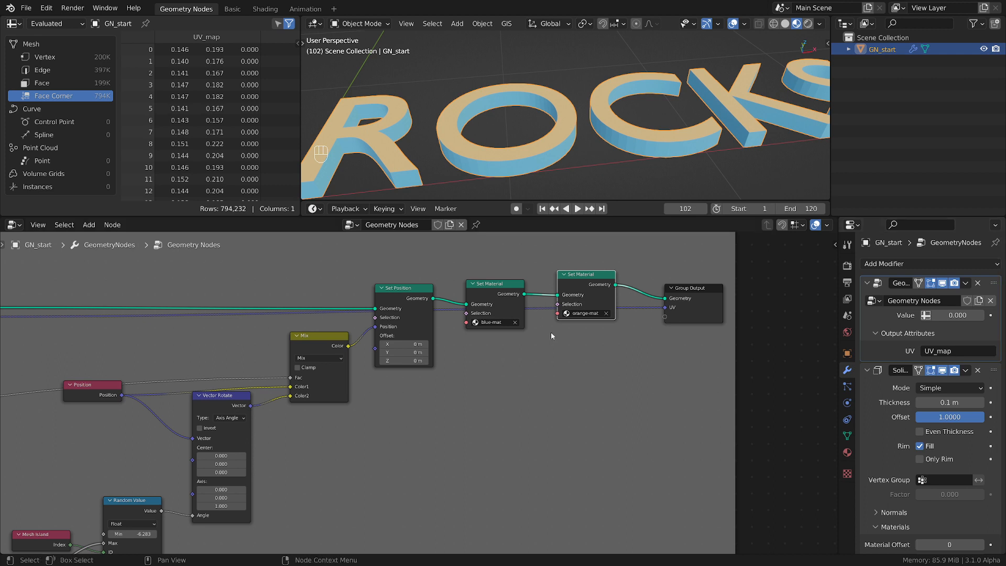
Nudge the blue-mat Set Material node slightly up and move the orange-mat Set Material node closer to it
scroll(552, 336, up, 1)
drag(458, 286, 458, 284)
drag(612, 266, 599, 267)
Examine the materials on the front and rim faces of the letters from several viewing angles
scroll(477, 132, down, 2)
mouse_move(494, 146)
middle_down()
mouse_move(499, 92)
mouse_move(489, 164)
middle_up()
scroll(494, 143, up, 3)
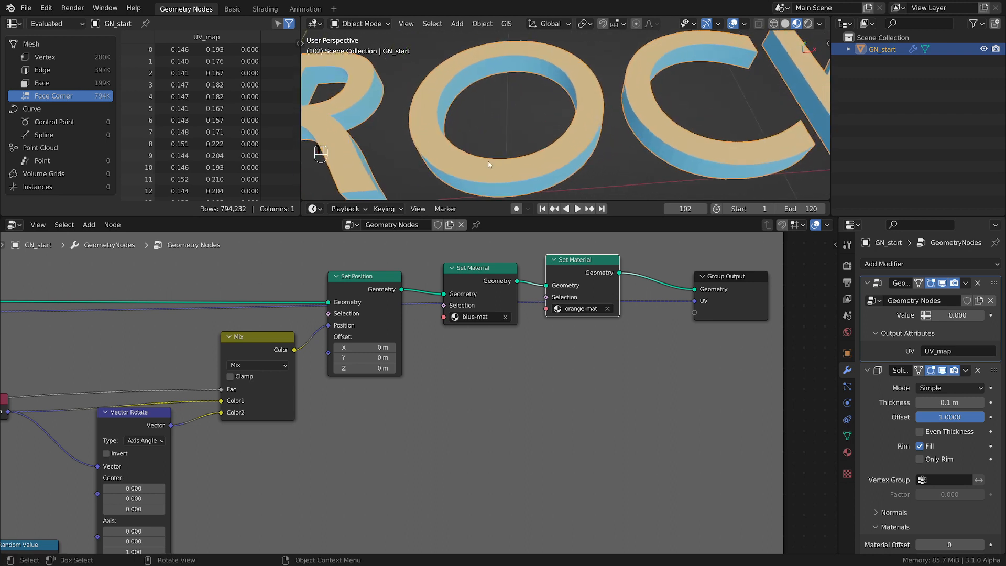
drag(478, 168, 530, 164)
mouse_move(421, 168)
right_down()
mouse_move(512, 174)
mouse_move(586, 163)
right_up()
scroll(567, 170, down, 3)
middle_drag(565, 166, 549, 122)
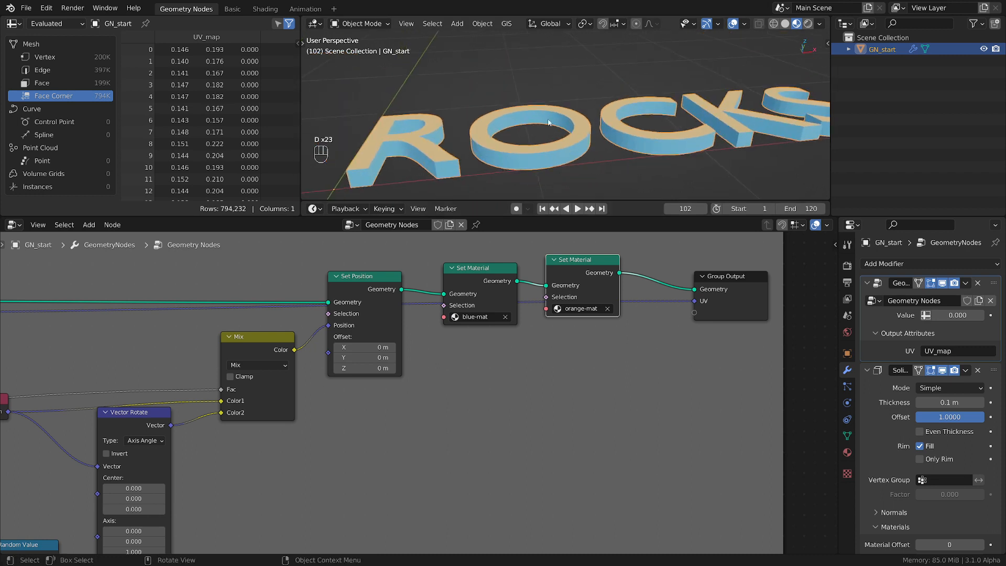
Mark the inner side face of the letter O with a curved annotation stroke
scroll(548, 122, up, 8)
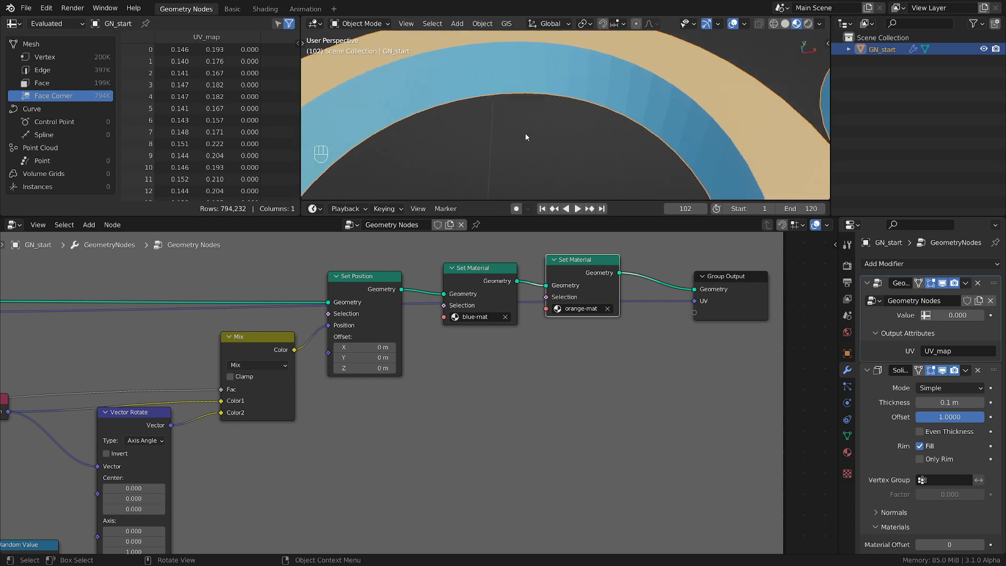
scroll(510, 113, down, 3)
middle_drag(510, 106, 689, 59)
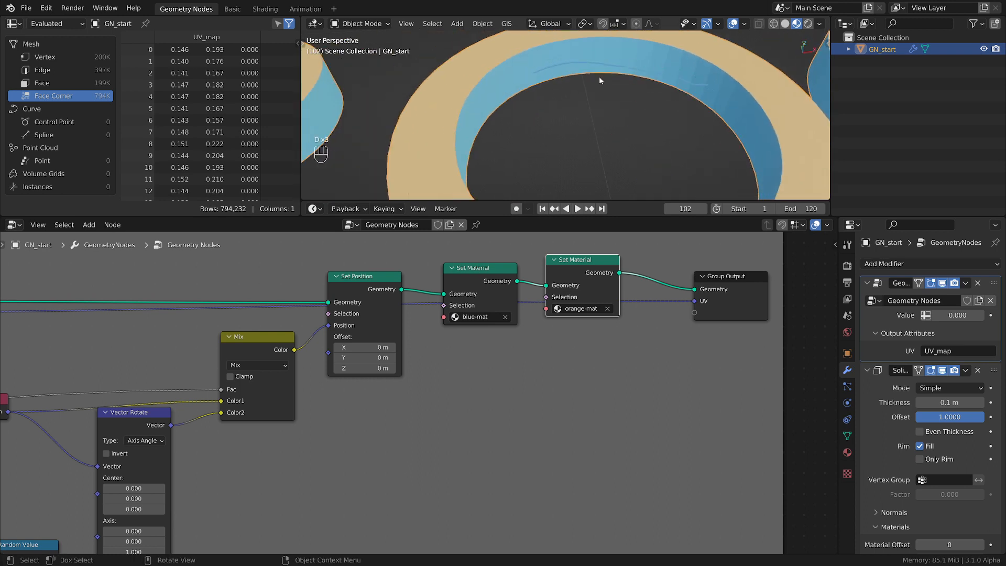
Swap the materials of the two Set Material nodes to orange-mat first and blue-mat second, and erase the annotation on the O
click(458, 317)
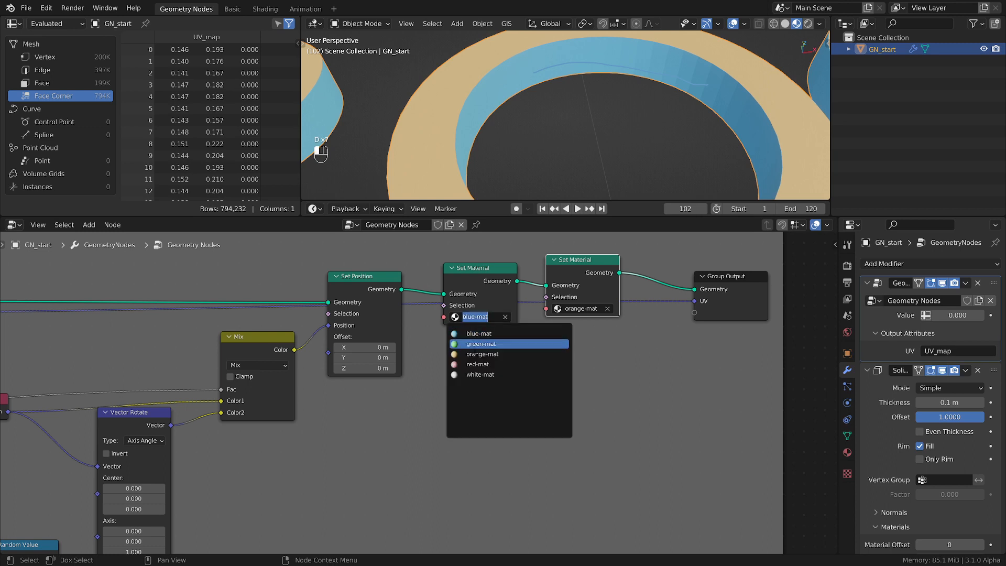
click(504, 355)
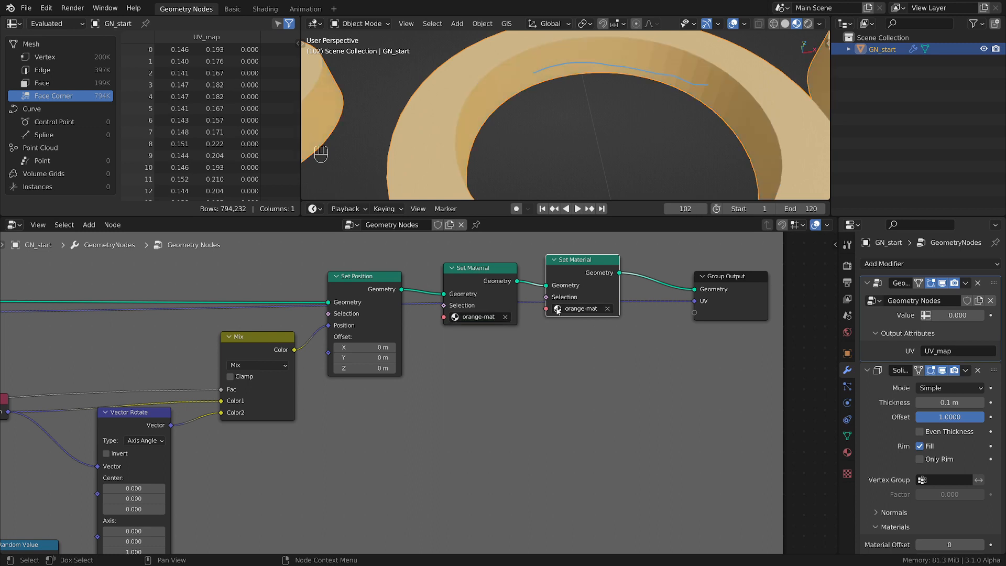
click(576, 309)
click(581, 326)
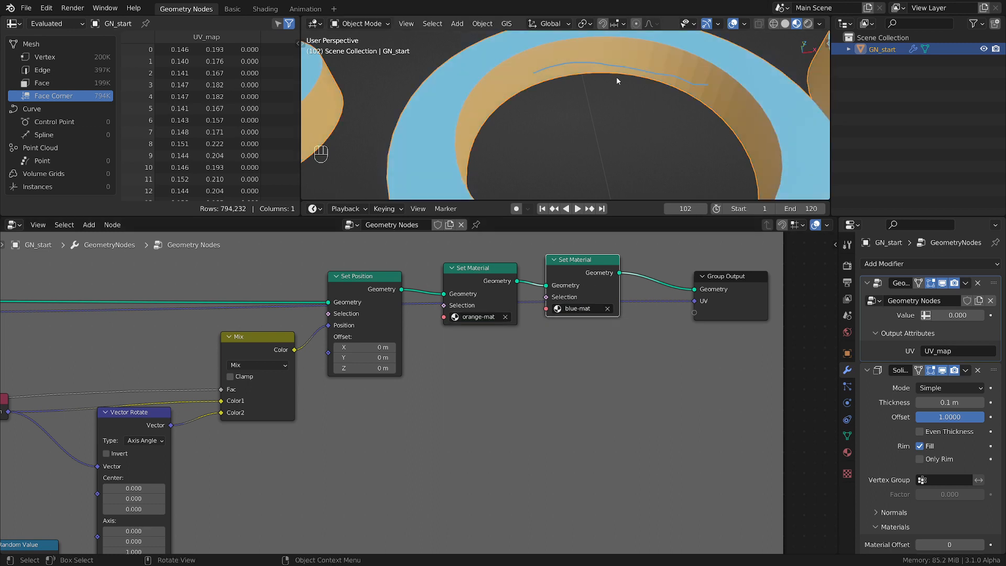
mouse_move(732, 96)
mouse_down()
mouse_move(624, 59)
mouse_move(600, 64)
mouse_up()
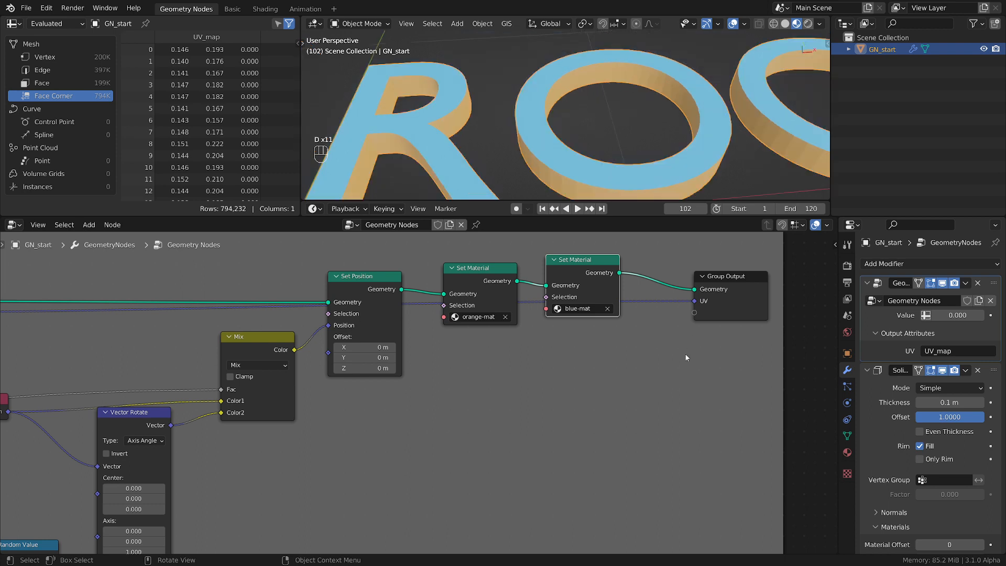
Try smooth shading with a Set Shade Smooth node between the blue-mat Set Material node and Group Output, and remove the node again
middle_drag(677, 366, 503, 401)
drag(555, 331, 633, 316)
key(shift+a)
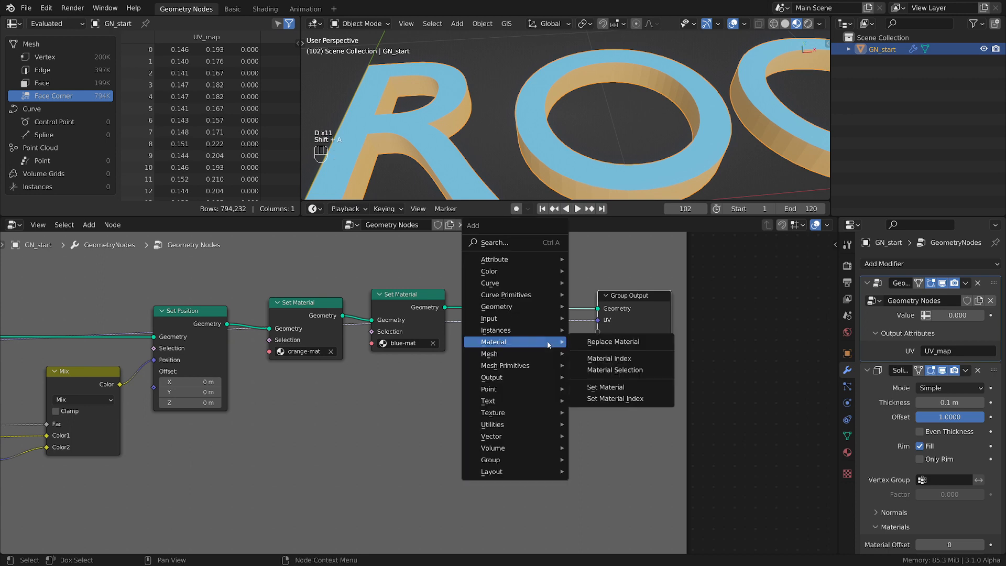
mouse_move(503, 354)
click(608, 354)
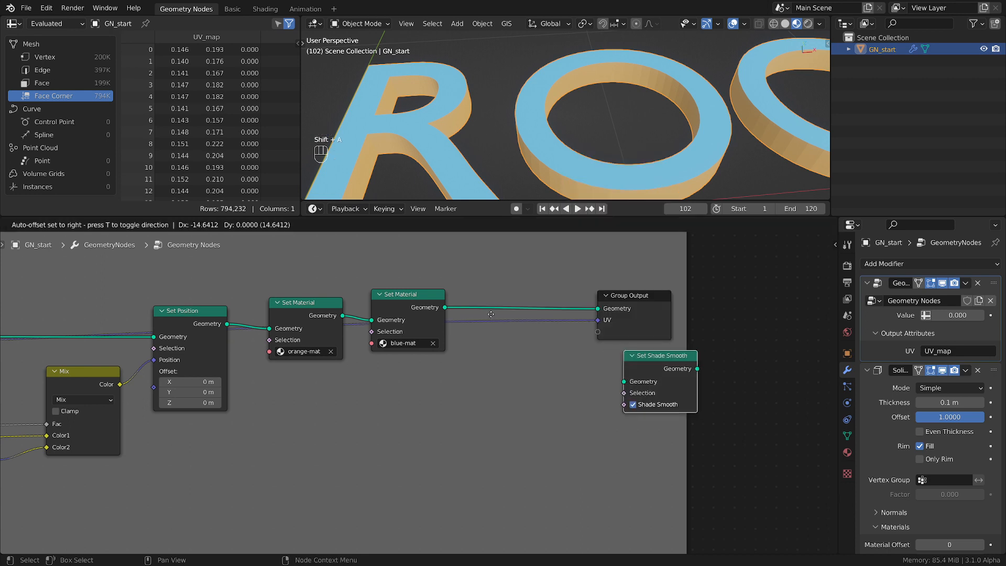
click(499, 292)
scroll(456, 156, up, 5)
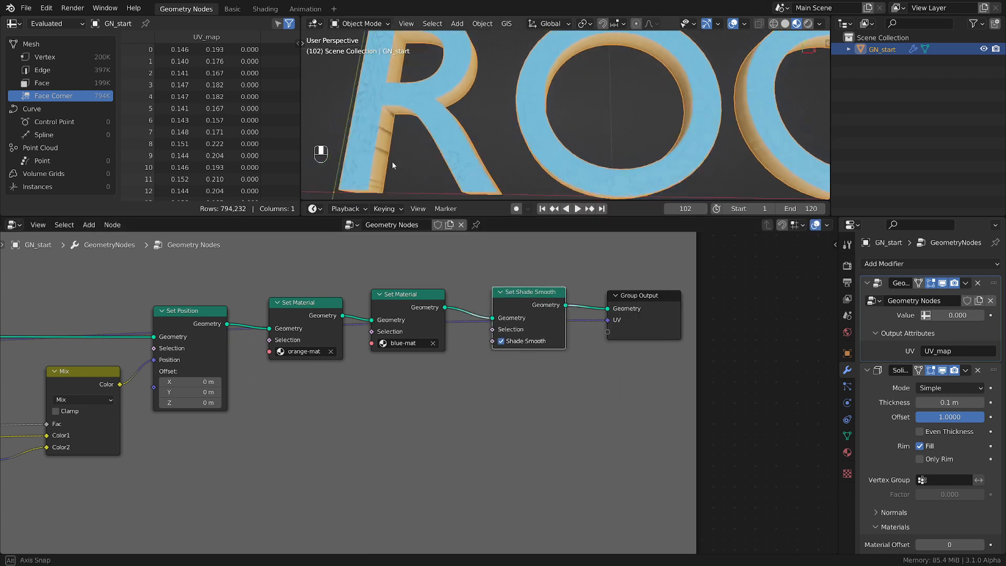
scroll(456, 155, up, 3)
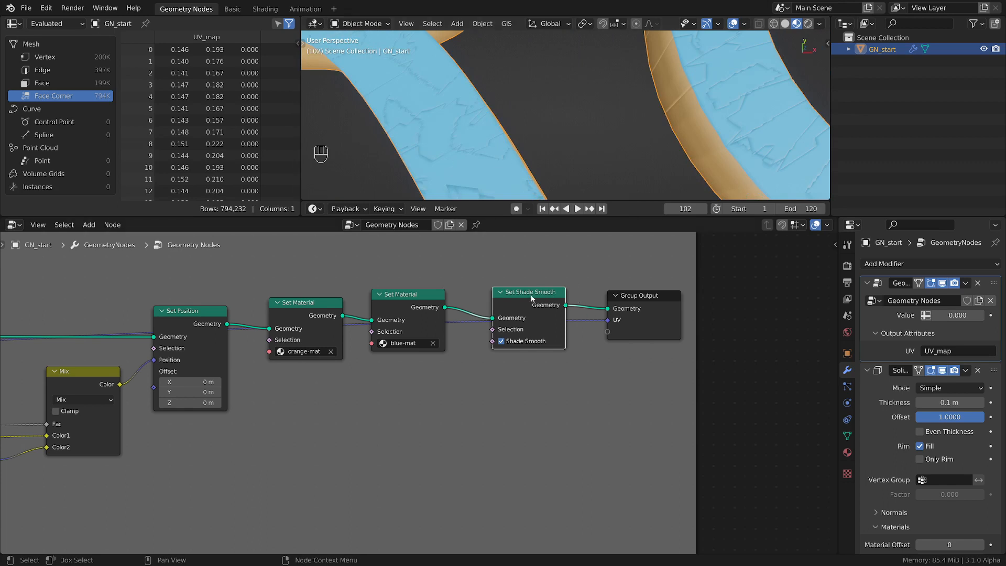
drag(532, 299, 552, 310)
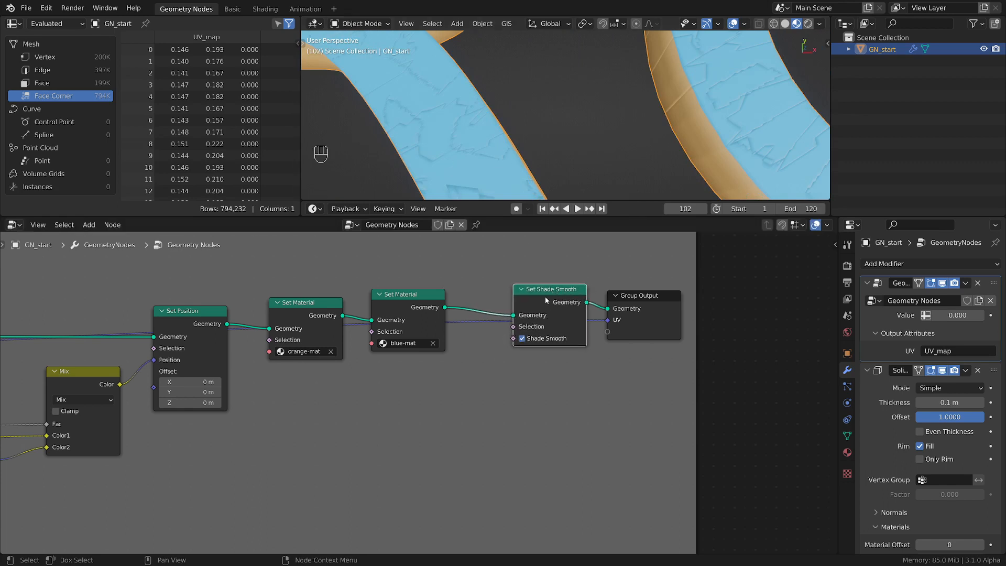
key(ctrl)
key(ctrl+x)
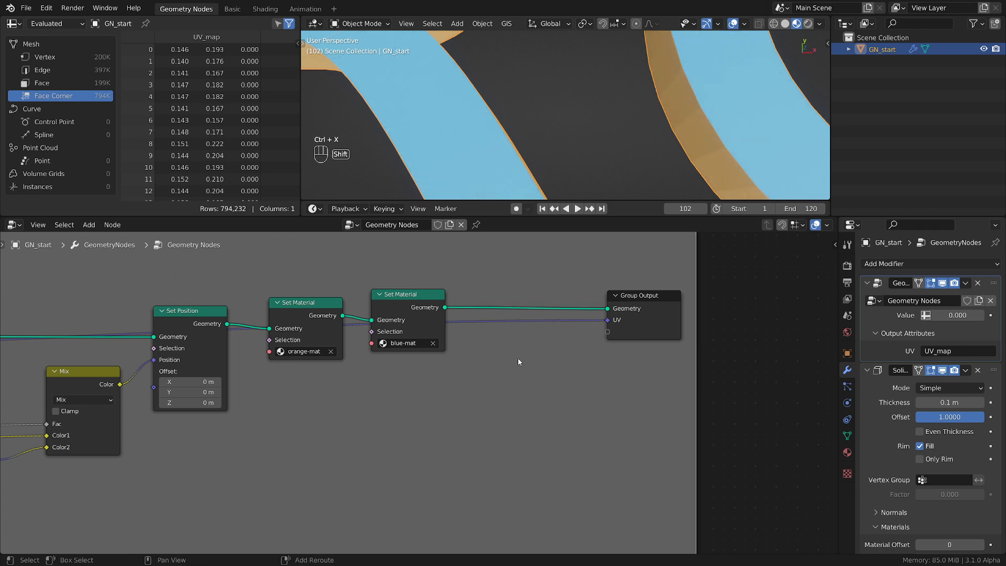
key(shift+a)
mouse_move(519, 361)
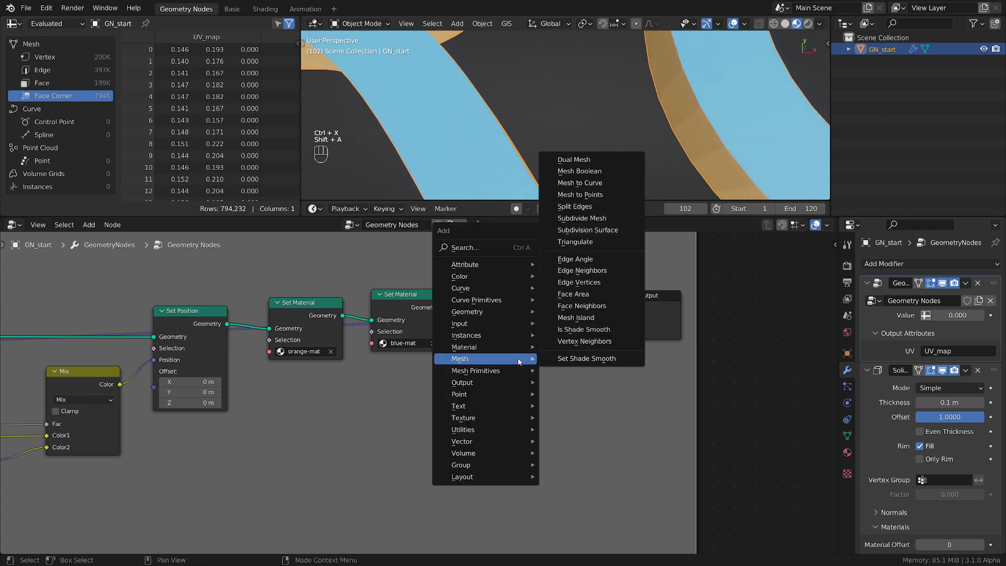
click(576, 259)
click(483, 412)
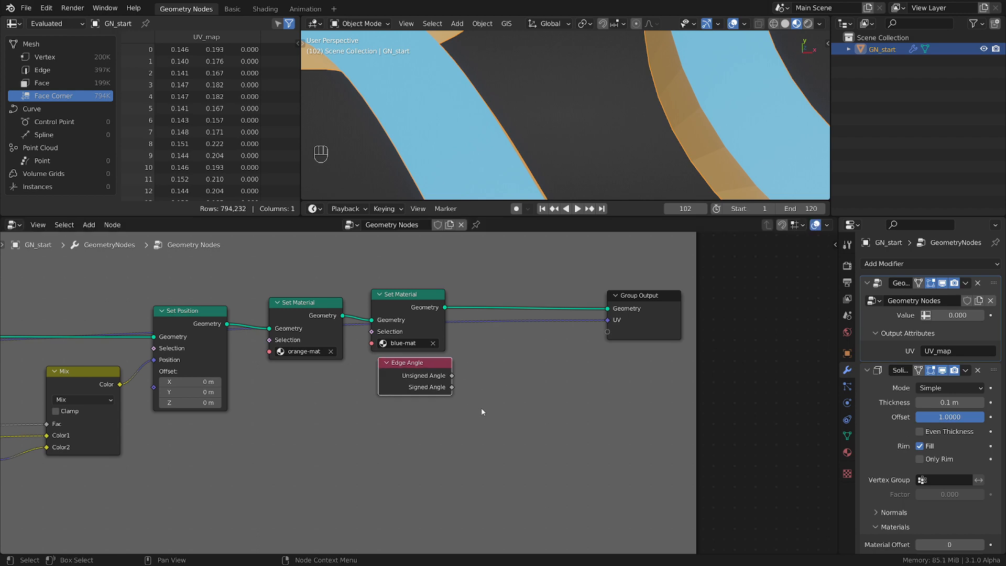
key(x)
Move the Group Output node closer to the blue-mat Set Material node
scroll(419, 372, down, 2)
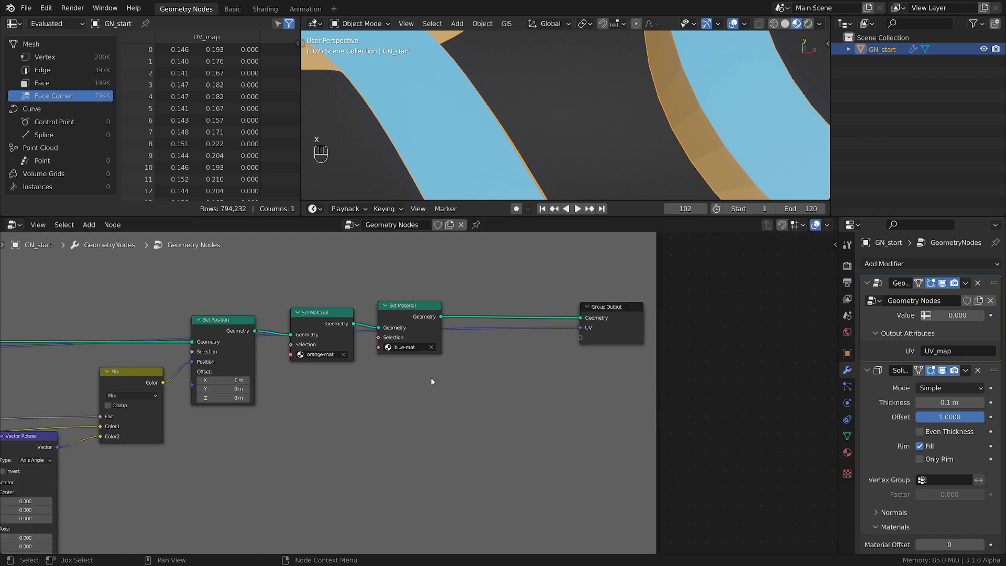
click(589, 319)
key(g)
key(x)
click(508, 329)
Bring the whole node tree into view and save the blend file
scroll(507, 350, down, 4)
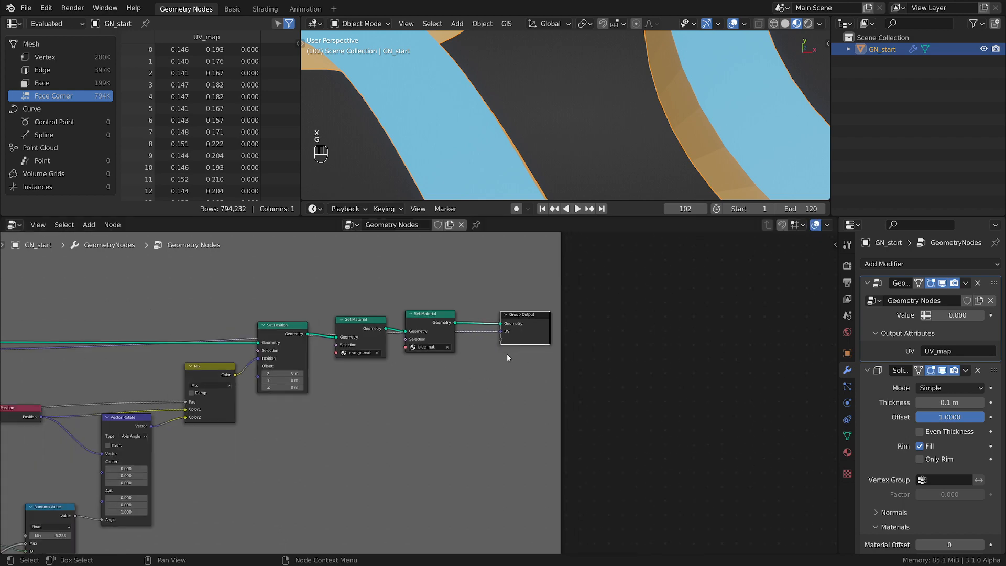
middle_drag(309, 418, 735, 388)
scroll(646, 385, down, 4)
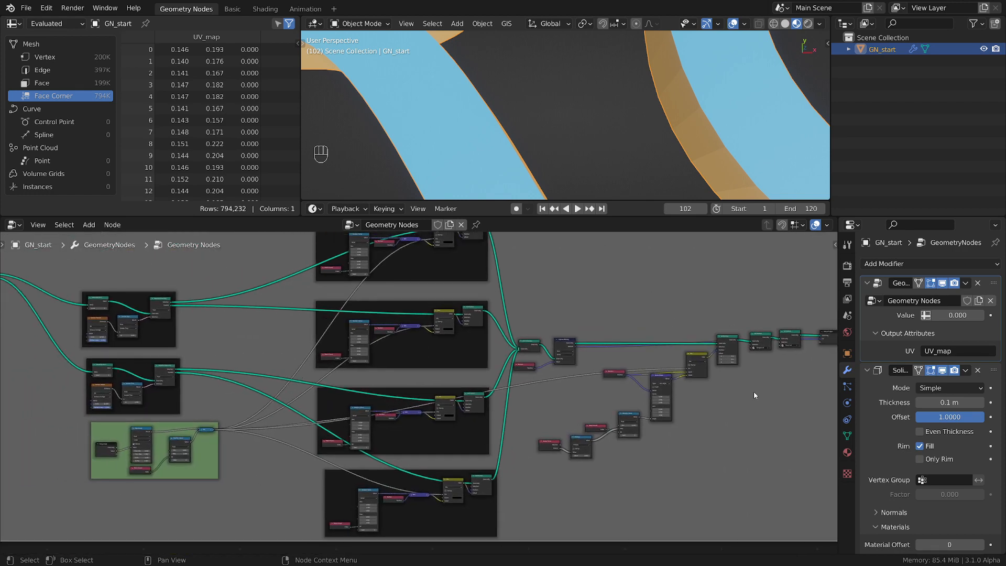
key(ctrl+s)
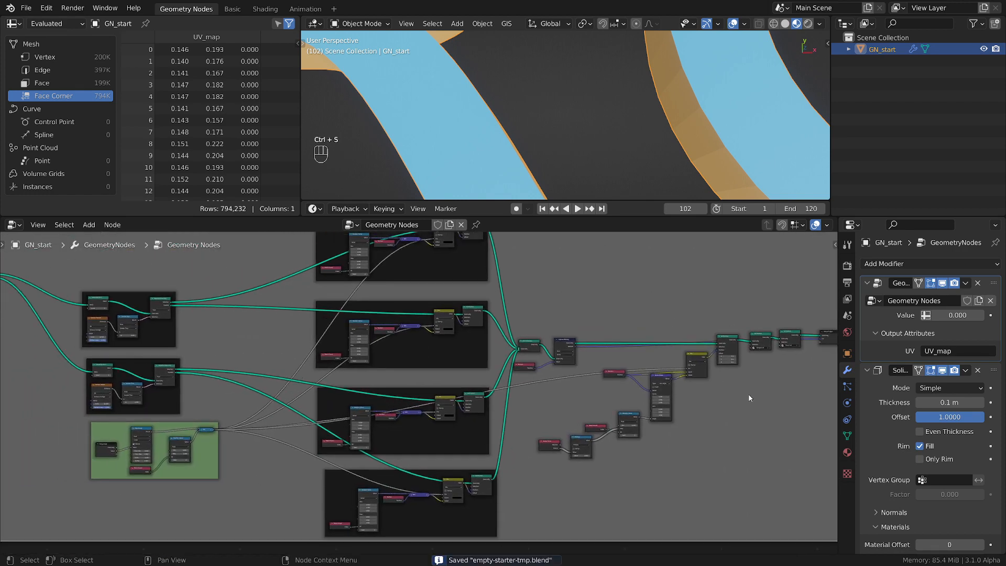
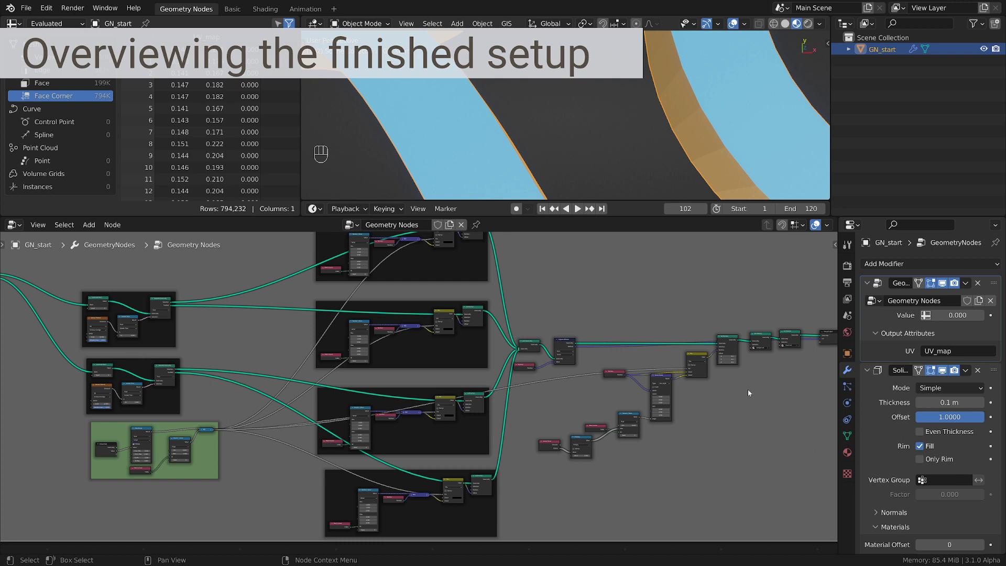
Examine the rendered rock pieces of the finished ROCKS text up close and through the scene camera
scroll(749, 393, down, 2)
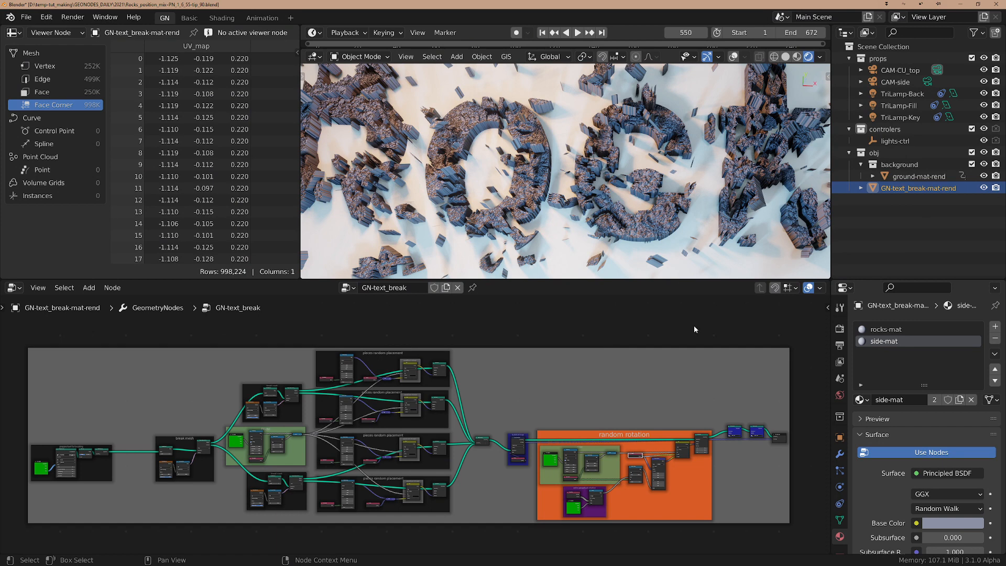
scroll(498, 168, up, 6)
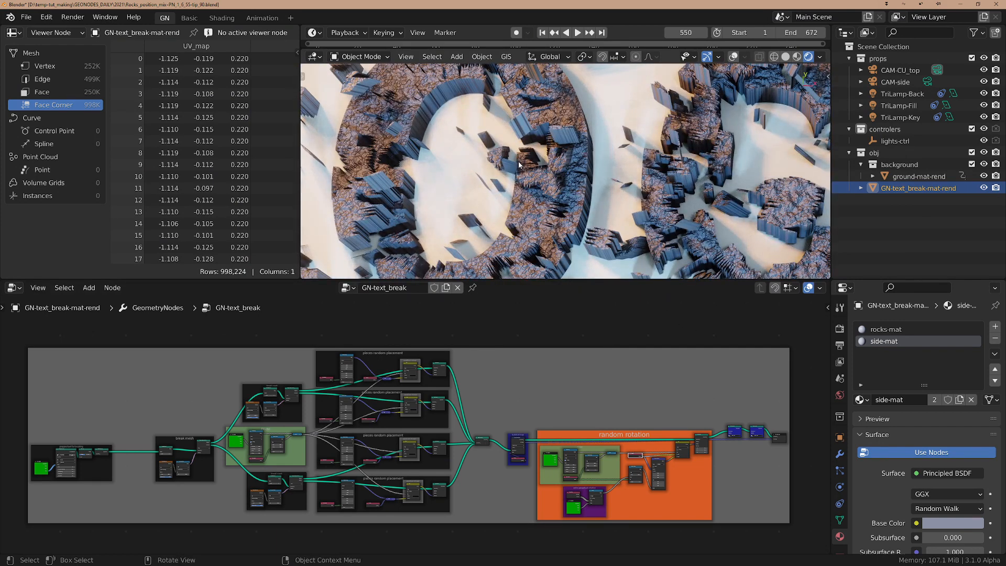
scroll(380, 104, up, 6)
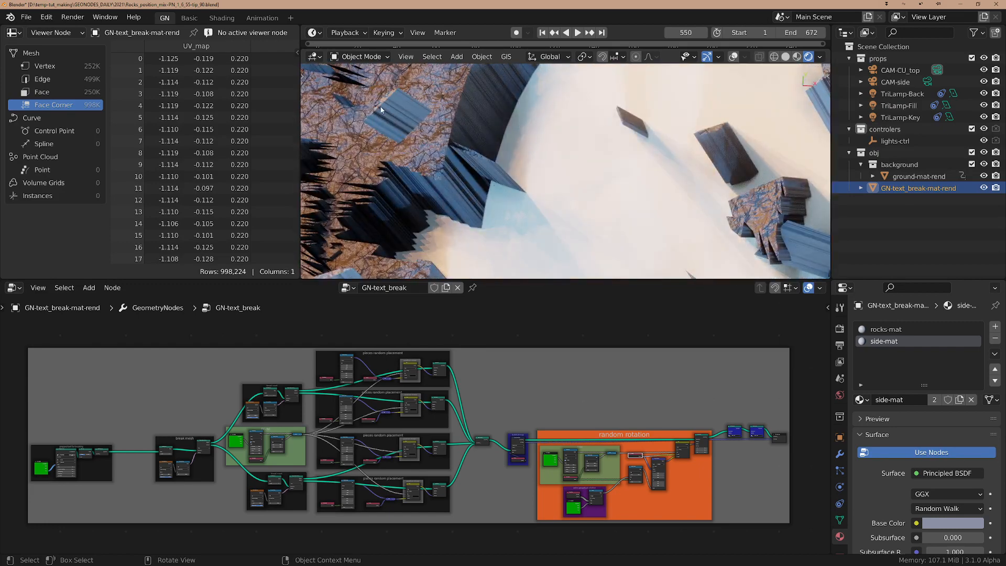
scroll(380, 104, down, 8)
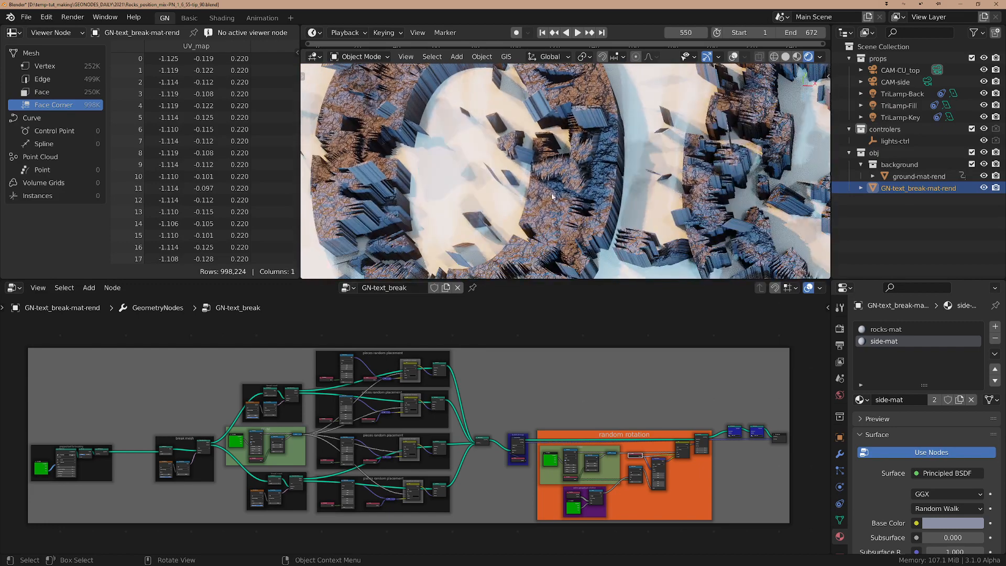
scroll(576, 188, up, 6)
scroll(579, 195, down, 5)
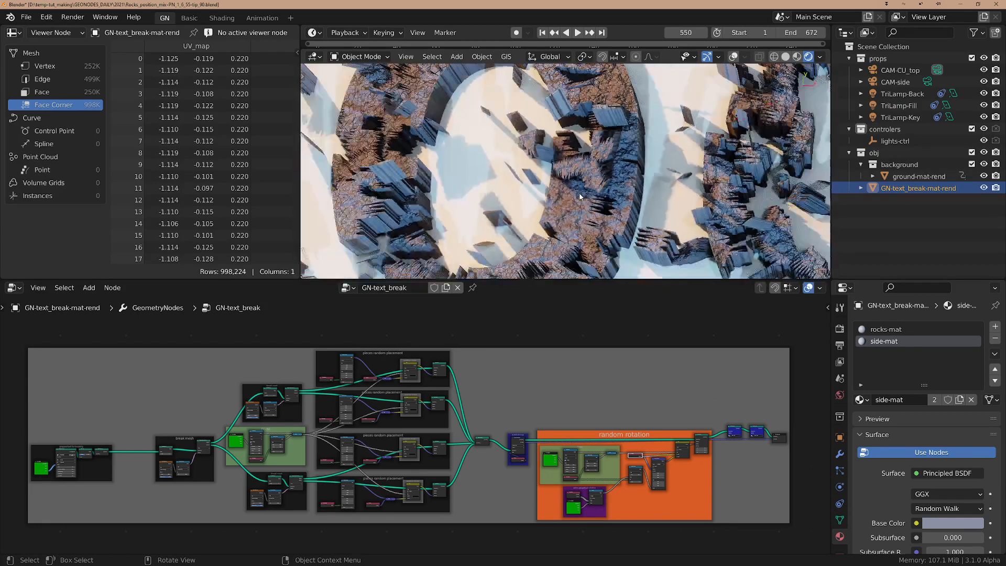
key(KP_0)
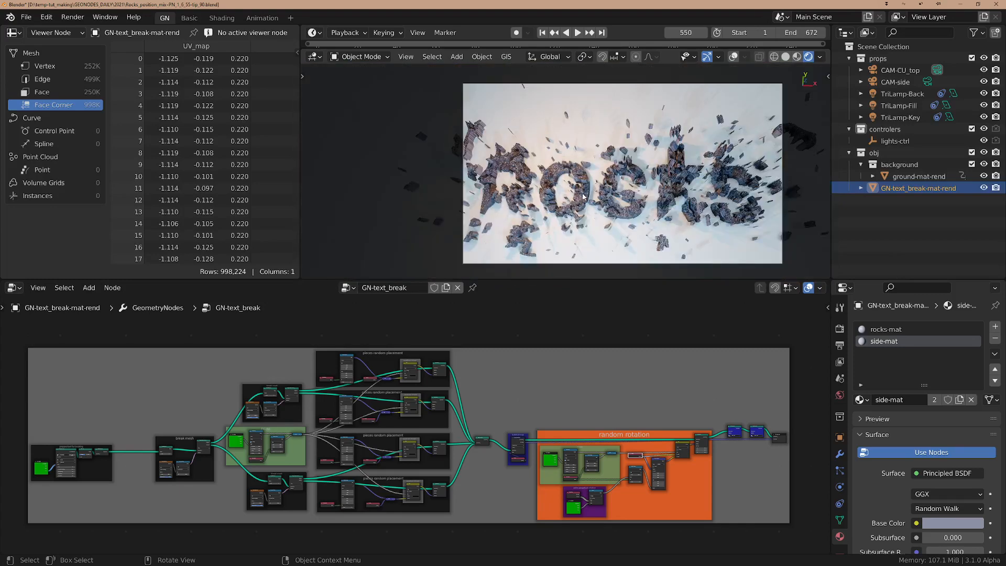
scroll(584, 196, up, 2)
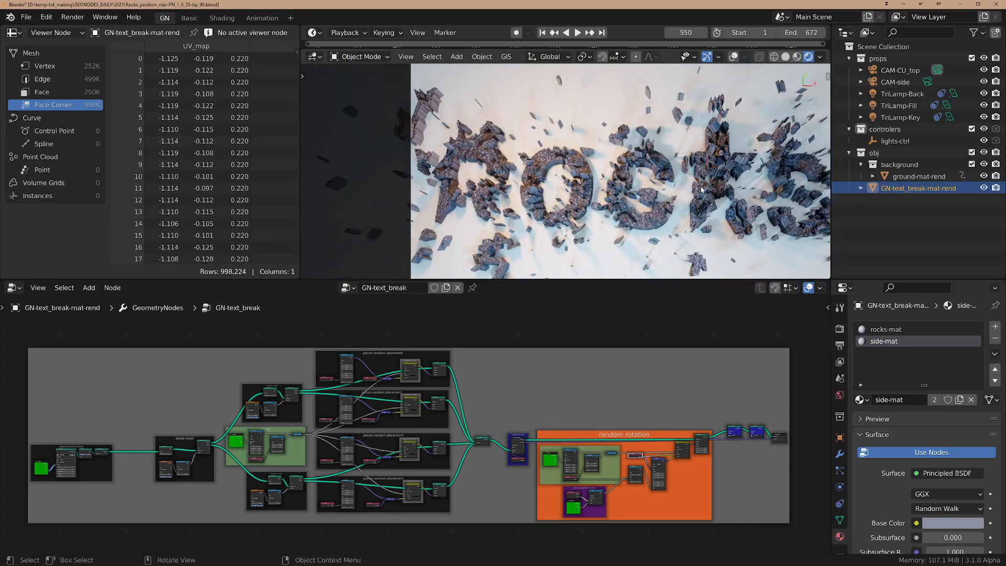
scroll(702, 190, up, 1)
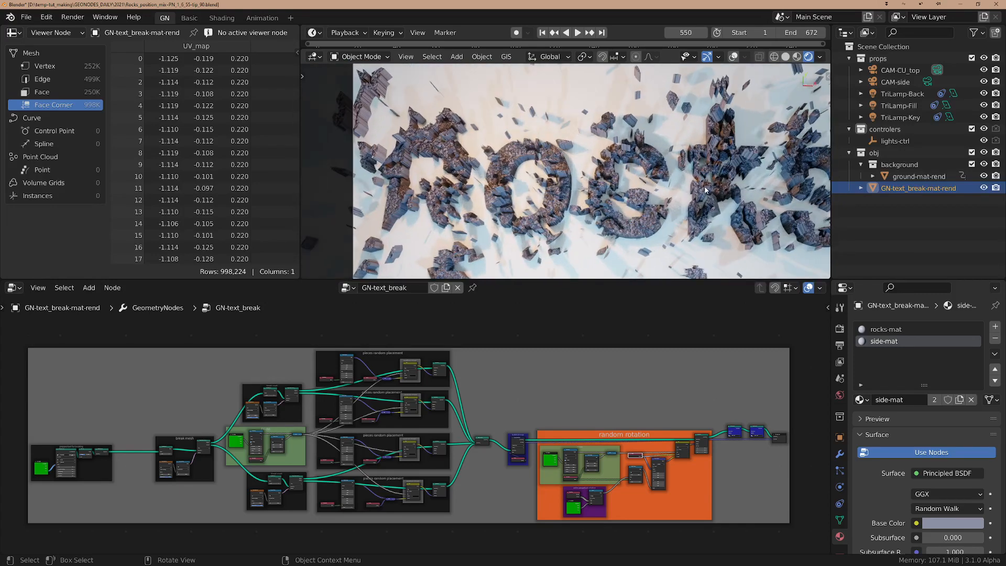
scroll(661, 193, up, 1)
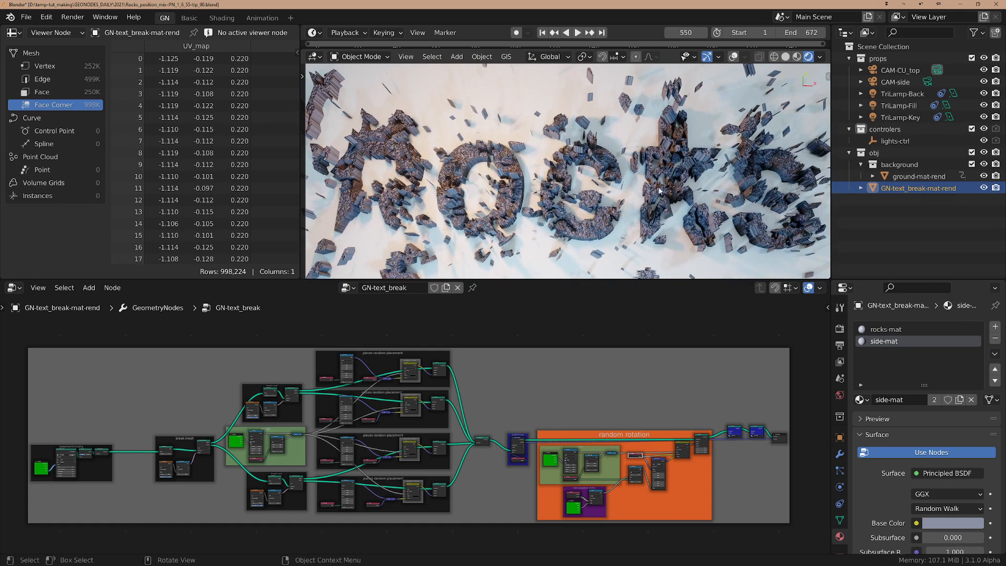
scroll(660, 192, down, 3)
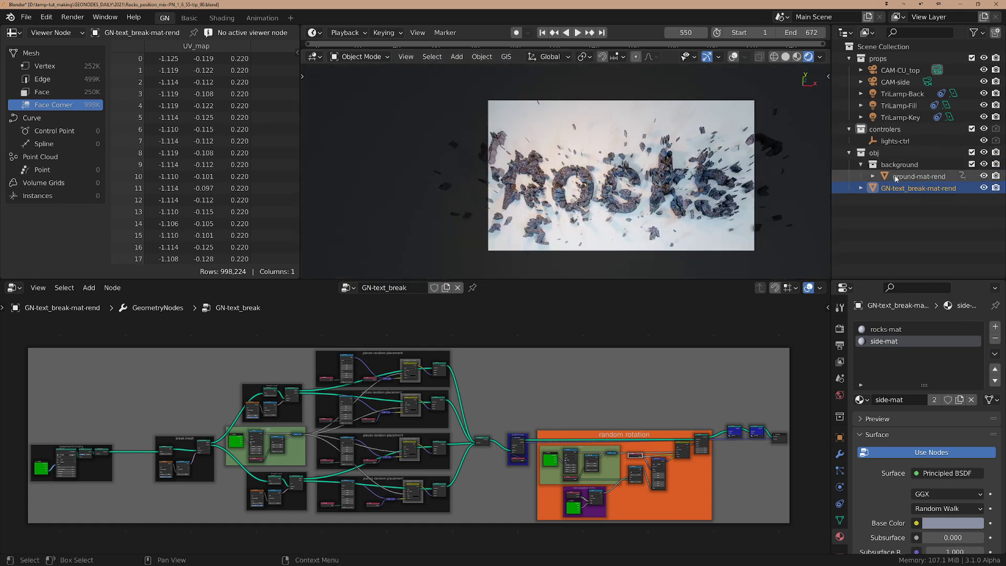
Select the ground-mat-rend plane, view it from the side, and show its object transform values
click(896, 177)
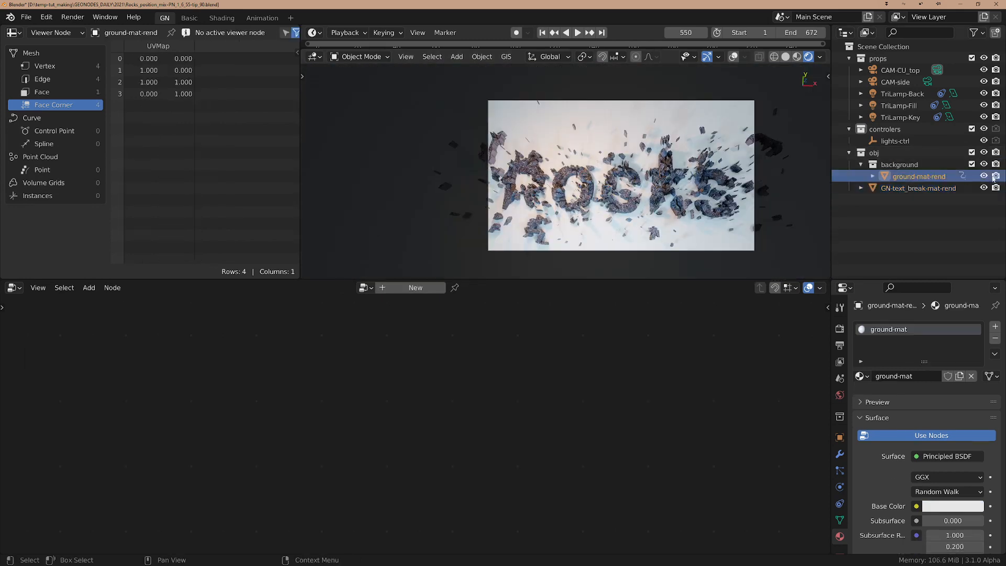
click(985, 176)
click(985, 177)
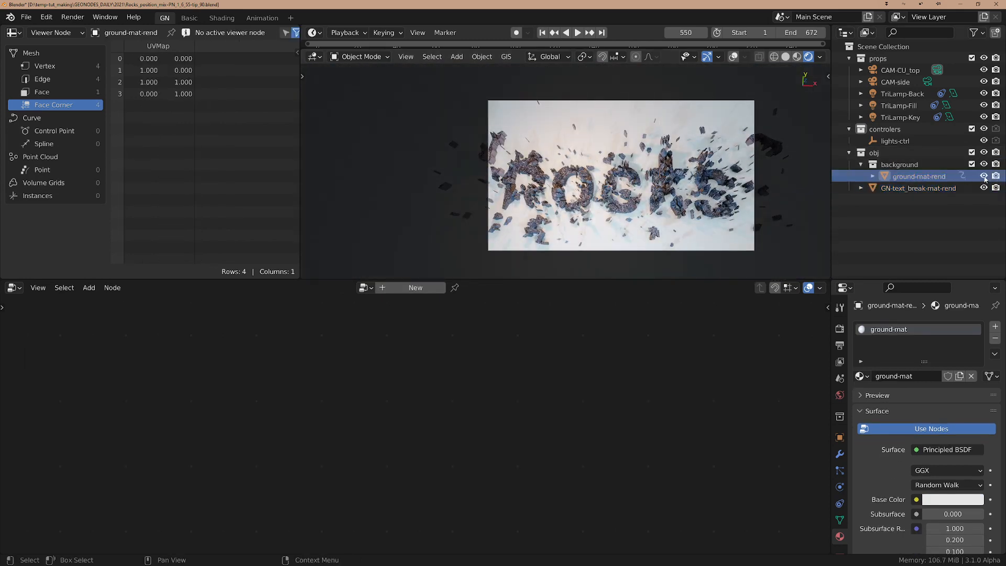
middle_drag(734, 238, 751, 163)
shift+middle_drag(703, 229, 709, 177)
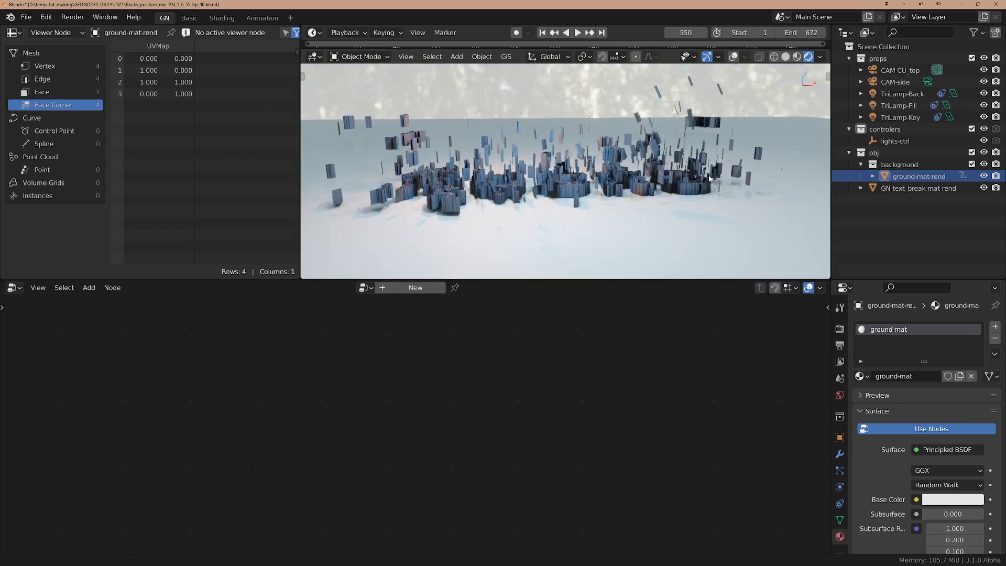
click(840, 437)
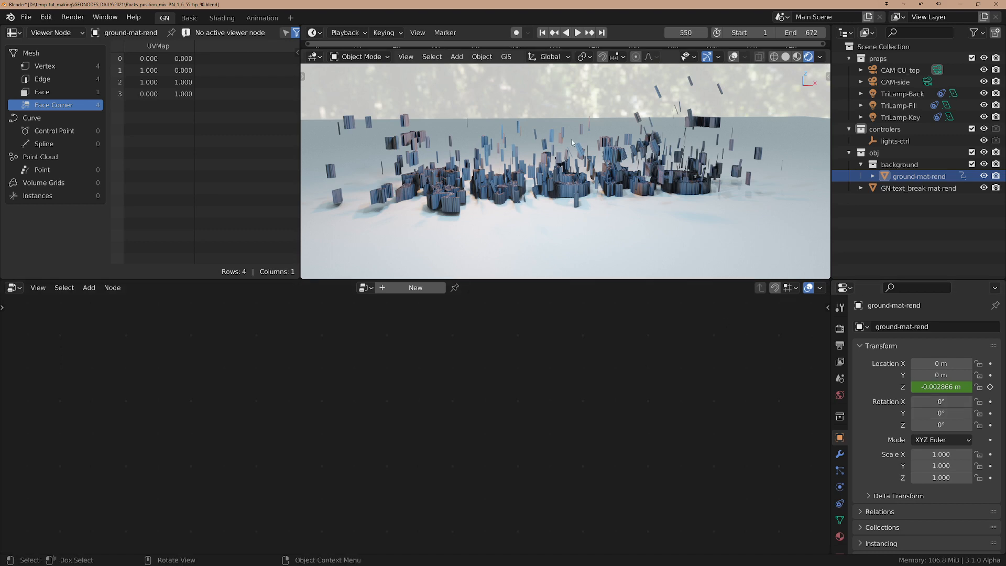
Go to frame 200 and view the scattered pieces through the active camera
click(681, 33)
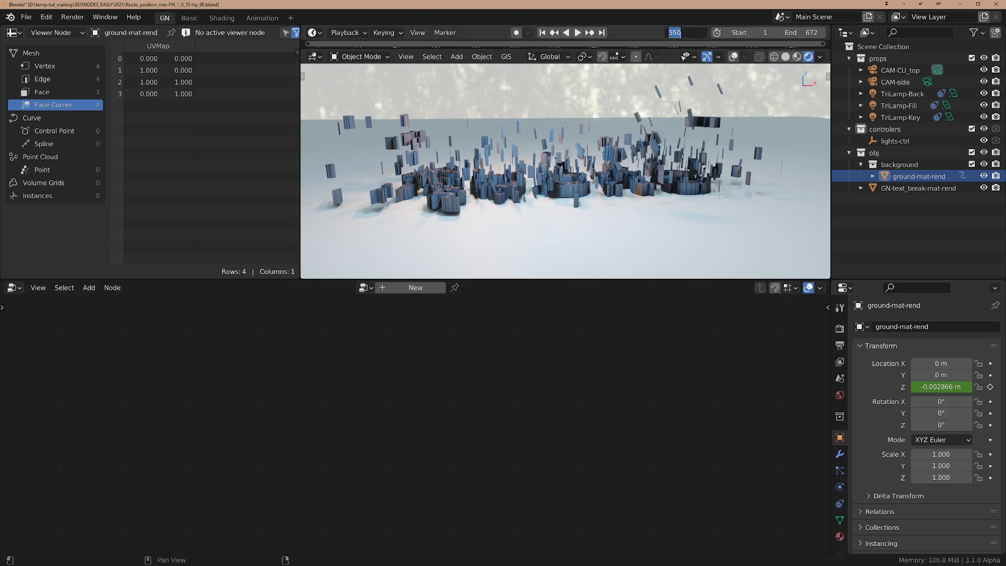
text(200)
key(Return)
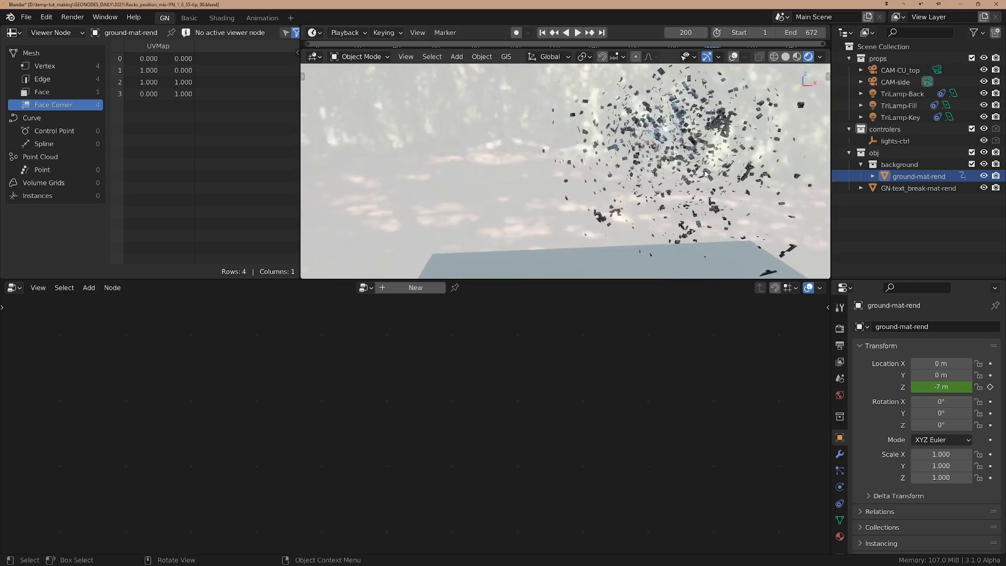
scroll(705, 172, up, 1)
key(KP_0)
scroll(685, 168, up, 2)
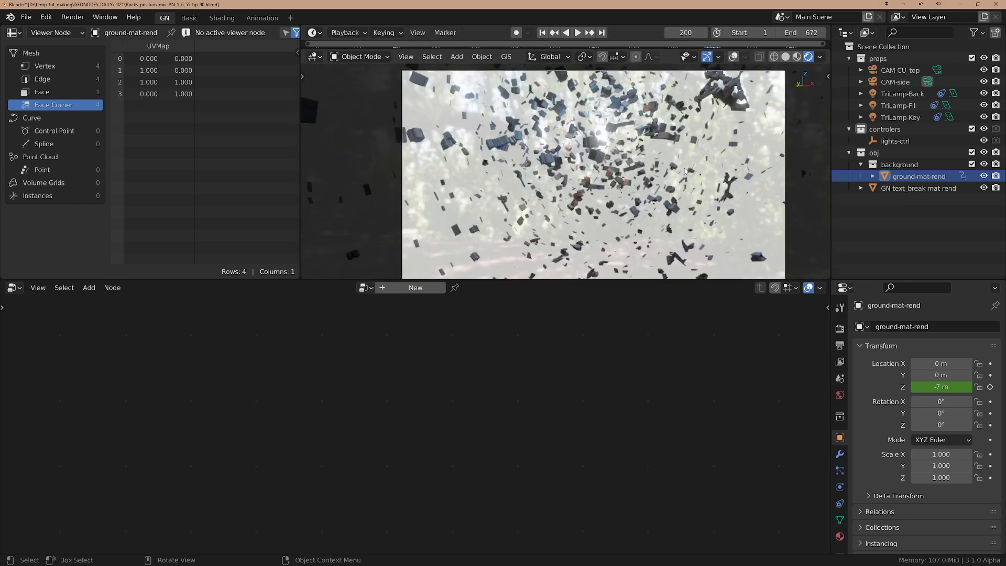
scroll(685, 171, up, 1)
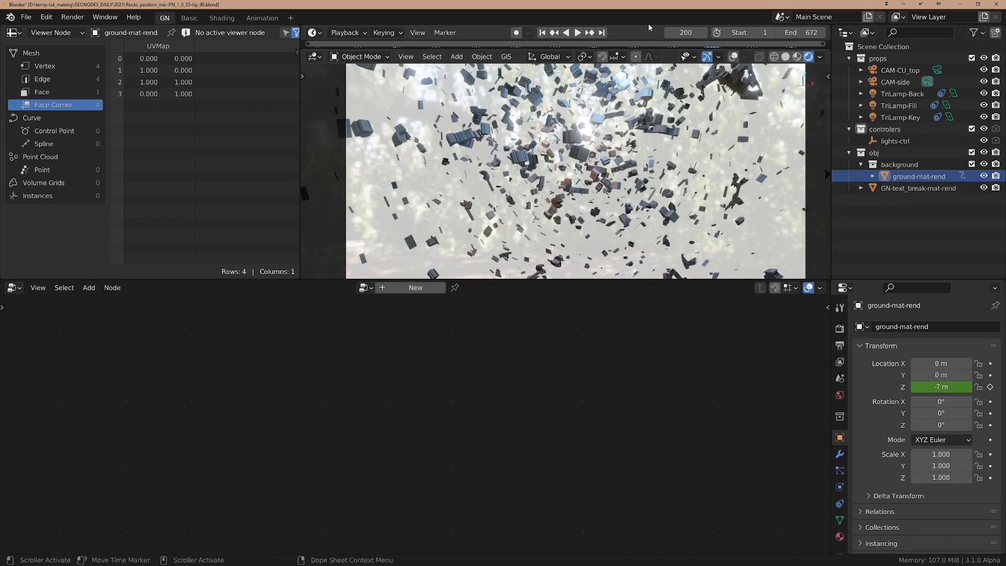
Preview the animation at frame 600 and return to frame 550
click(681, 32)
text(600)
key(Return)
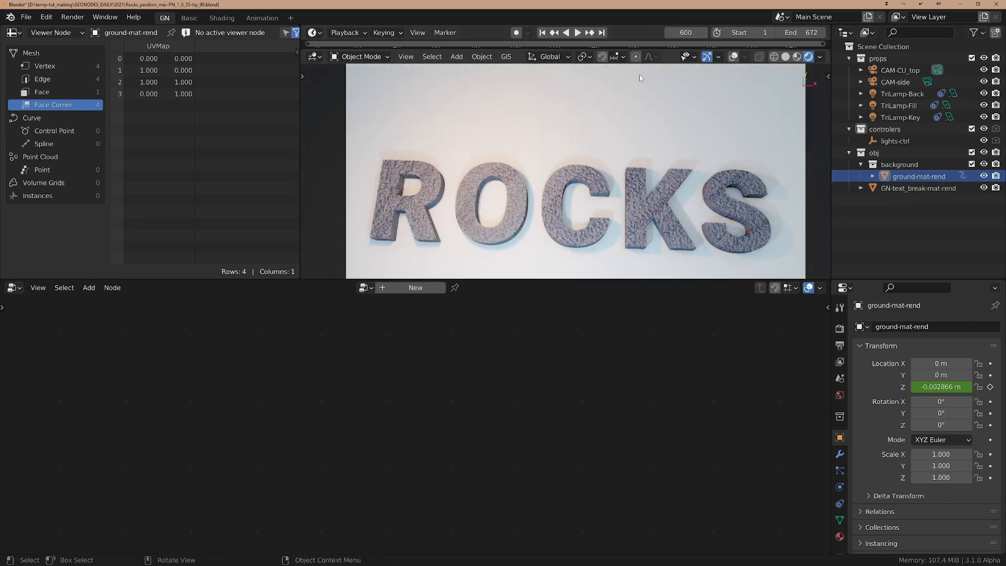
click(691, 32)
text(550)
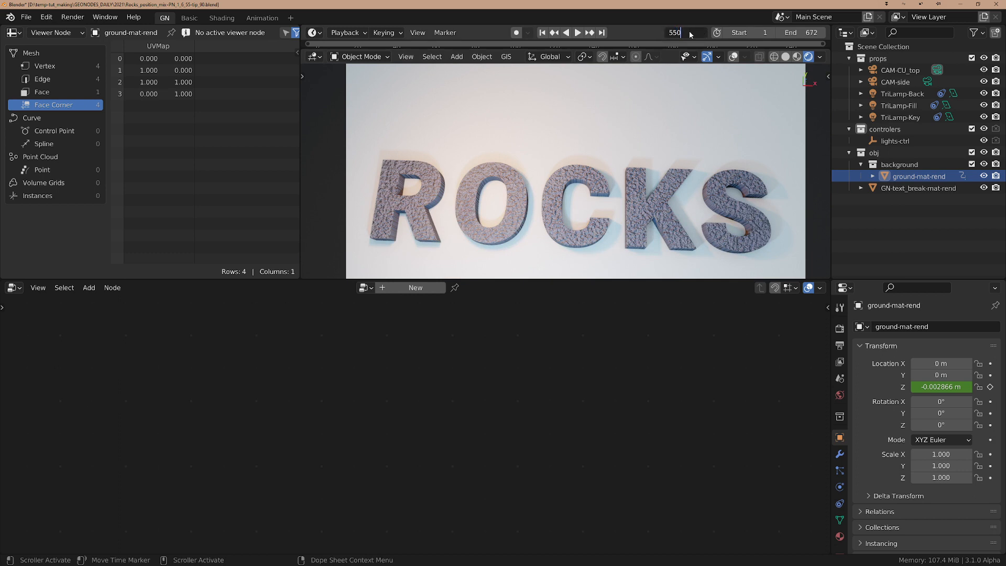
key(Return)
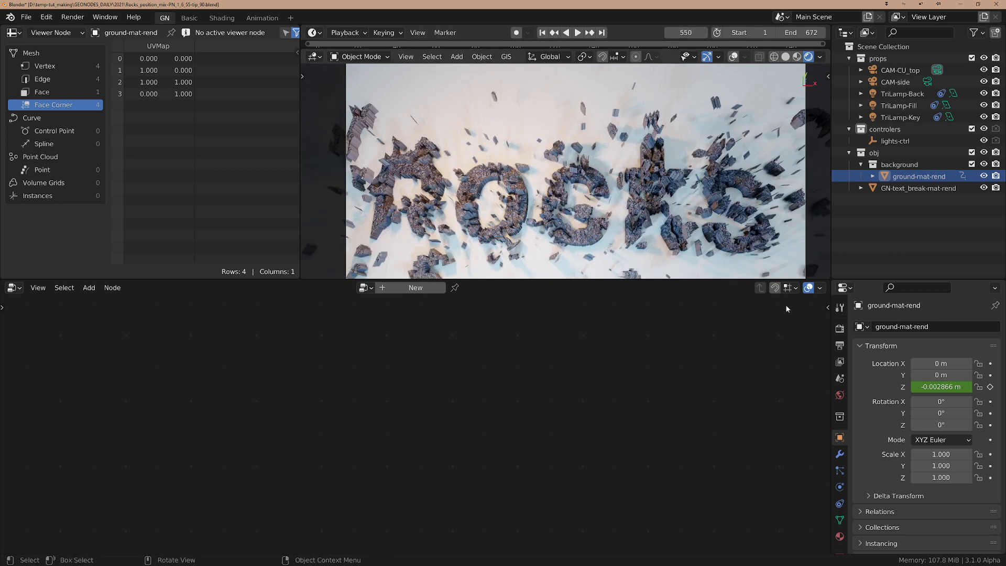
Select GN-text_break-mat-rend, maximize its node editor, and examine the nodes in the "prepare text for breaking" frame
click(918, 189)
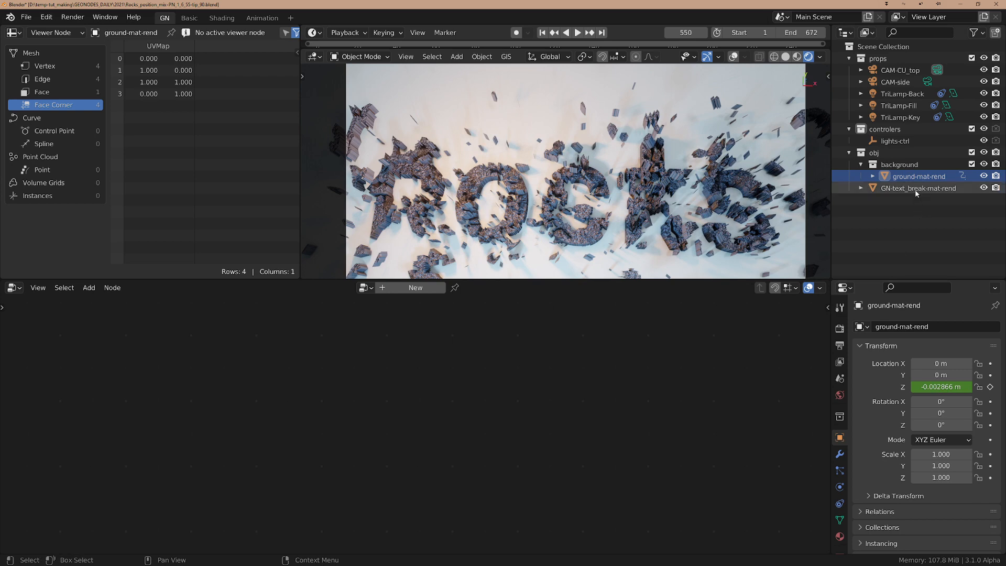
scroll(548, 389, down, 3)
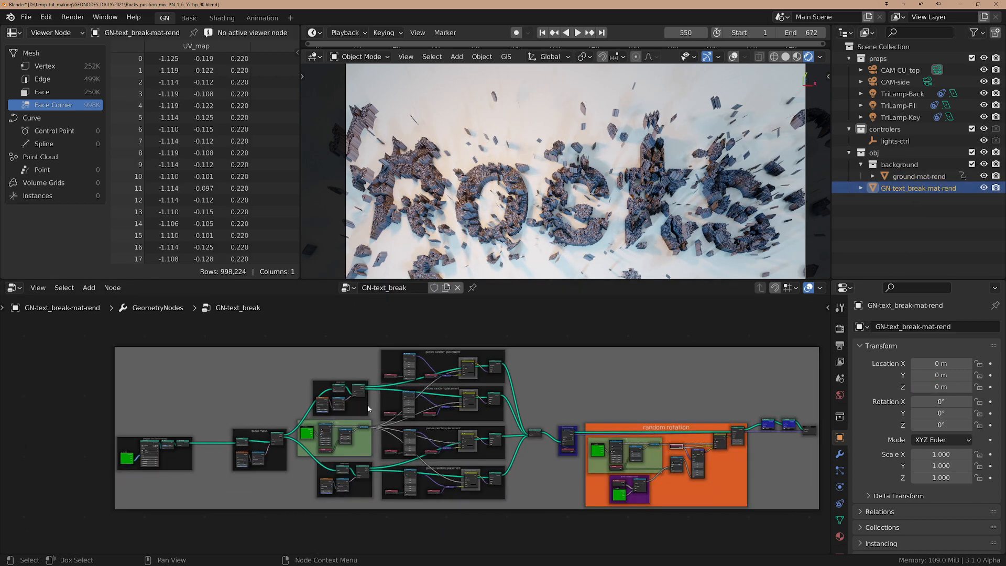
key(ctrl+space)
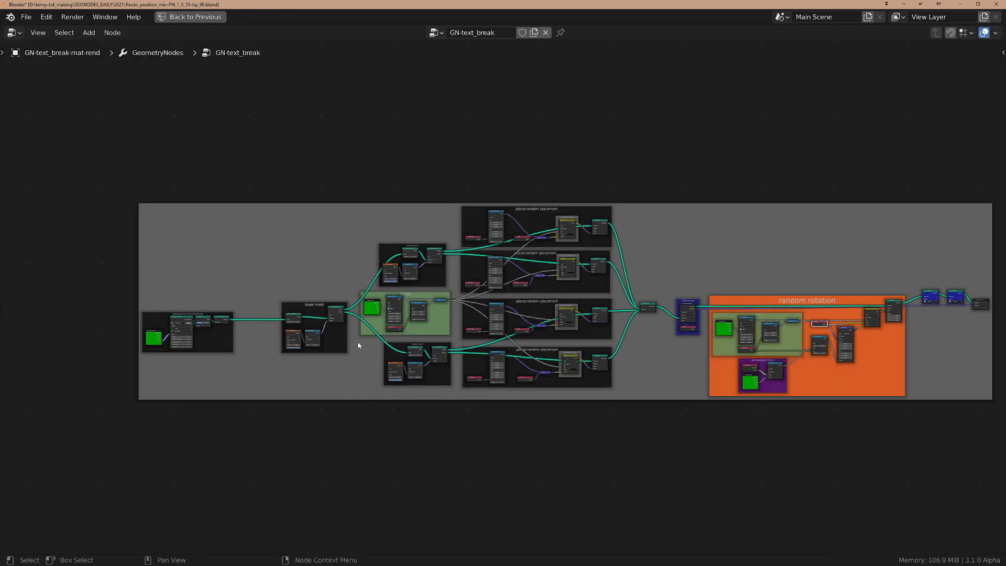
scroll(139, 267, up, 20)
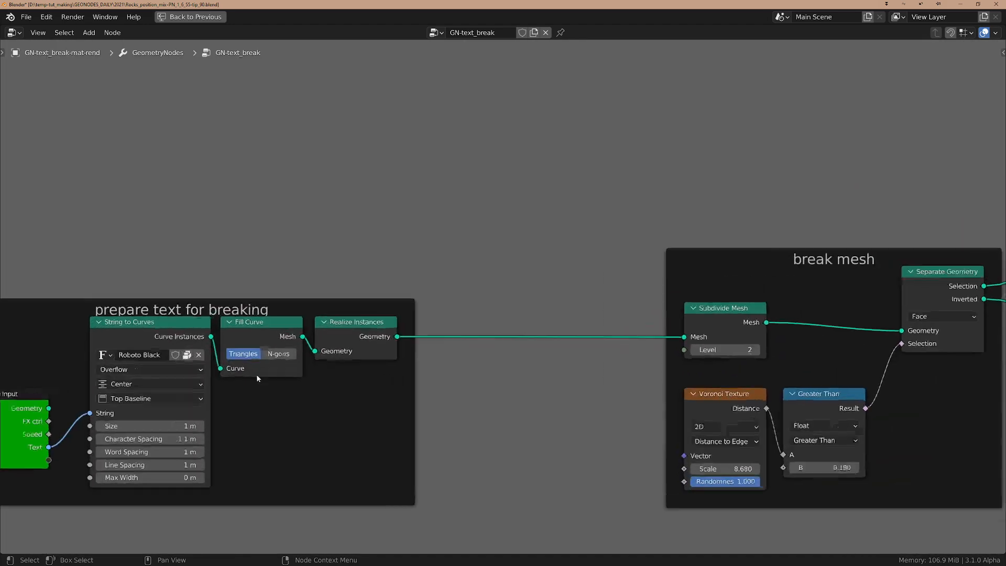
middle_drag(381, 406, 589, 396)
scroll(588, 396, up, 1)
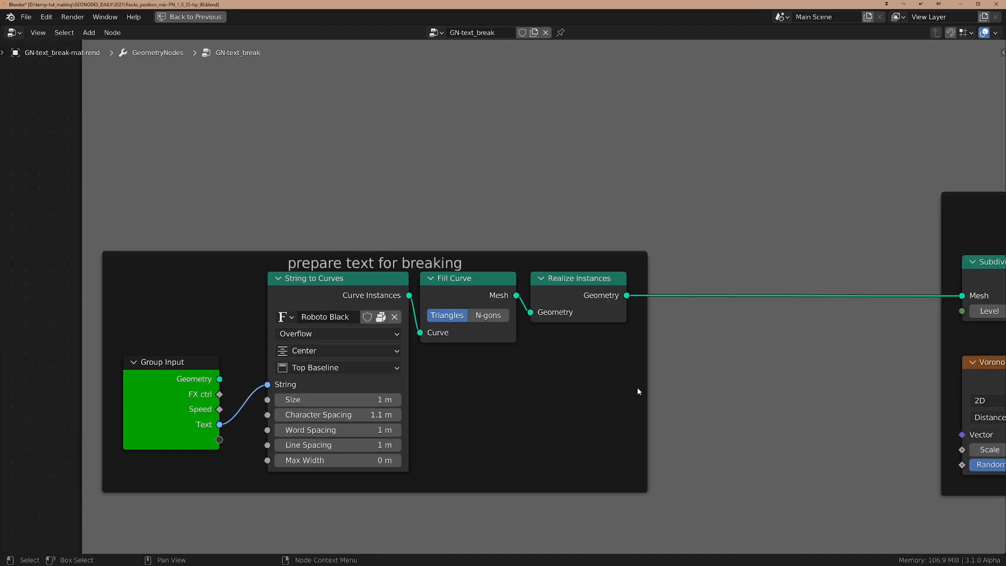
click(589, 287)
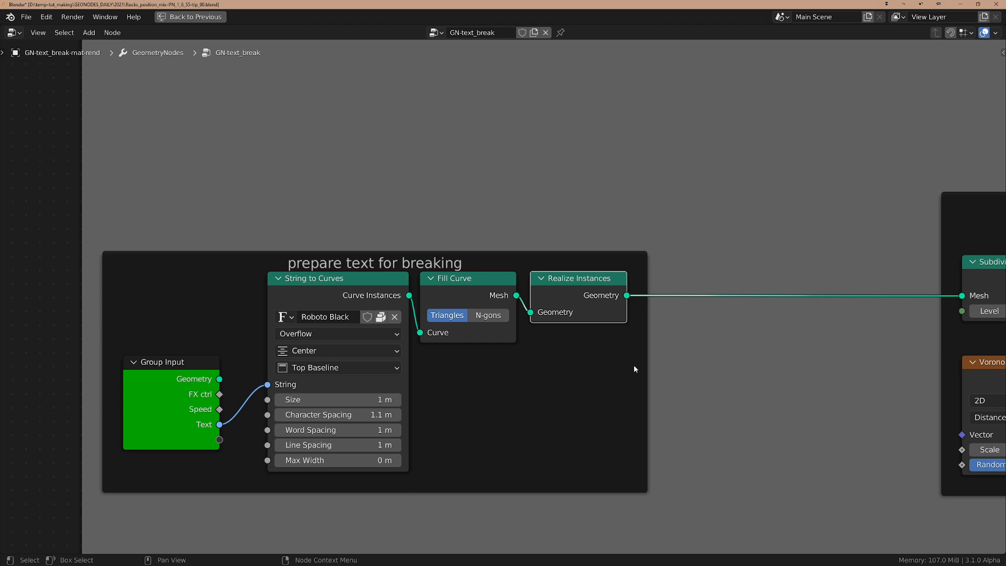
Examine the Subdivide Mesh, Voronoi Texture and Greater Than nodes in the first "break mesh" frame
middle_drag(887, 356, 506, 350)
scroll(519, 342, down, 1)
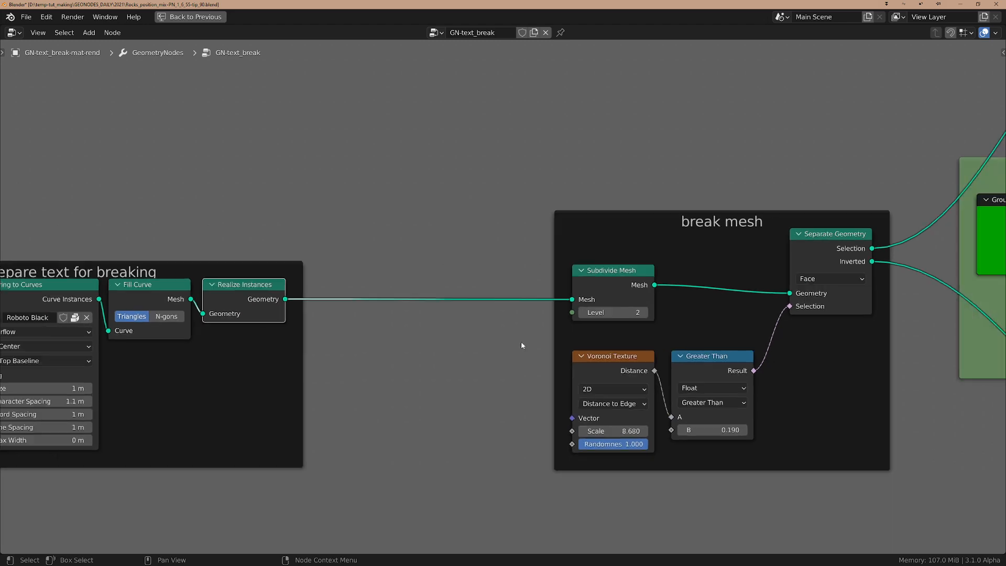
middle_drag(760, 349, 449, 354)
scroll(606, 355, up, 3)
scroll(512, 325, down, 2)
click(262, 281)
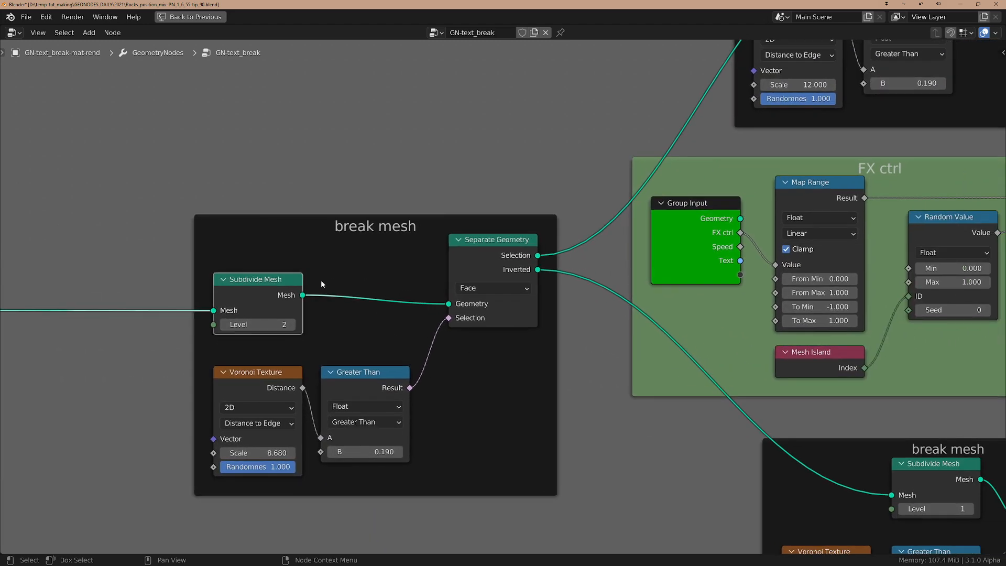
click(266, 374)
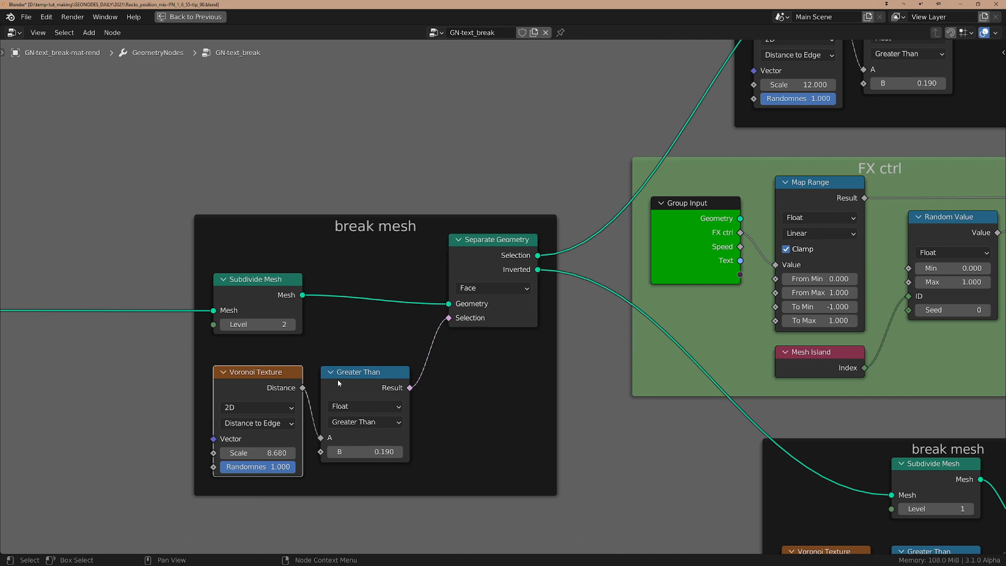
click(357, 375)
Examine the Subdivide Mesh and Voronoi Texture nodes in the "break mesh" frame above the FX ctrl frame
scroll(359, 378, down, 2)
middle_drag(488, 394, 323, 484)
scroll(436, 405, down, 2)
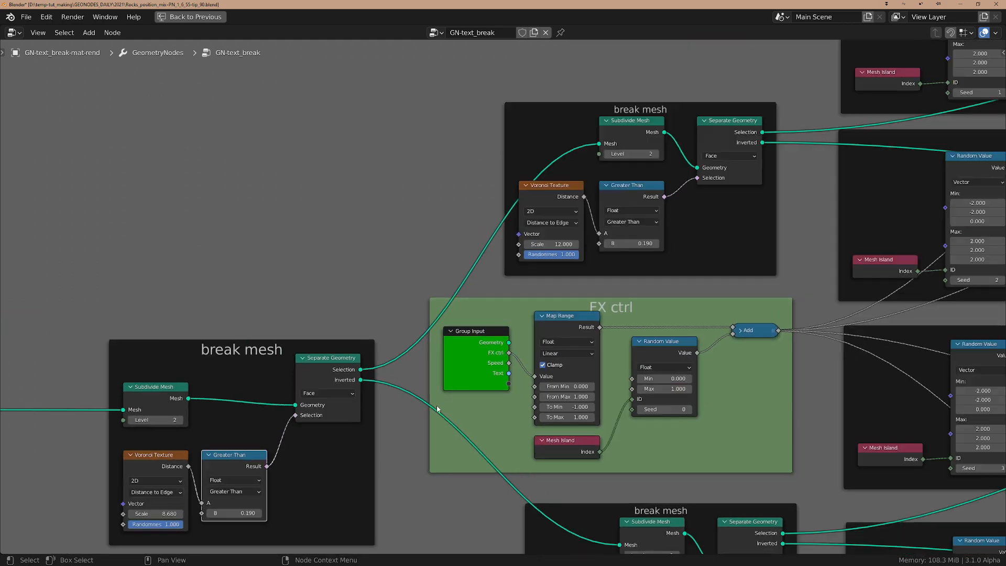
middle_drag(745, 301, 577, 337)
scroll(540, 220, up, 3)
scroll(540, 218, down, 2)
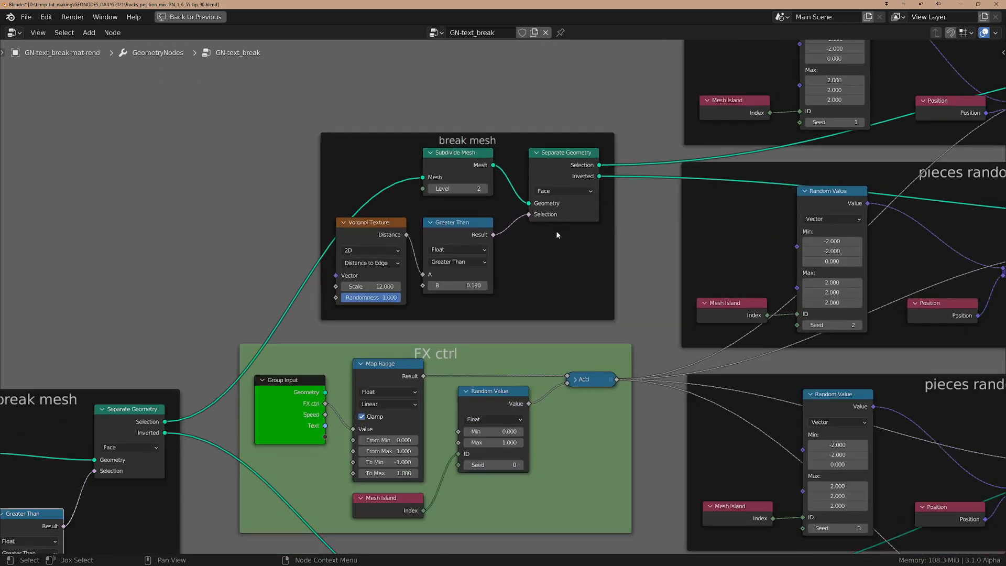
click(526, 153)
click(492, 152)
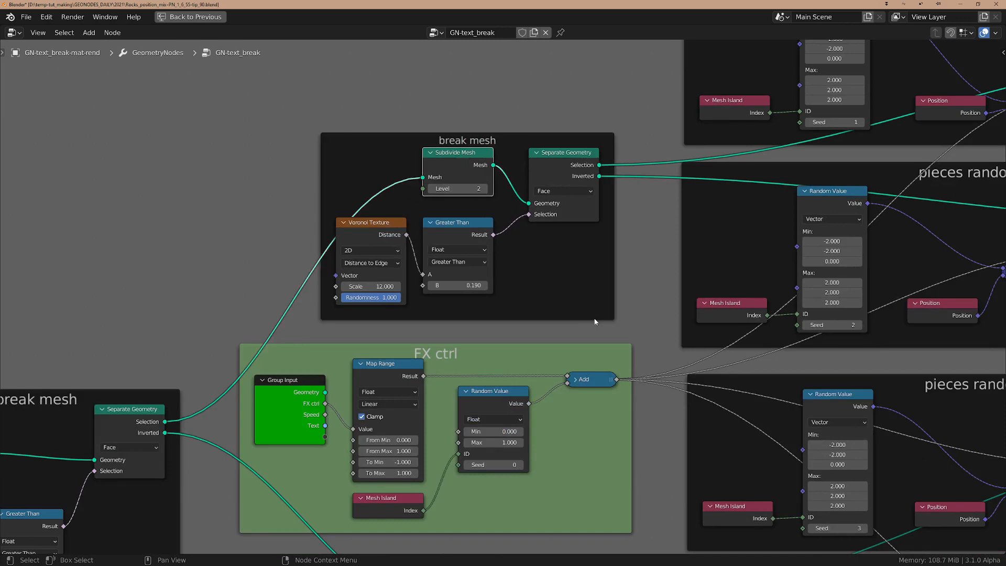
click(381, 233)
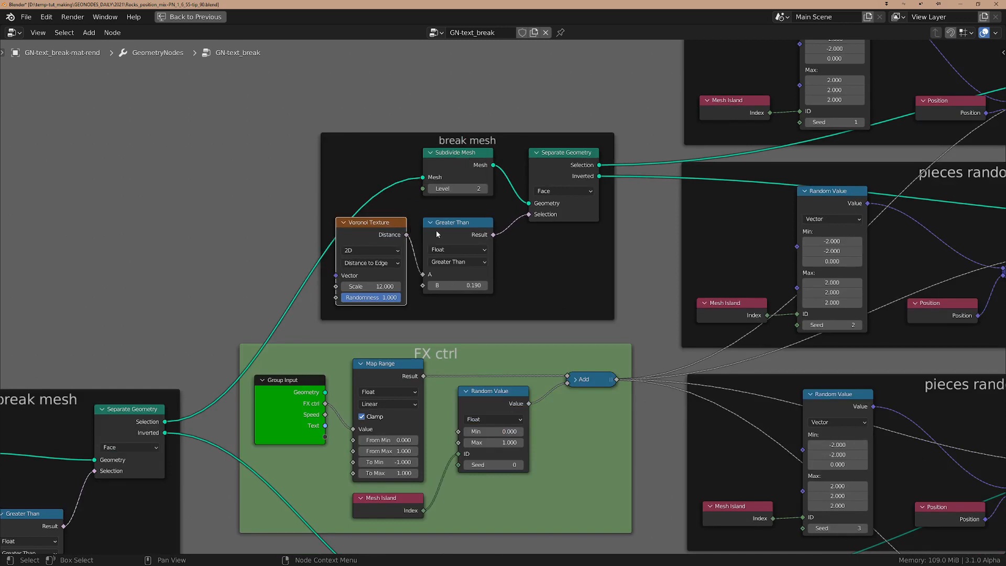
Examine the Random Value, Position, Mix and Set Position nodes in the uppermost "pieces random placement" frame
scroll(586, 237, down, 1)
middle_drag(624, 259, 374, 328)
middle_drag(768, 218, 555, 288)
scroll(433, 229, up, 4)
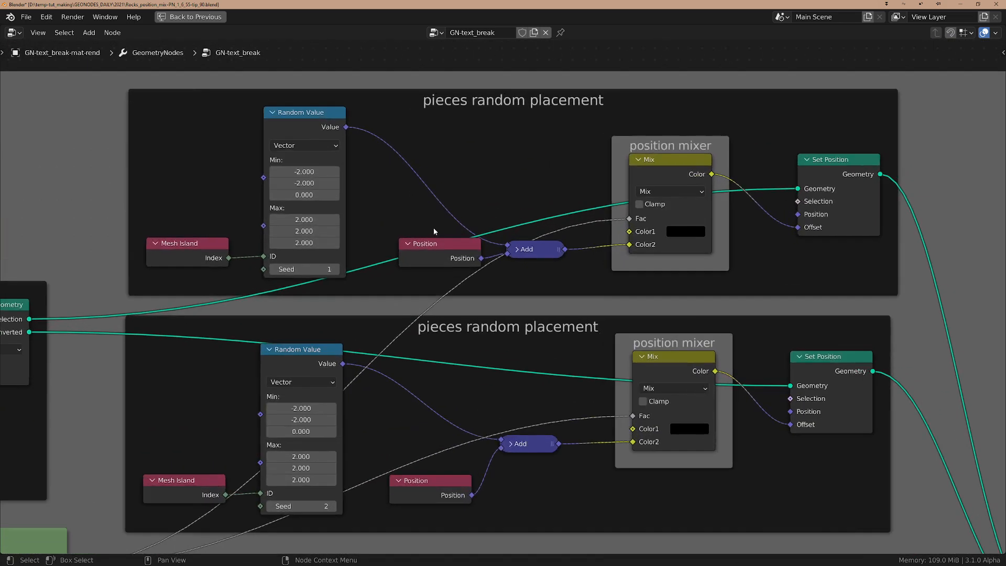
middle_drag(452, 241, 432, 304)
scroll(498, 306, up, 2)
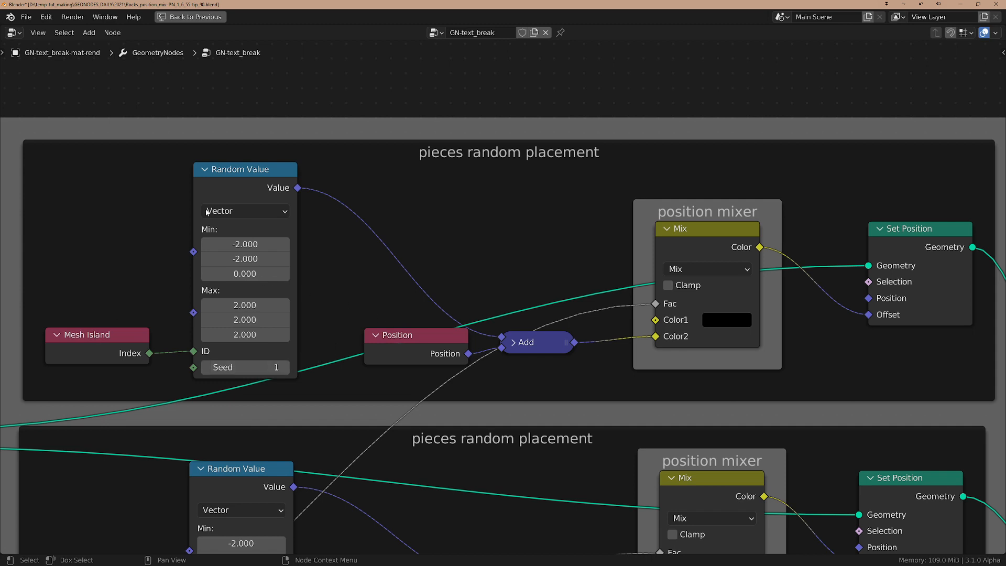
click(236, 169)
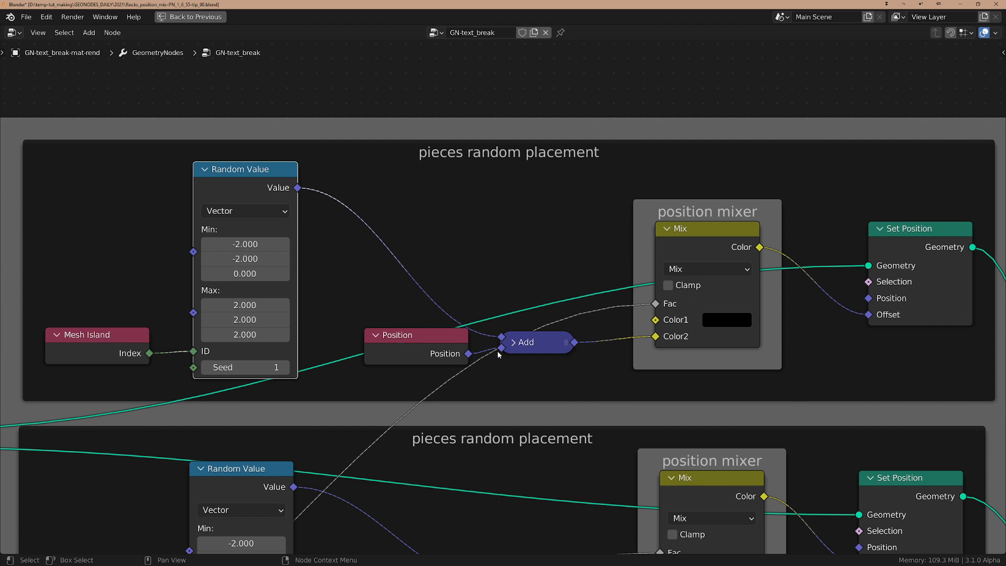
click(441, 355)
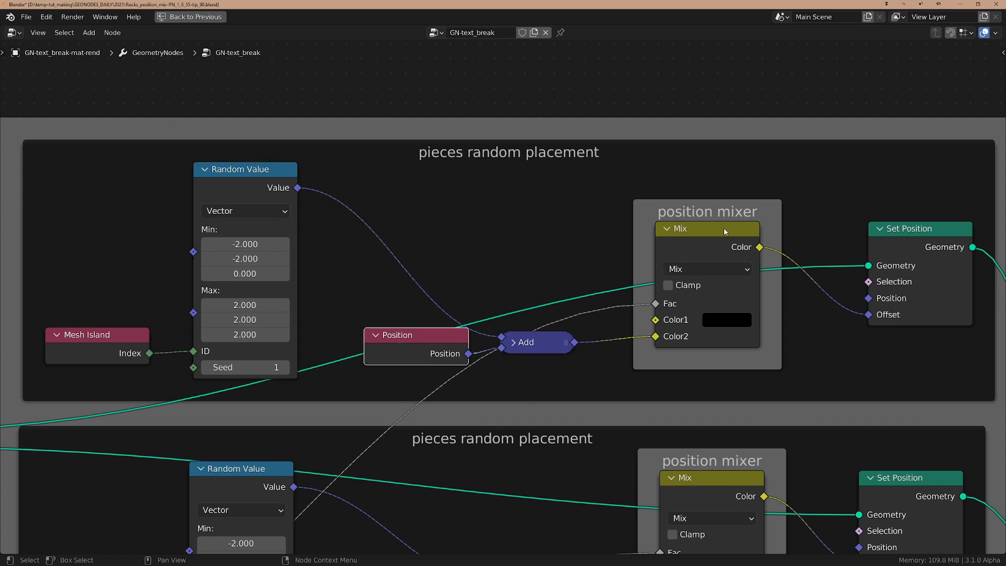
middle_drag(819, 323, 706, 311)
click(680, 252)
scroll(683, 252, down, 2)
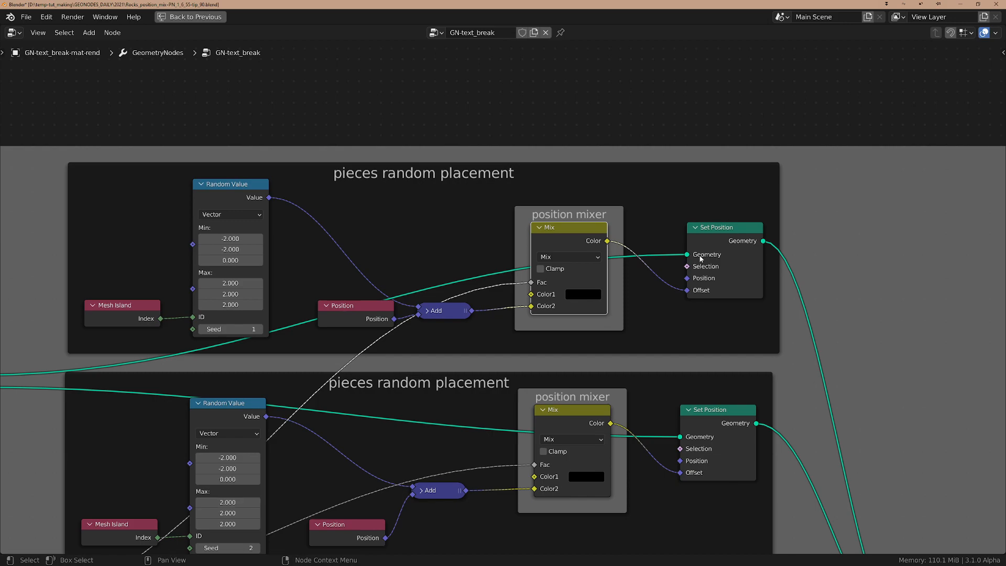
click(719, 226)
Examine the Group Input, Map Range, Random Value and Add nodes in the FX ctrl frame beside the "break mesh" frames
scroll(755, 280, down, 5)
middle_drag(521, 503, 631, 421)
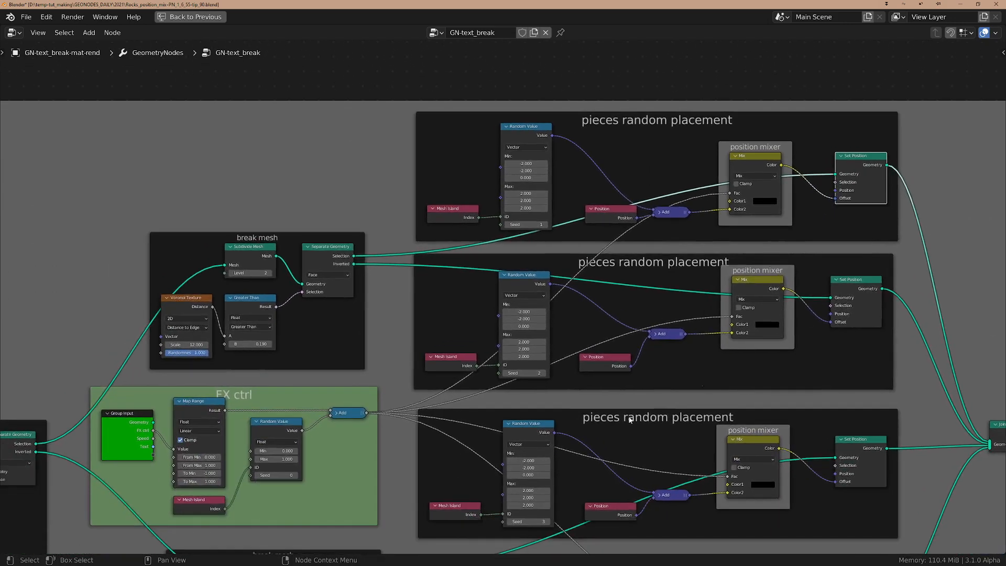
scroll(546, 444, down, 1)
middle_drag(485, 452, 648, 375)
scroll(519, 394, up, 8)
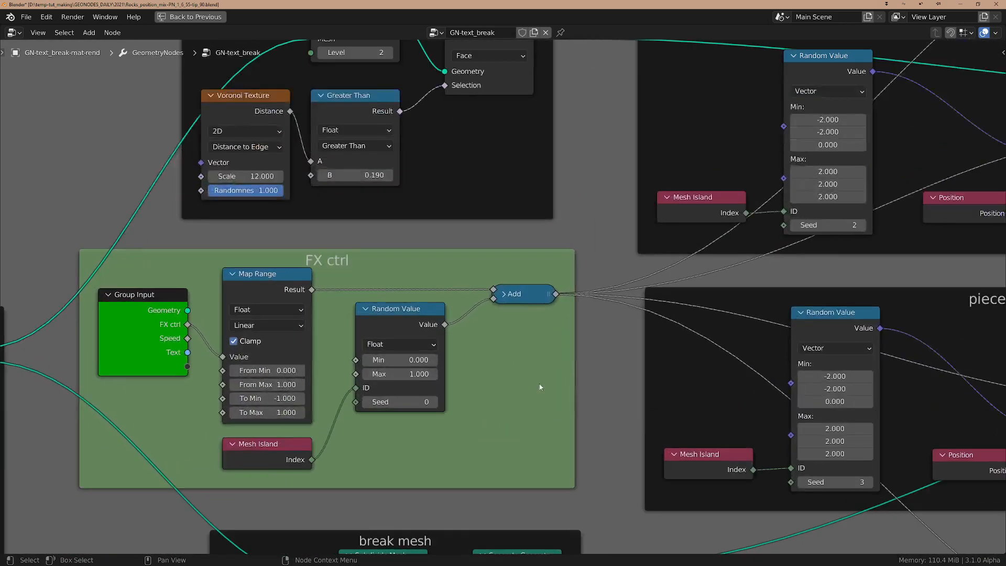
middle_drag(542, 388, 668, 390)
scroll(668, 391, up, 3)
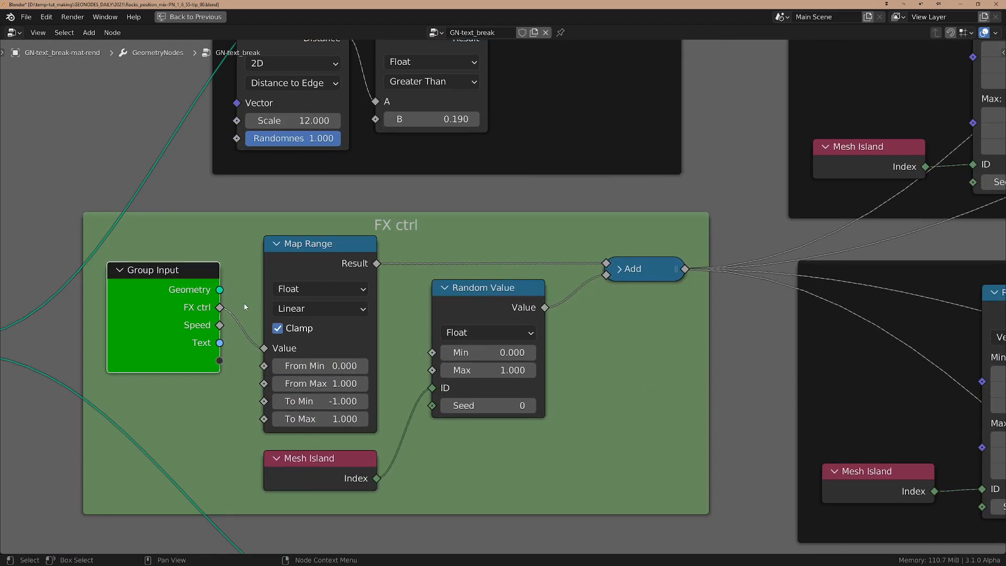
click(304, 251)
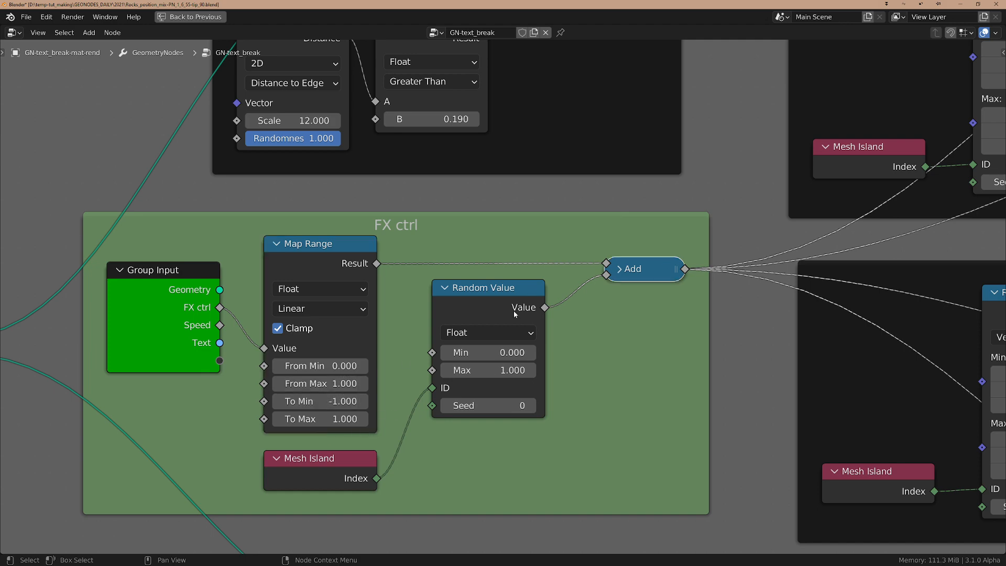
Follow the FX ctrl output through the other "pieces random placement" frames to the Join Geometry node
scroll(516, 313, down, 4)
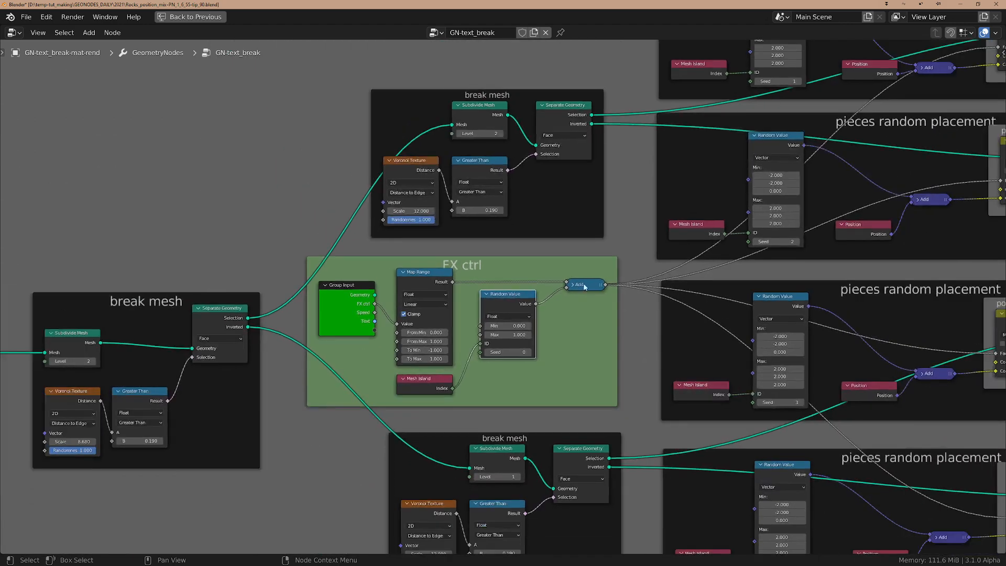
middle_drag(660, 311, 341, 341)
scroll(524, 263, down, 1)
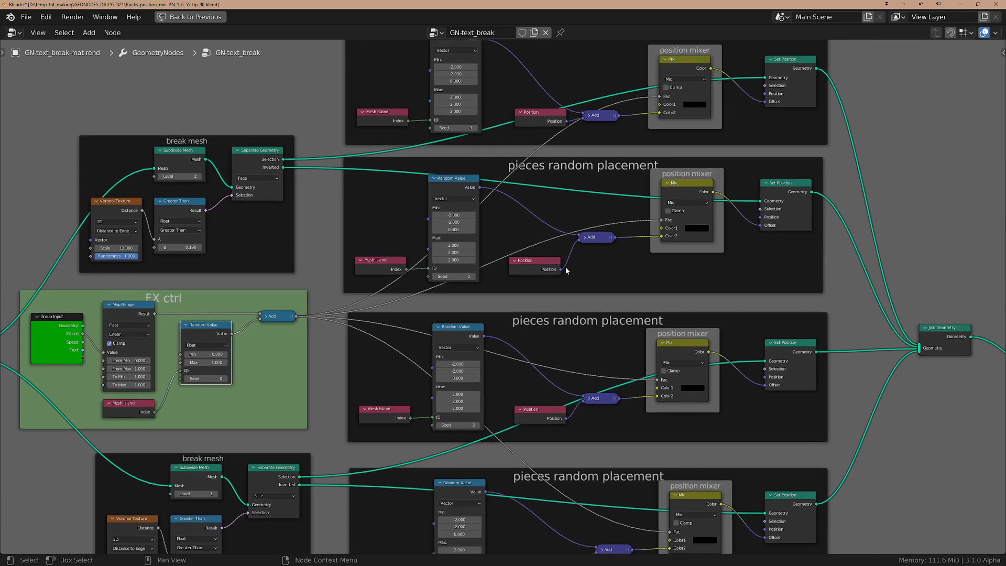
scroll(566, 270, up, 2)
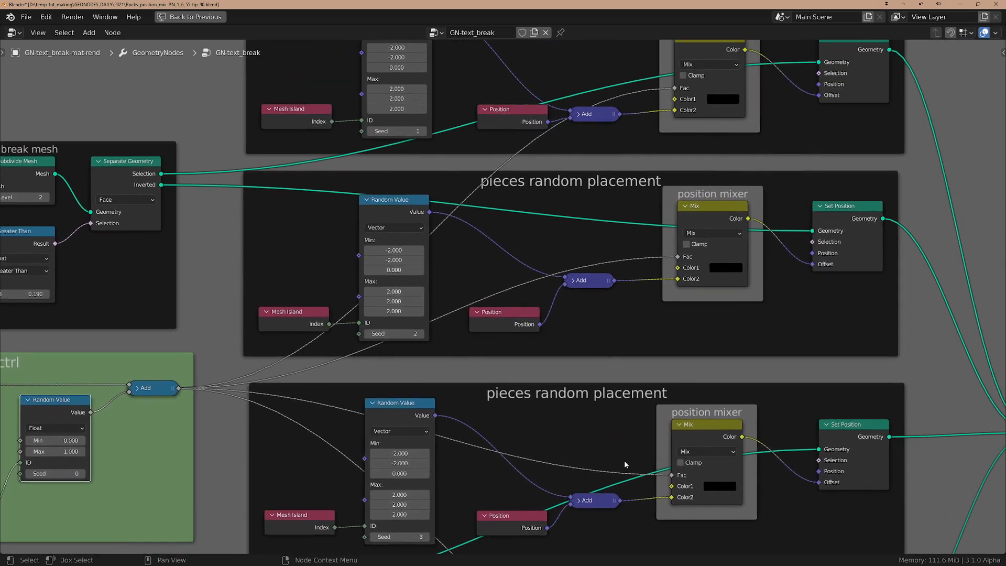
middle_drag(625, 465, 565, 478)
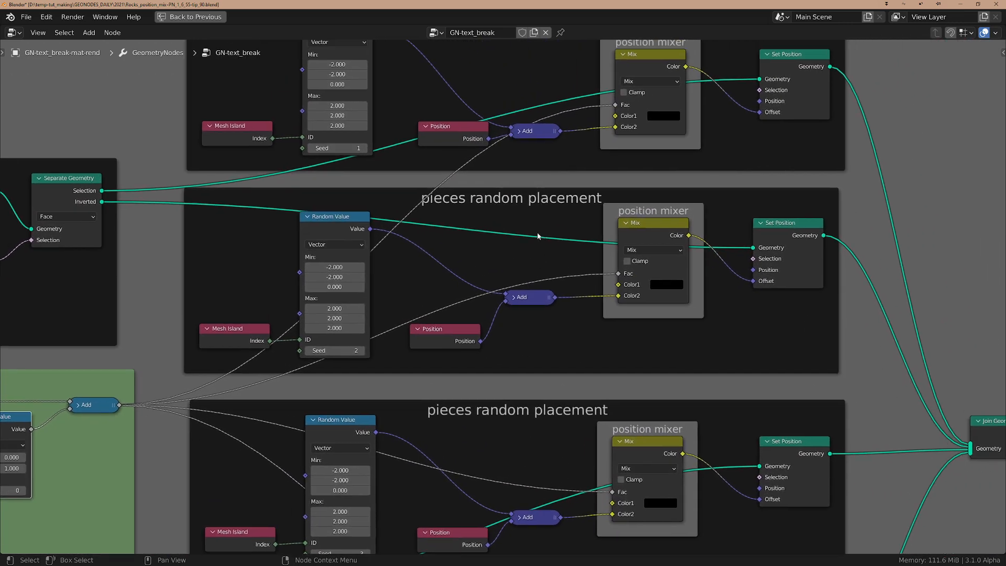
scroll(568, 449, down, 3)
middle_drag(614, 529, 598, 400)
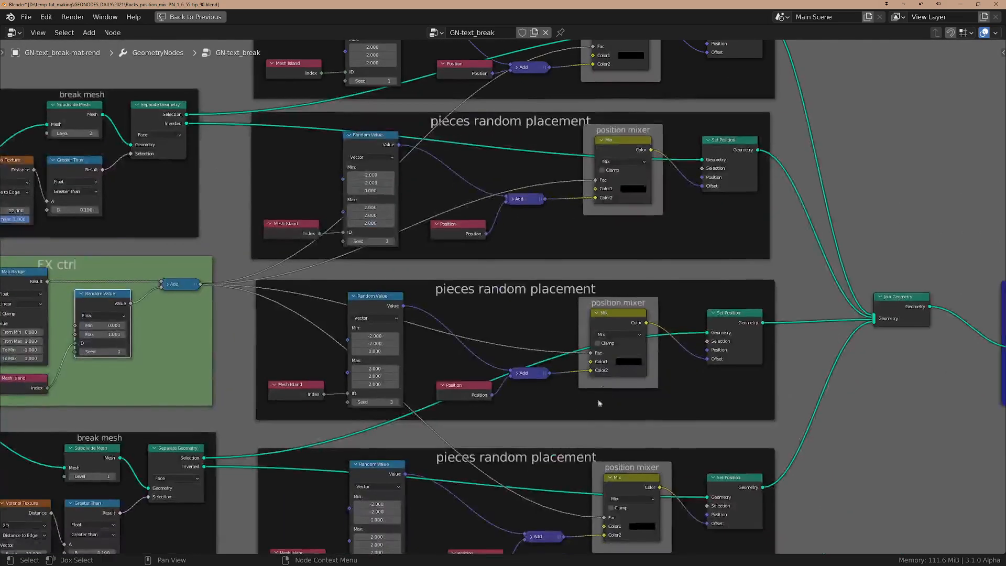
middle_drag(586, 436, 619, 331)
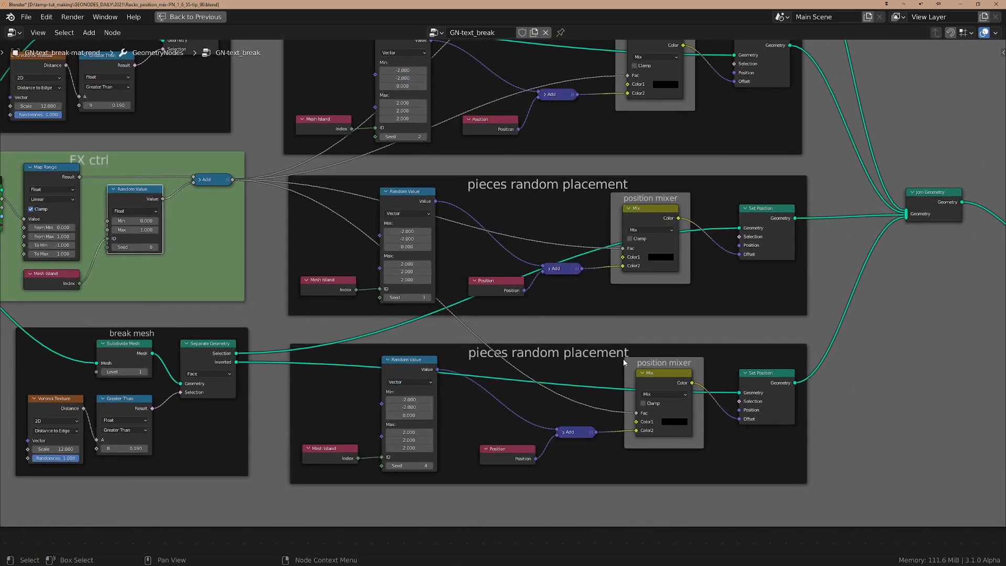
scroll(623, 362, down, 3)
middle_drag(776, 345, 789, 362)
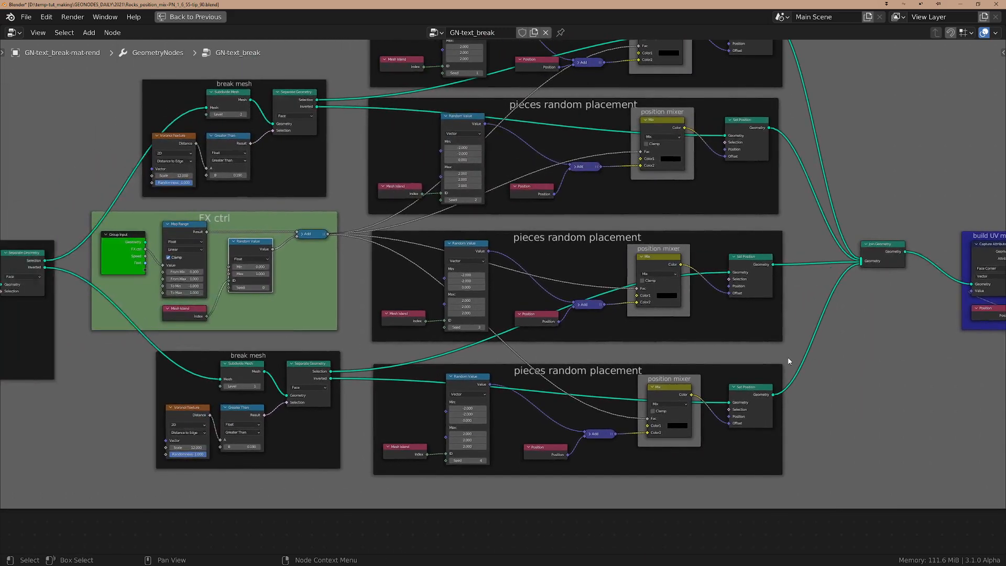
scroll(789, 362, down, 3)
Inspect the "build UV map" frame with its Capture Attribute and Position nodes after Join Geometry
middle_drag(891, 346, 510, 357)
scroll(751, 357, up, 4)
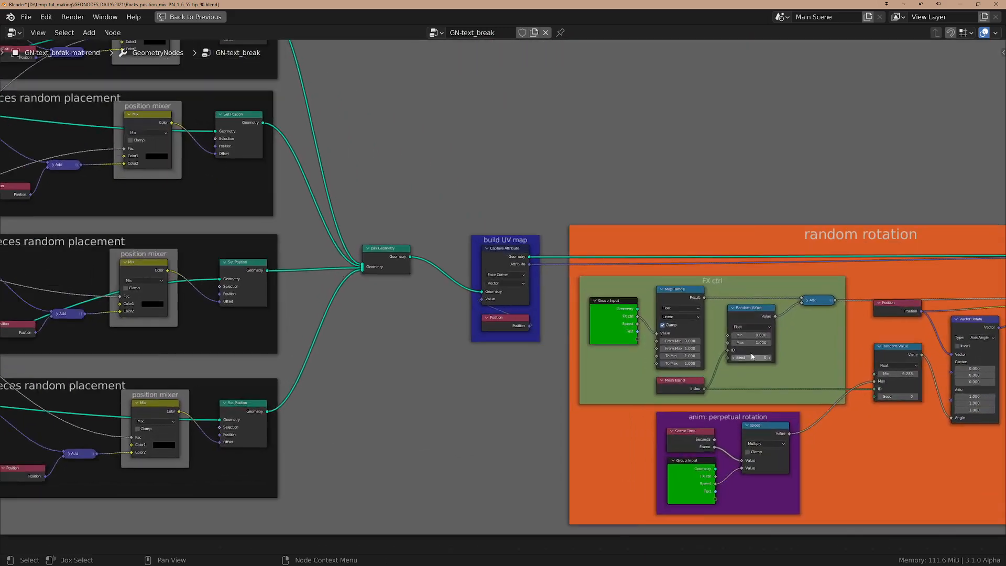
middle_drag(752, 357, 663, 361)
click(443, 244)
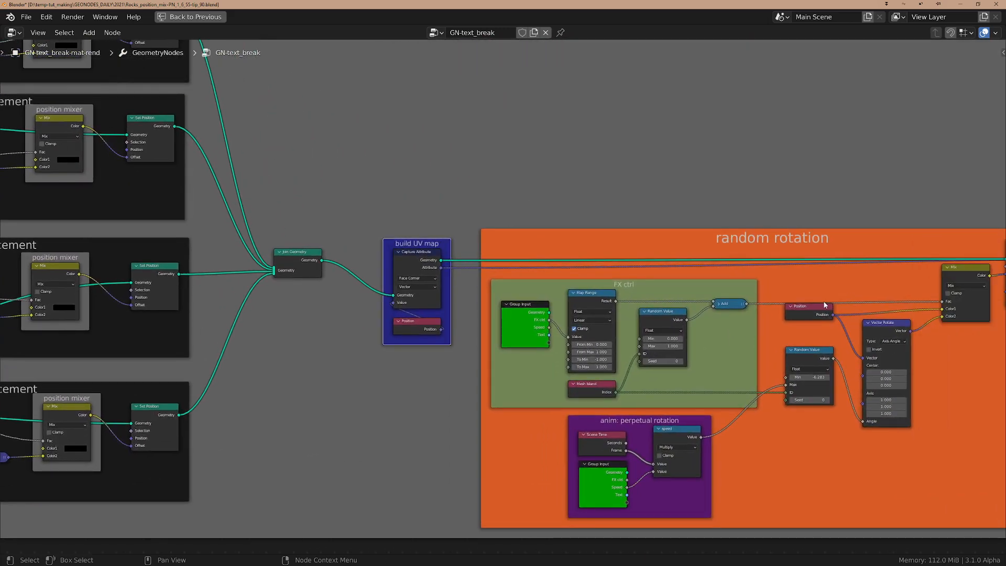
Examine the "random rotation" frame, including its FX ctrl, "anim: perpetual rotation" and Vector Rotate nodes
middle_drag(826, 305, 596, 291)
scroll(602, 303, up, 2)
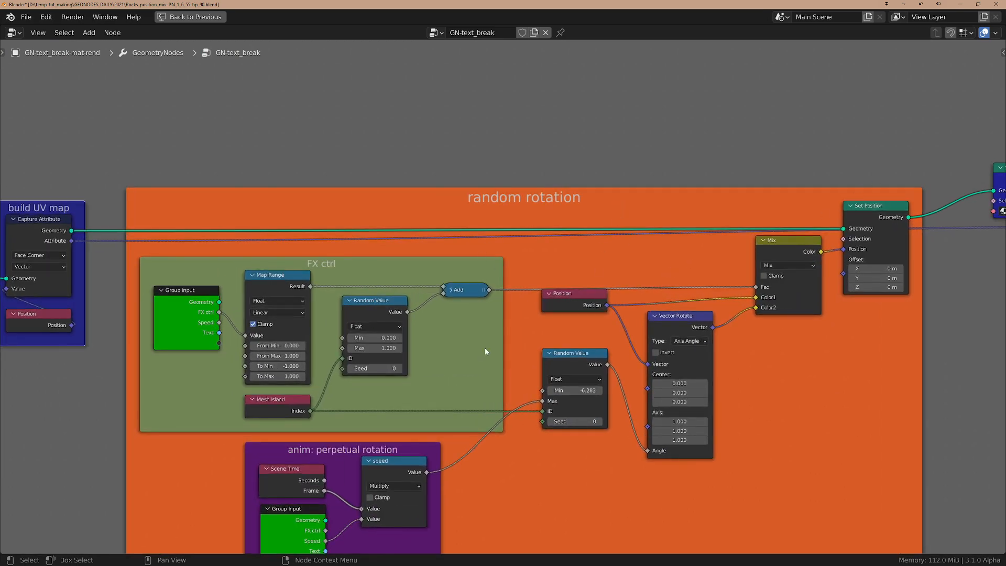
scroll(485, 352, down, 1)
middle_drag(445, 440, 467, 417)
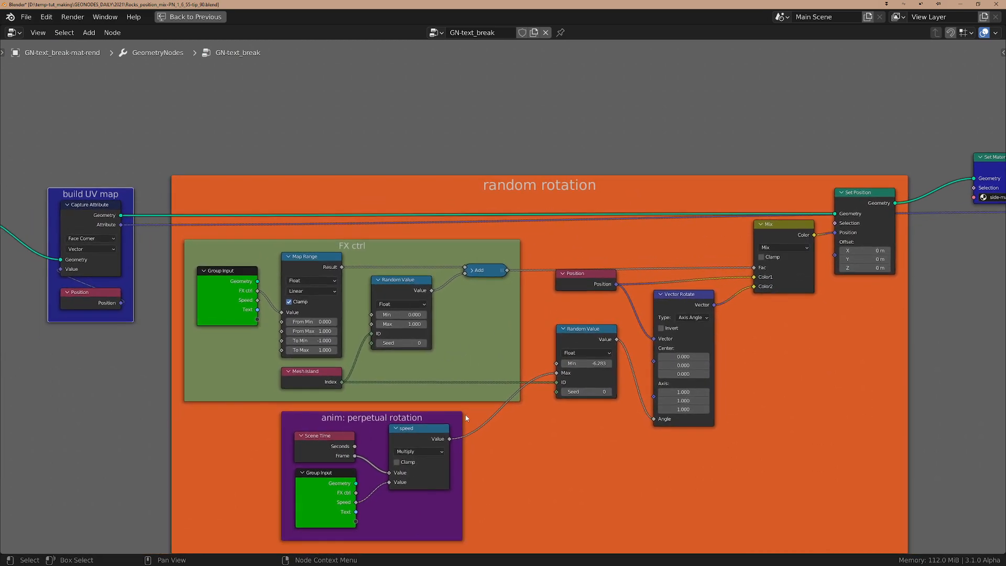
scroll(690, 448, up, 1)
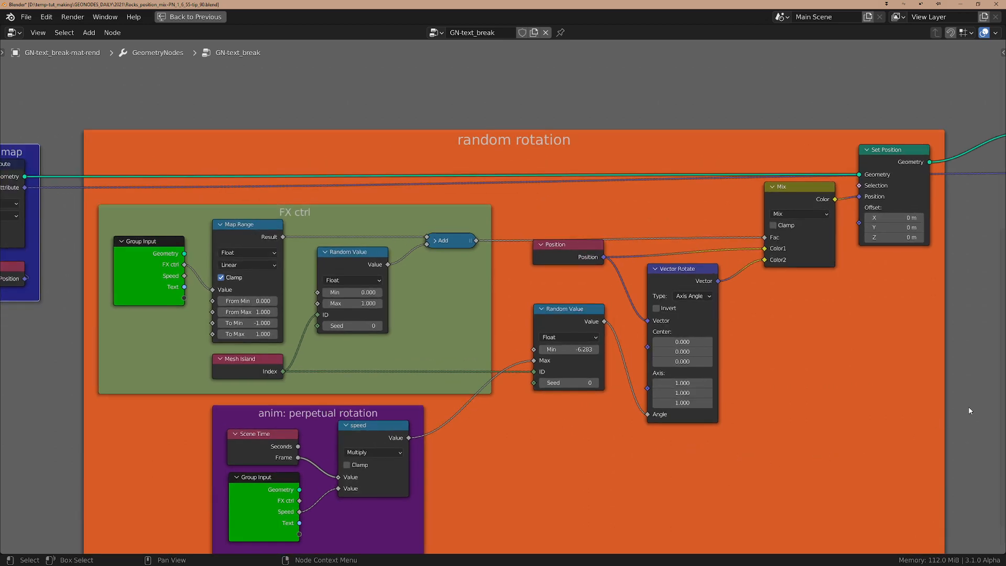
Inspect the Set Material and Group Output nodes, and restore the node editor from maximized to the full workspace layout
middle_drag(936, 420, 572, 402)
key(Home)
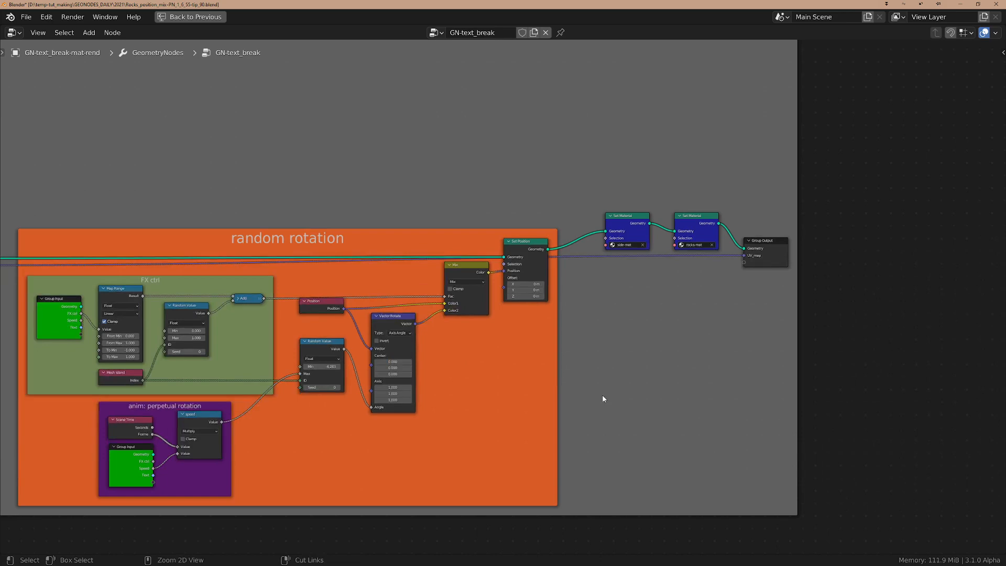
key(ctrl+space)
scroll(596, 396, down, 1)
middle_drag(665, 417, 845, 398)
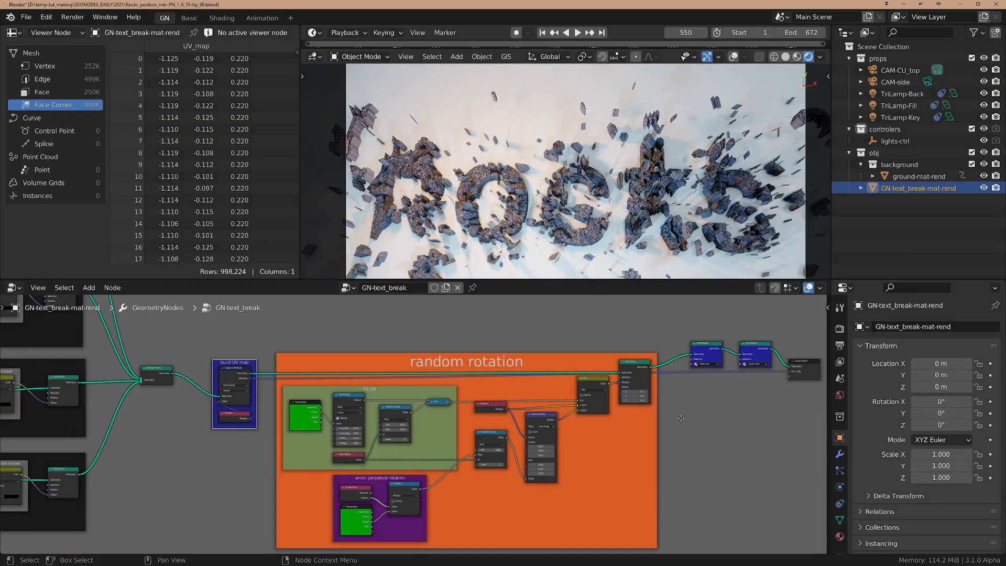
scroll(682, 419, down, 1)
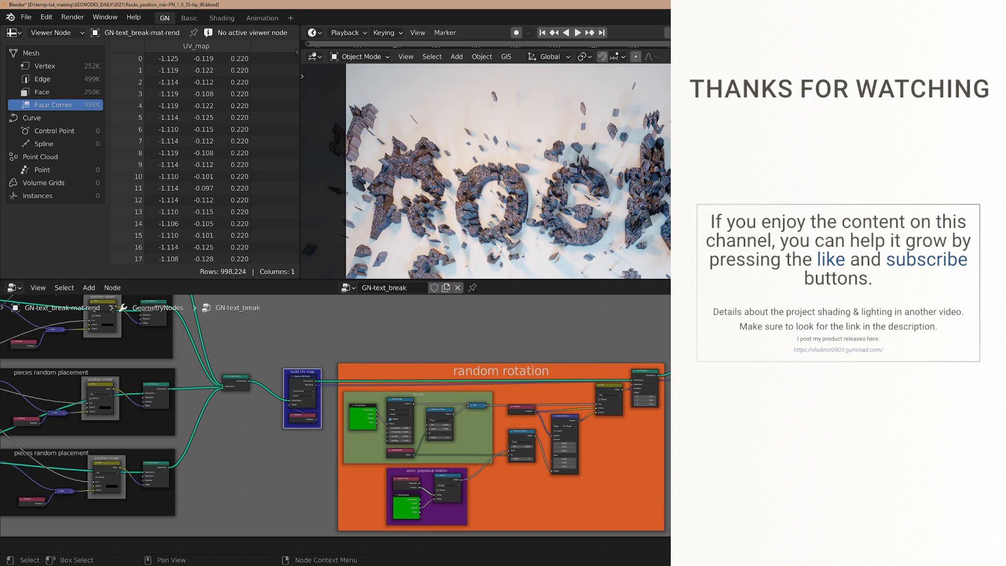
View the rendered broken rock text in the 3D viewport from farther away and close up
scroll(587, 171, down, 2)
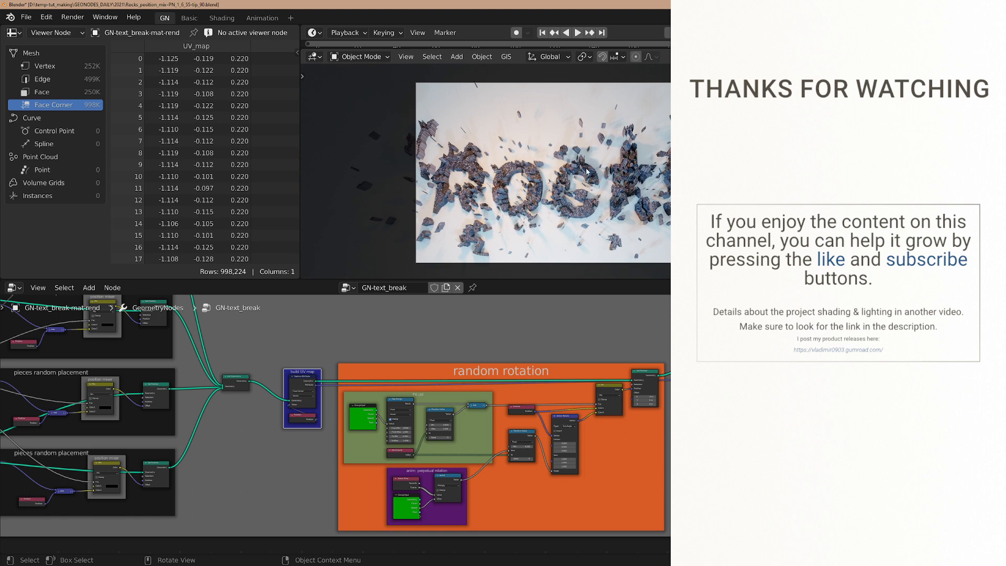
mouse_move(587, 172)
middle_down()
mouse_move(566, 190)
mouse_move(583, 181)
middle_up()
scroll(603, 194, down, 4)
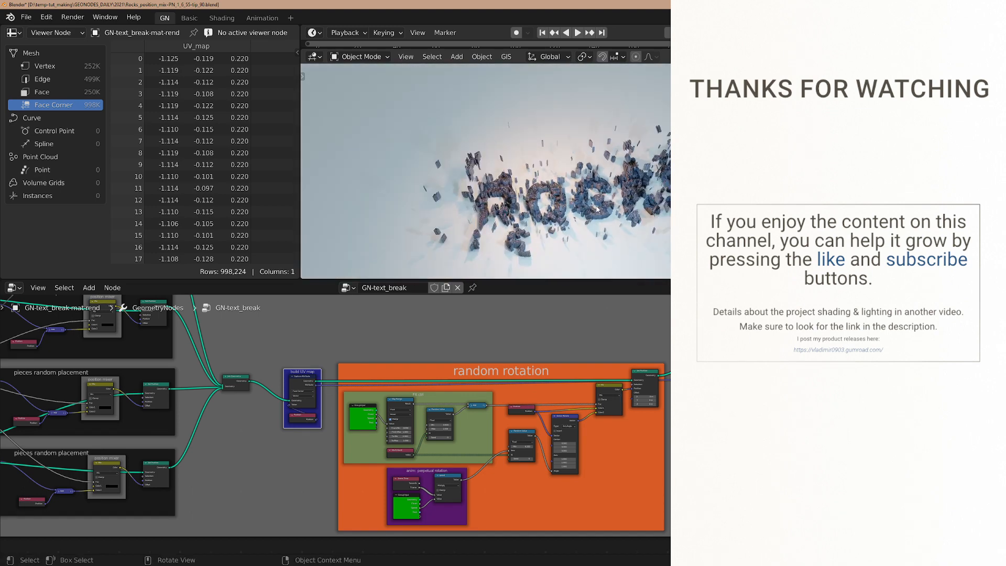
scroll(598, 210, up, 5)
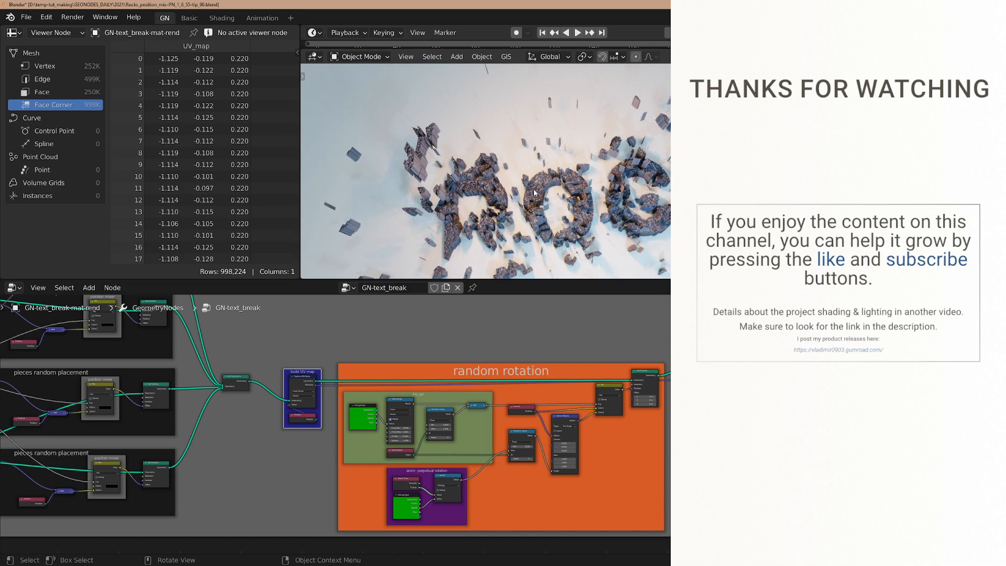